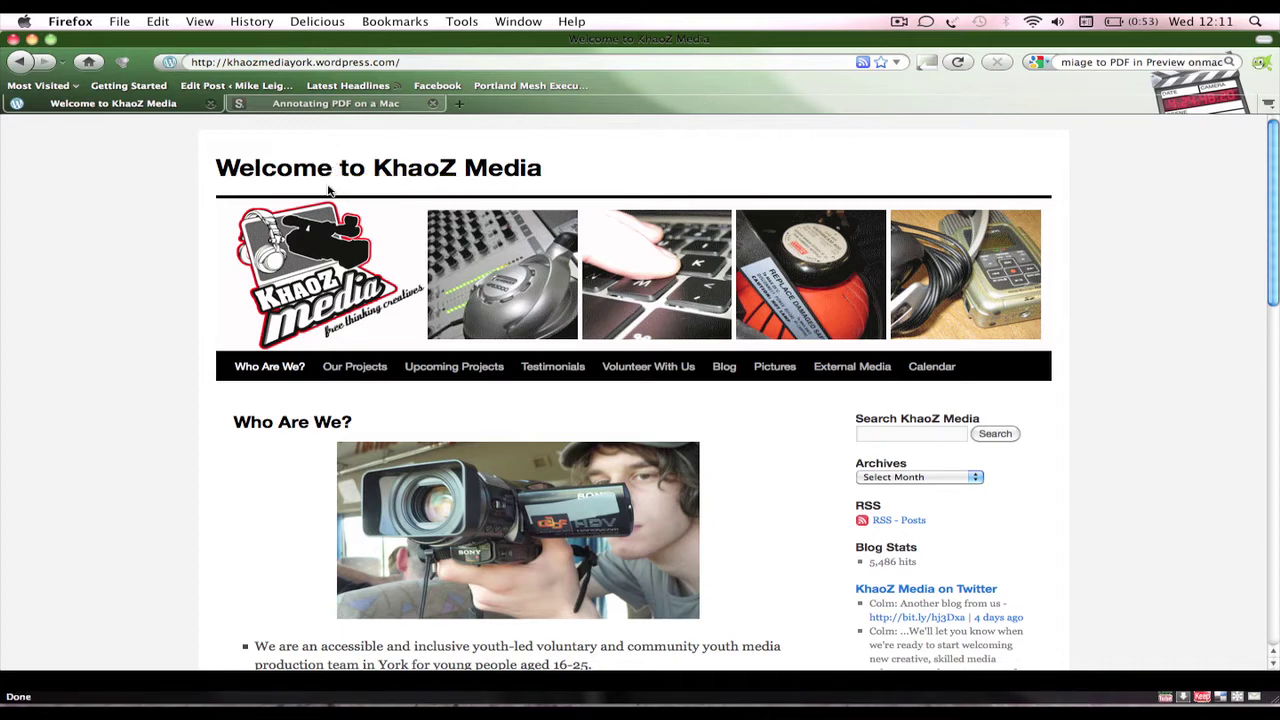
Step: Load khaozmedia.org in Firefox and switch to the 'Annotating PDF on a Mac' tab
left_click(328, 62)
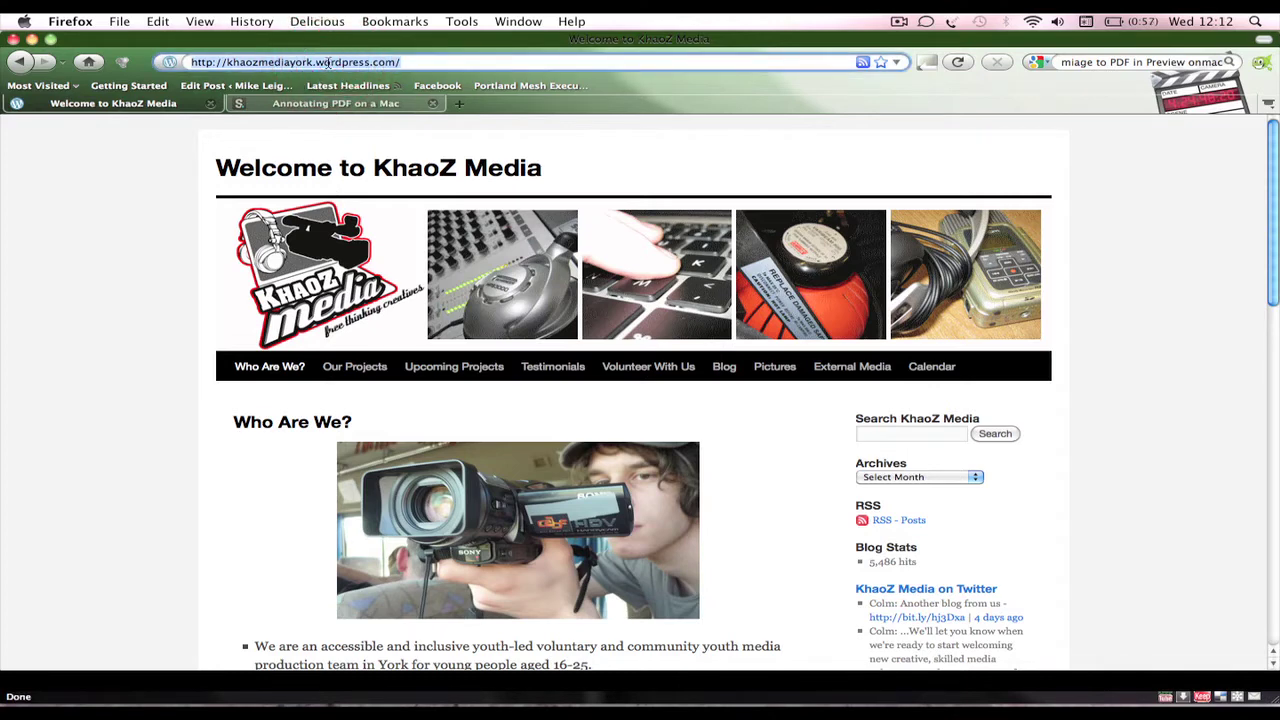
type("khaozmedia.org")
key("Return")
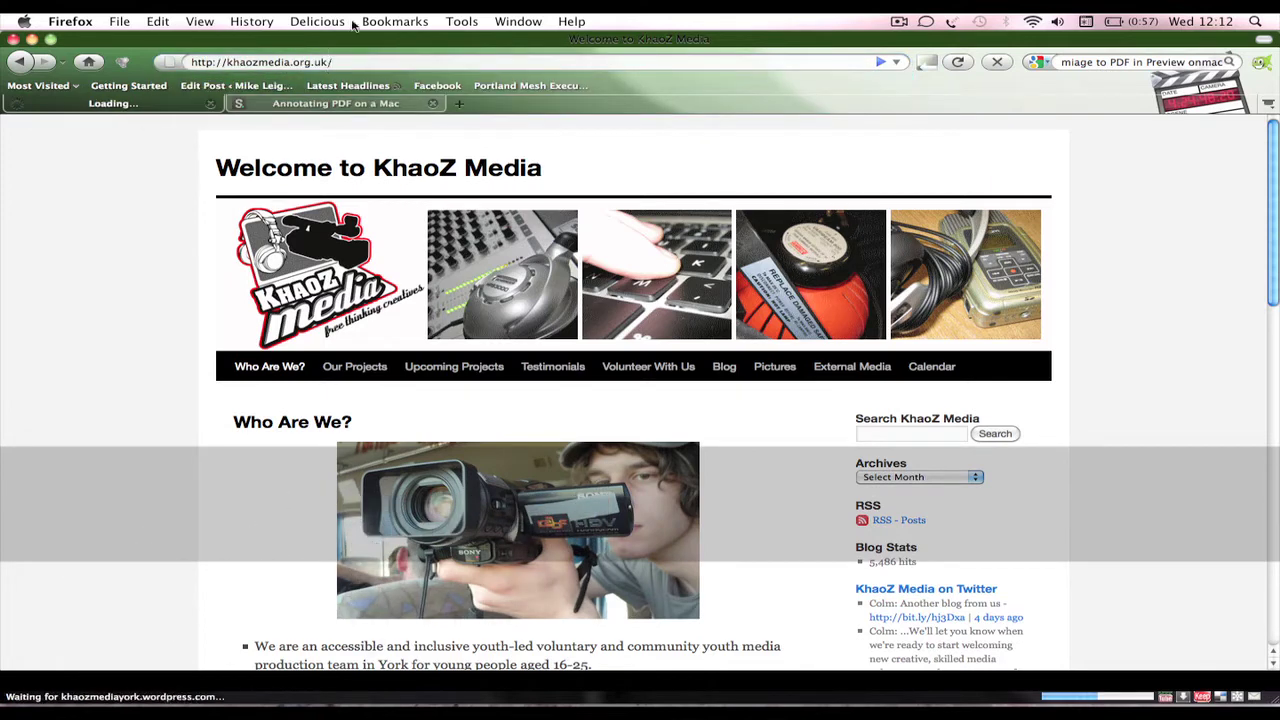
left_click(390, 110)
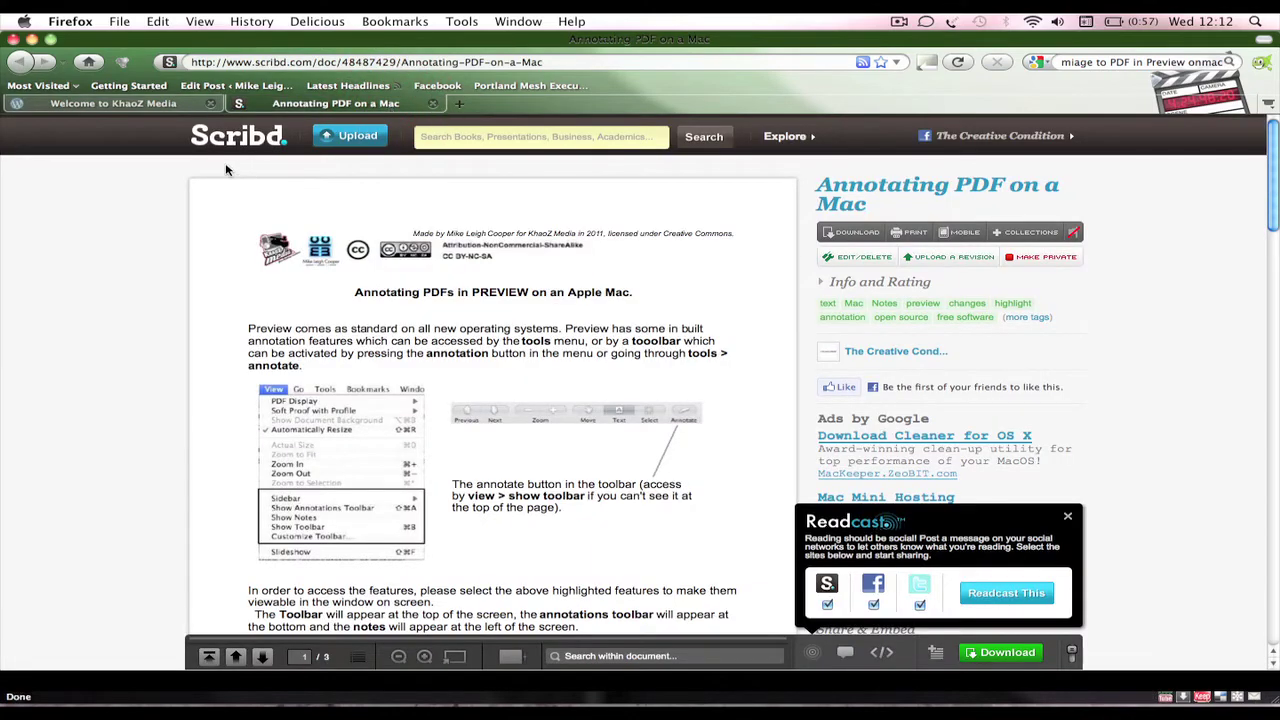
Step: Leave the Scribd document and switch to the 'Welcome to KhaoZ Media' tab
left_click(300, 62)
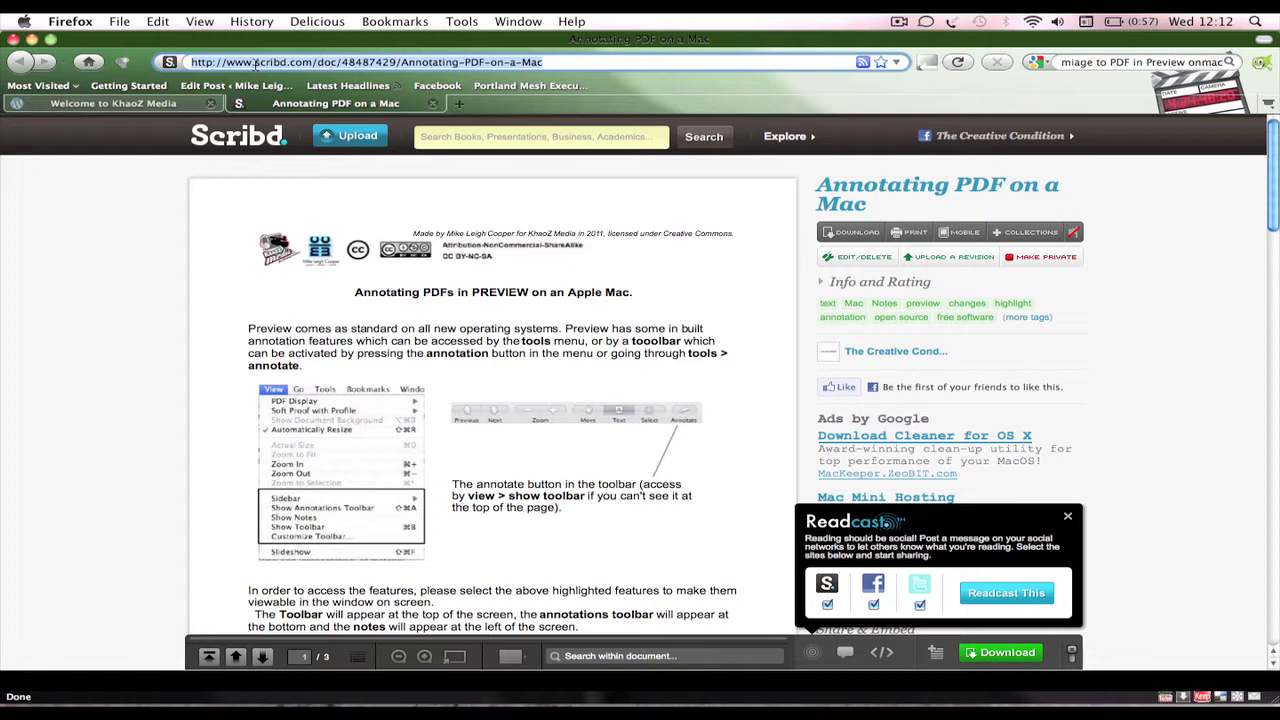
left_click(178, 255)
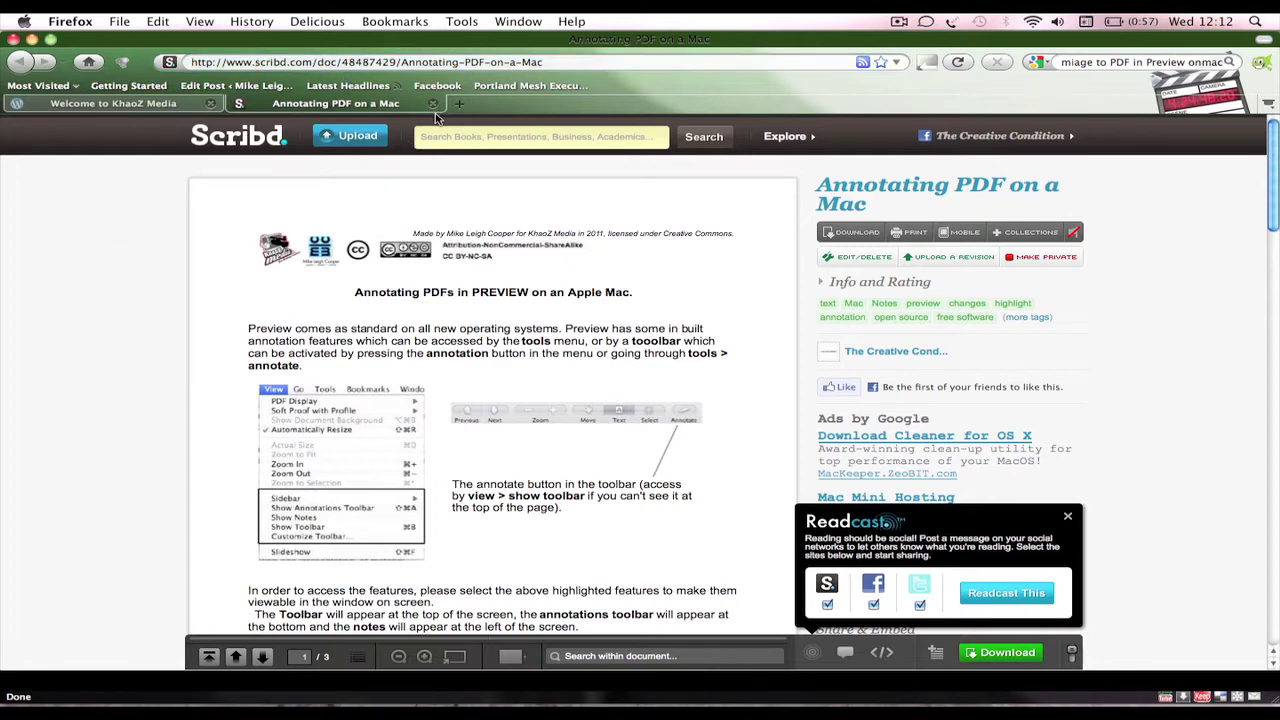
left_click(143, 104)
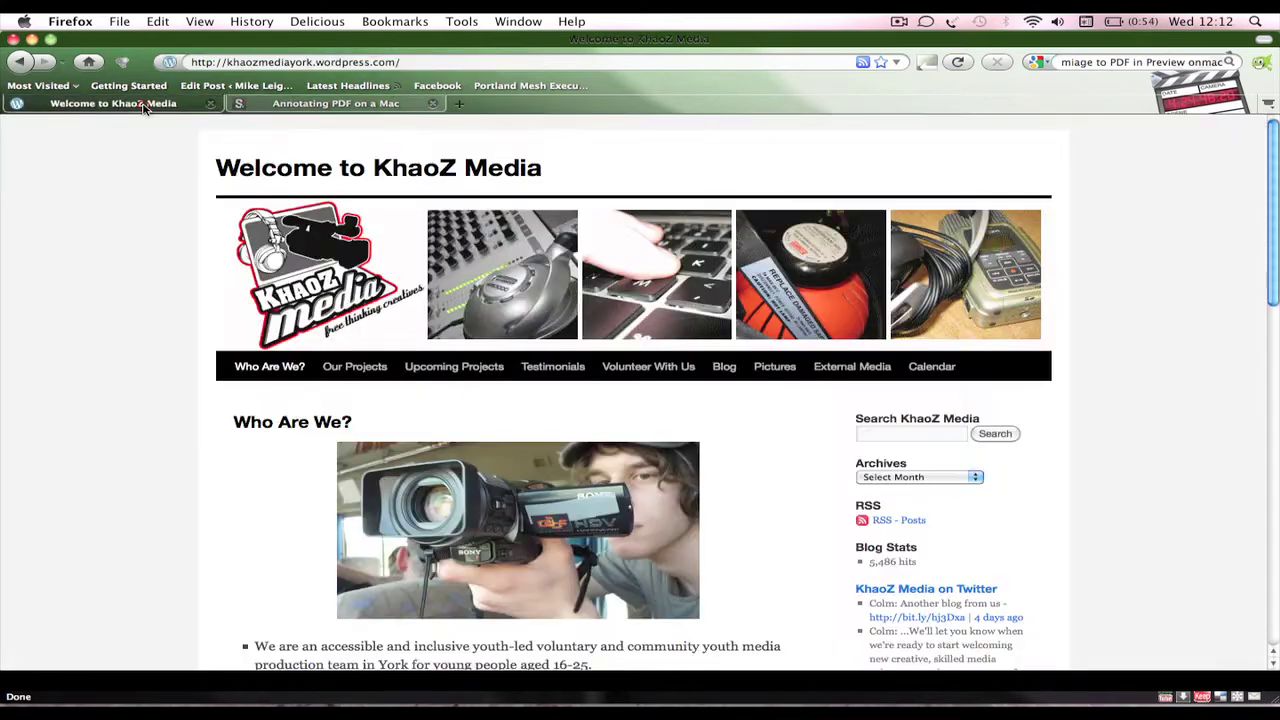
Step: Switch to Finder and select the Annotating_PDF_on_A_Mac file on the Desktop
key("super+Tab")
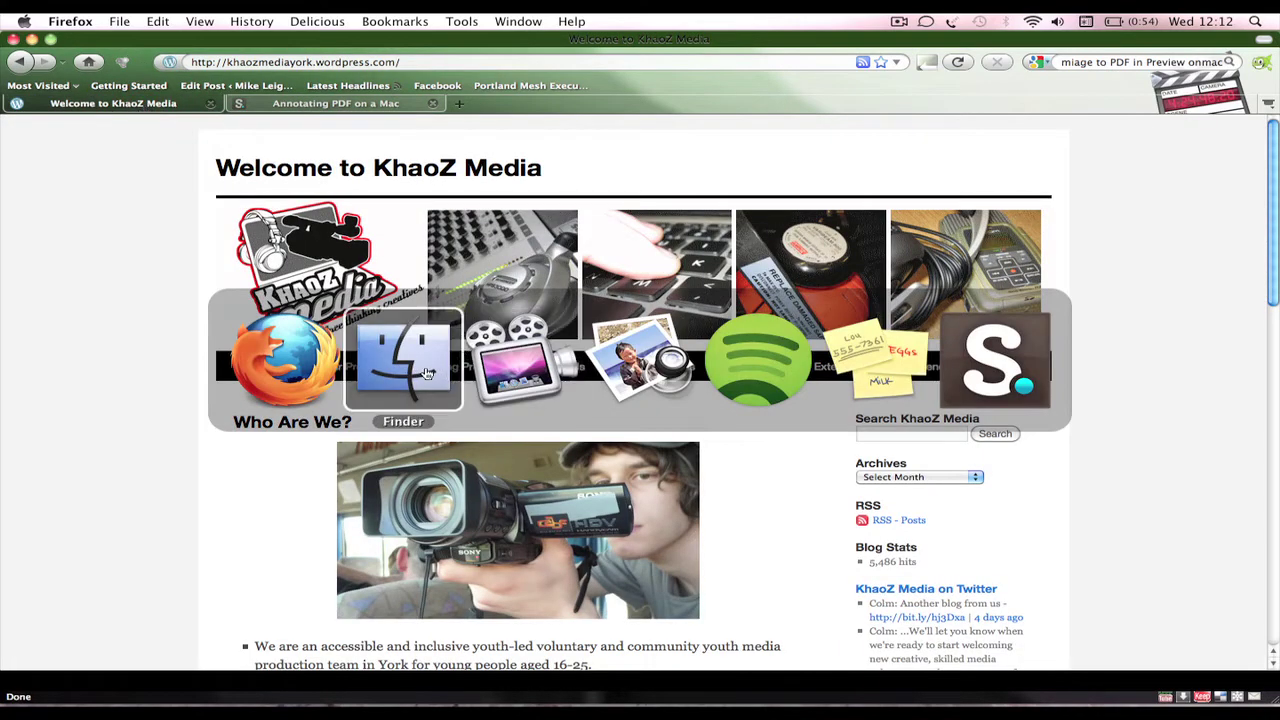
left_click_drag(890, 251, 705, 217)
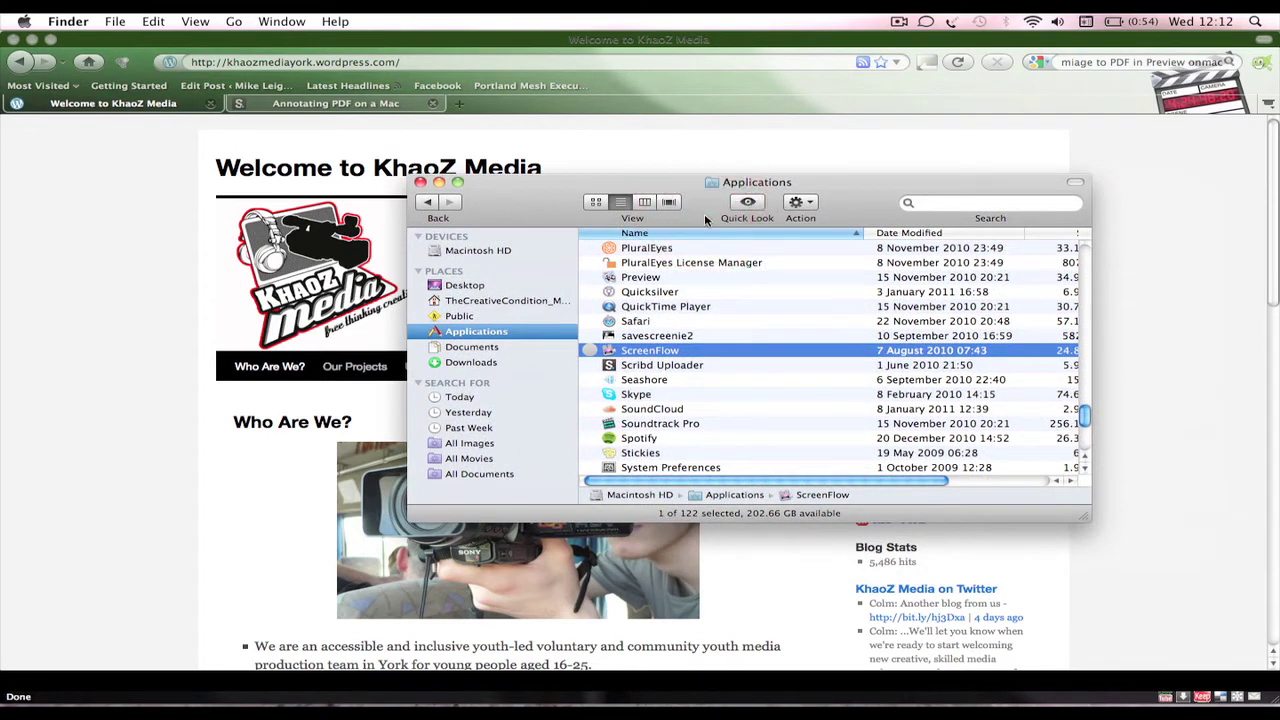
left_click(466, 286)
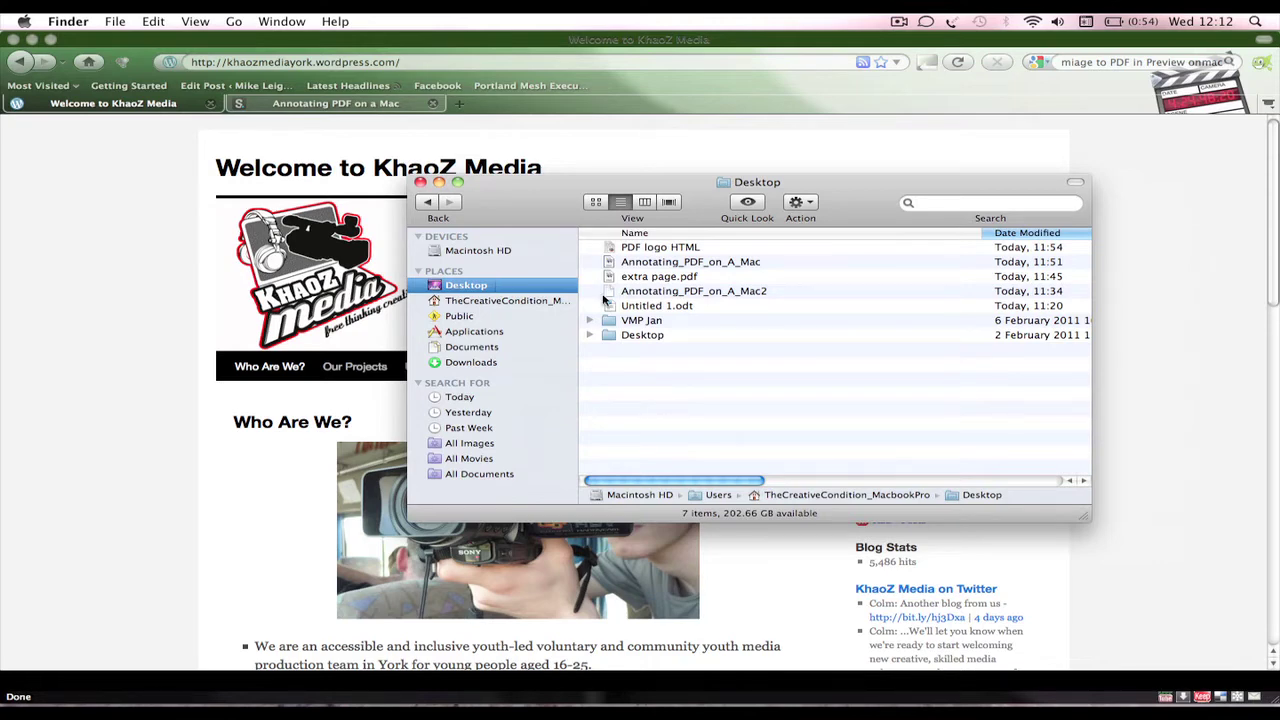
left_click(641, 265)
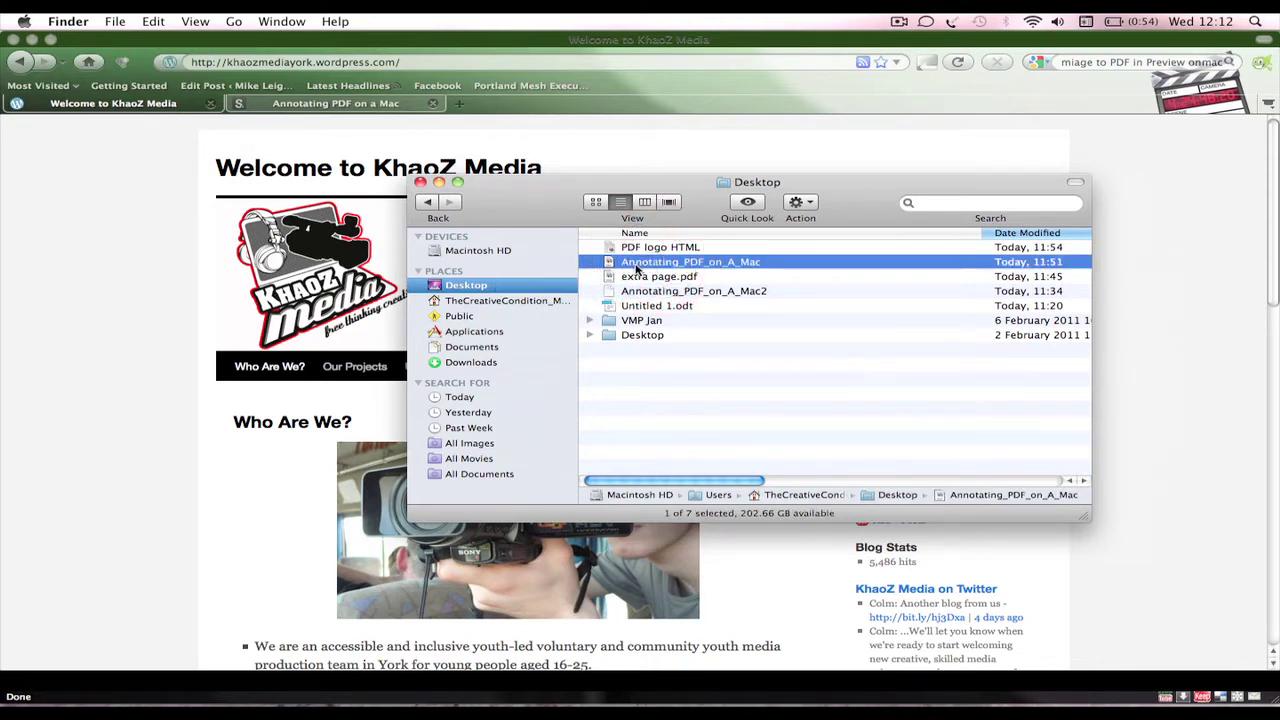
Step: Open the PDF in Preview through Open With > Other…, without making Preview the default
right_click(636, 268)
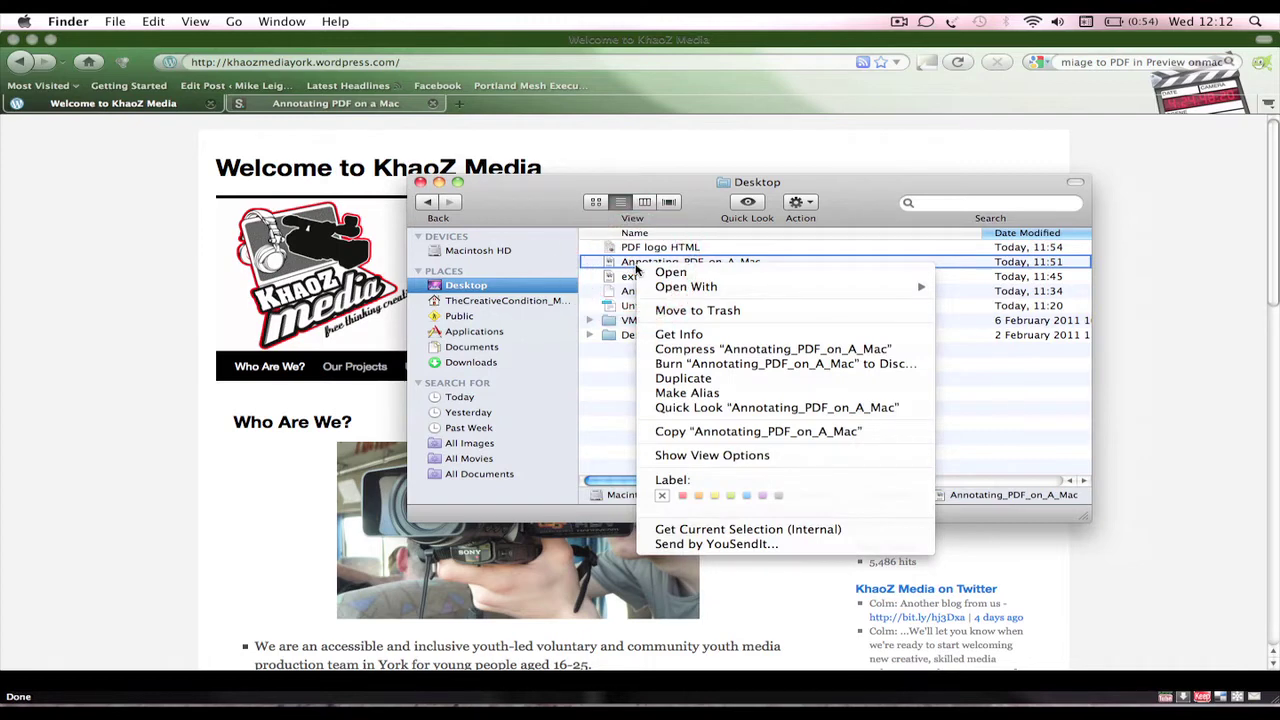
mouse_move(686, 287)
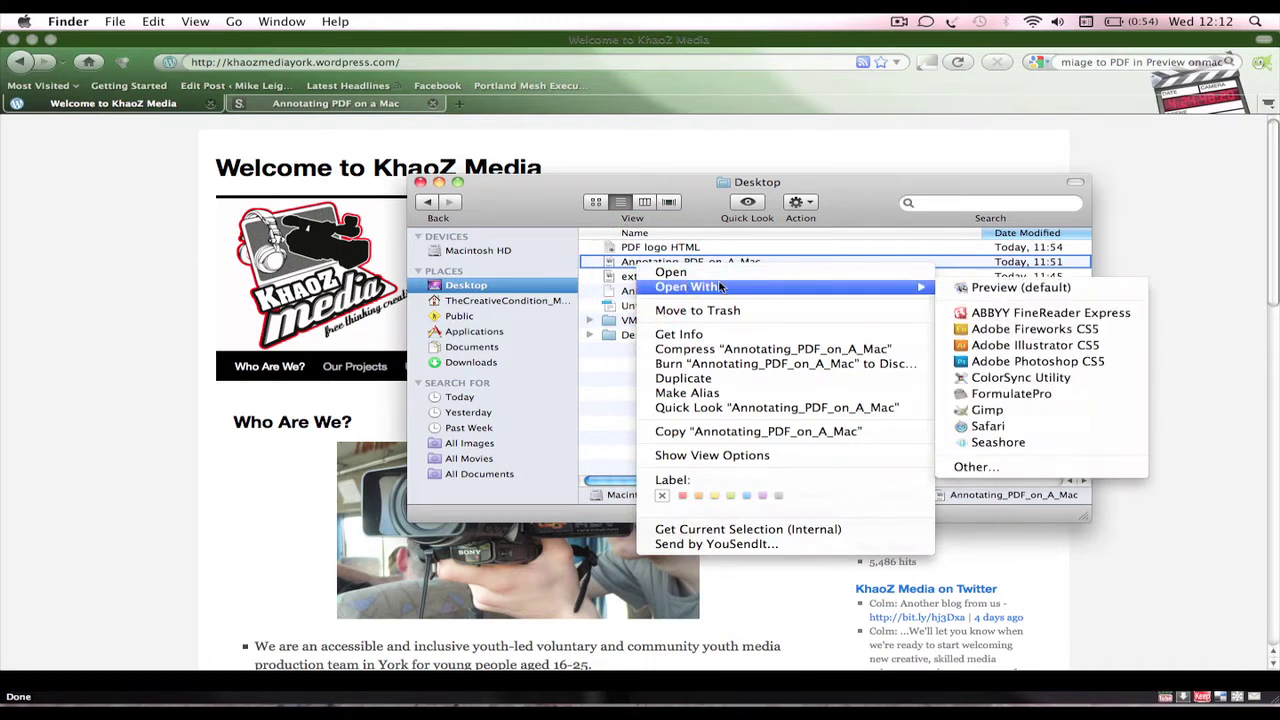
left_click(1085, 477)
scroll(420, 295, "down", 5)
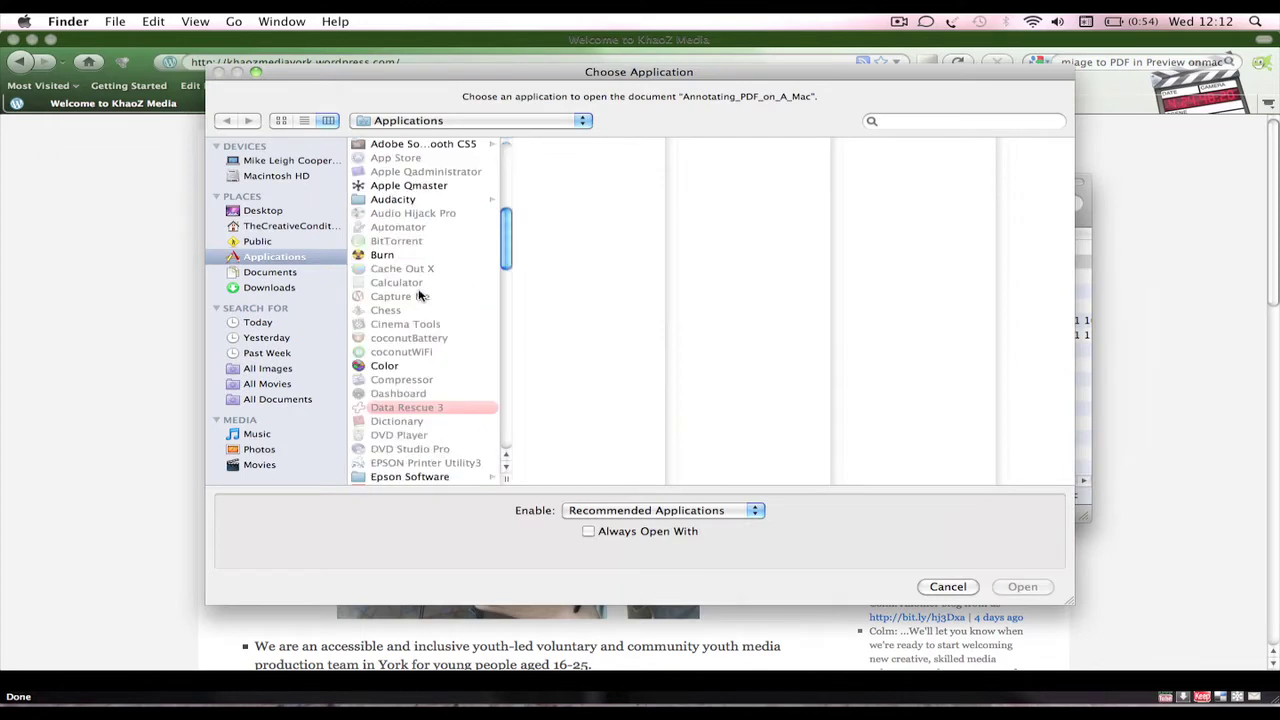
scroll(420, 300, "down", 5)
scroll(438, 345, "down", 5)
scroll(440, 360, "down", 3)
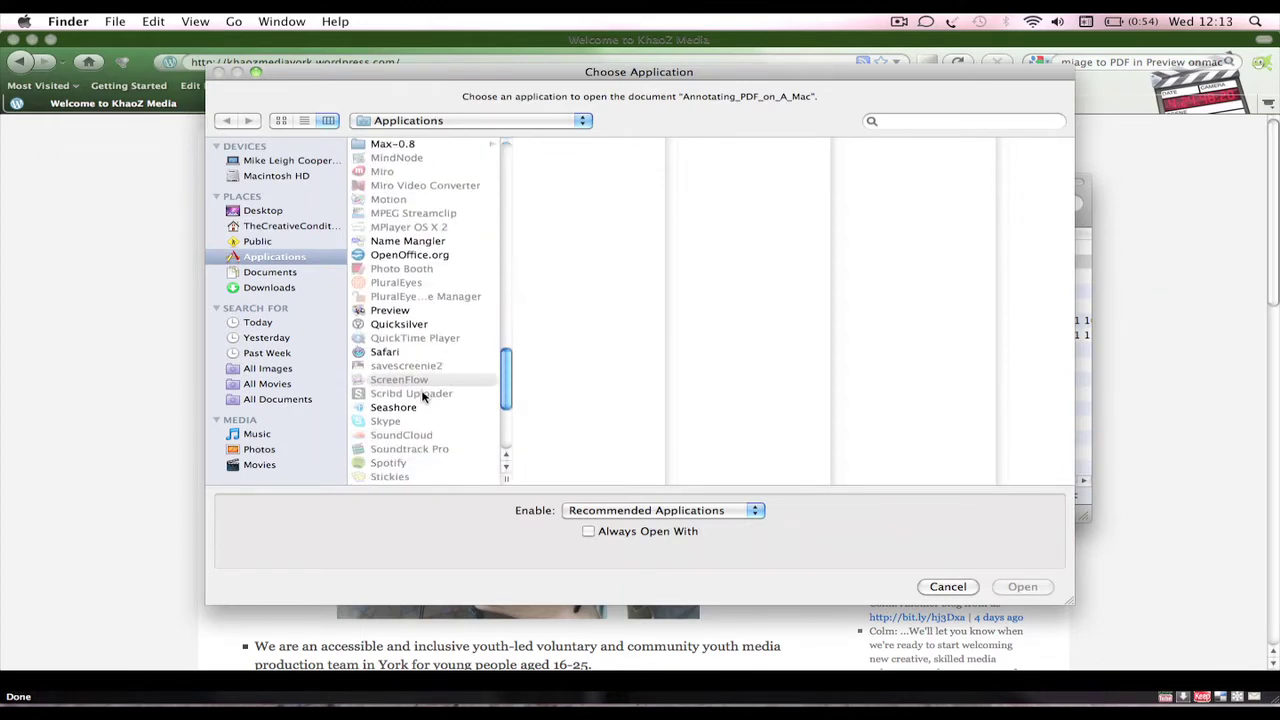
left_click(406, 314)
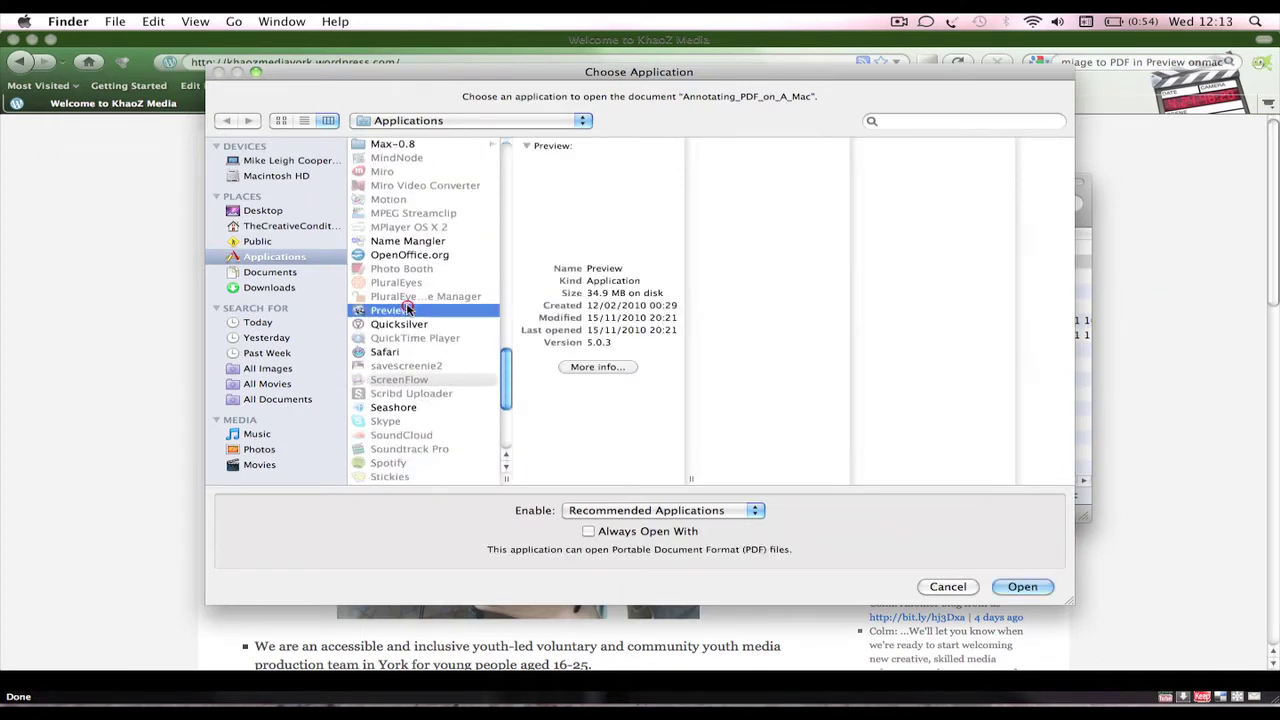
left_click(633, 533)
left_click(633, 533)
left_click(945, 586)
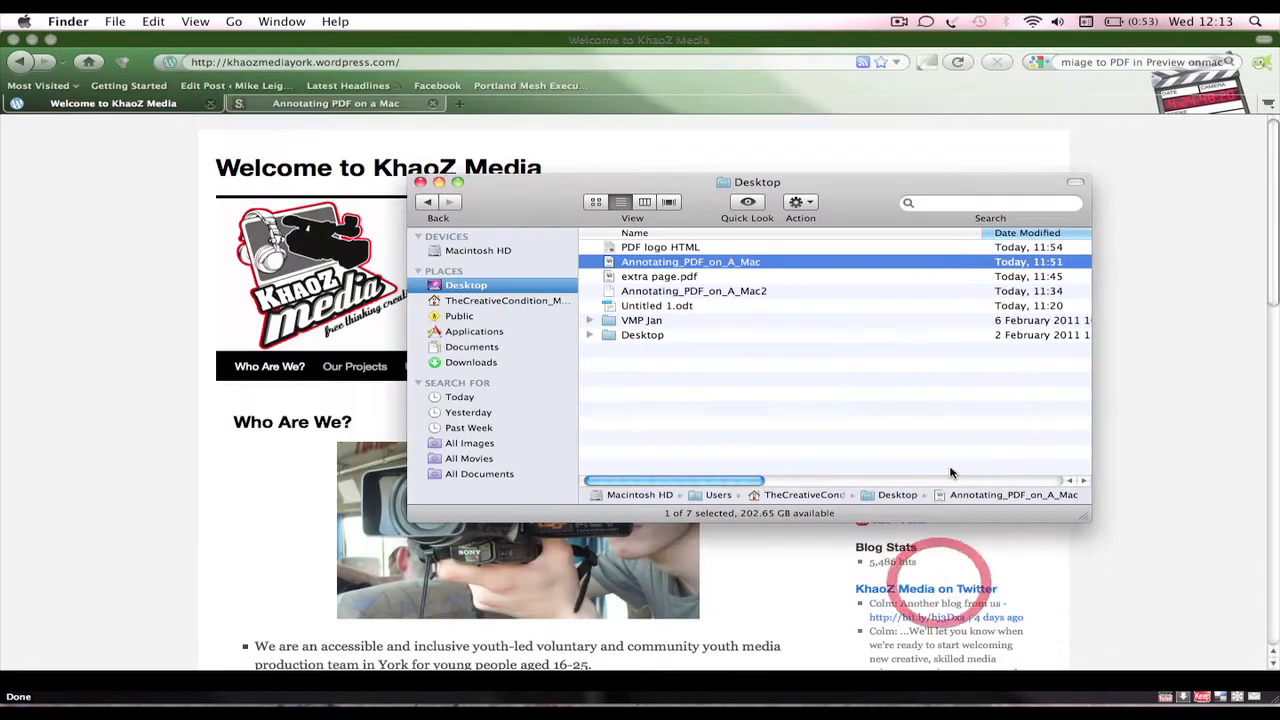
double_click(609, 262)
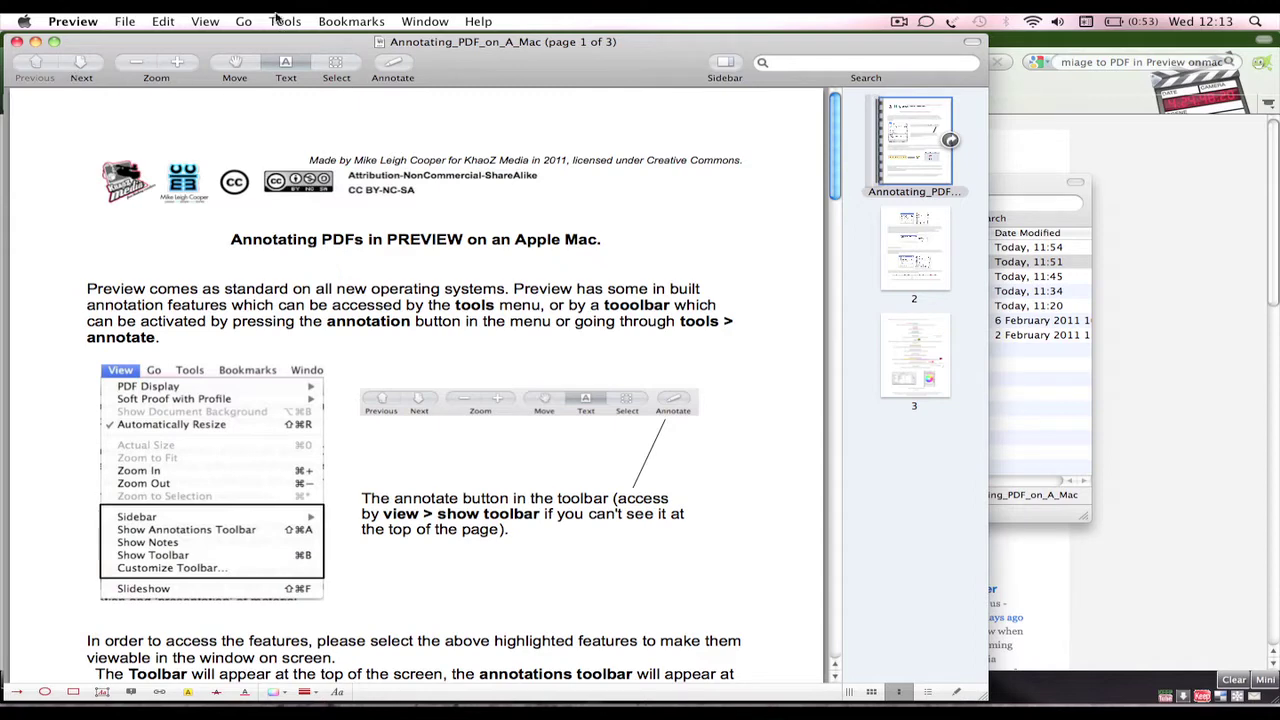
left_click(205, 21)
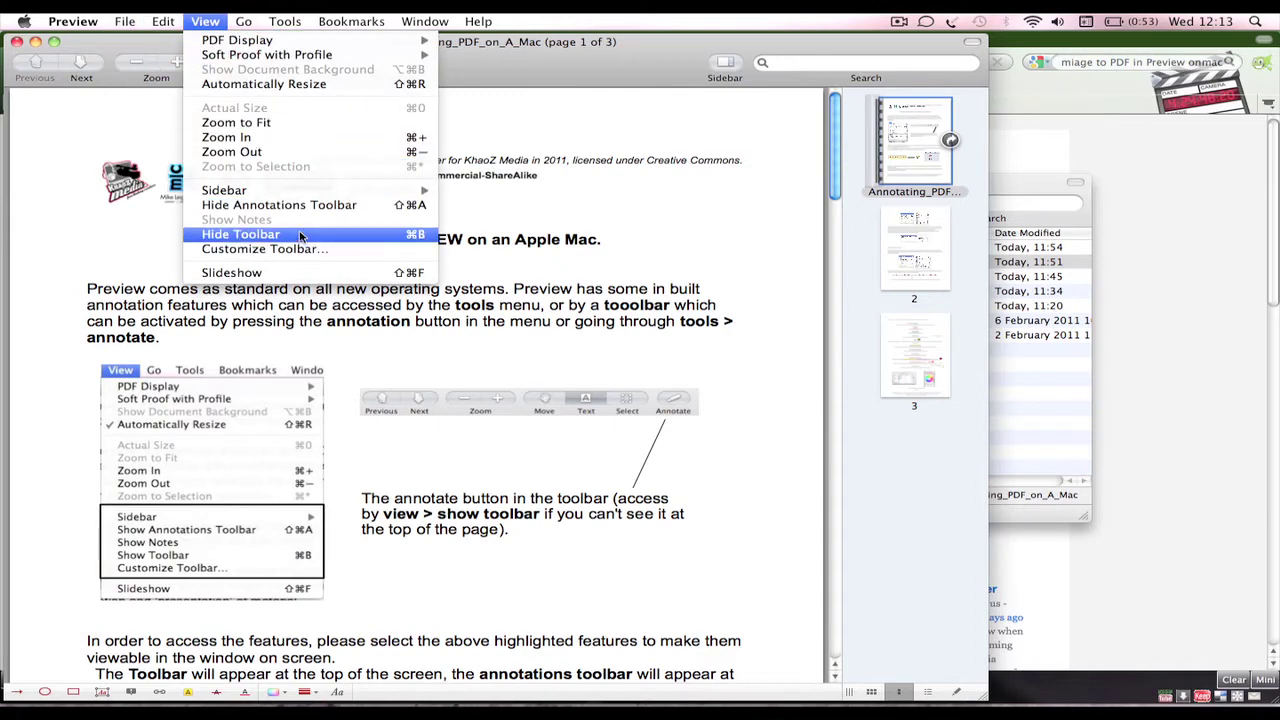
left_click(300, 235)
left_click(206, 21)
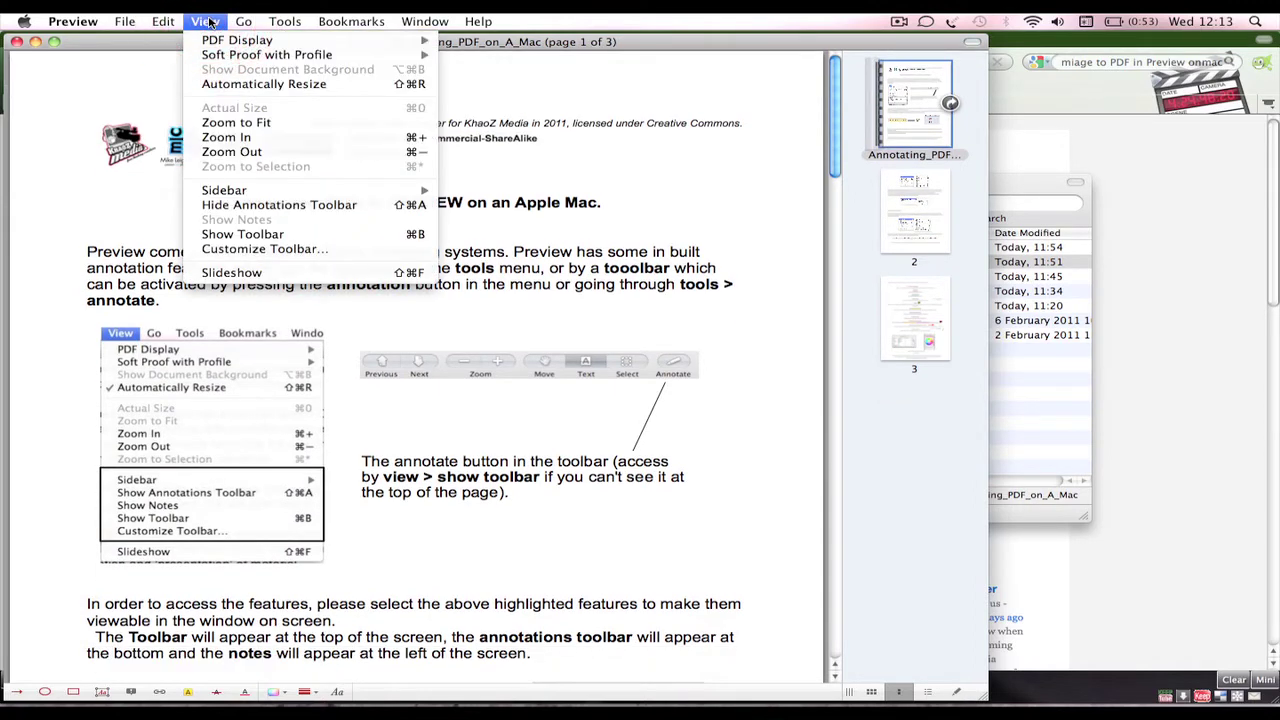
left_click(291, 235)
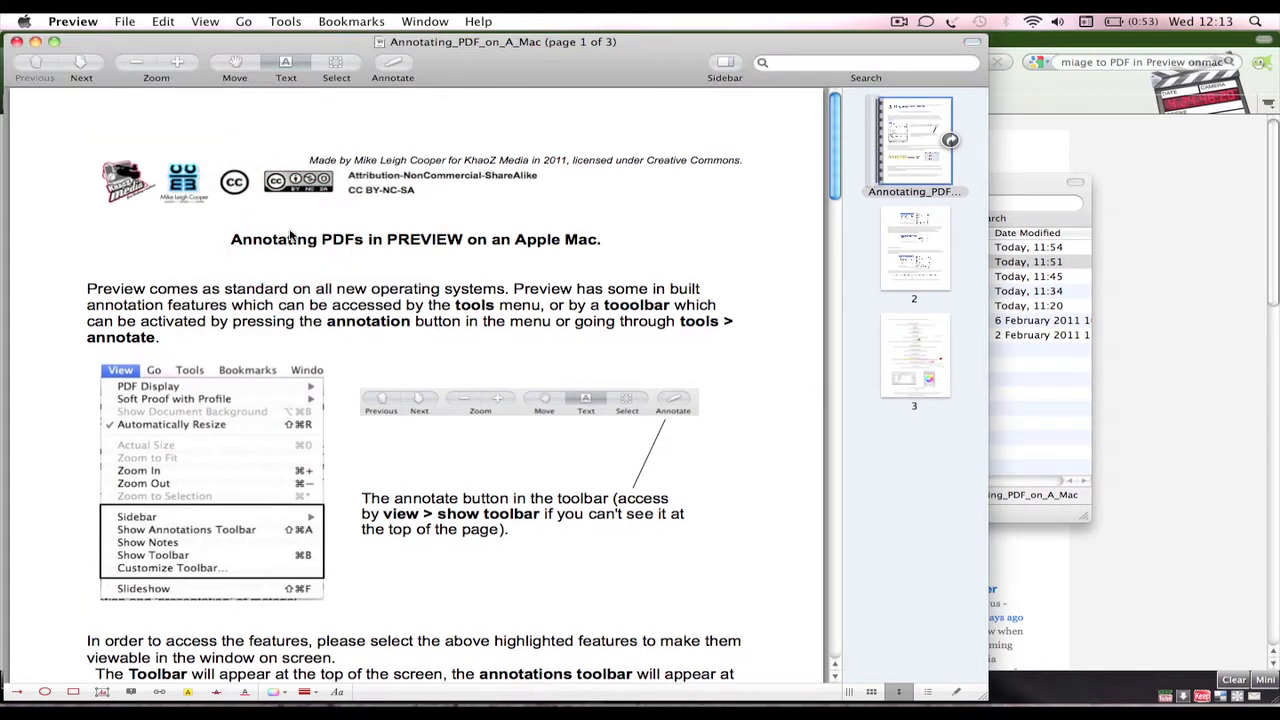
left_click(206, 21)
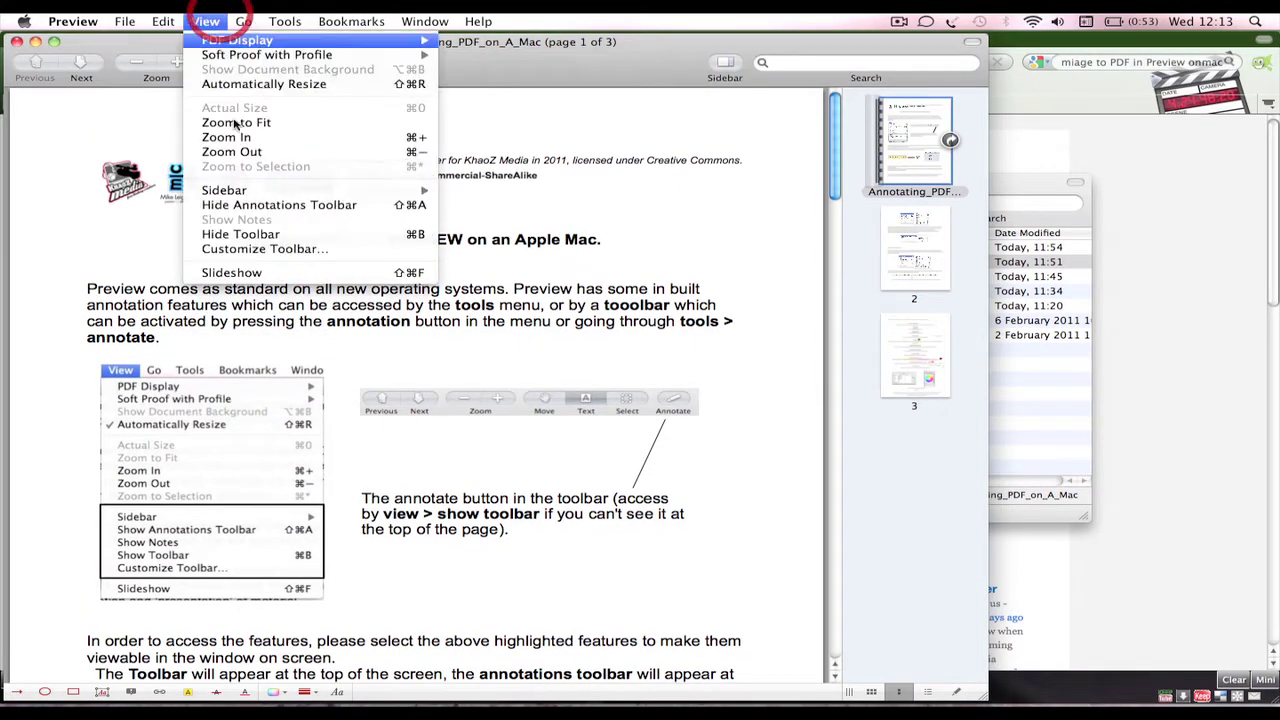
left_click(313, 233)
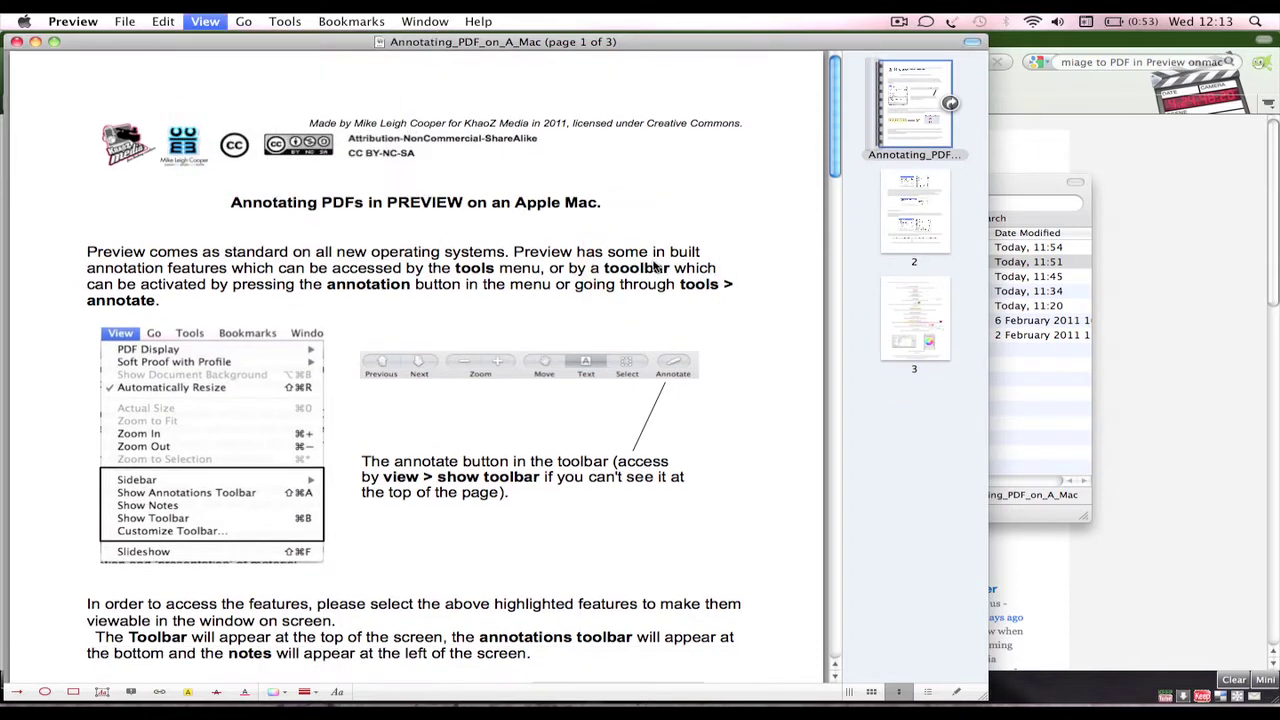
key("super+alt+t")
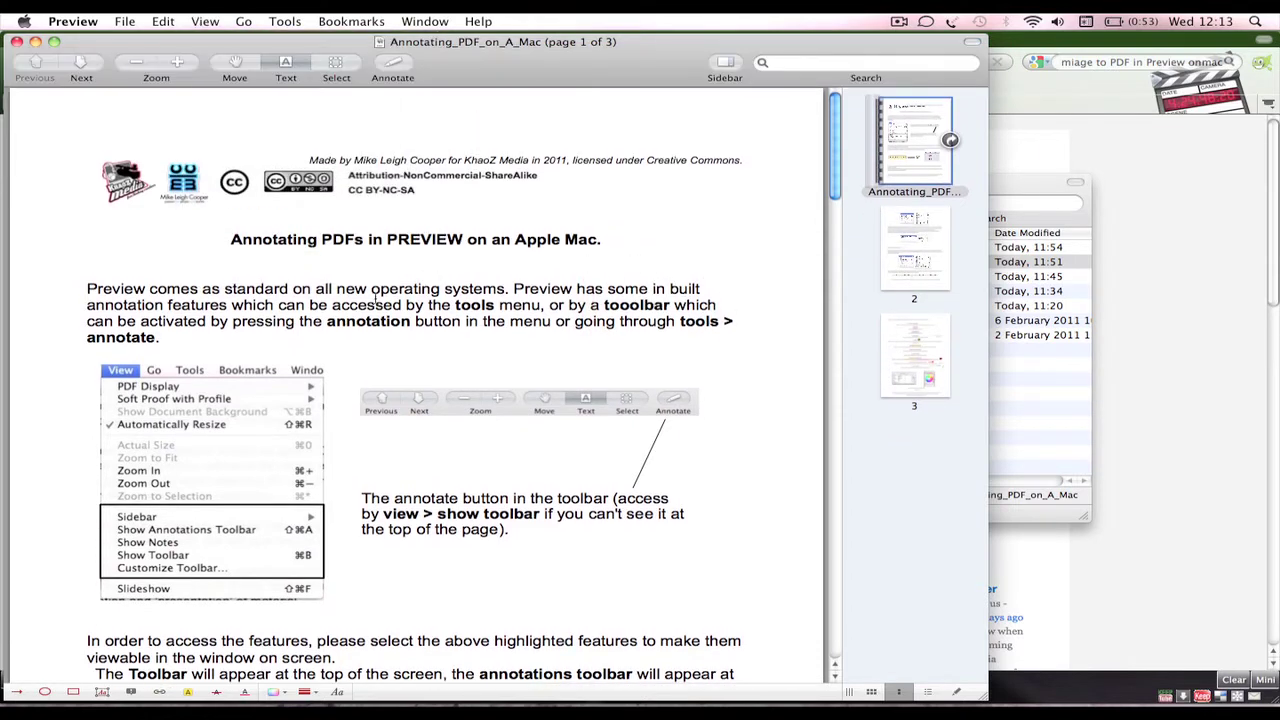
left_click(205, 21)
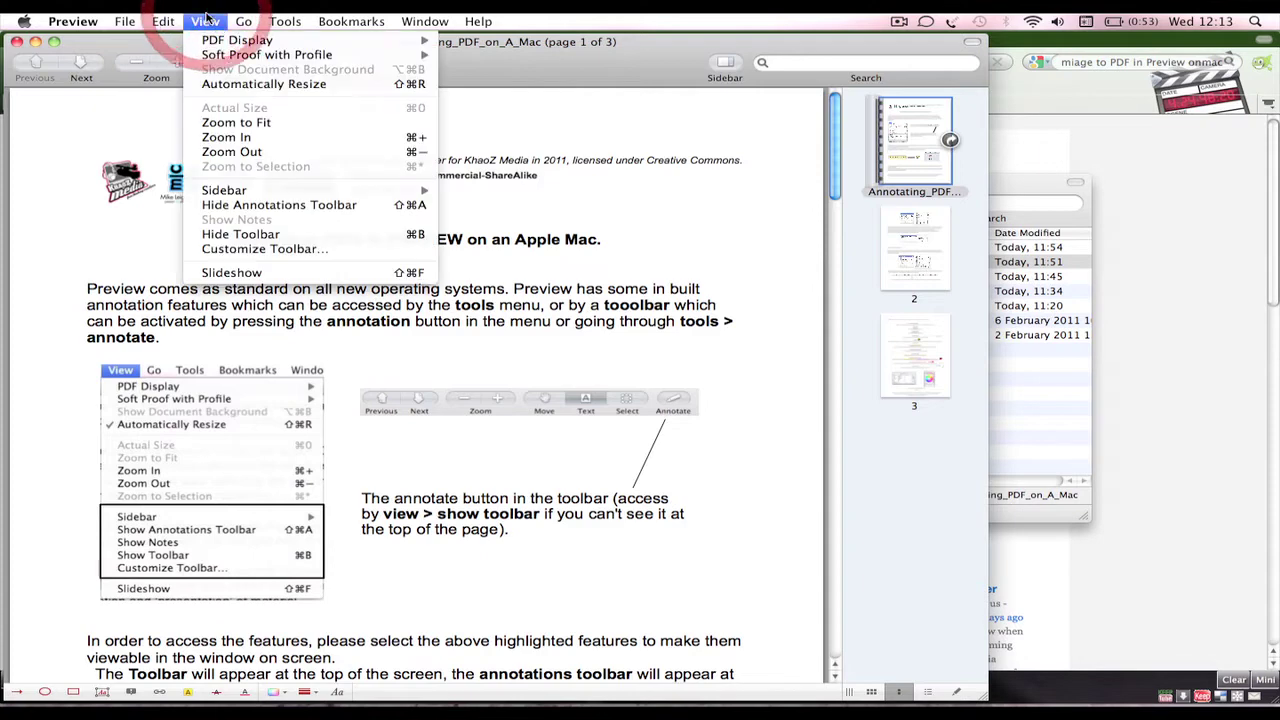
left_click(205, 21)
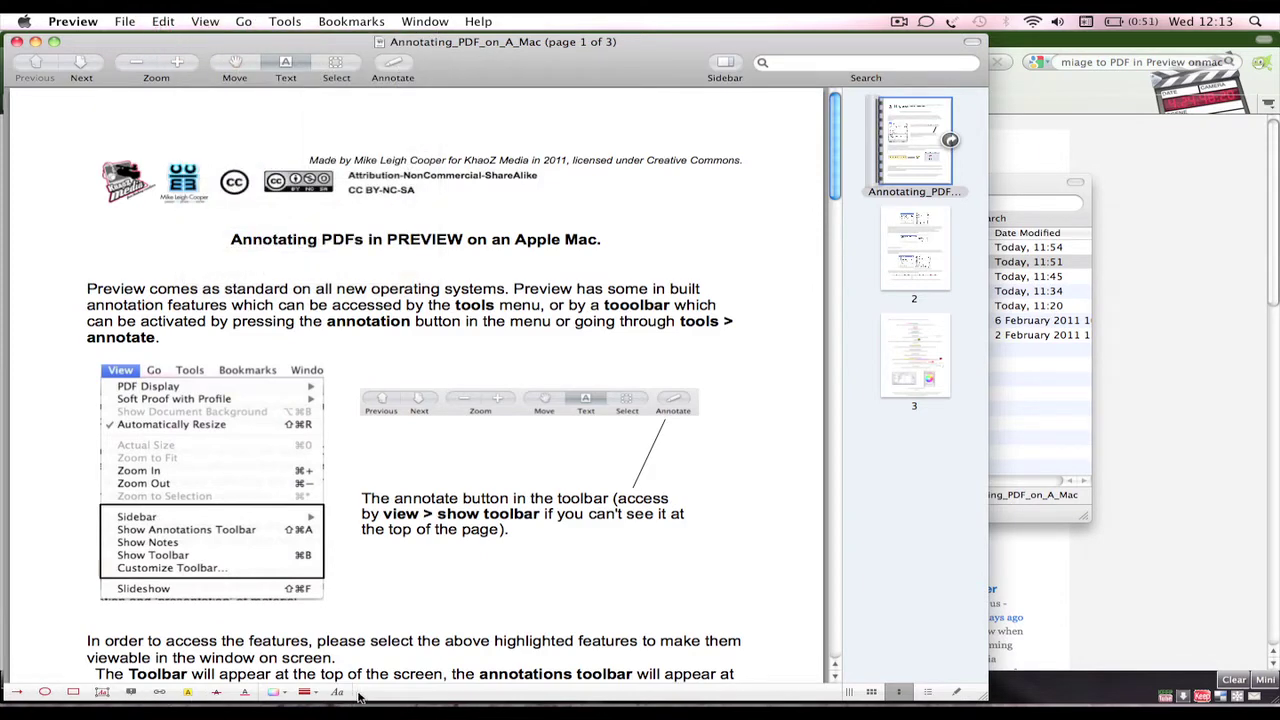
left_click(286, 21)
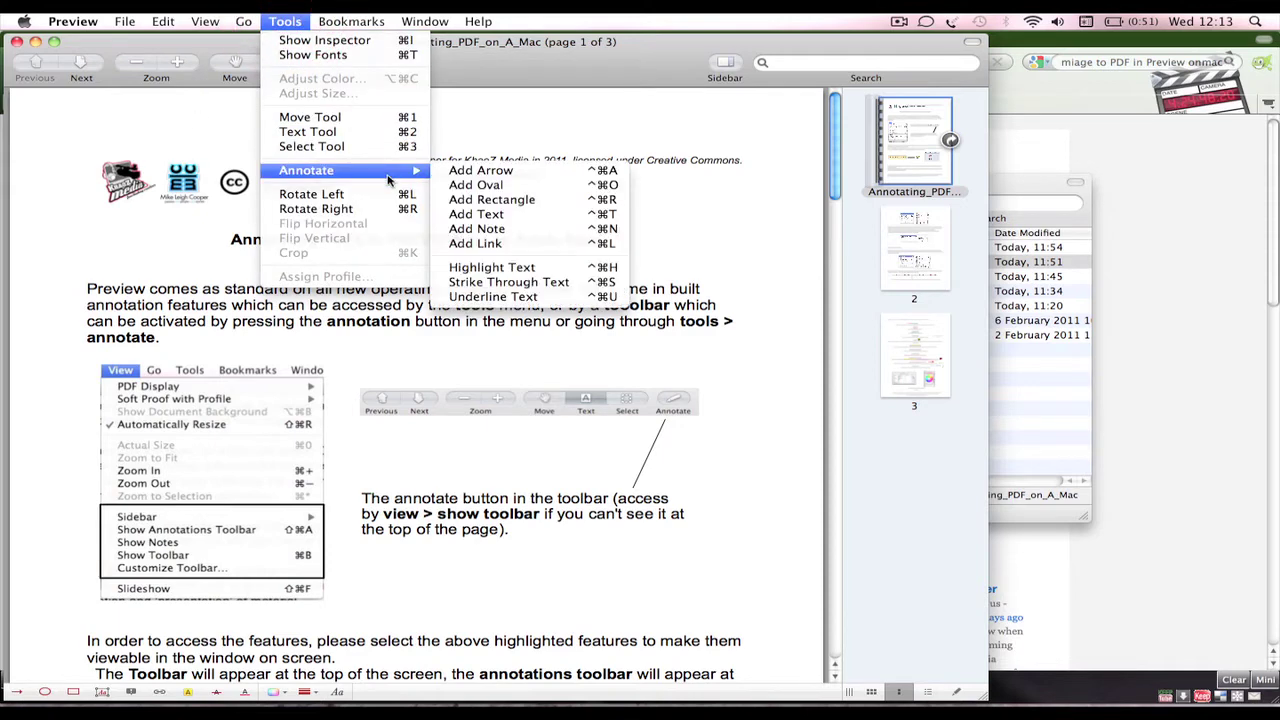
mouse_move(205, 21)
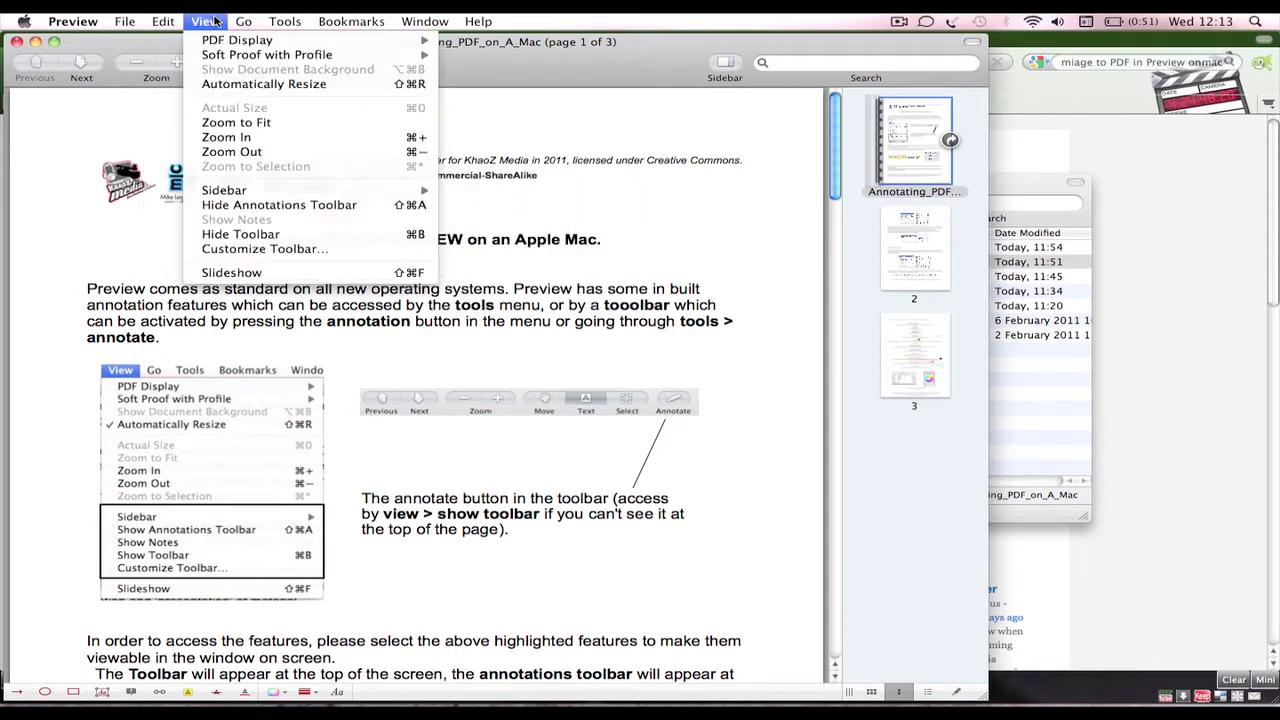
left_click(290, 207)
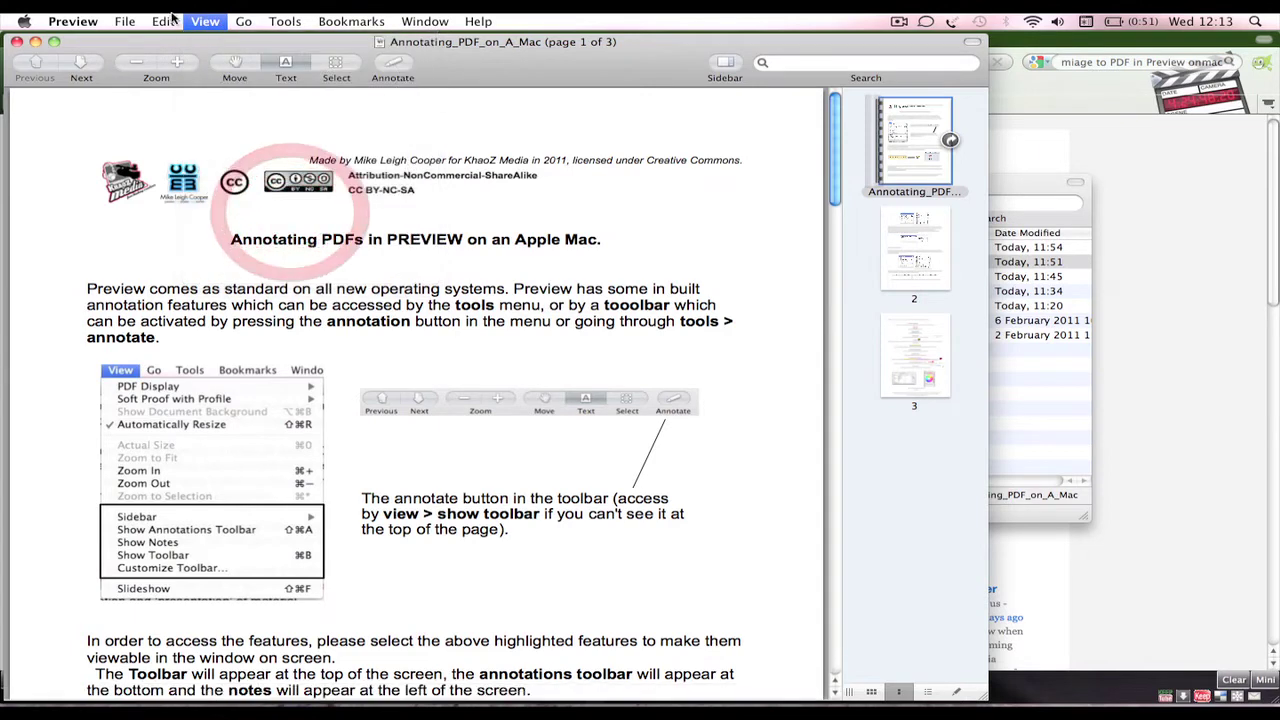
left_click(197, 21)
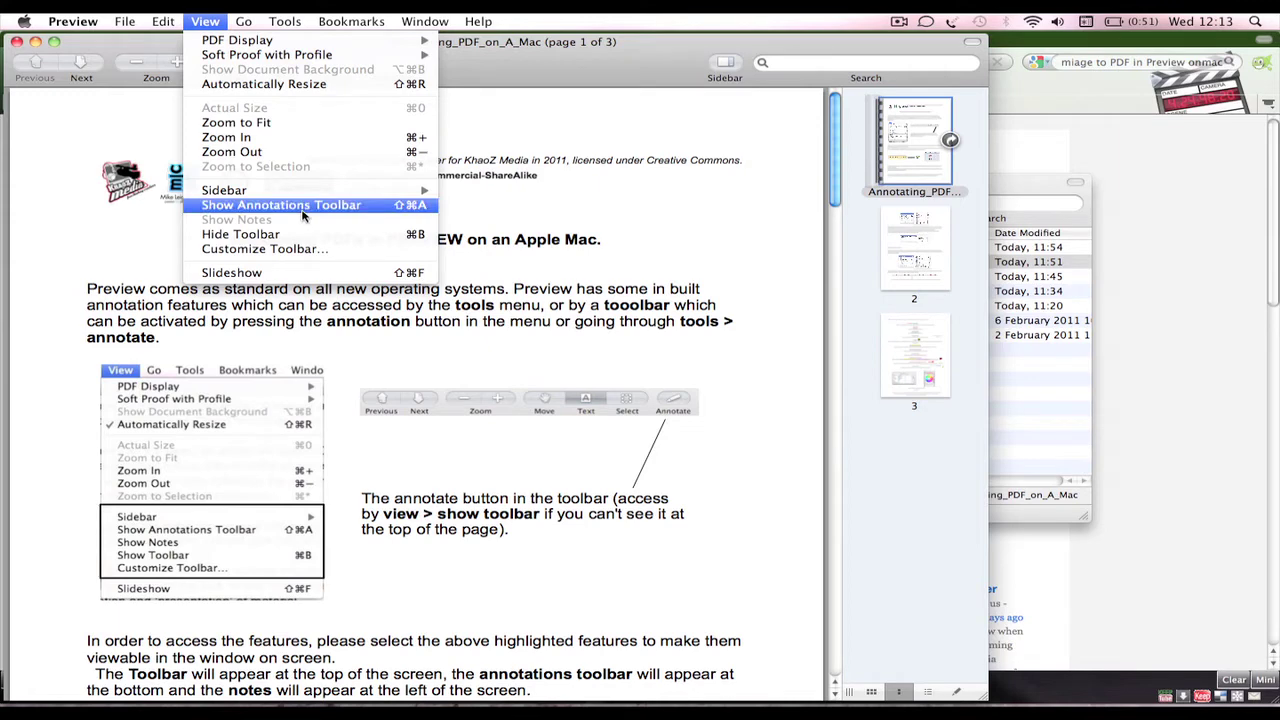
left_click(303, 207)
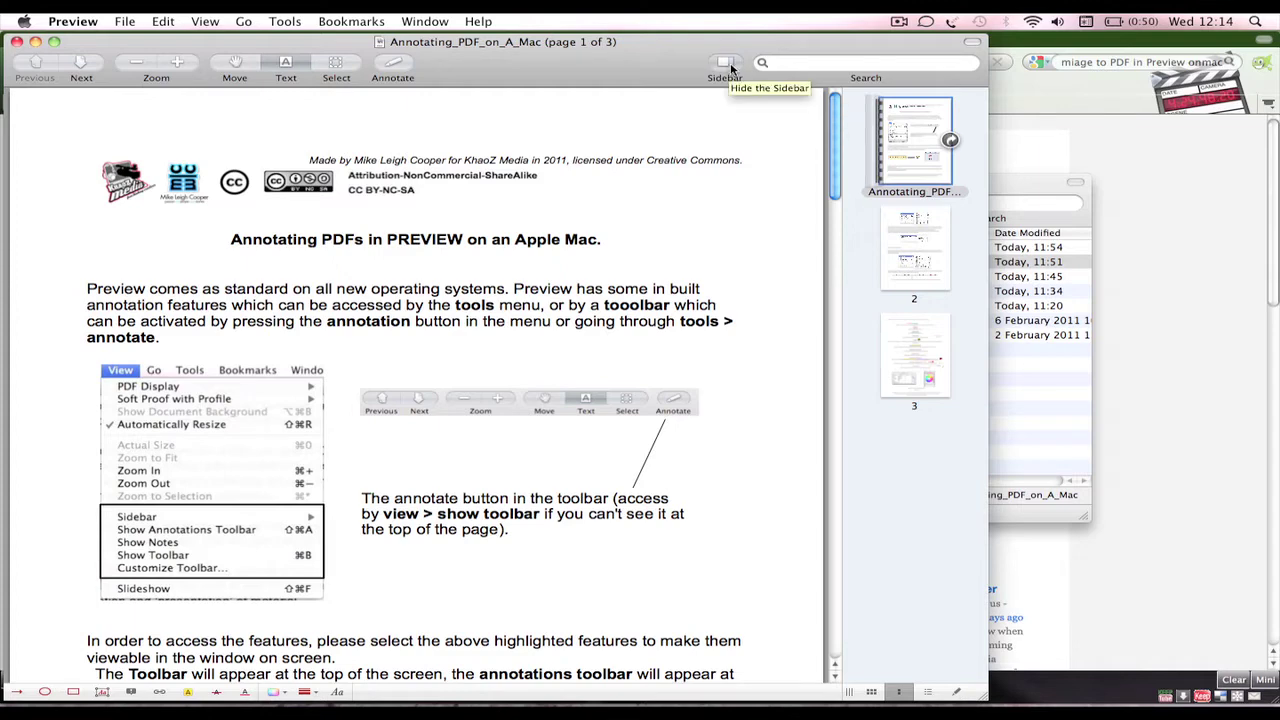
Step: Jump between pages 1, 2 and 3 using the sidebar thumbnails
left_click(923, 256)
left_click(914, 152)
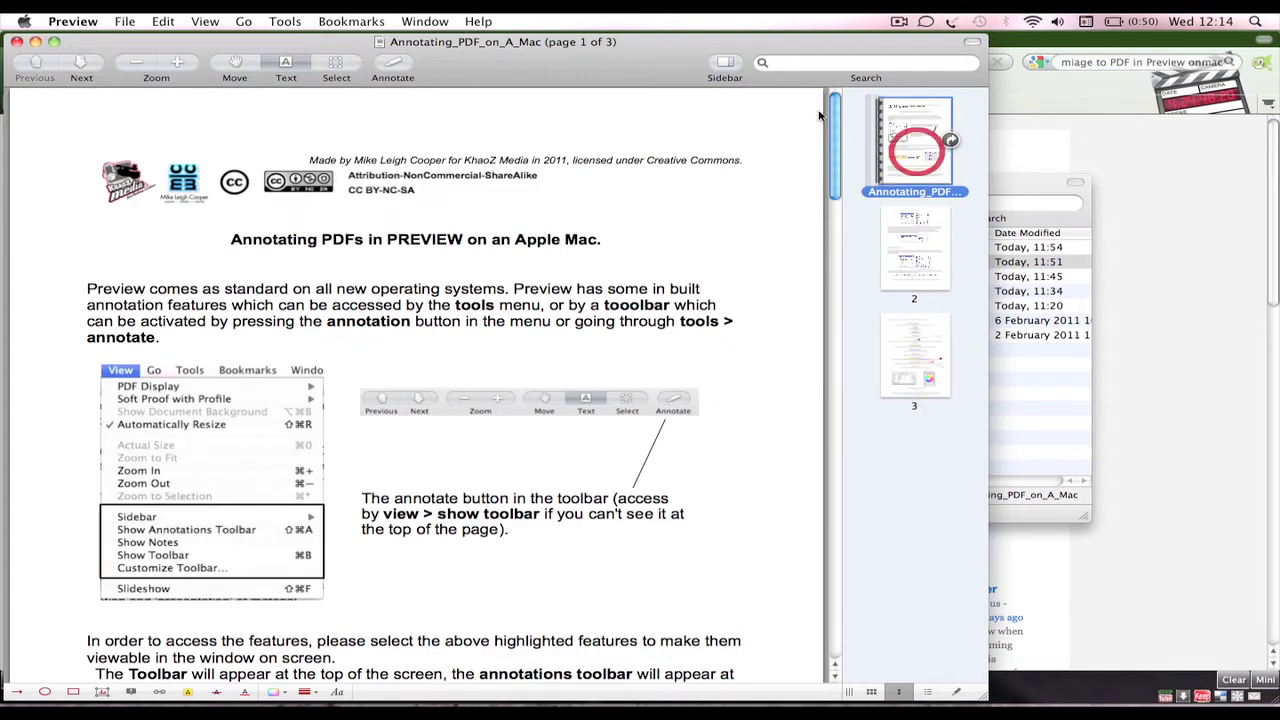
left_click(726, 66)
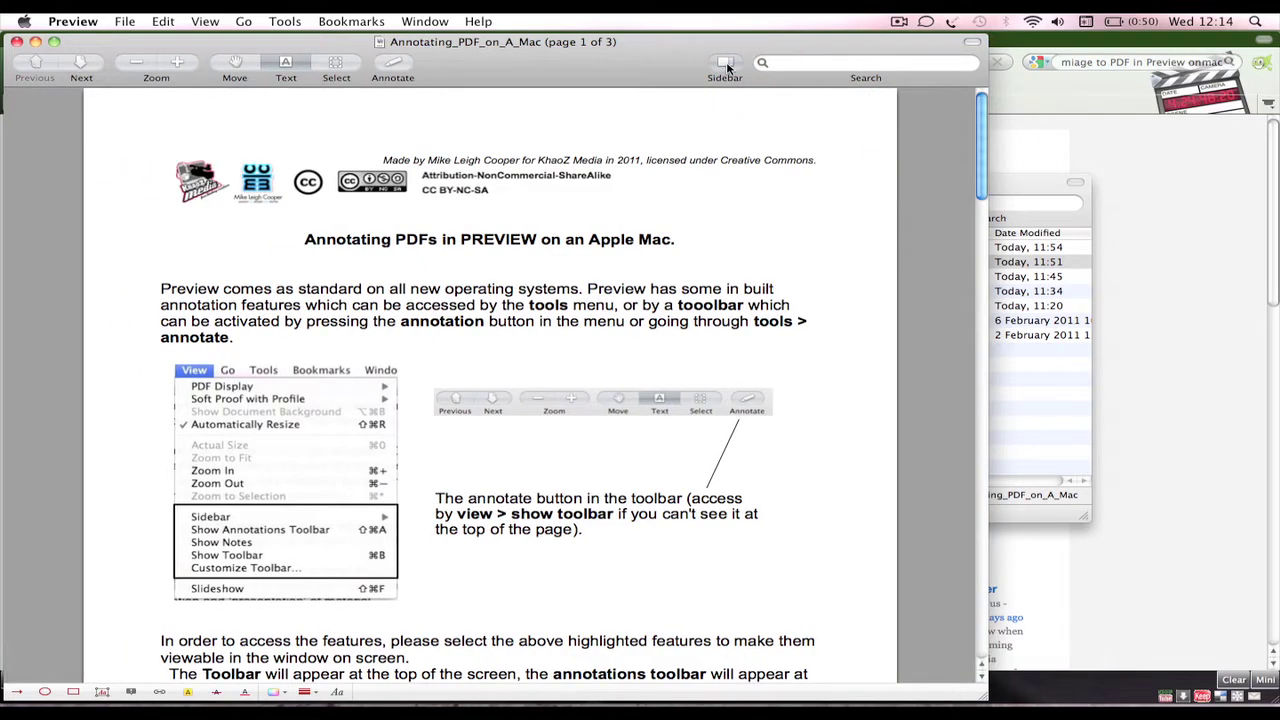
left_click(726, 66)
left_click(918, 334)
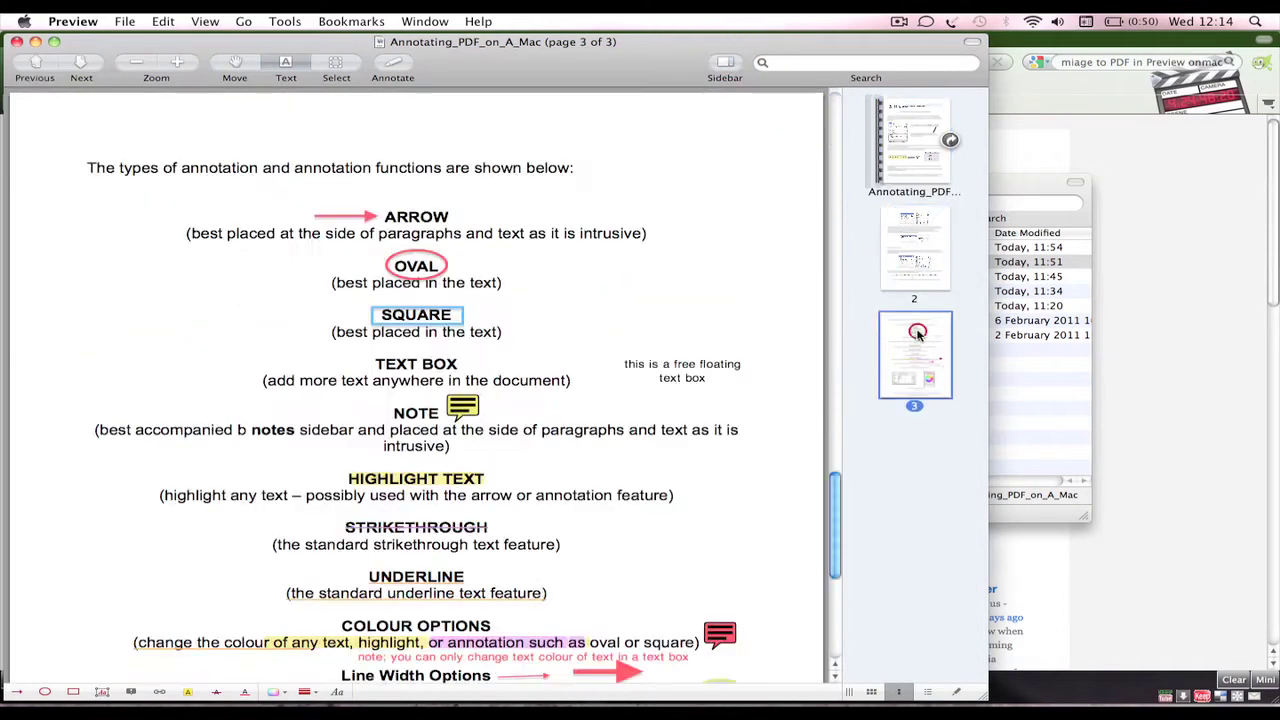
left_click(918, 262)
left_click(915, 149)
left_click(928, 364)
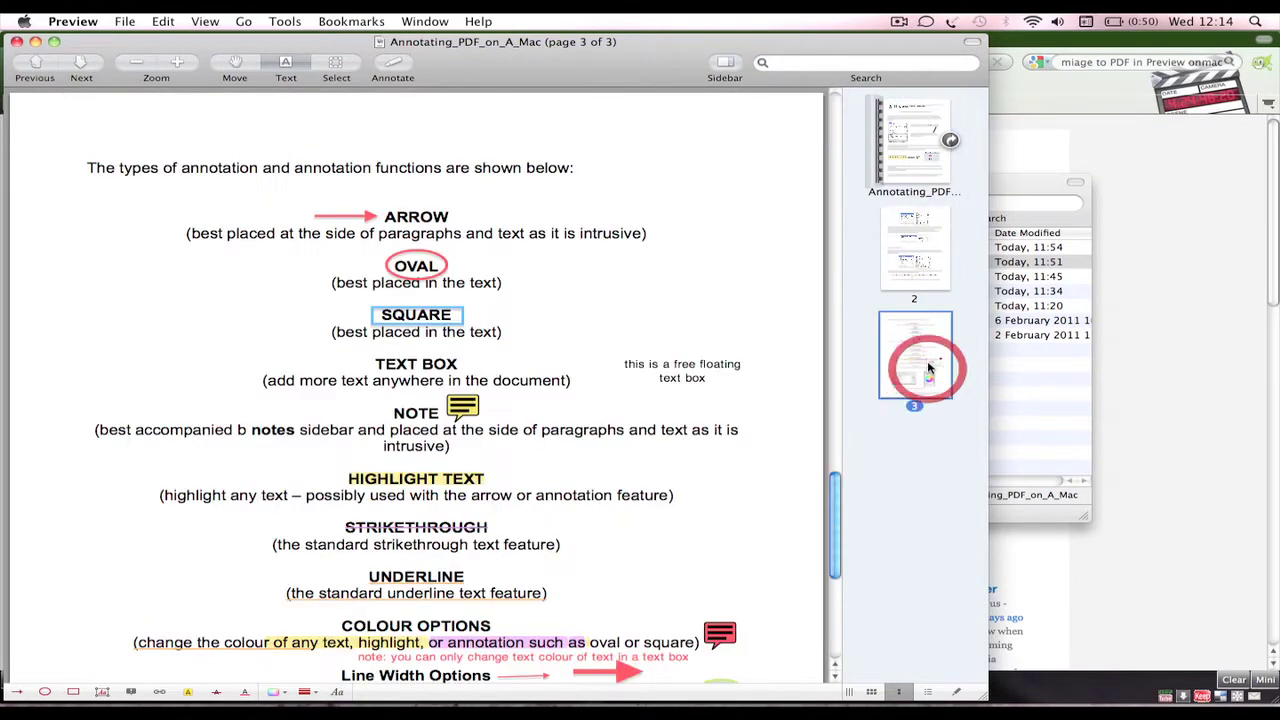
Step: Select and deselect caption text on page 3, ending on the yellow note icon
left_click_drag(353, 233, 490, 379)
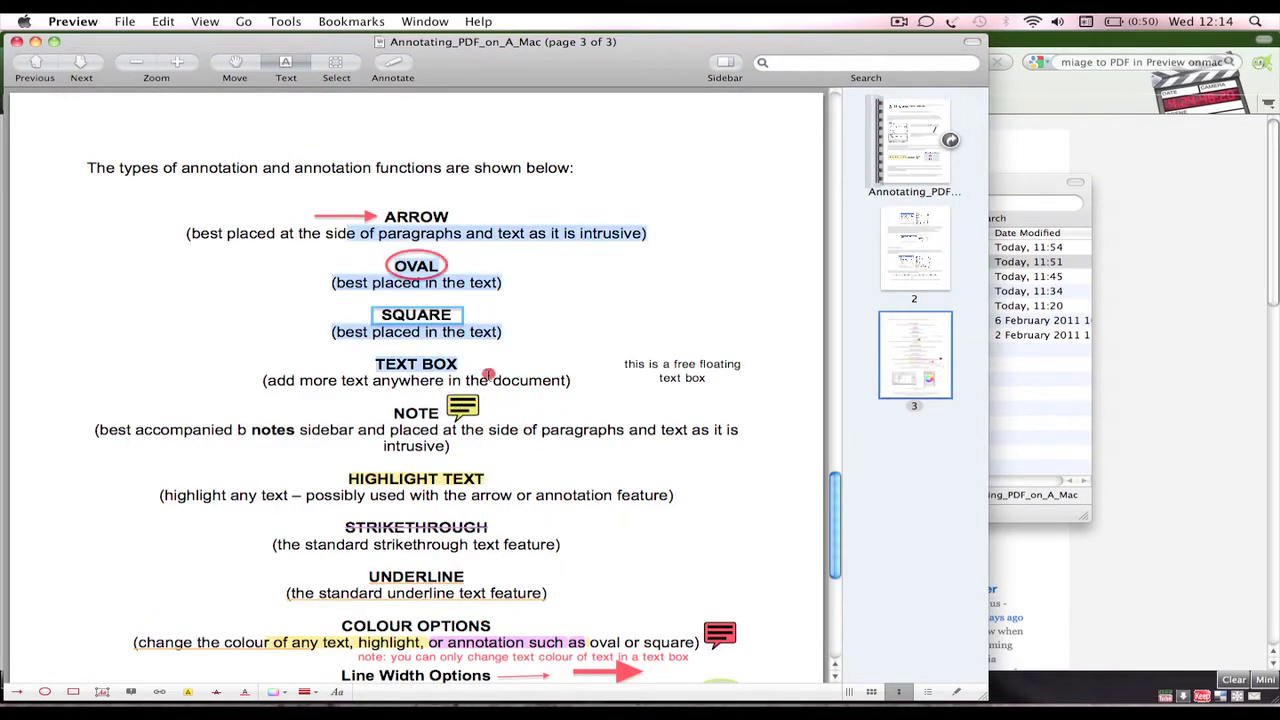
left_click(450, 269)
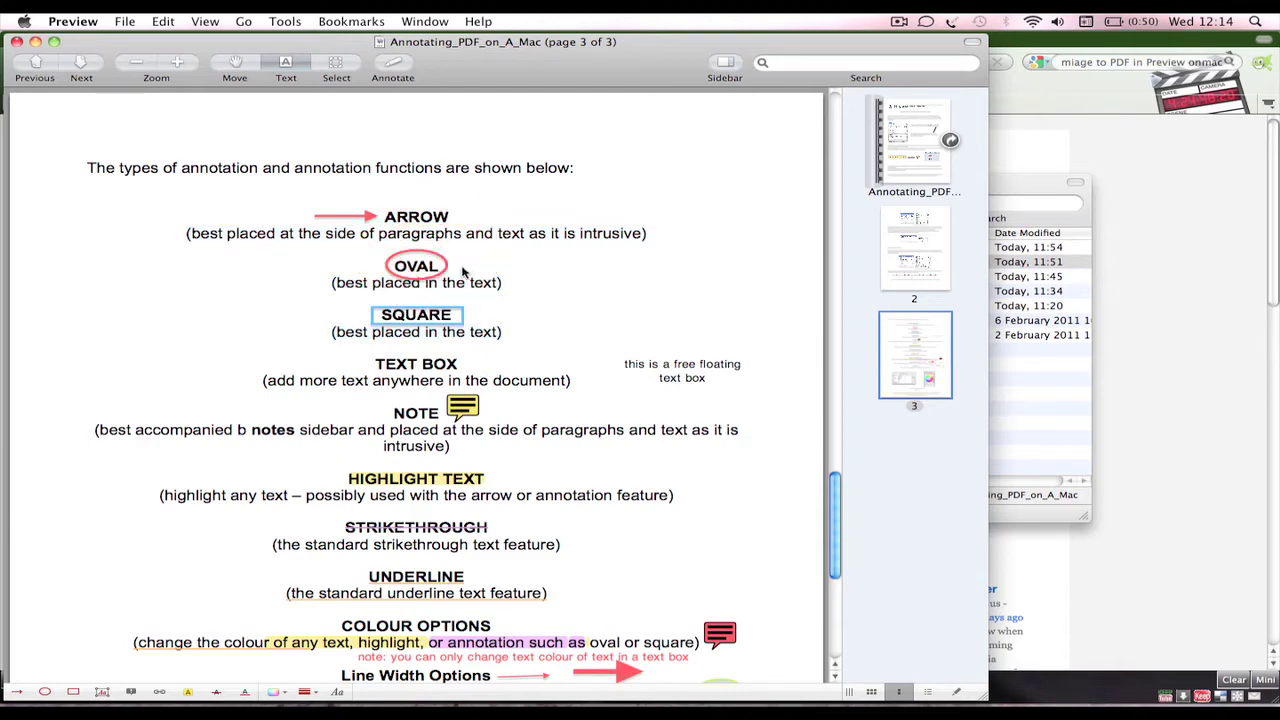
triple_click(583, 208)
left_click(603, 246)
triple_click(546, 210)
left_click(523, 271)
mouse_move(457, 278)
left_mouse_down()
mouse_move(440, 352)
mouse_move(622, 428)
left_mouse_up()
left_click(463, 317)
left_click(440, 358)
left_click_drag(553, 381, 570, 381)
left_click(470, 418)
left_click(456, 405)
Step: Scroll back to page 2 and bring up the view options
scroll(603, 228, "up", 2)
scroll(603, 230, "down", 3)
scroll(603, 240, "up", 6)
scroll(603, 240, "up", 7)
scroll(604, 239, "up", 8)
scroll(604, 239, "down", 1)
scroll(418, 258, "down", 4)
scroll(418, 258, "down", 4)
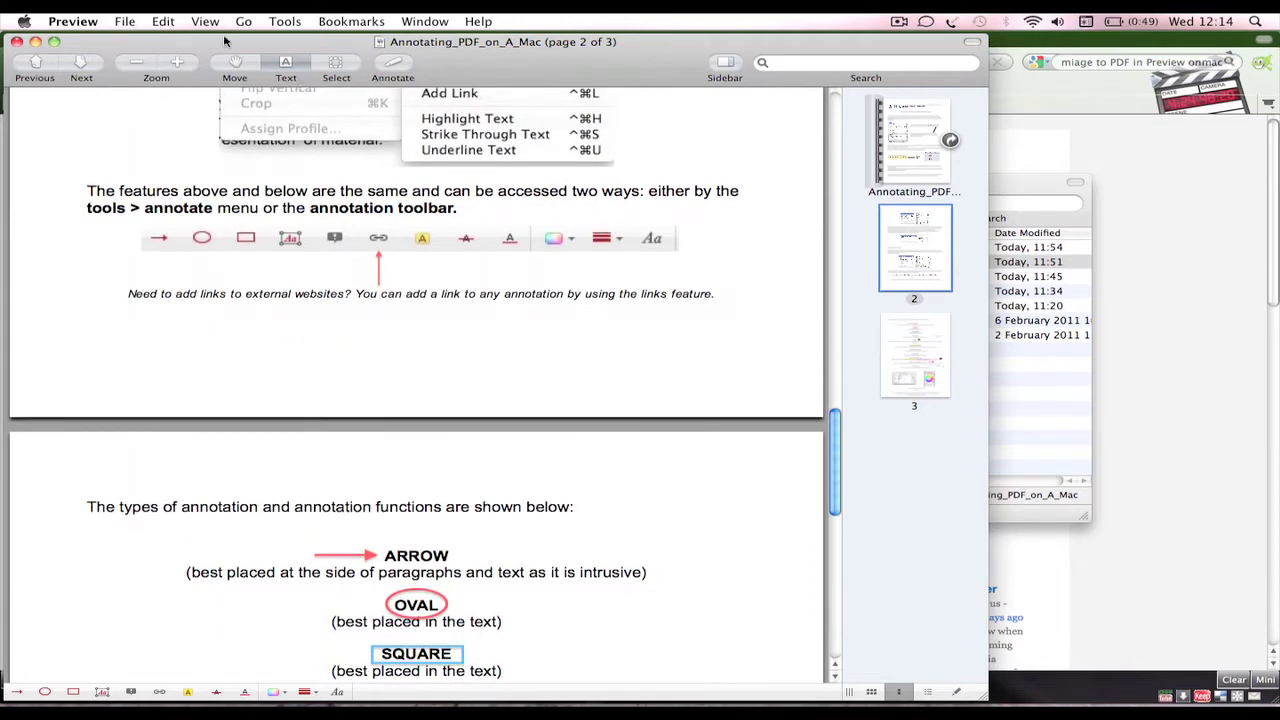
key("super+Tab")
key("super+Tab")
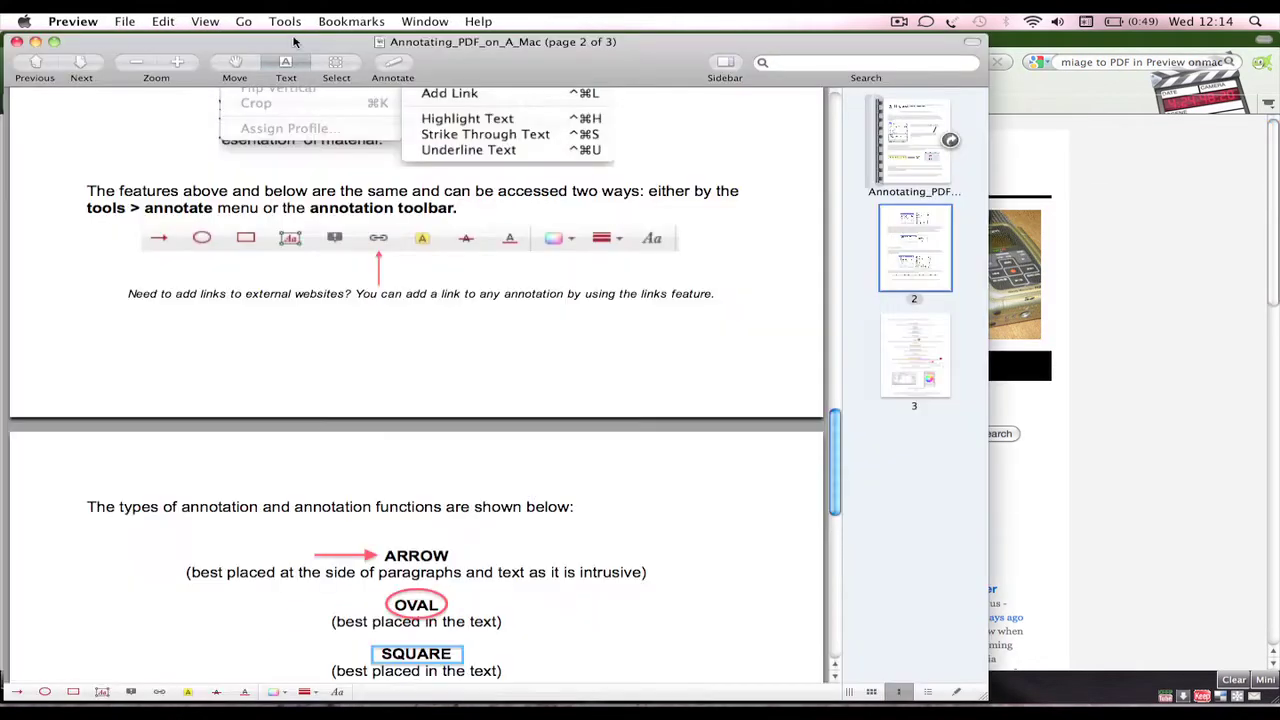
left_click(205, 20)
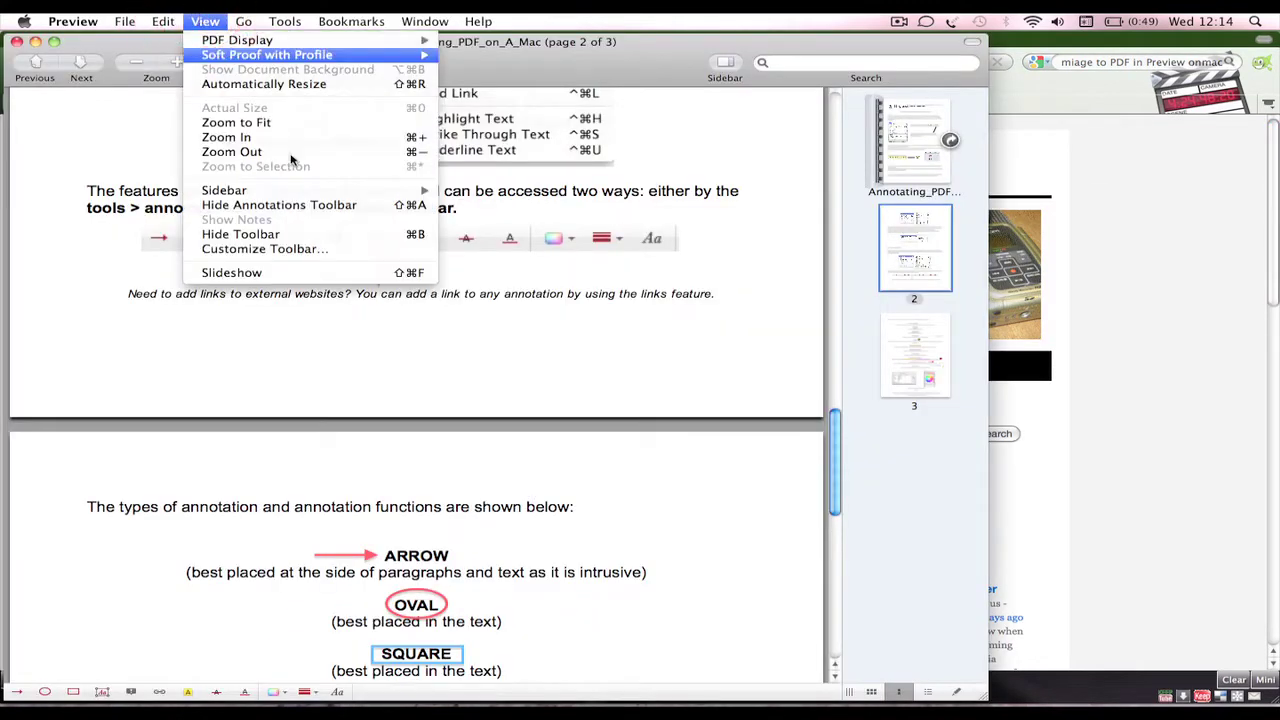
mouse_move(224, 190)
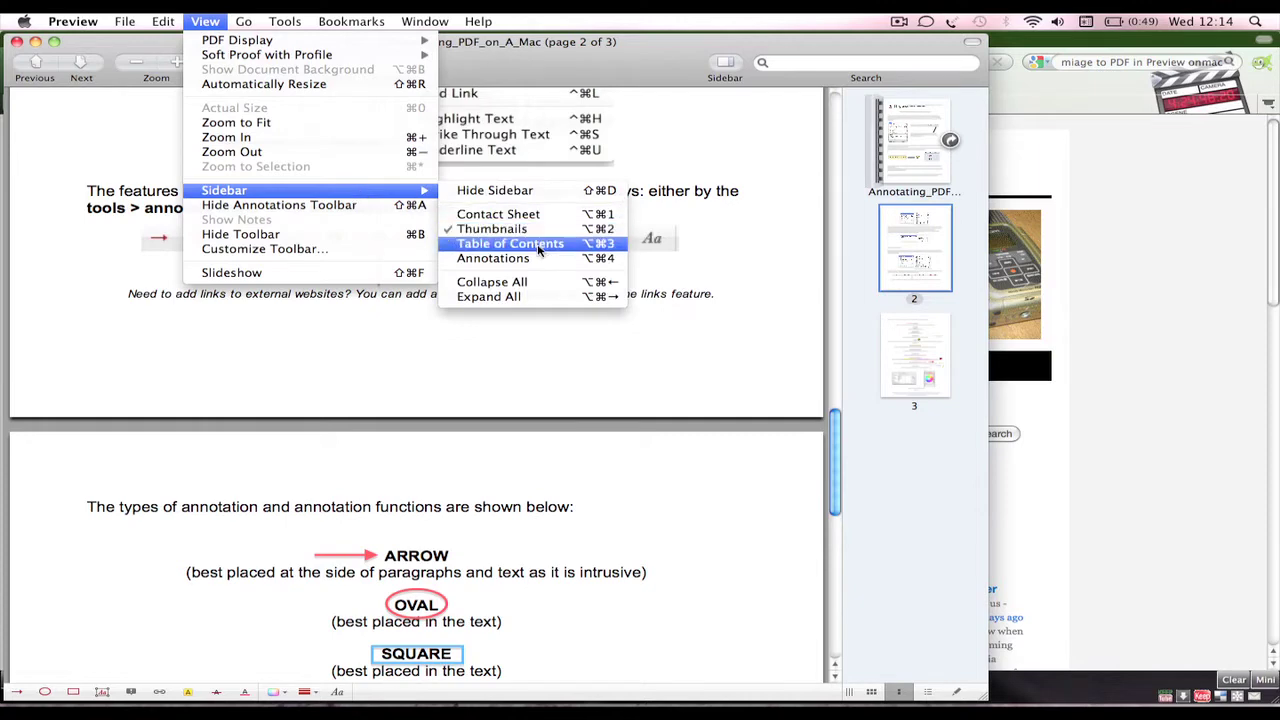
Step: Show the annotations list in the sidebar and jump to the page 2 and page 3 entries
left_click(520, 258)
scroll(551, 268, "down", 5)
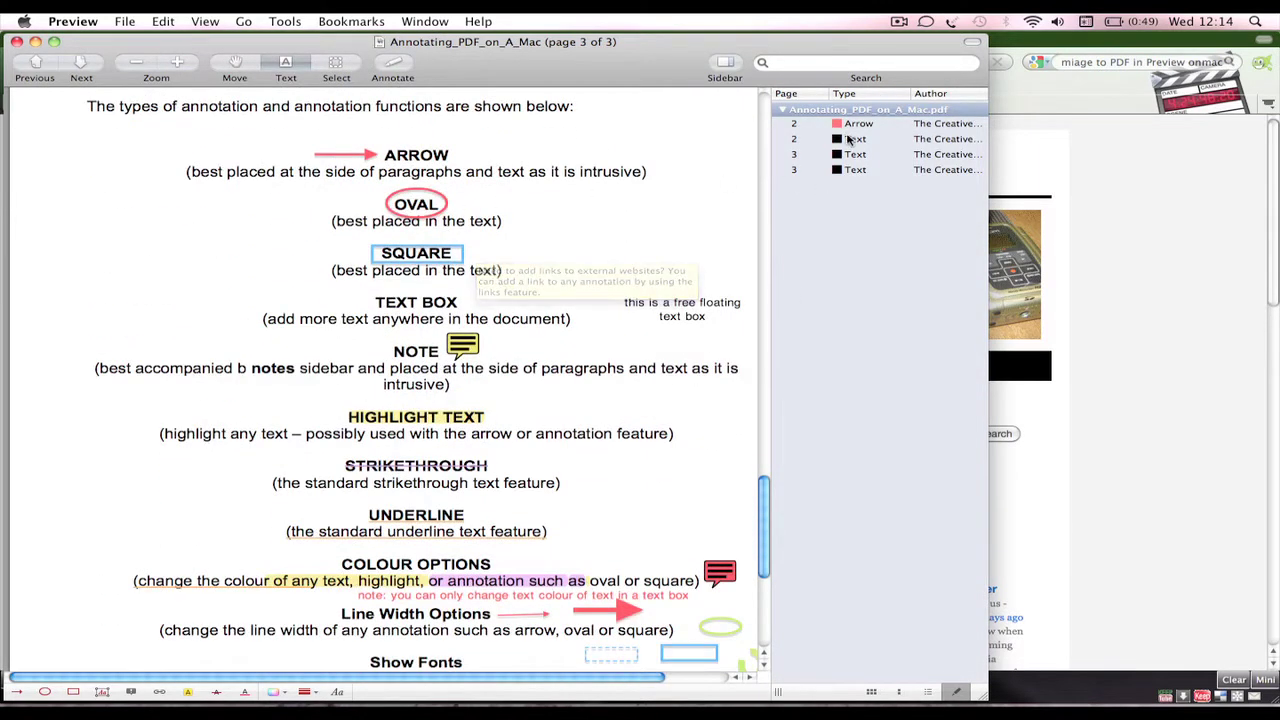
left_click(855, 139)
left_click(855, 155)
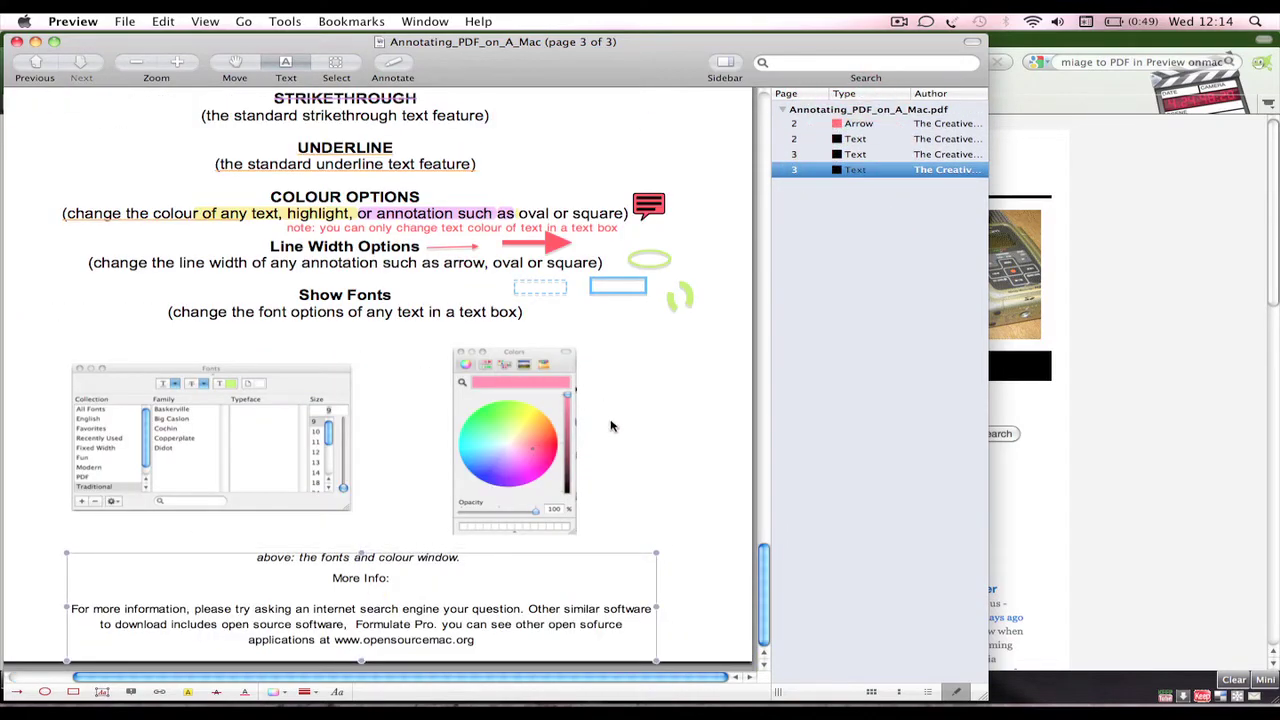
scroll(612, 427, "up", 1)
scroll(612, 427, "up", 5)
scroll(612, 427, "down", 3)
scroll(612, 427, "down", 2)
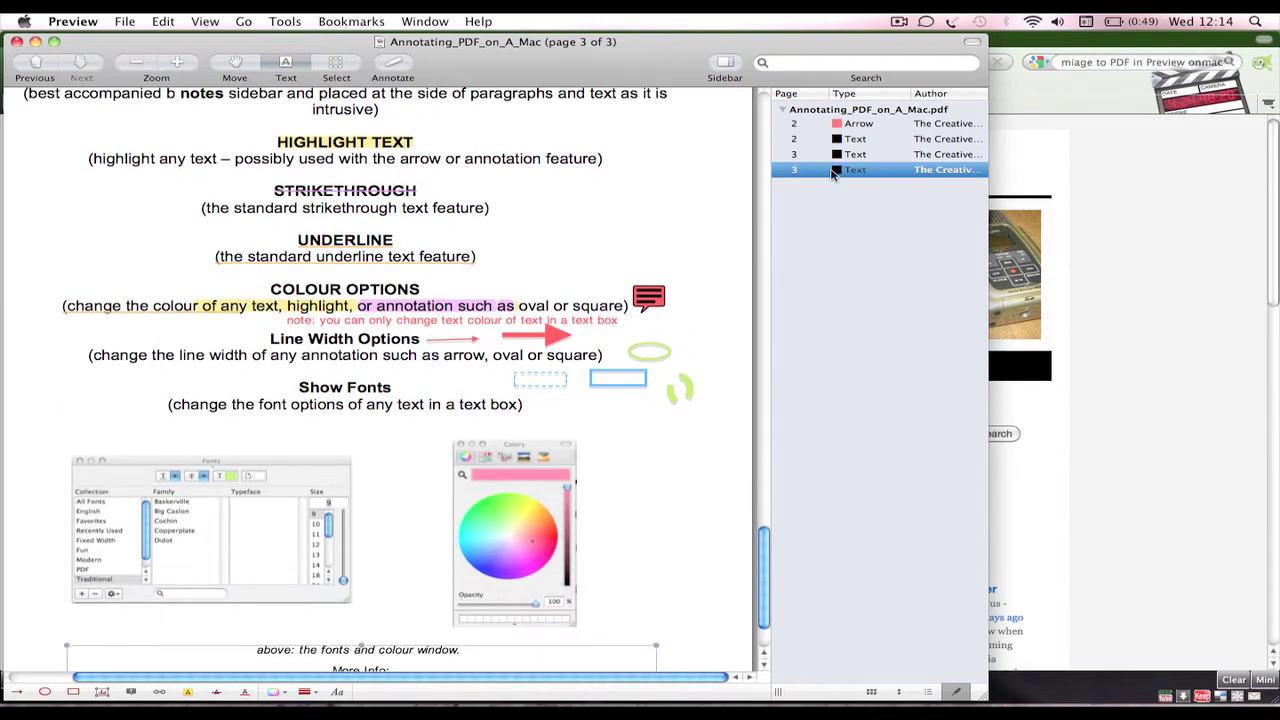
Step: Nudge the small red arrow on page 2 slightly right, then deselect it
left_click(849, 155)
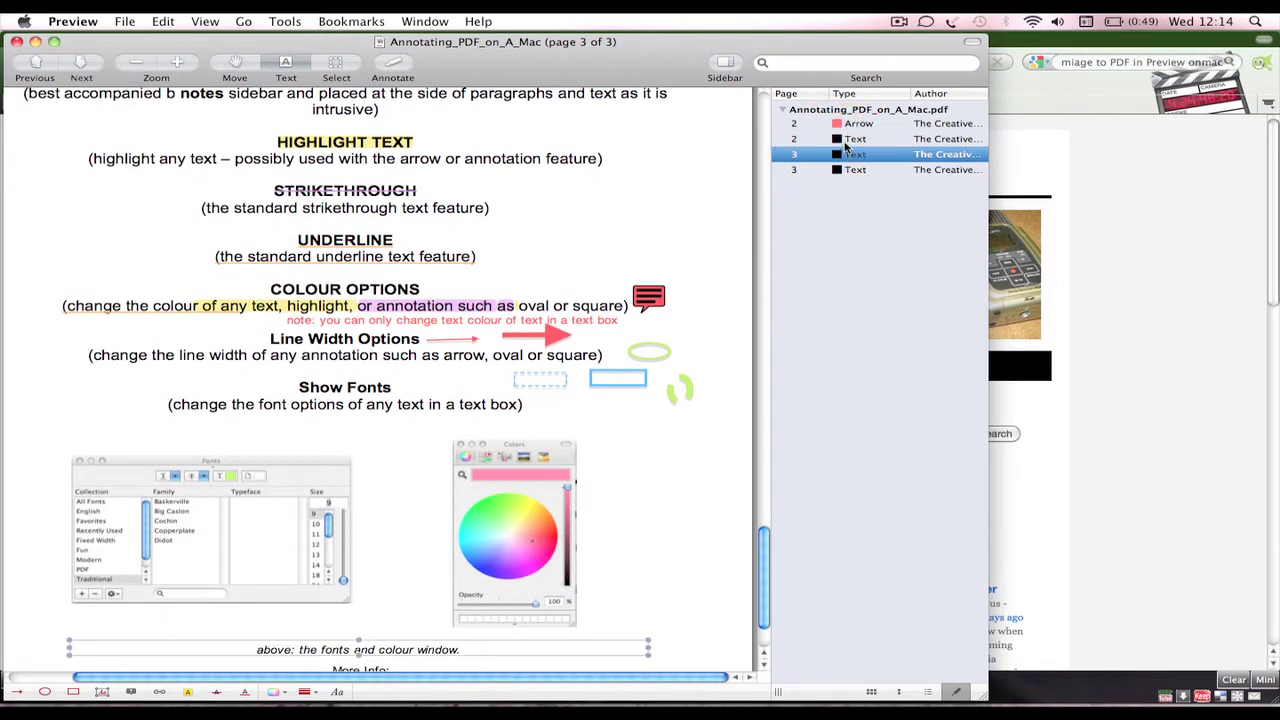
left_click(845, 139)
scroll(365, 295, "up", 2)
scroll(365, 295, "up", 1)
left_click_drag(308, 232, 315, 237)
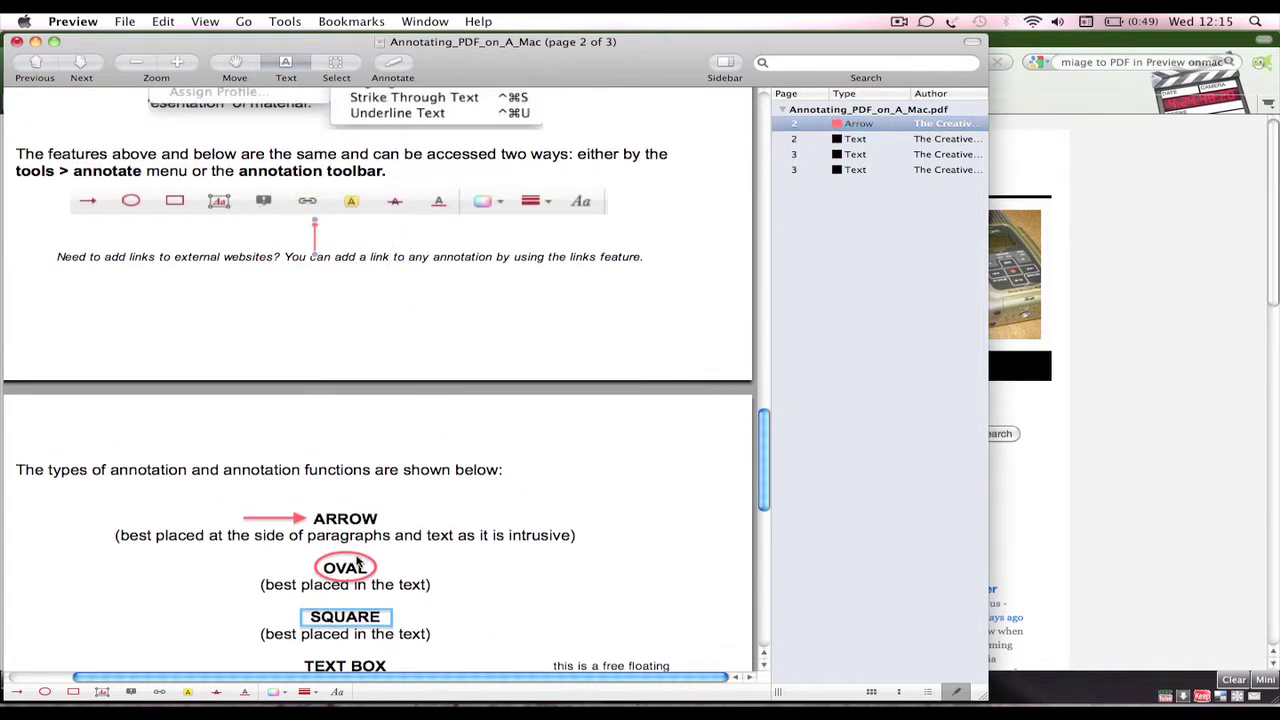
left_click_drag(770, 455, 771, 443)
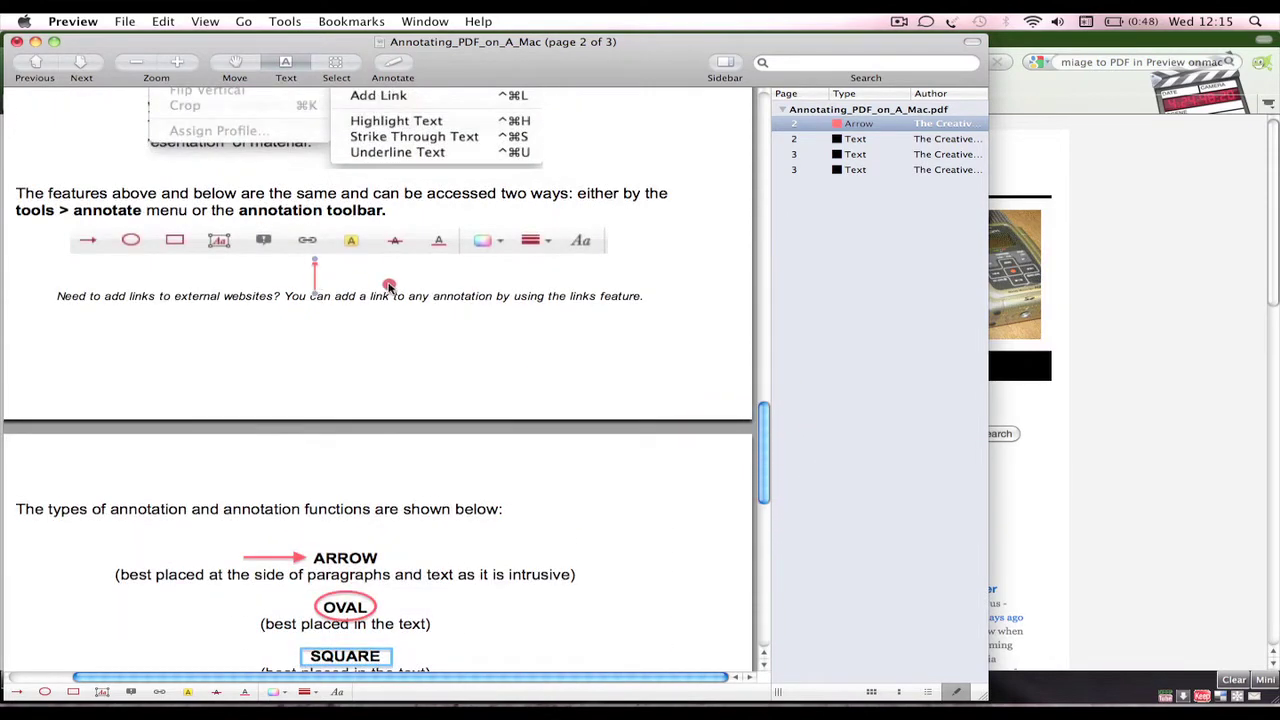
left_click(337, 280)
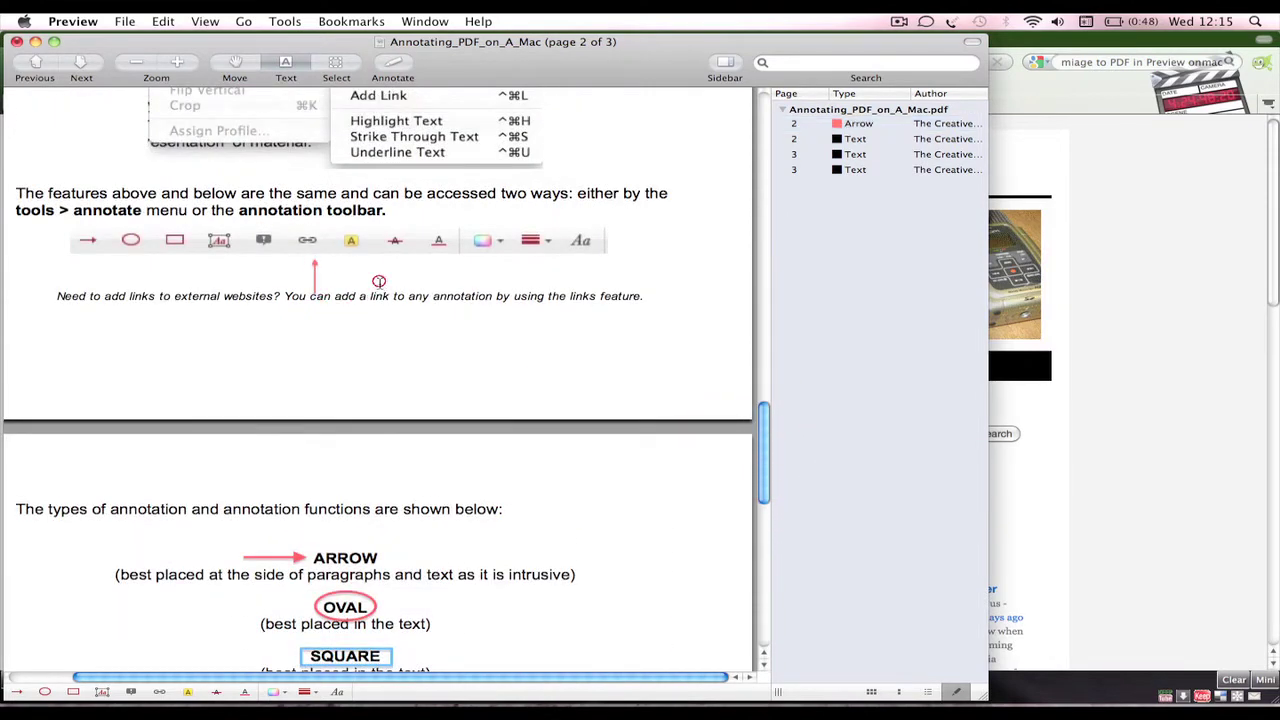
Step: Open and dismiss the view options, scrolling to the Types of Annotation section
left_click(205, 21)
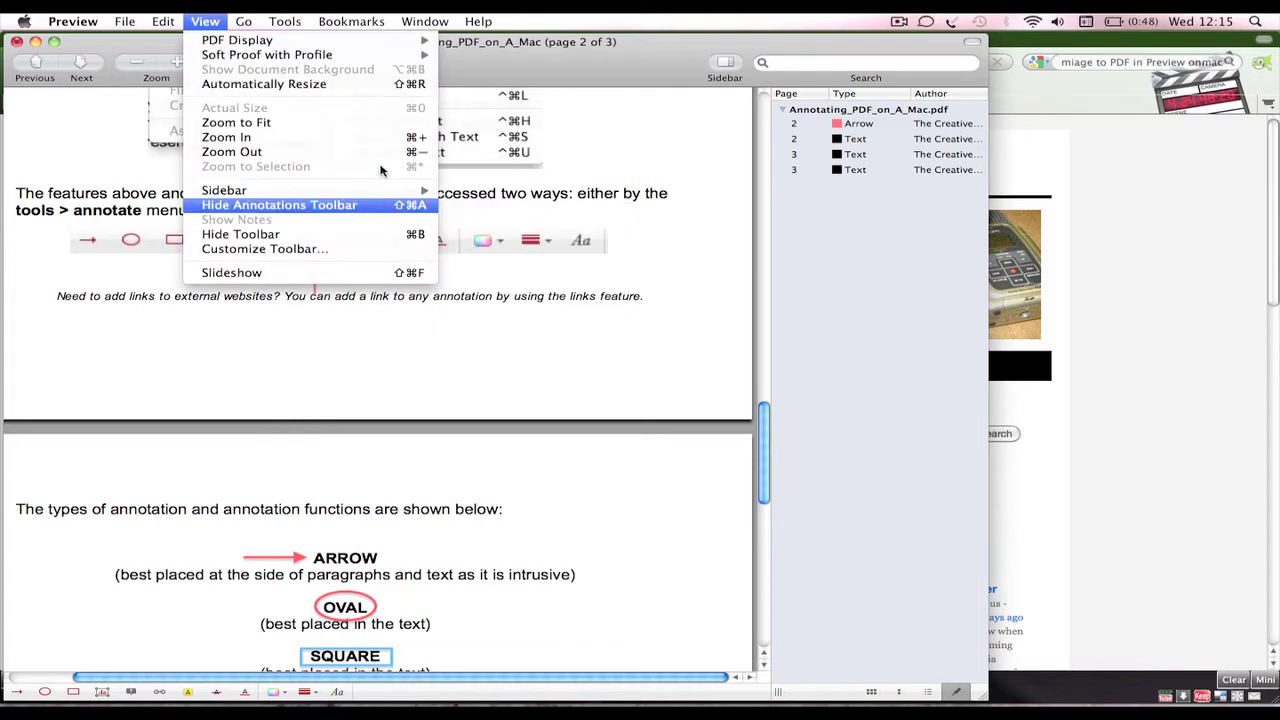
mouse_move(285, 21)
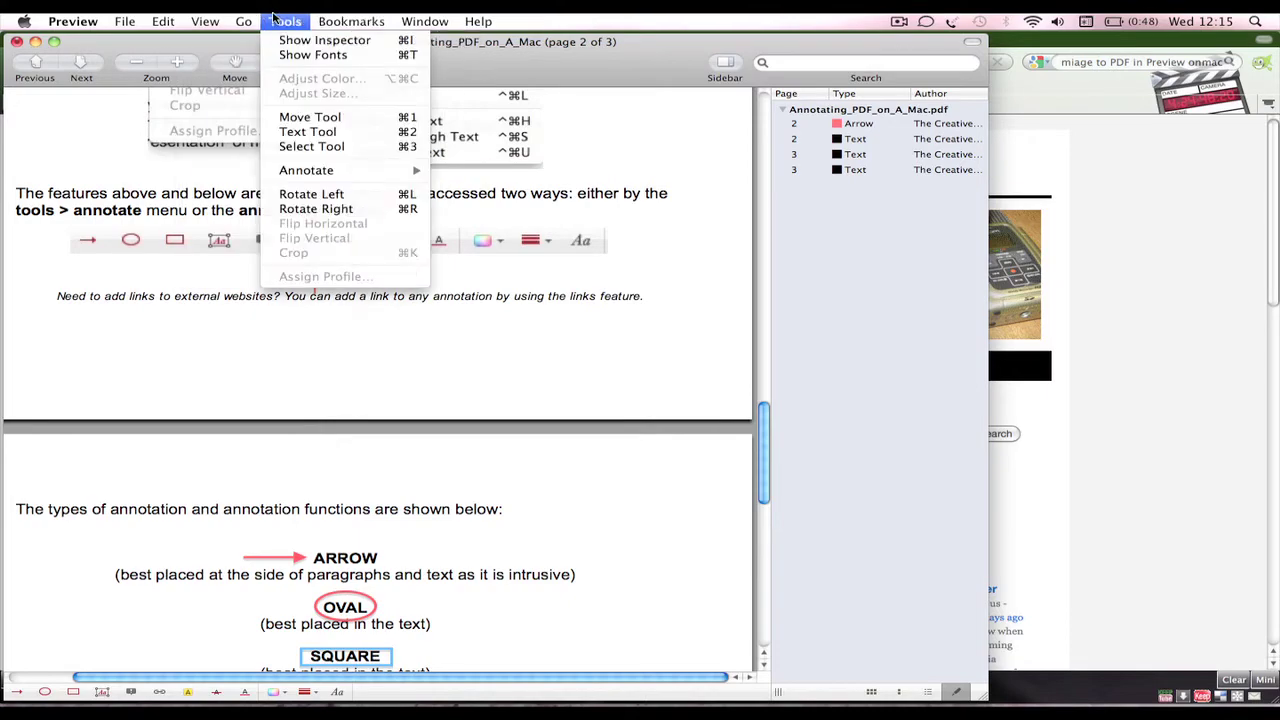
left_click(280, 20)
scroll(428, 423, "up", 5)
scroll(428, 423, "up", 5)
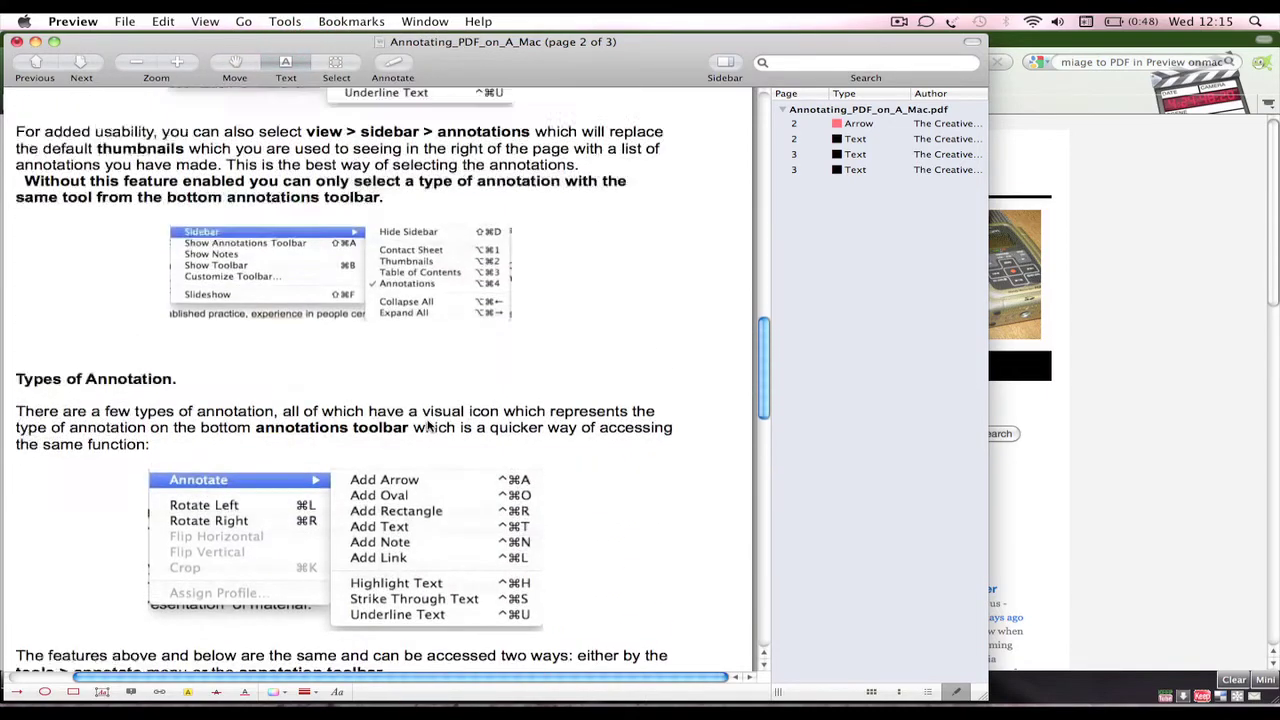
scroll(428, 425, "up", 2)
scroll(356, 420, "down", 1)
scroll(362, 416, "down", 2)
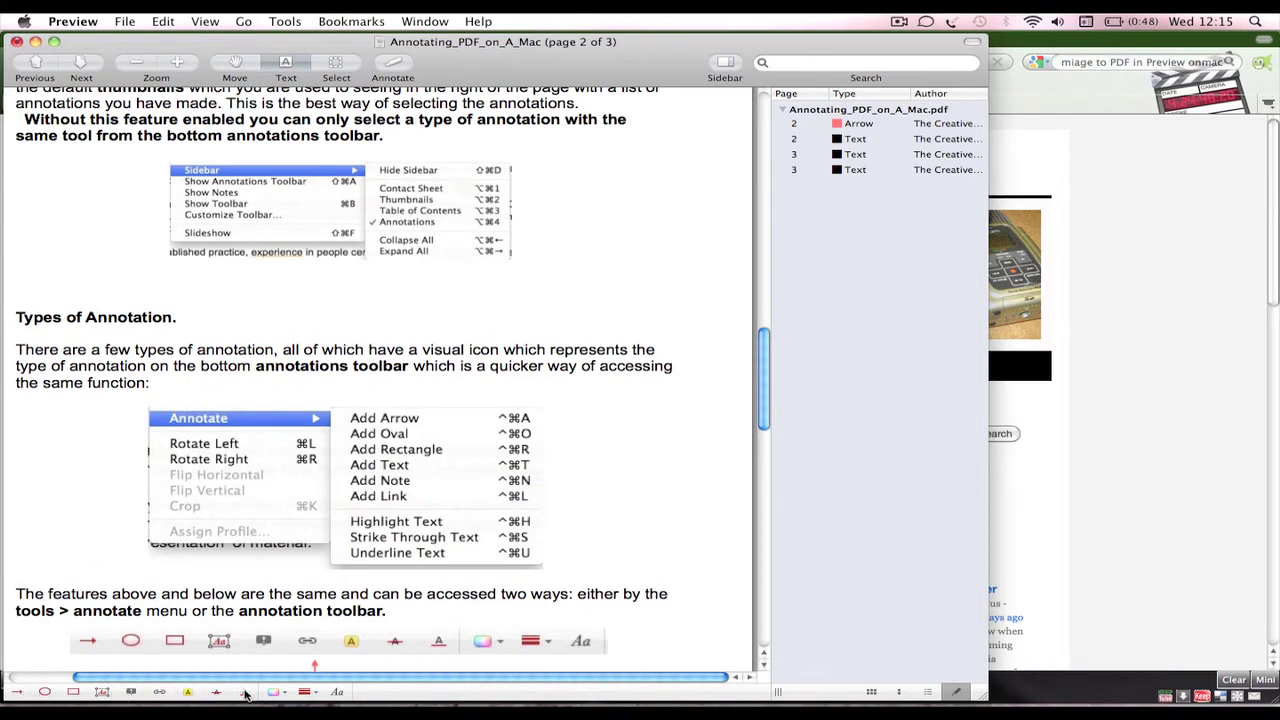
Step: Choose the Note tool and scroll to page 3's annotation examples
left_click(189, 693)
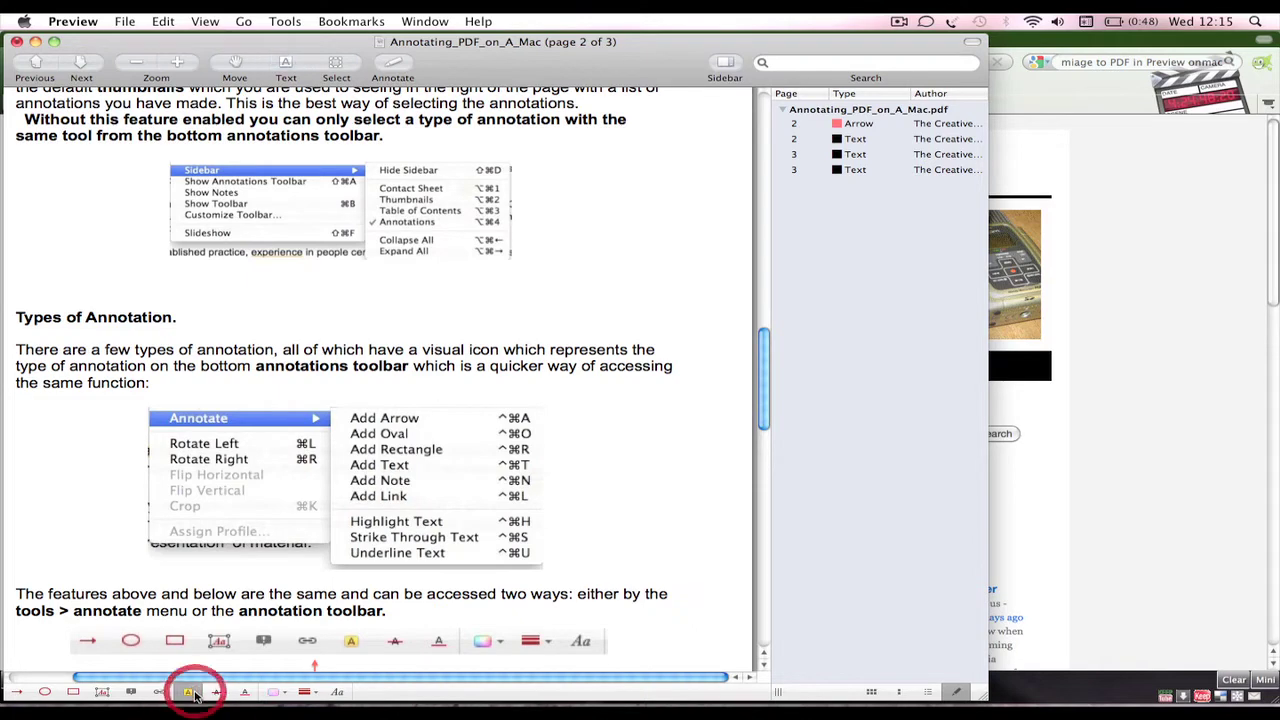
left_click(130, 693)
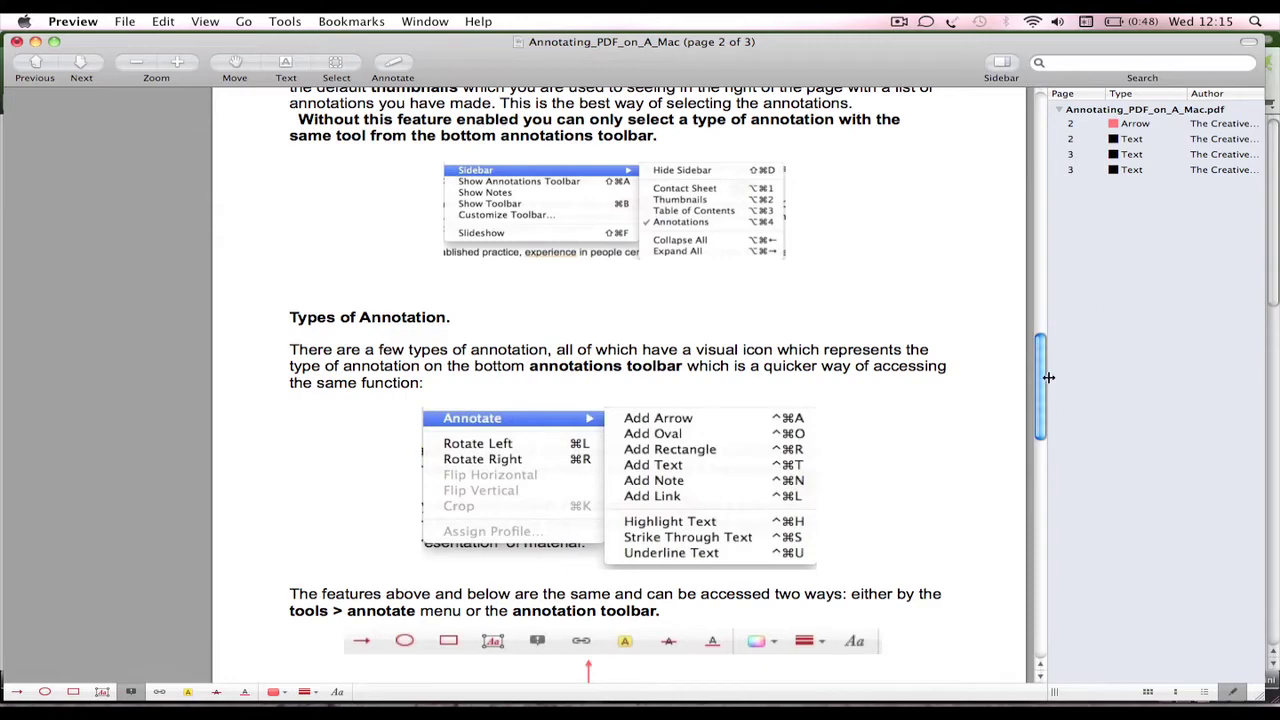
left_click_drag(1042, 390, 1060, 543)
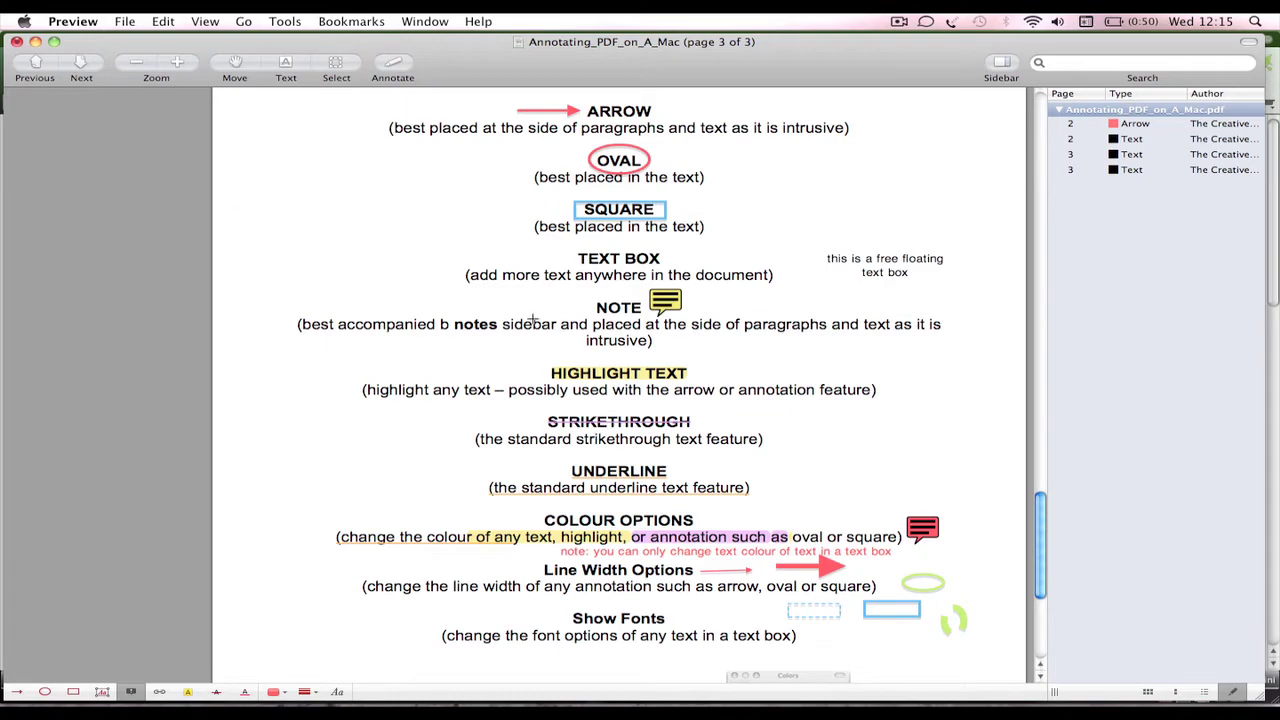
scroll(528, 330, "up", 3)
scroll(808, 331, "down", 1)
scroll(808, 320, "up", 5)
scroll(800, 300, "up", 4)
scroll(787, 303, "up", 5)
scroll(787, 303, "up", 7)
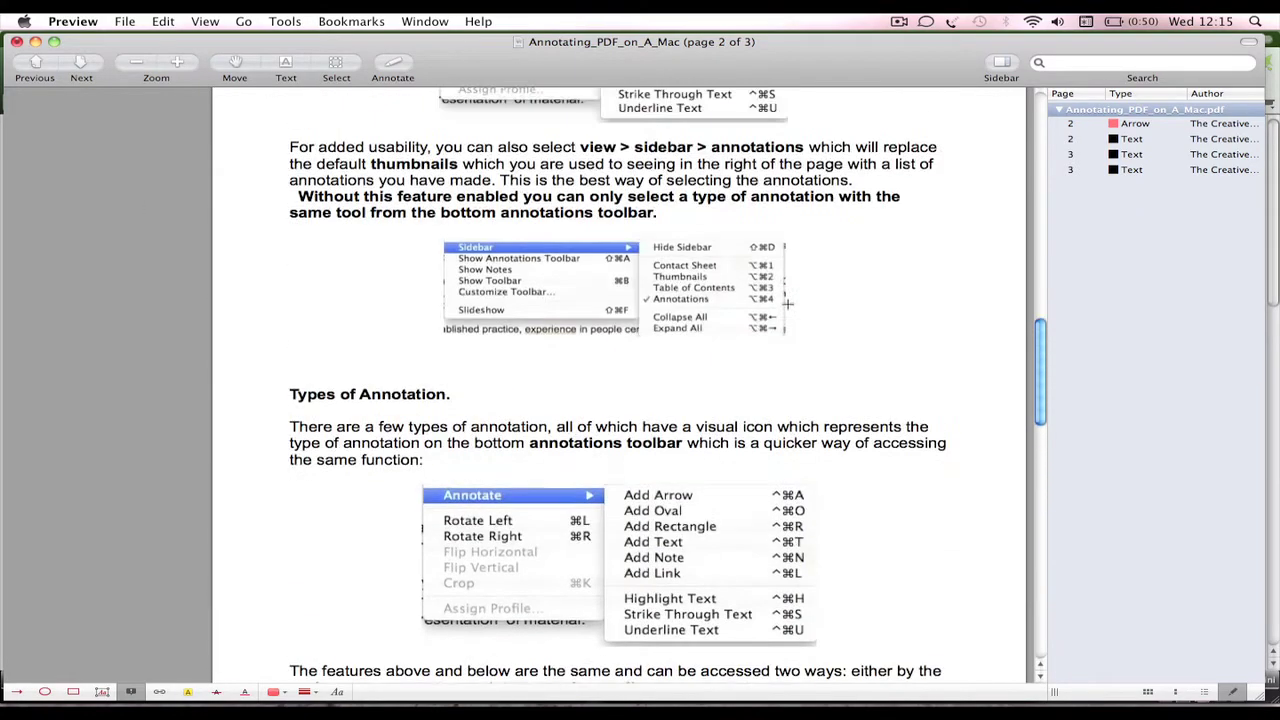
scroll(475, 399, "up", 10)
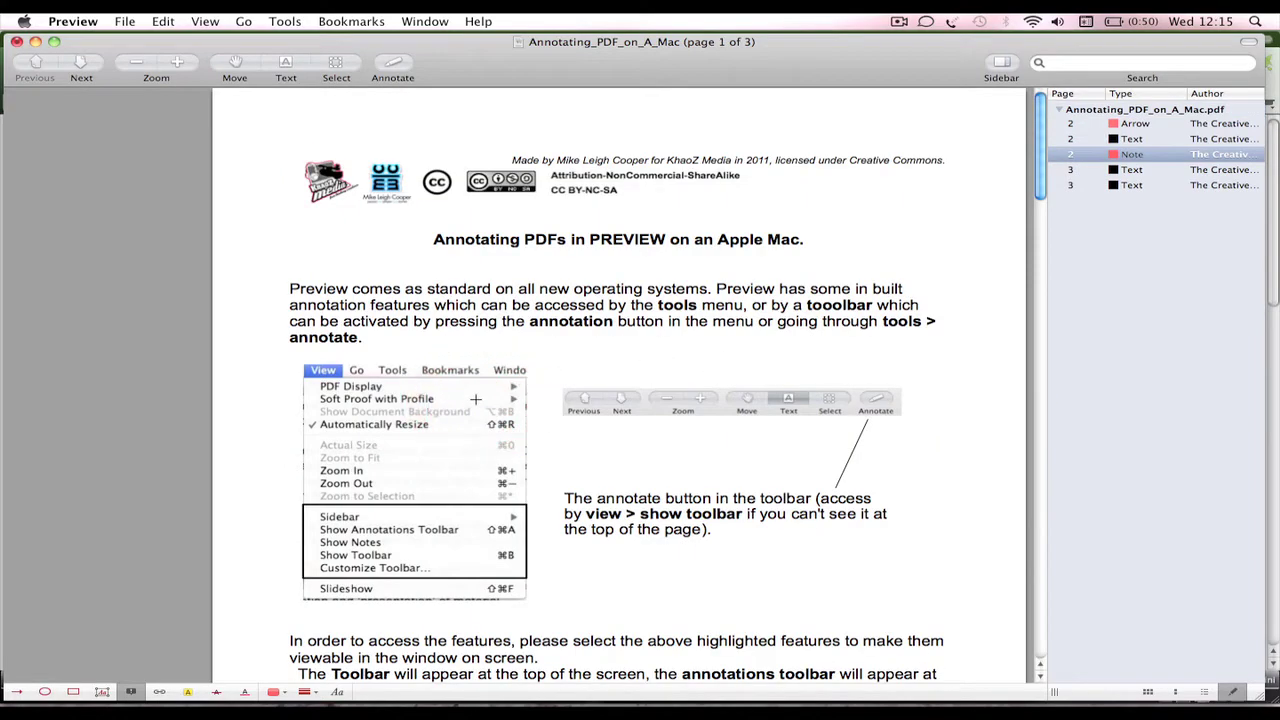
scroll(475, 399, "down", 2)
scroll(475, 399, "down", 1)
scroll(475, 399, "down", 3)
scroll(475, 399, "down", 2)
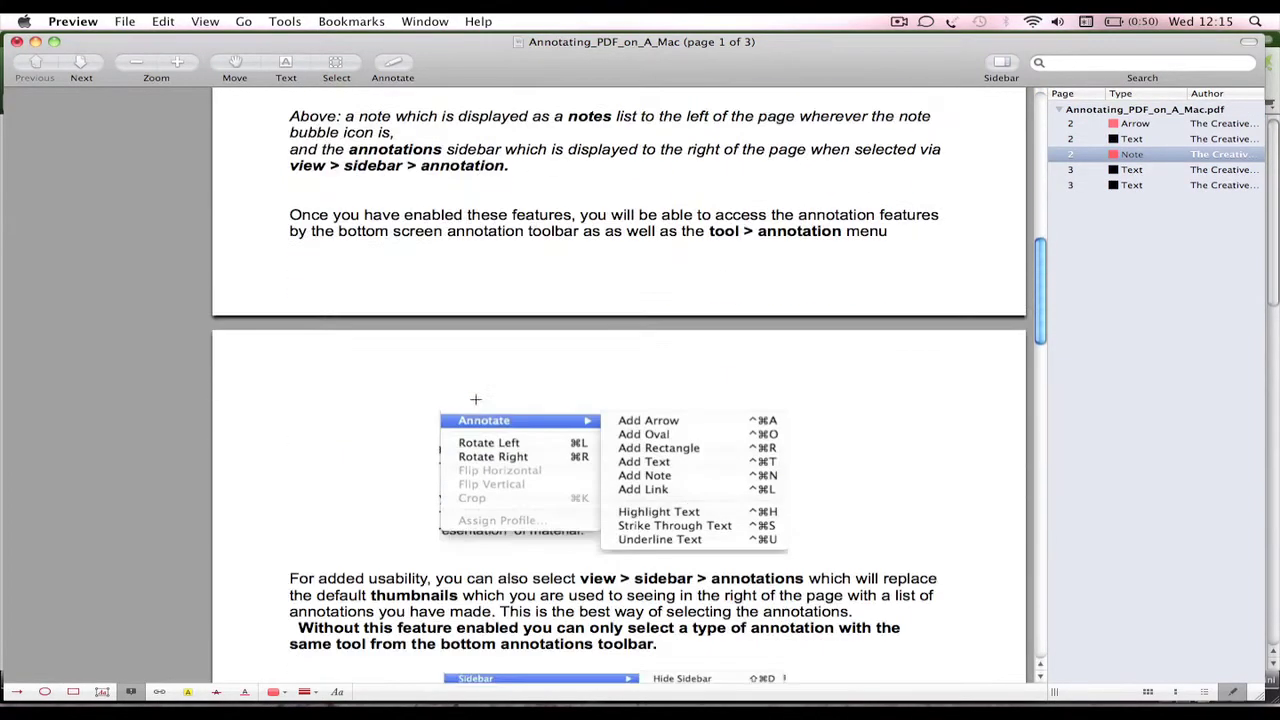
scroll(475, 399, "down", 3)
scroll(475, 399, "down", 1)
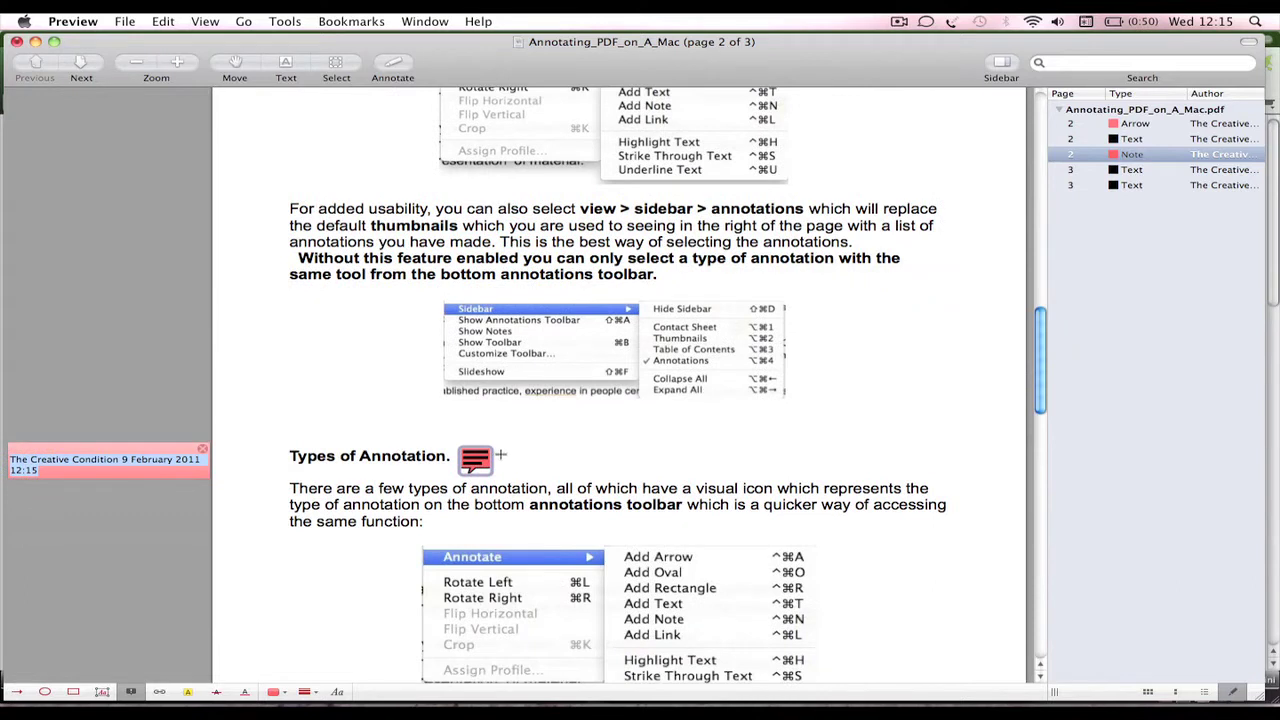
scroll(500, 455, "down", 1)
scroll(437, 482, "down", 3)
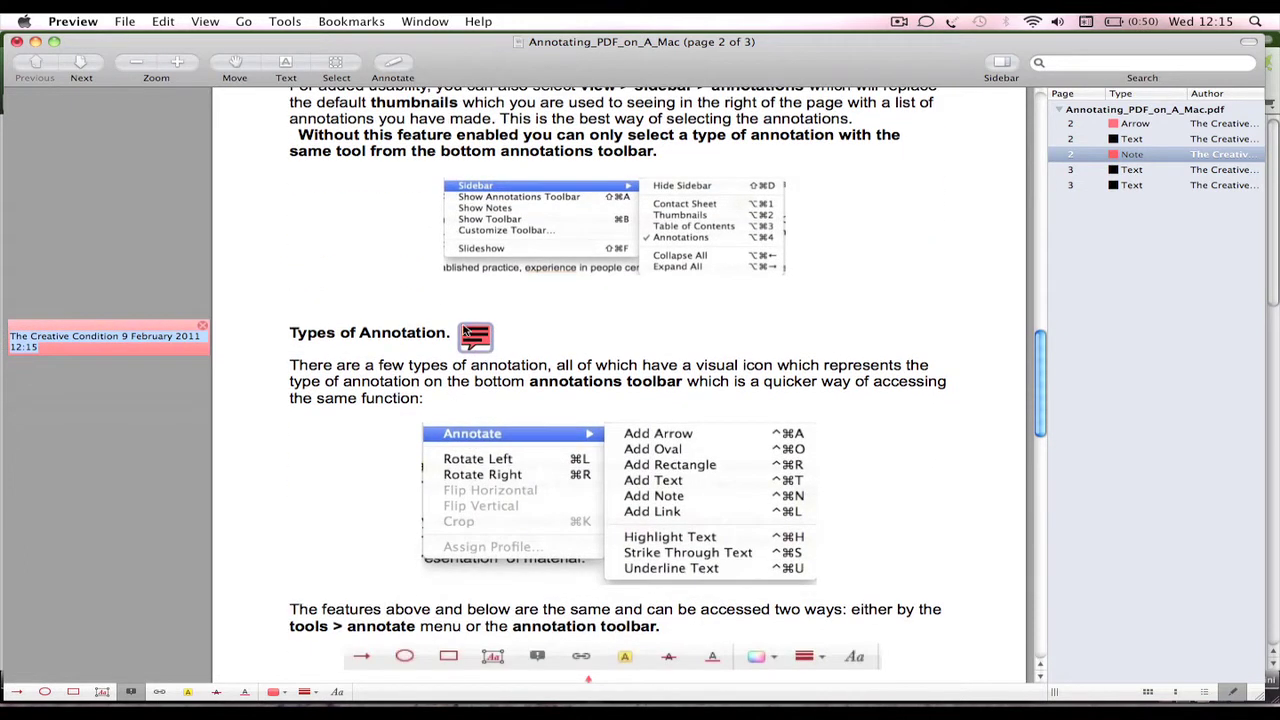
left_click(289, 693)
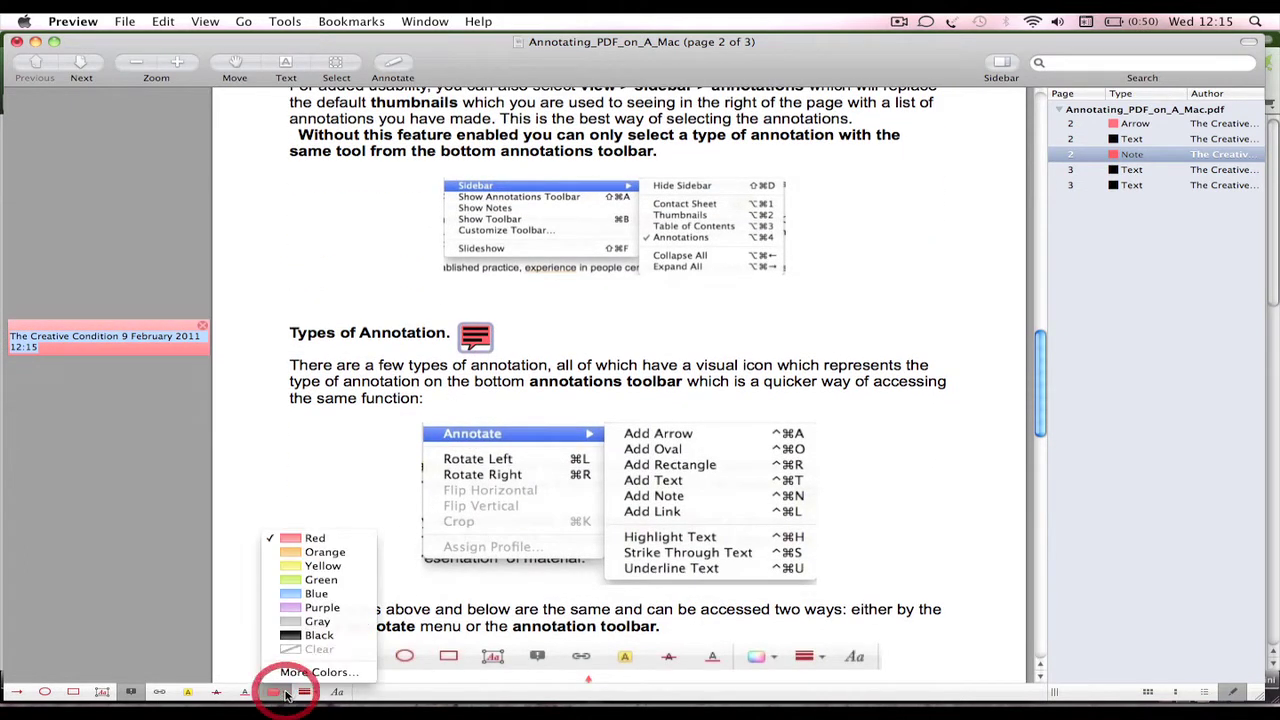
left_click(302, 568)
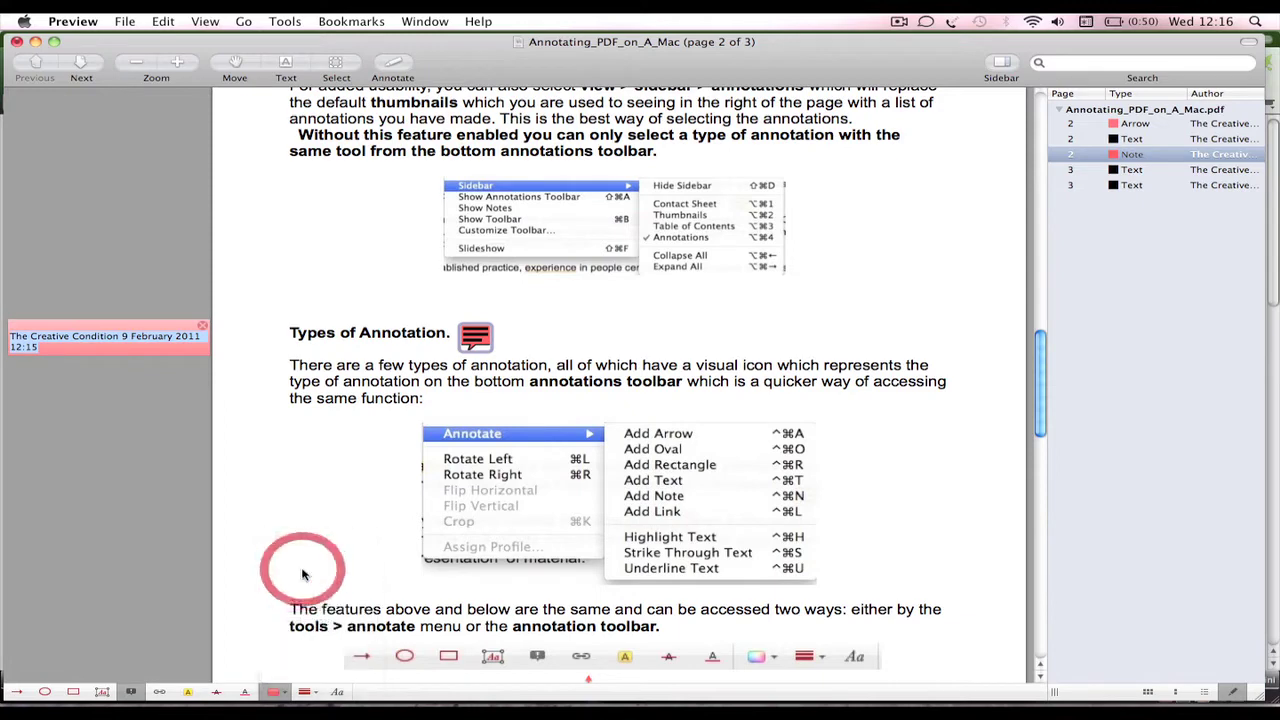
left_click(70, 343)
left_click(578, 397)
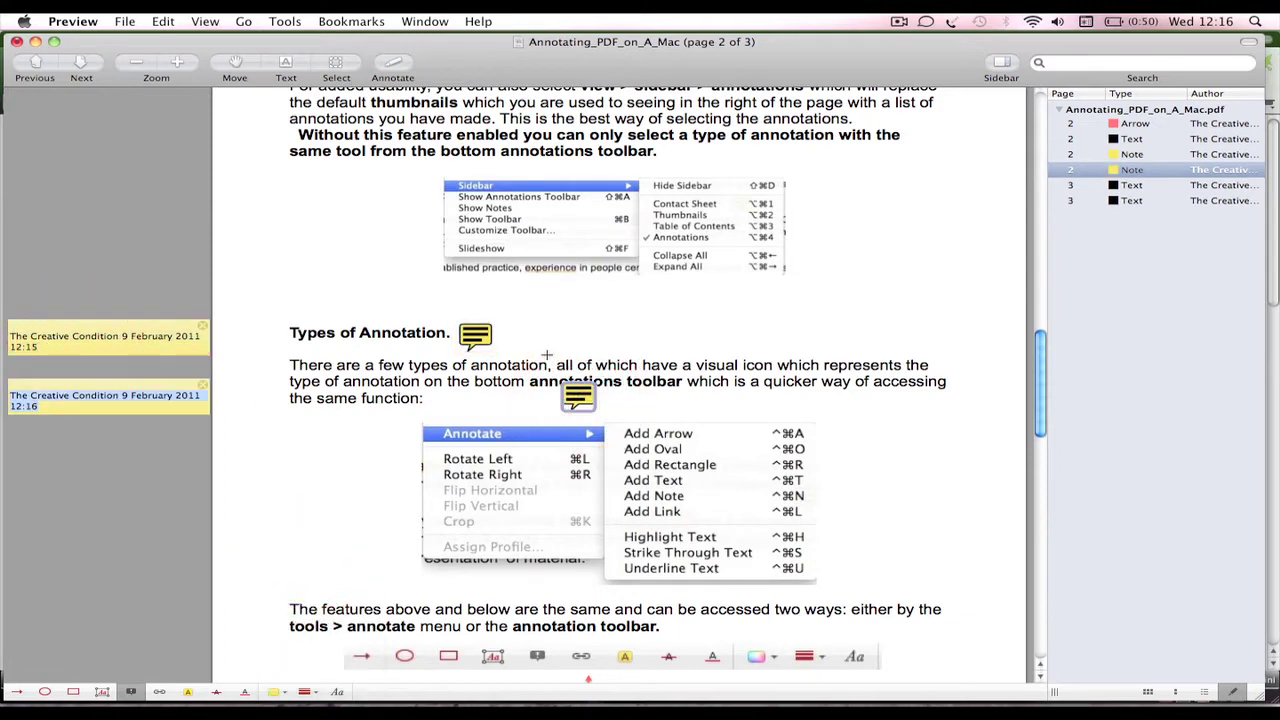
key("Delete")
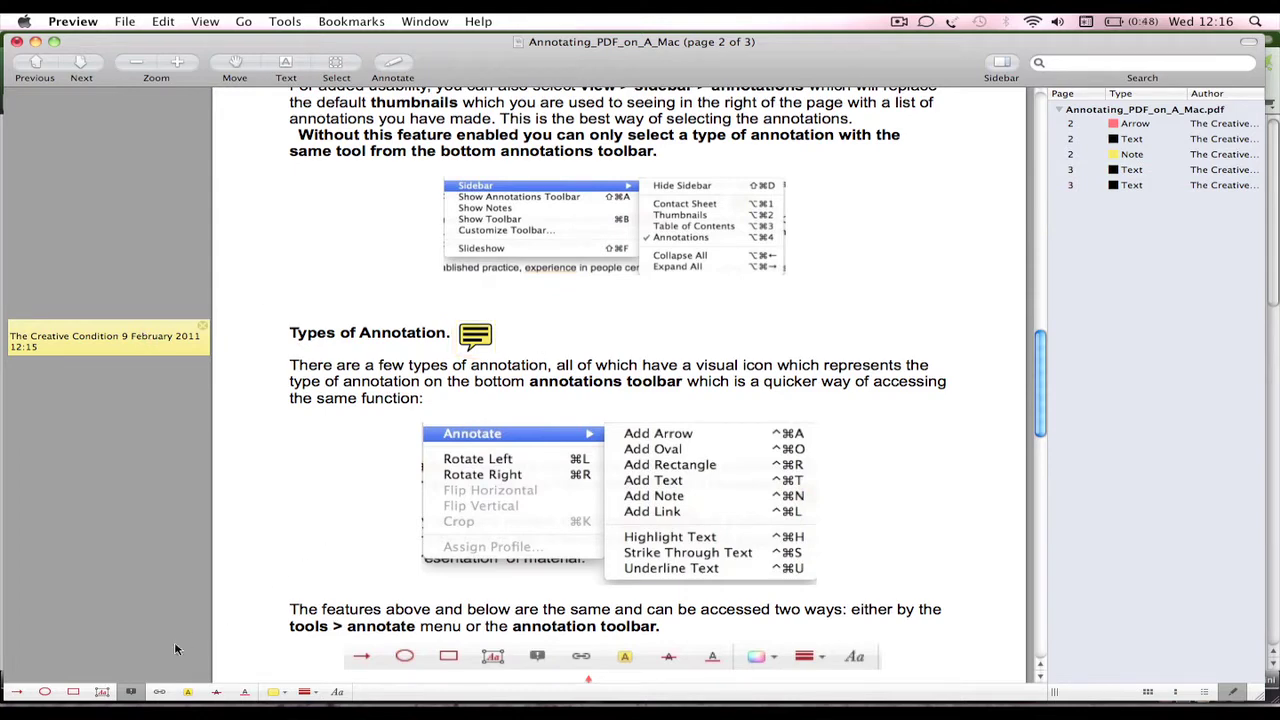
Step: Select the note beside Types of Annotation
left_click(140, 693)
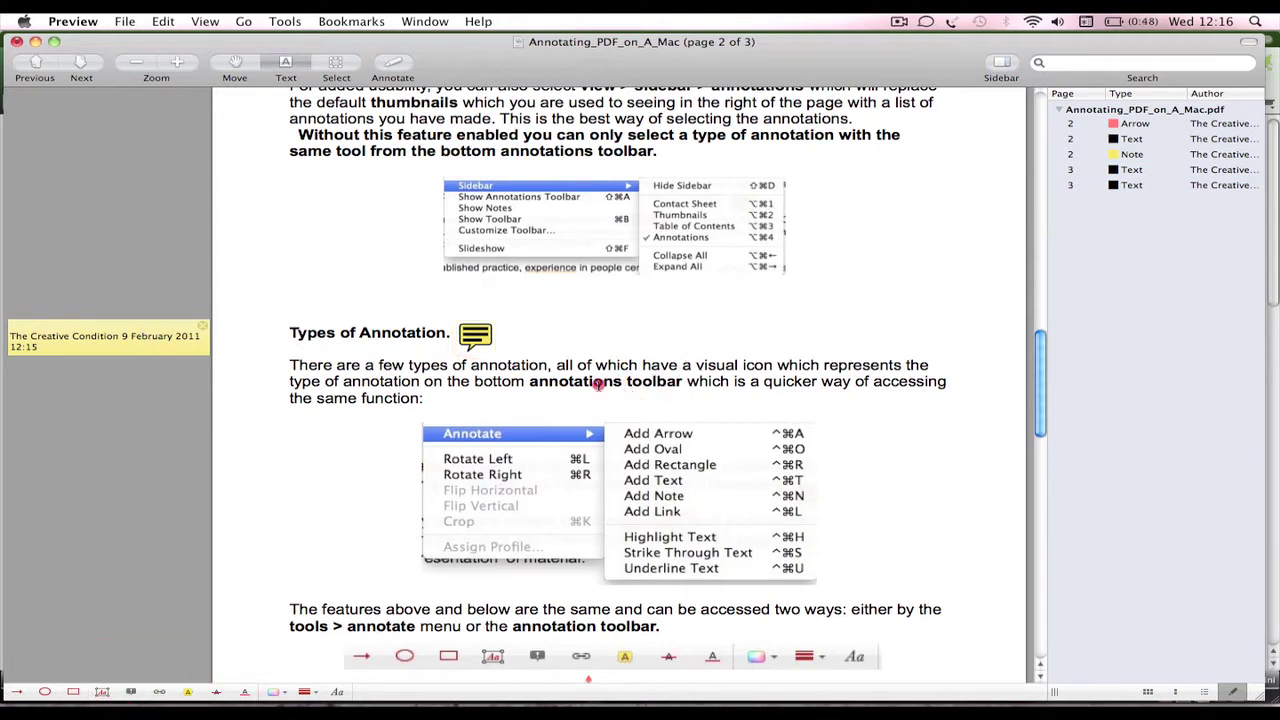
mouse_move(604, 385)
left_mouse_down()
mouse_move(462, 381)
mouse_move(560, 366)
left_mouse_up()
left_click(632, 376)
left_click(477, 340)
left_click(477, 342)
Step: Replace the note's margin text with 'text Iwant to change'
left_click(149, 350)
left_click(477, 340)
left_click(477, 338)
left_click(140, 347)
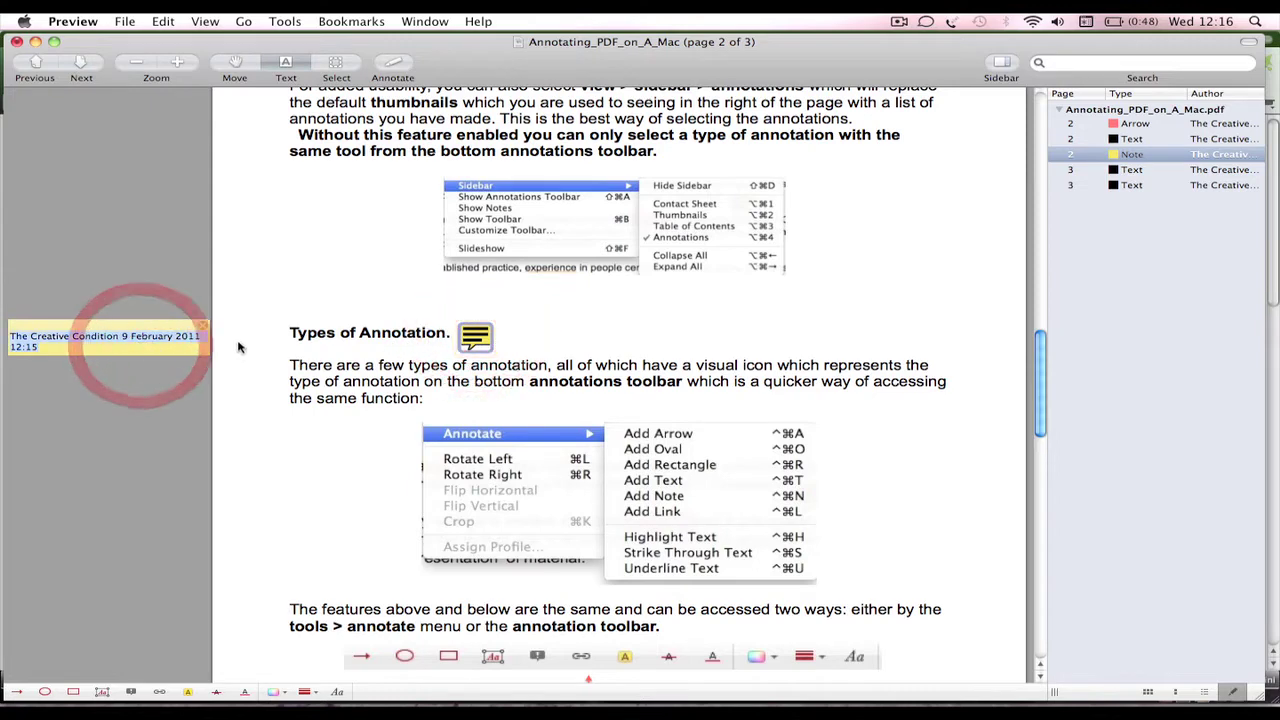
type("te")
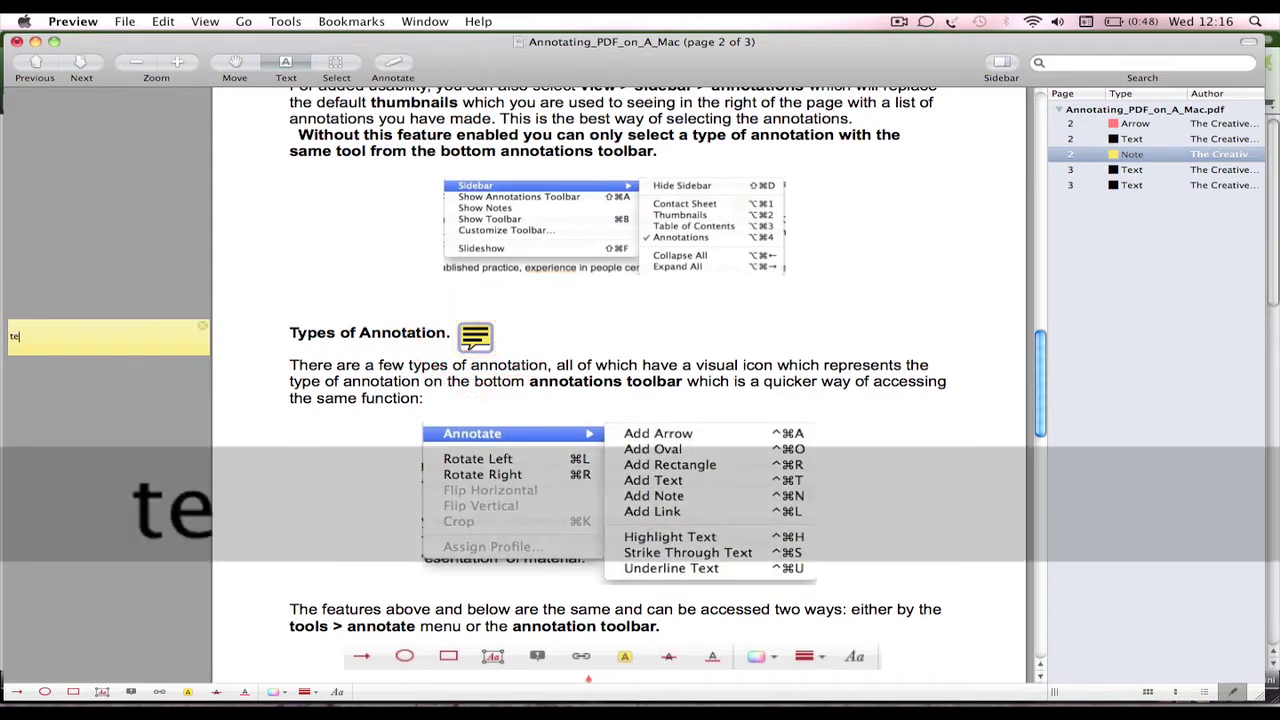
type("xt Iwant to chan")
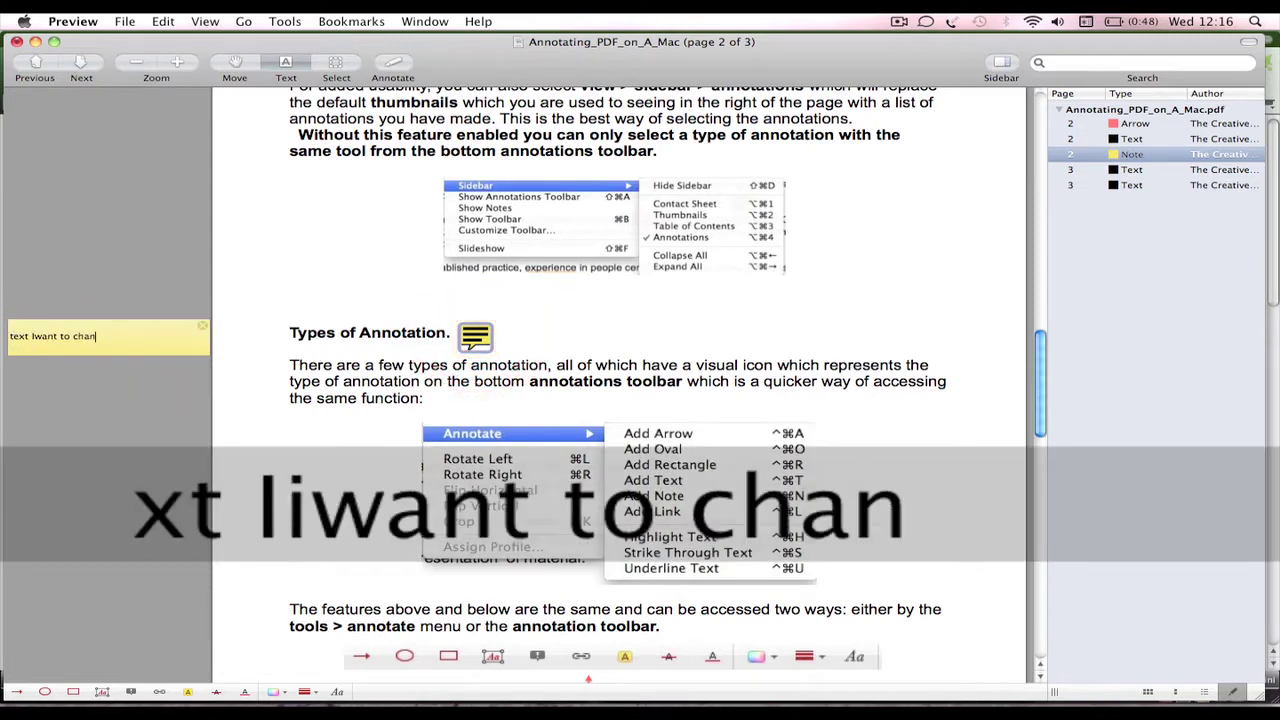
type("ge")
left_click(554, 369)
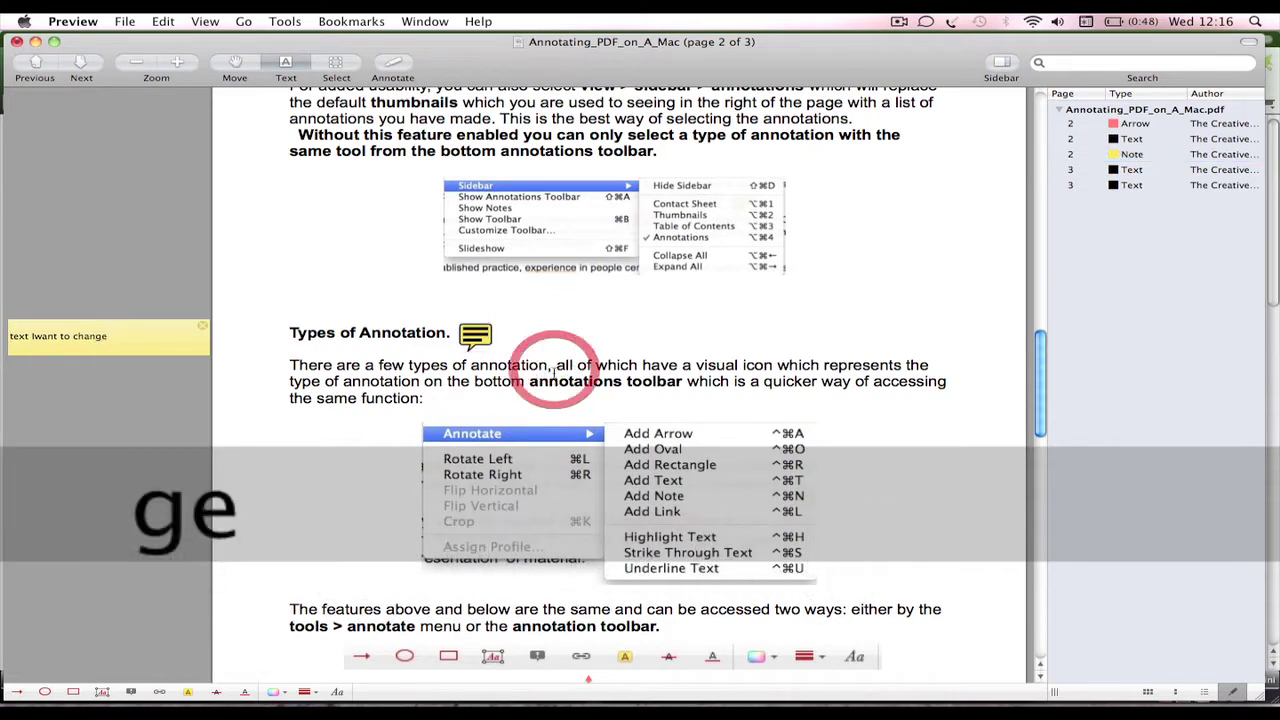
Step: Switch from the Highlight tool back to the Note tool
left_click(190, 692)
left_click(878, 157)
left_click(182, 691)
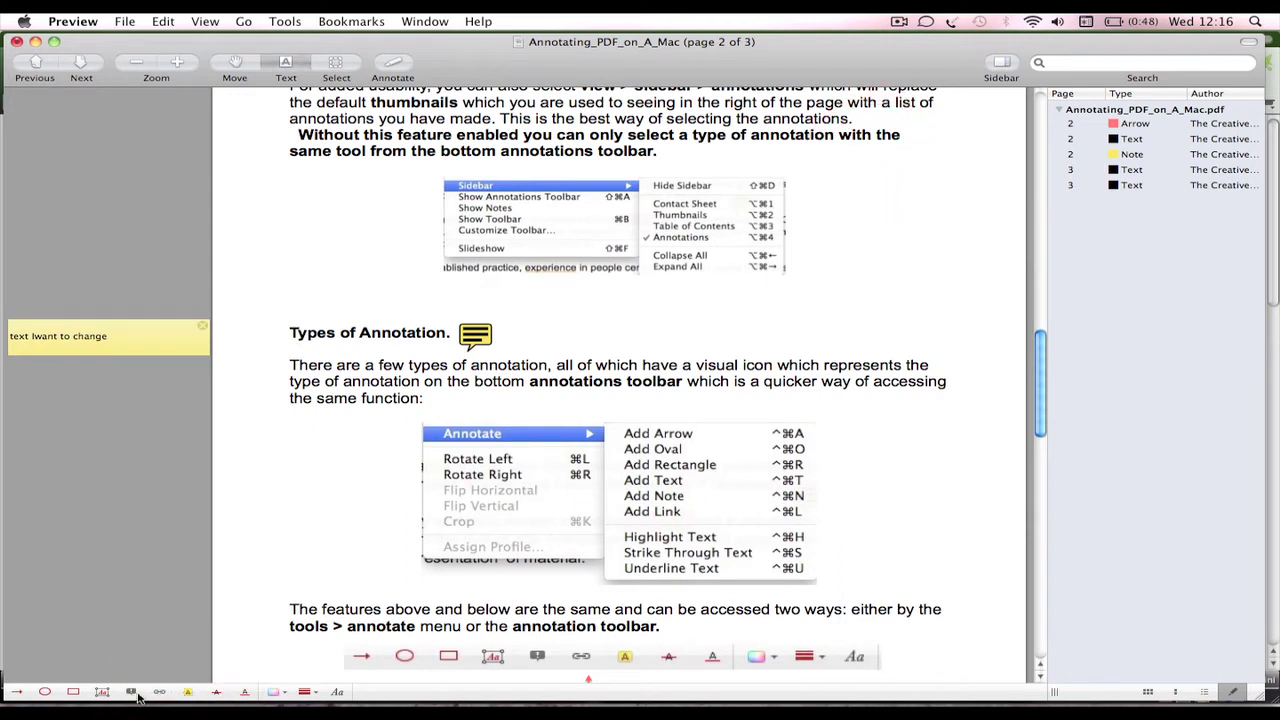
left_click(130, 692)
Step: Add a red note reading 'another annotation' near the page's top right
left_click(902, 180)
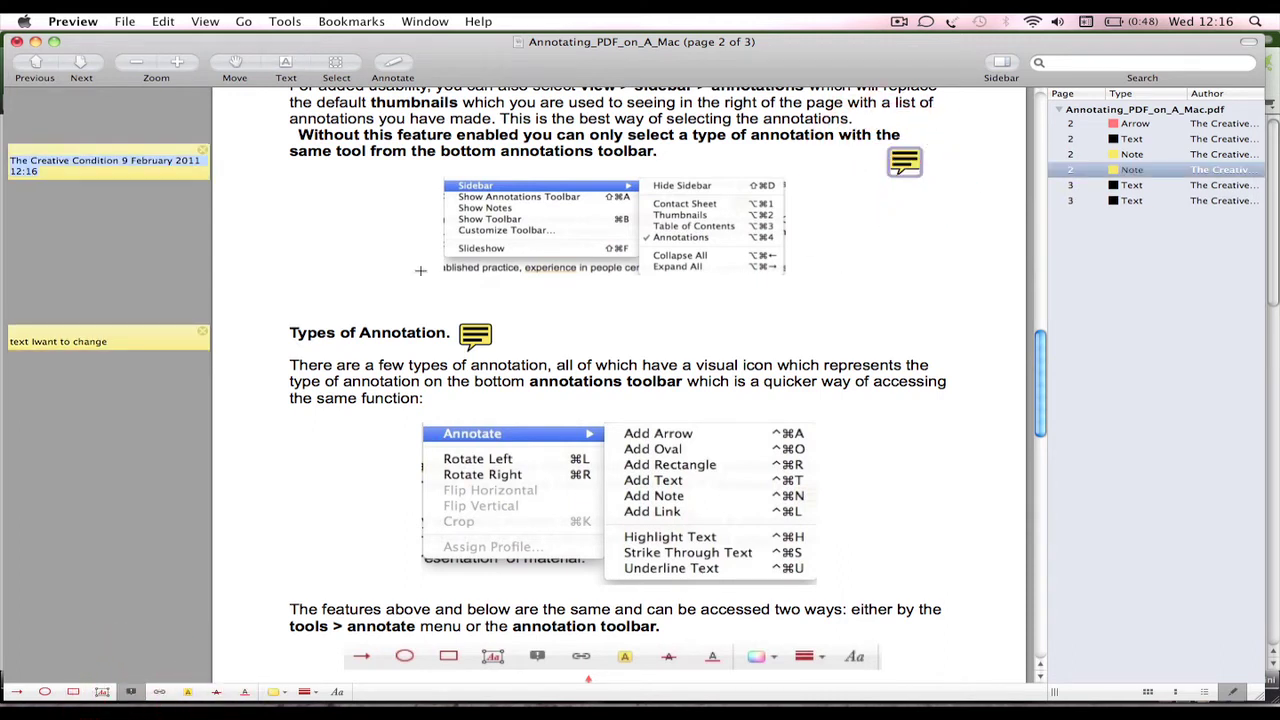
type("another annotation")
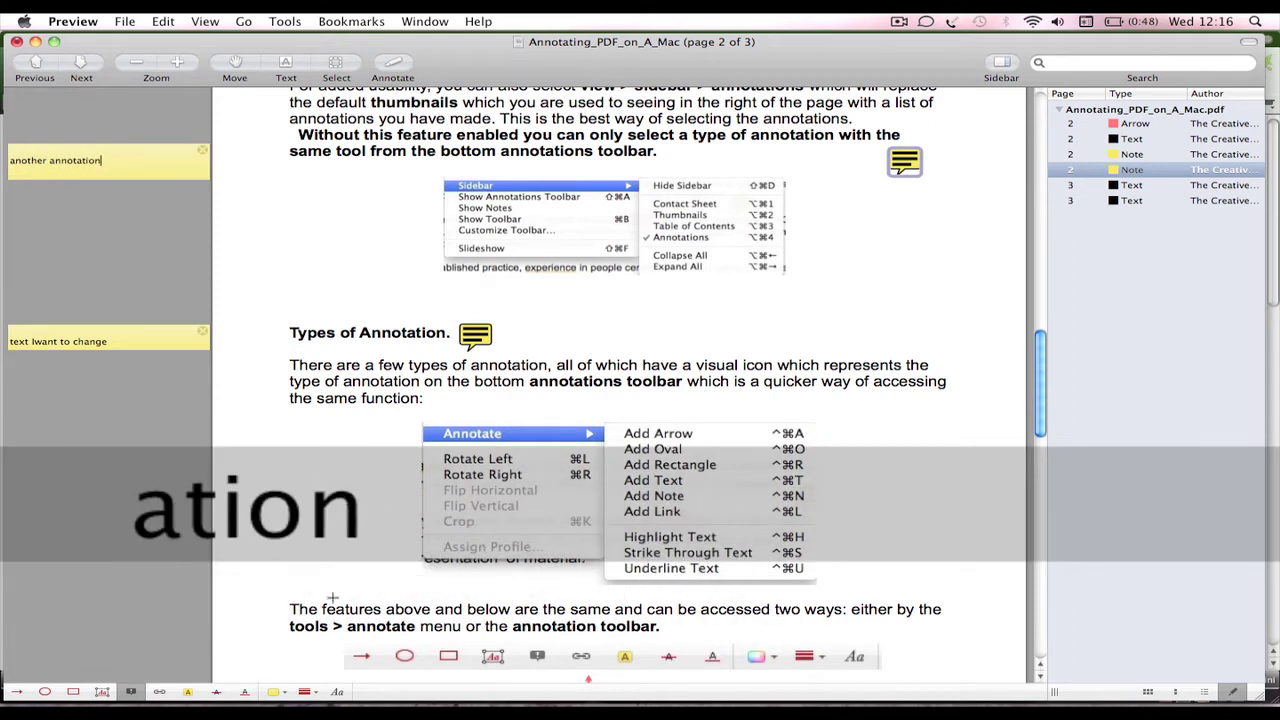
left_click(281, 691)
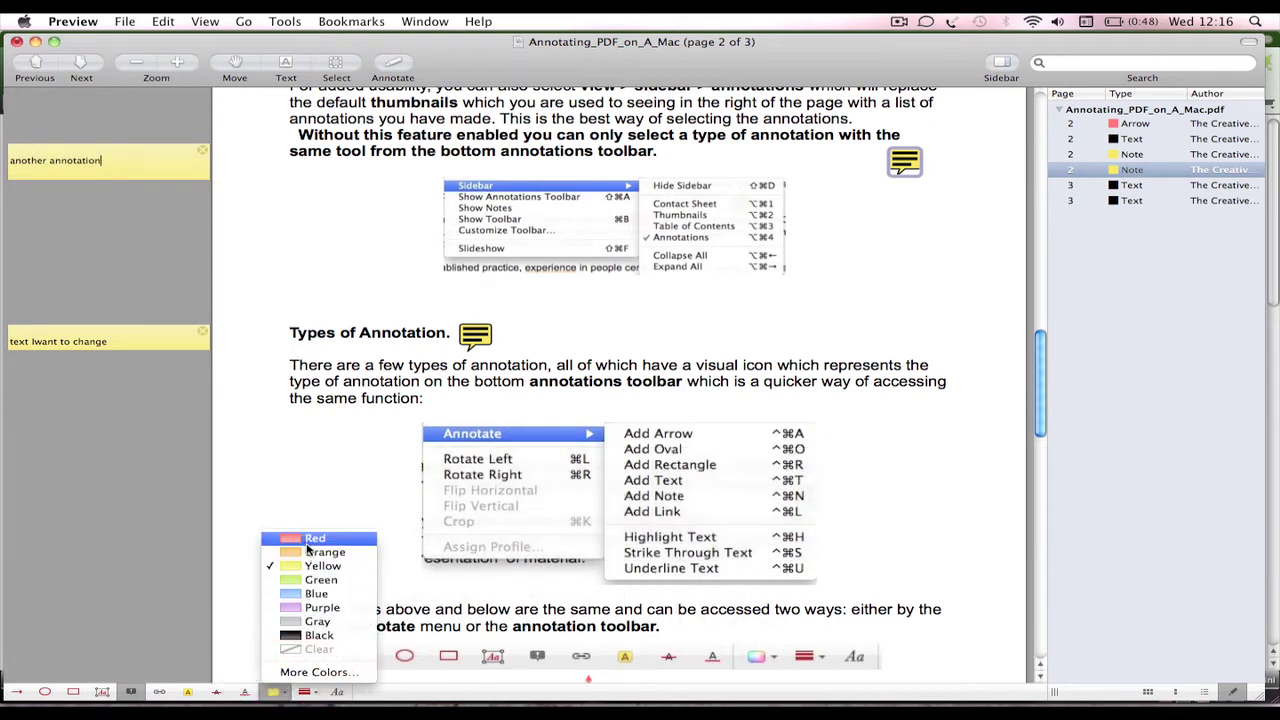
left_click(308, 541)
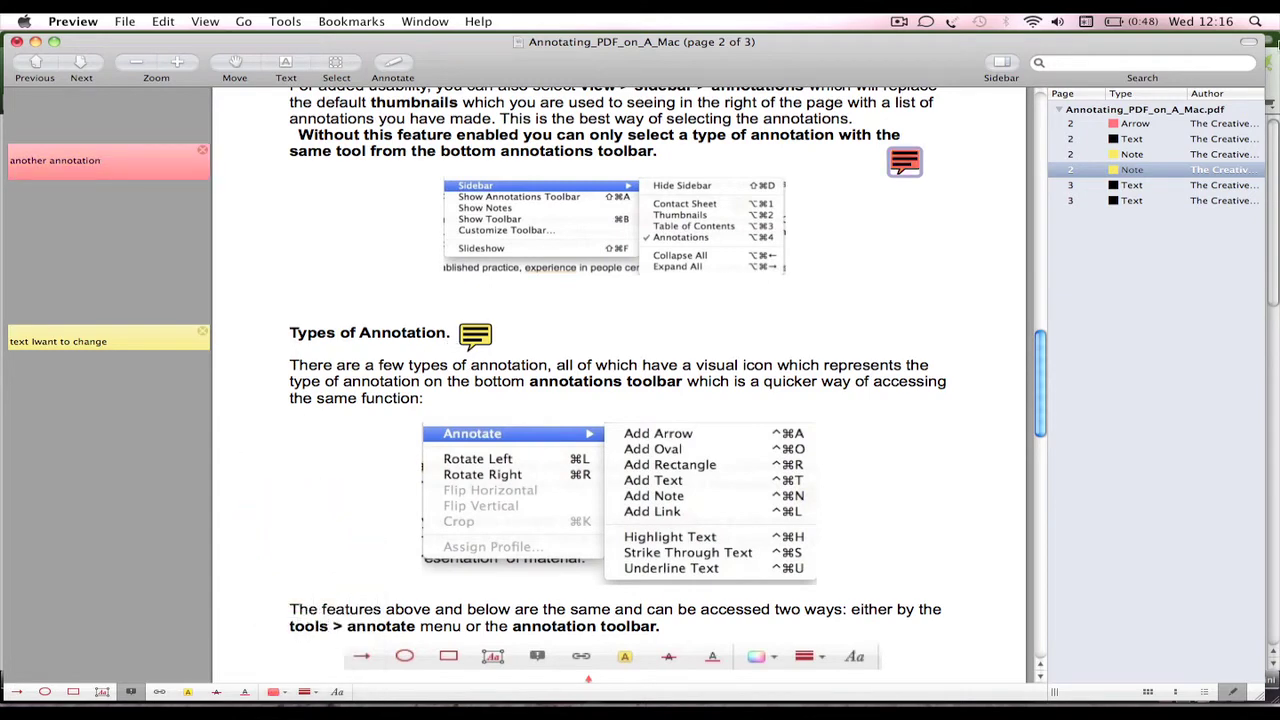
Step: Switch between the two notes in the annotations list
left_click(1142, 122)
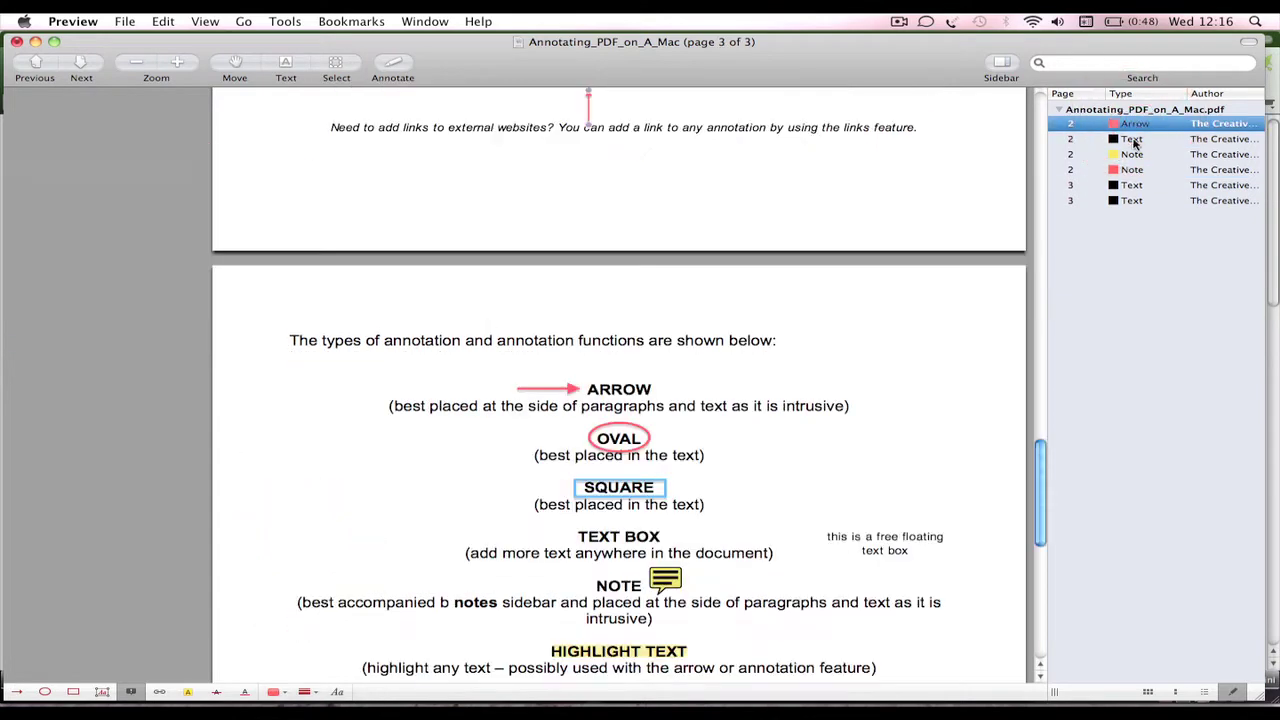
left_click(1136, 155)
left_click(1137, 169)
left_click(1135, 157)
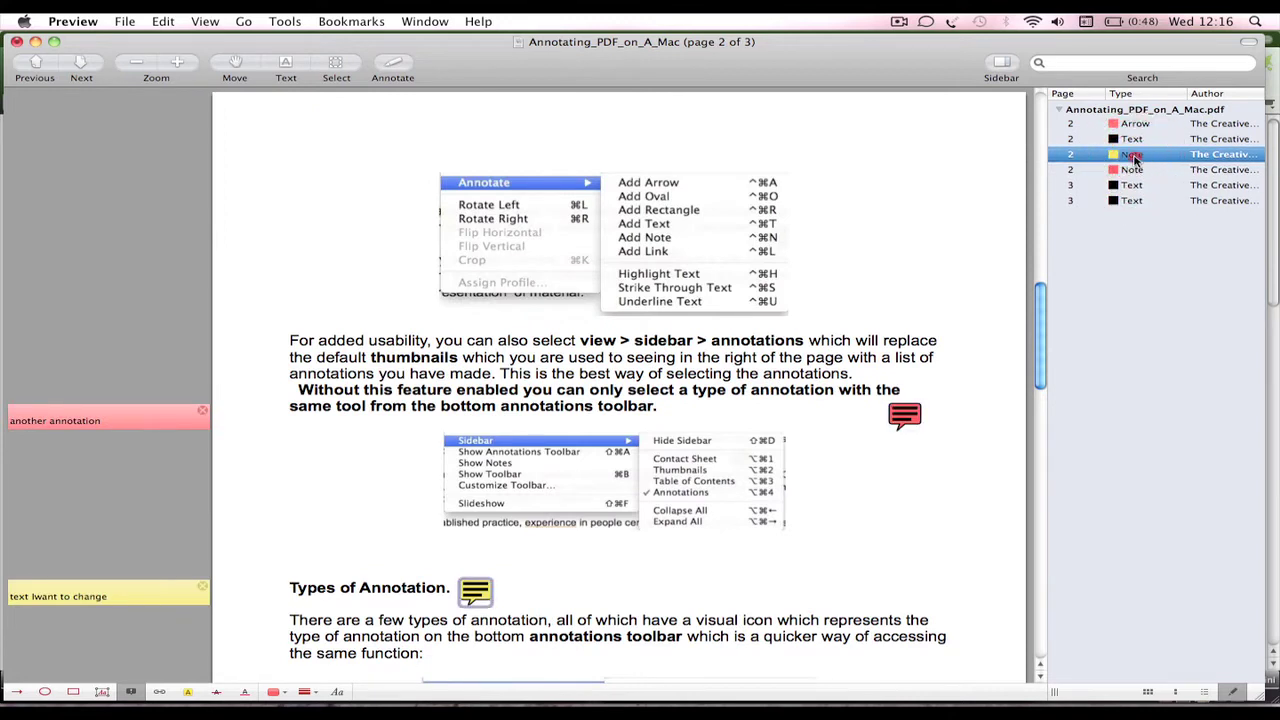
left_click(1135, 157)
left_click(1114, 166)
left_click(1120, 156)
left_click(45, 691)
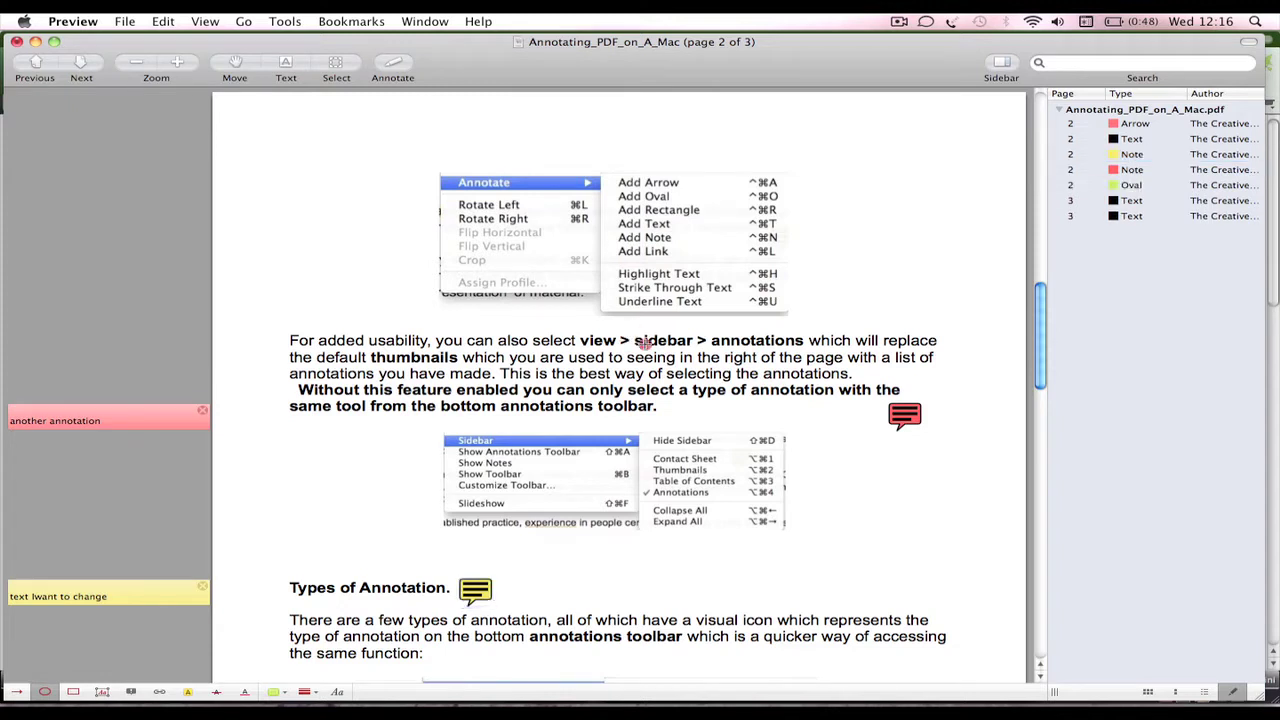
Step: Draw an oval around 'sidebar > annotations', making it black with the thinnest outline
left_click_drag(634, 331, 716, 358)
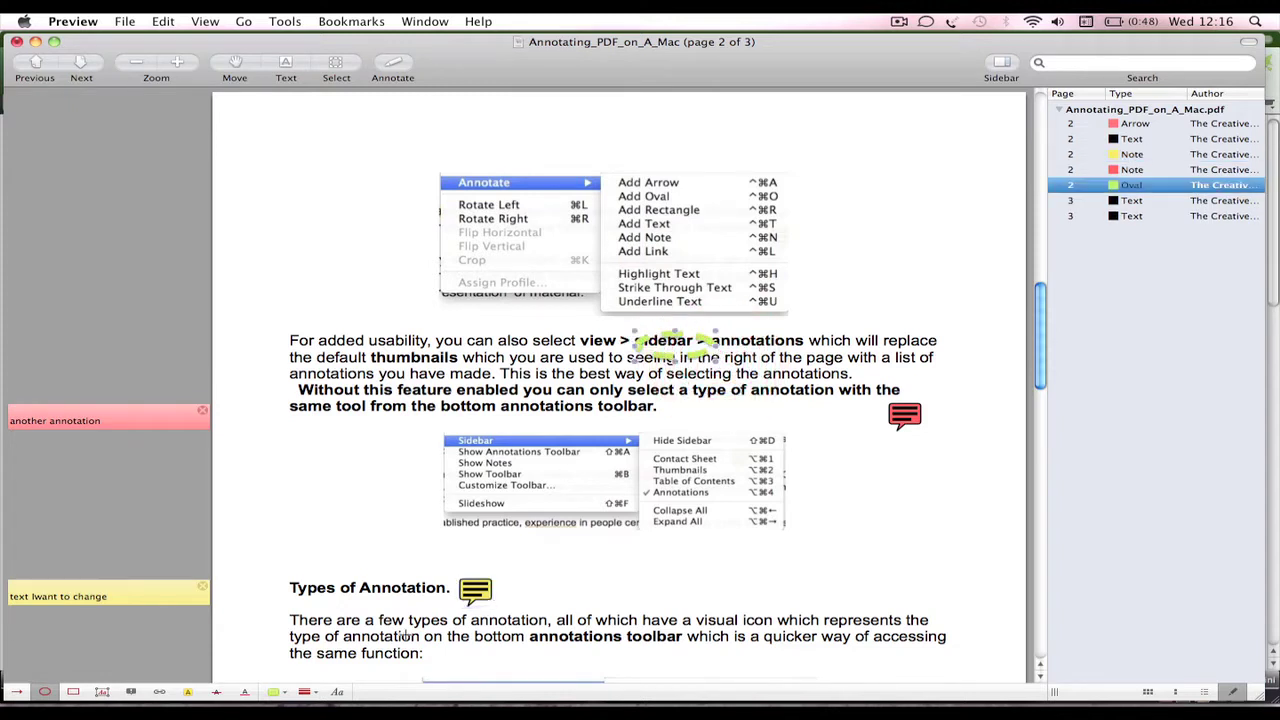
left_click(280, 698)
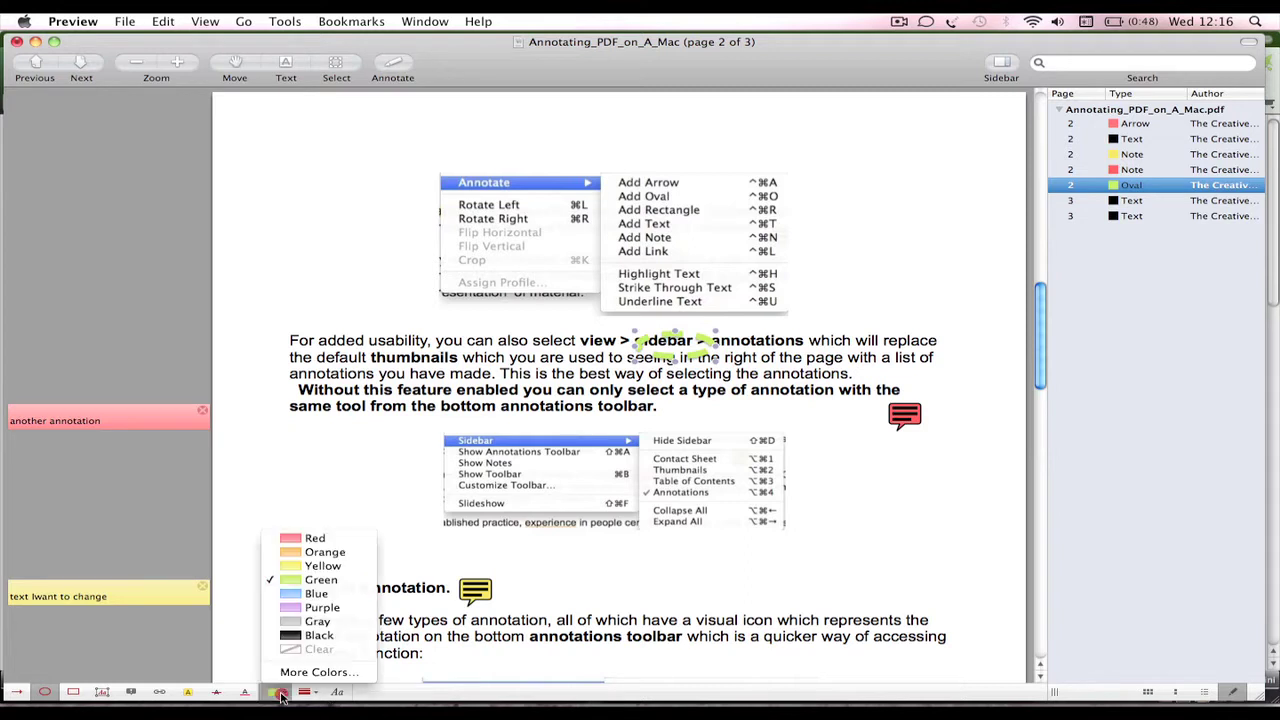
left_click(300, 636)
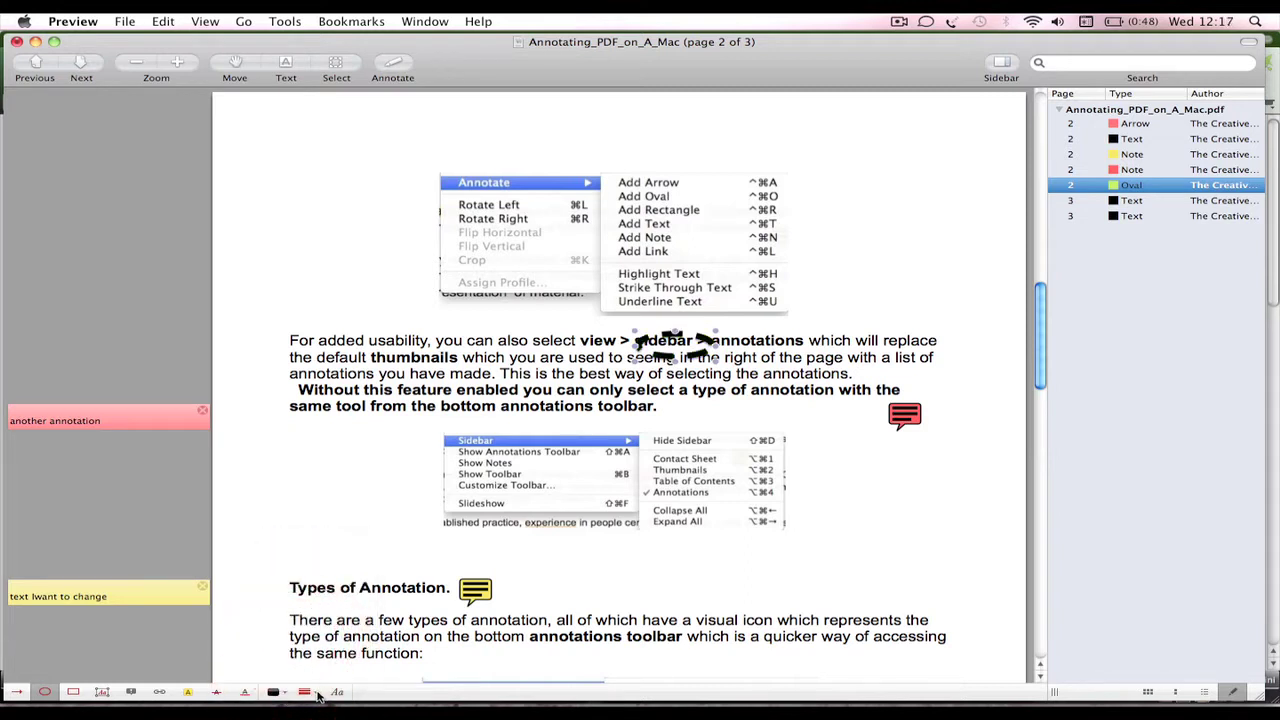
left_click(304, 690)
left_click(325, 674)
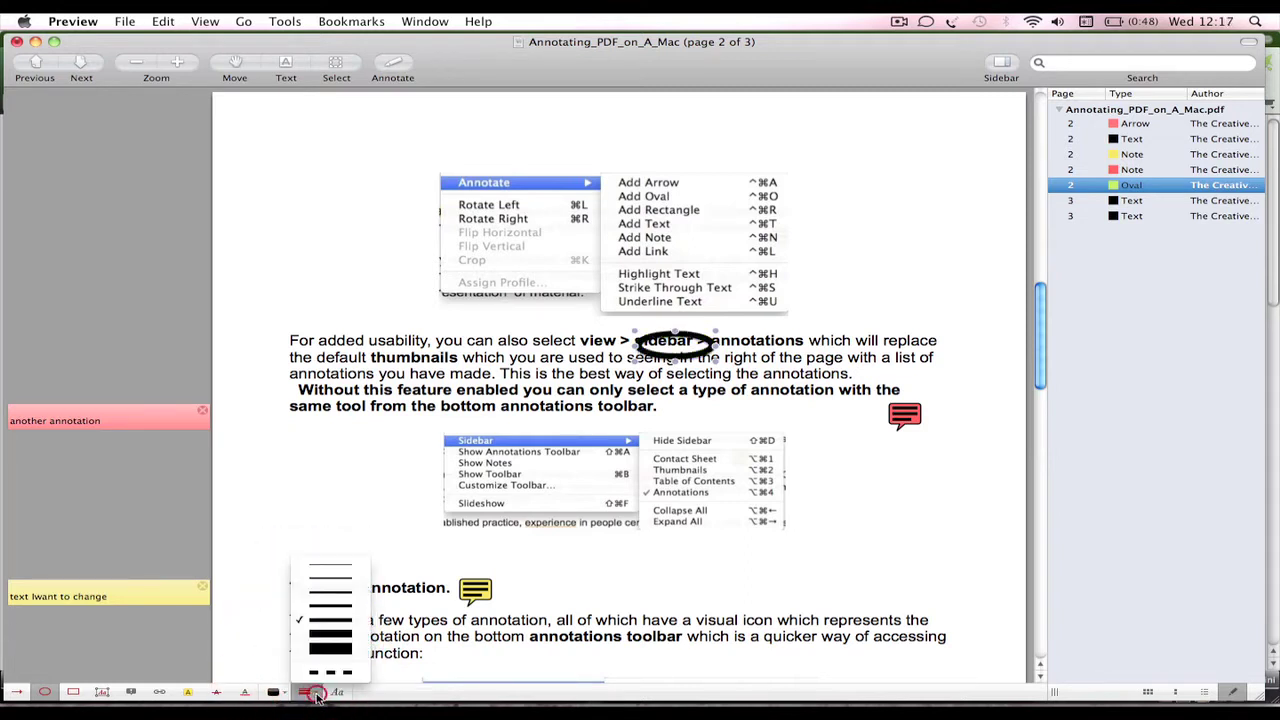
left_click(342, 570)
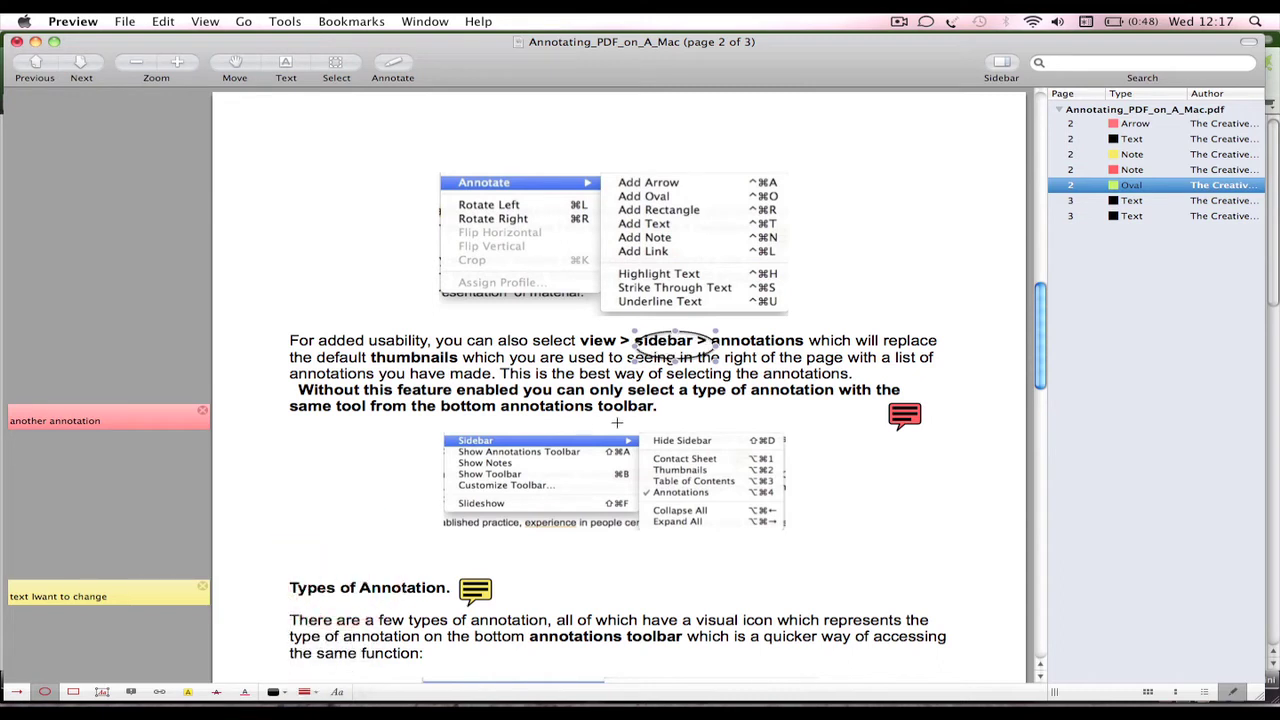
left_click_drag(714, 361, 808, 355)
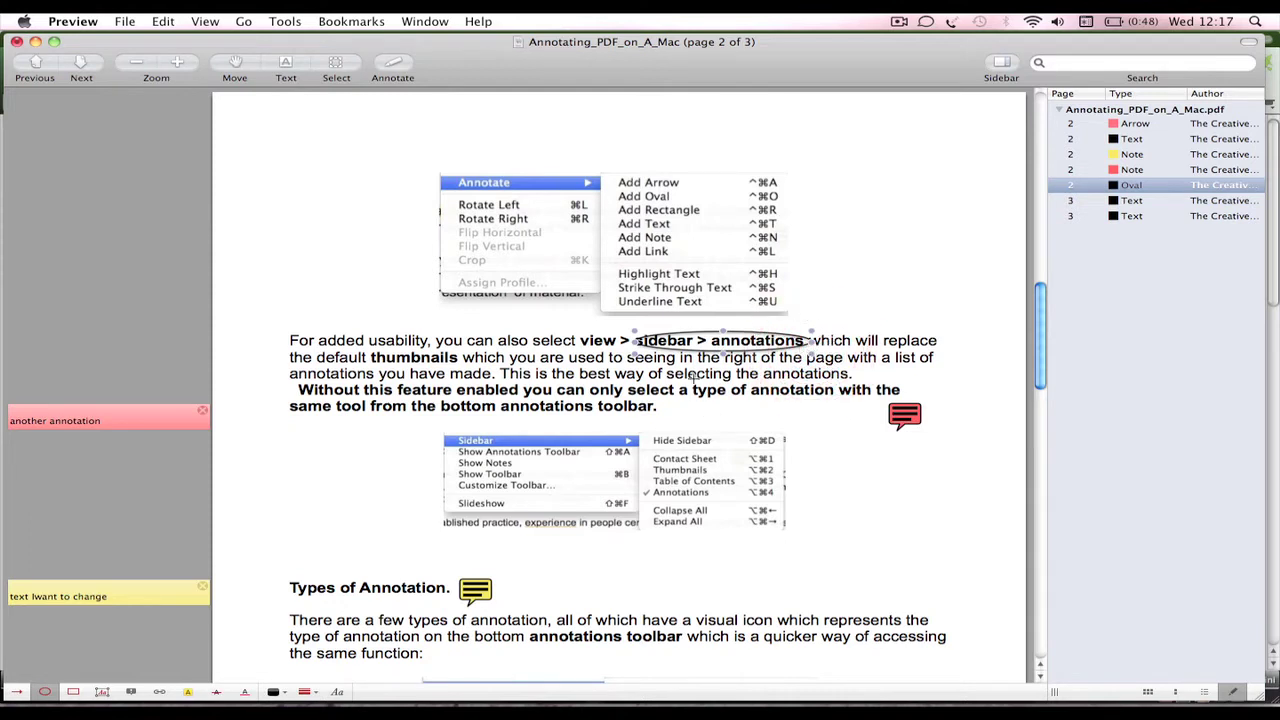
Step: Add a text box reading 'why is the circle here?' above the circled phrase
left_click(101, 692)
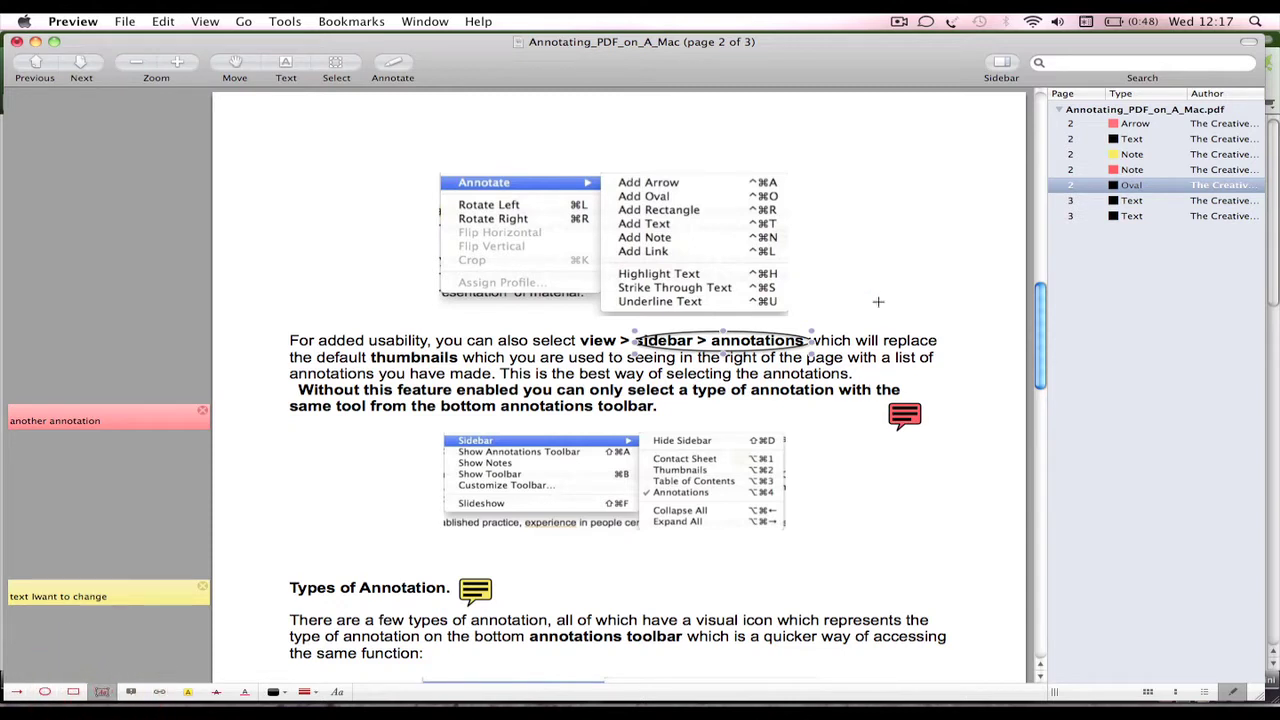
left_click_drag(815, 320, 935, 293)
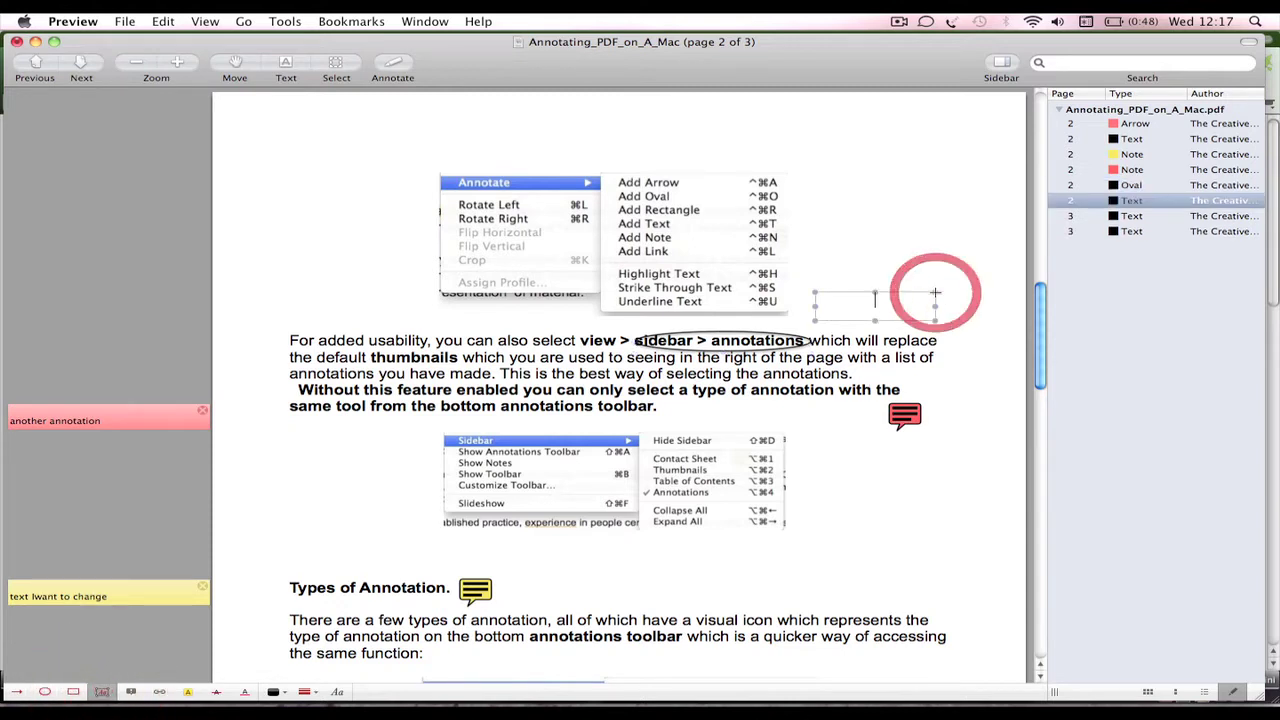
type("why is the circle here?")
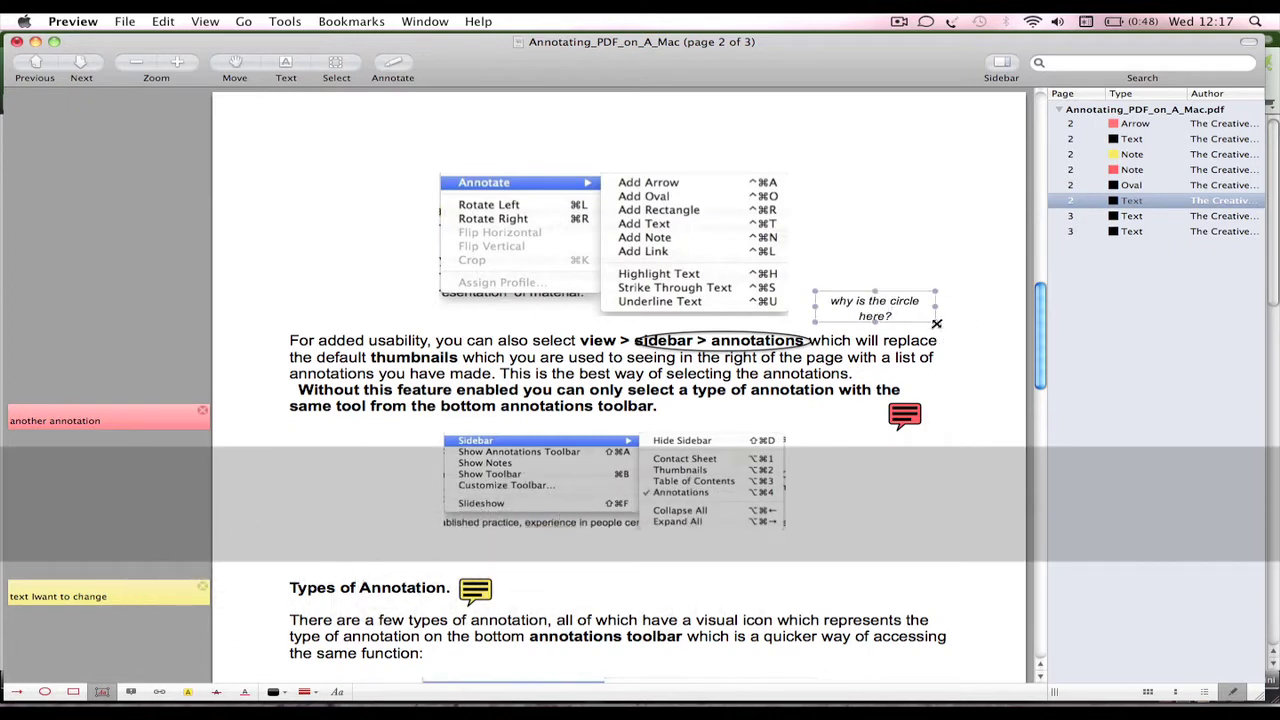
mouse_move(936, 322)
left_mouse_down()
mouse_move(976, 318)
mouse_move(910, 245)
mouse_move(918, 277)
left_mouse_up()
left_click(910, 320)
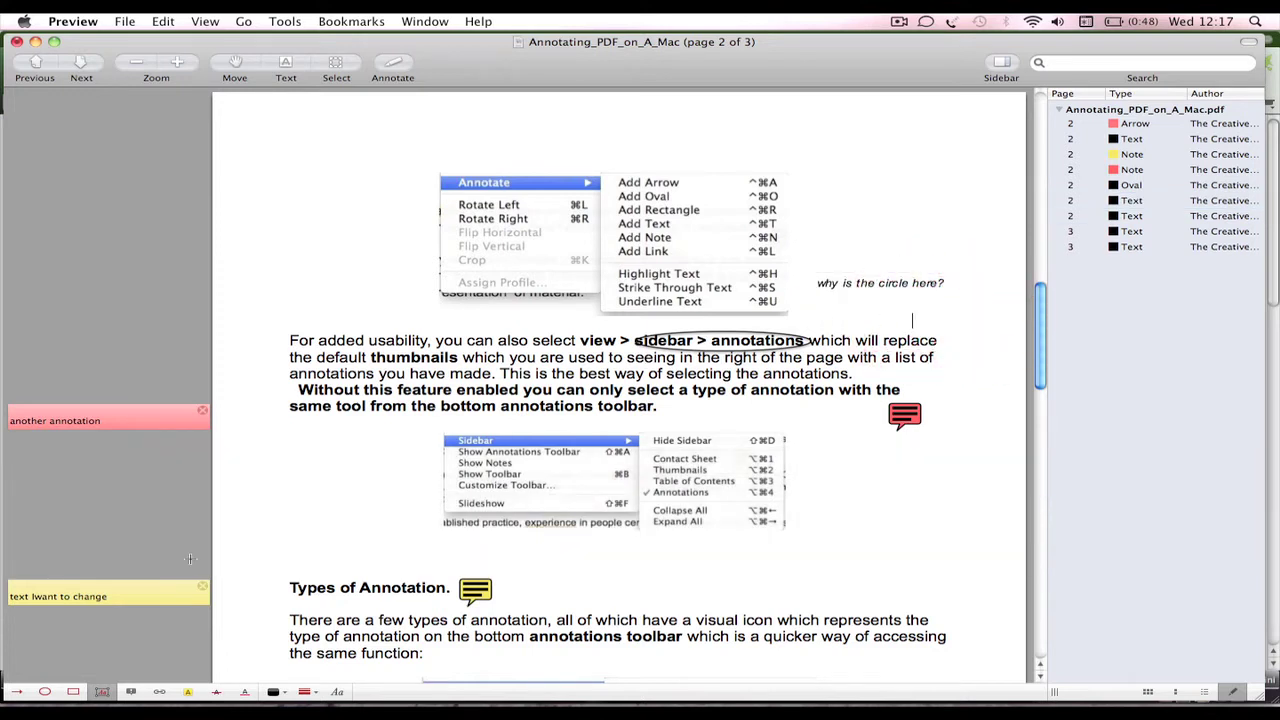
left_click(73, 691)
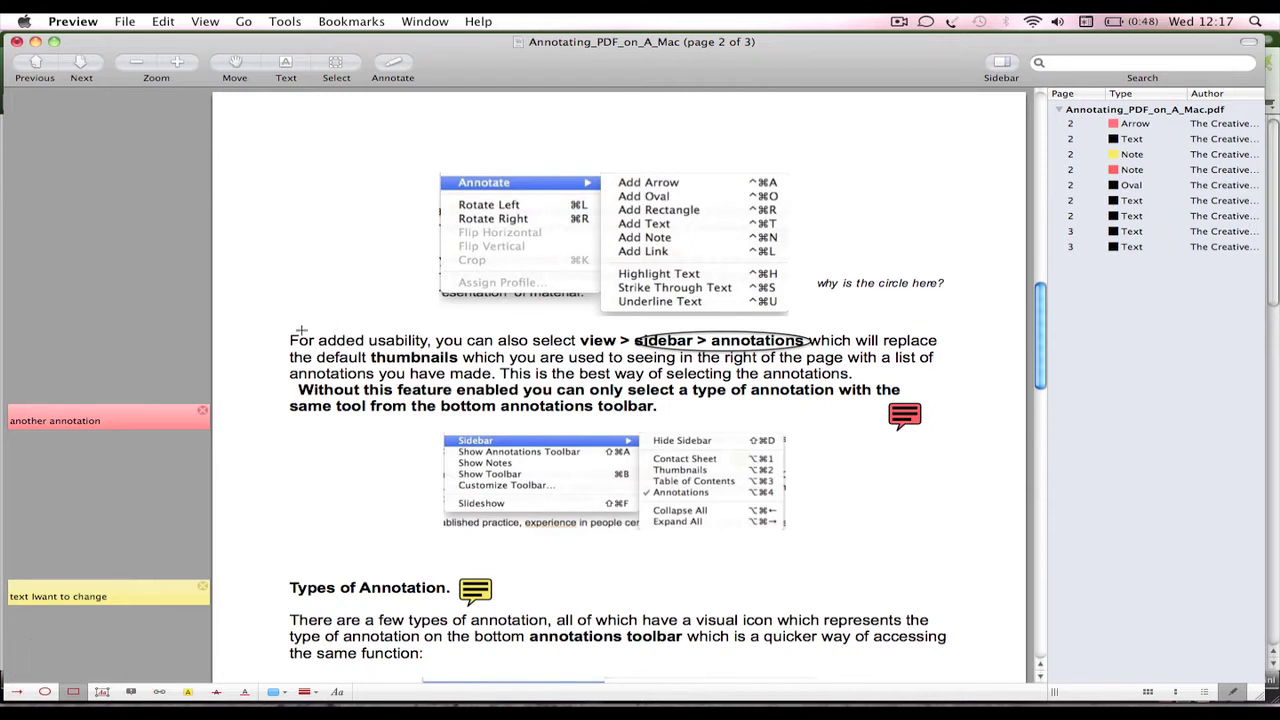
Step: Draw a black rectangle around the word 'added' on page 2
left_click_drag(308, 331, 374, 348)
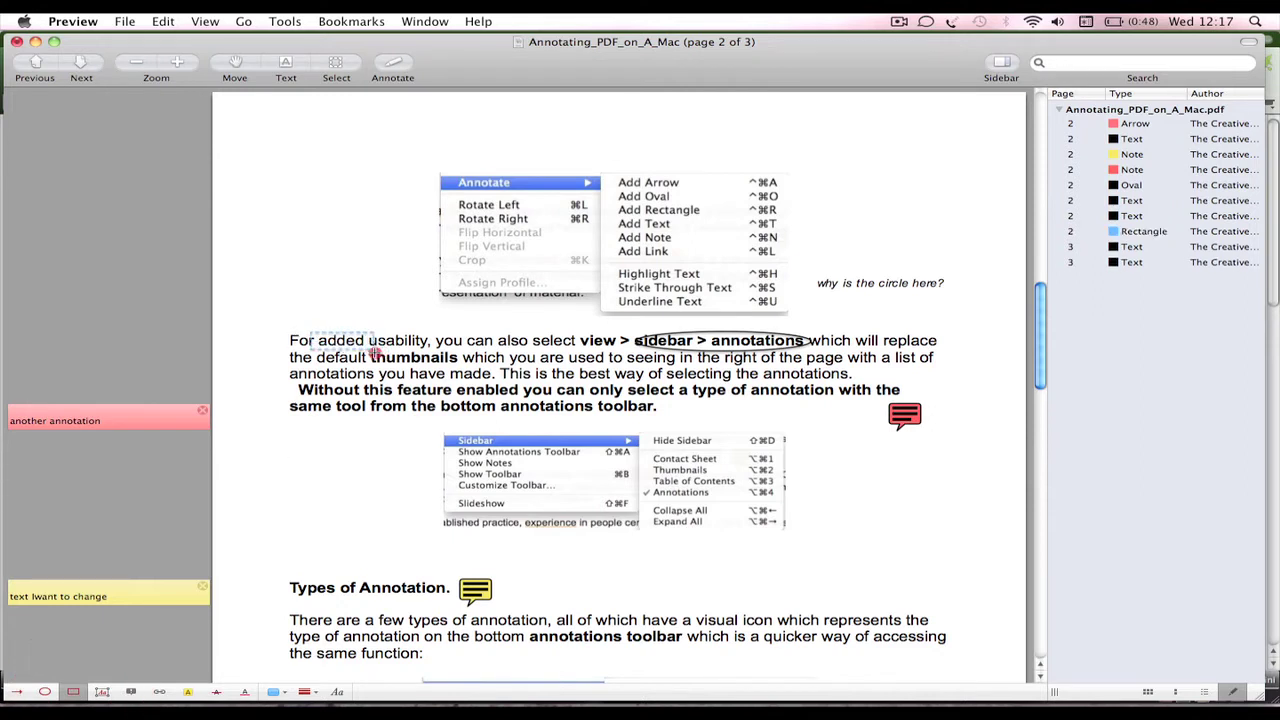
left_click(292, 692)
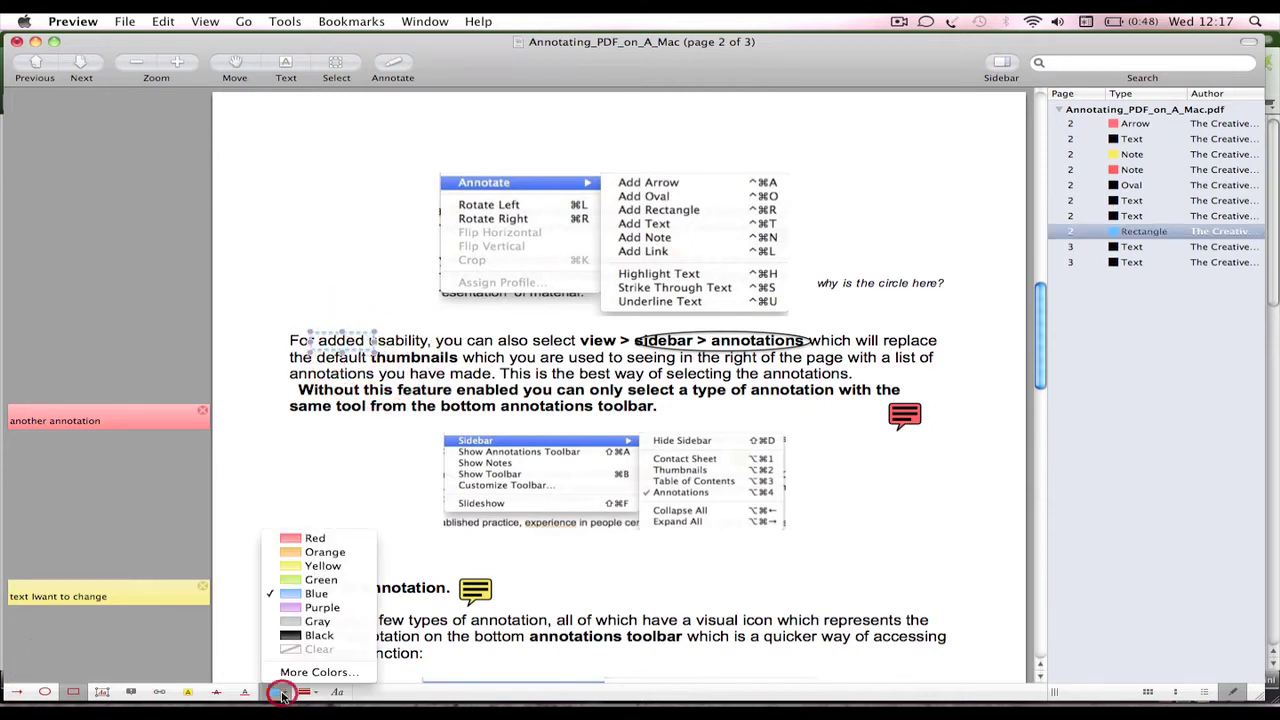
left_click(305, 637)
Step: Give the rectangle around 'added' a thicker, solid outline
left_click(305, 692)
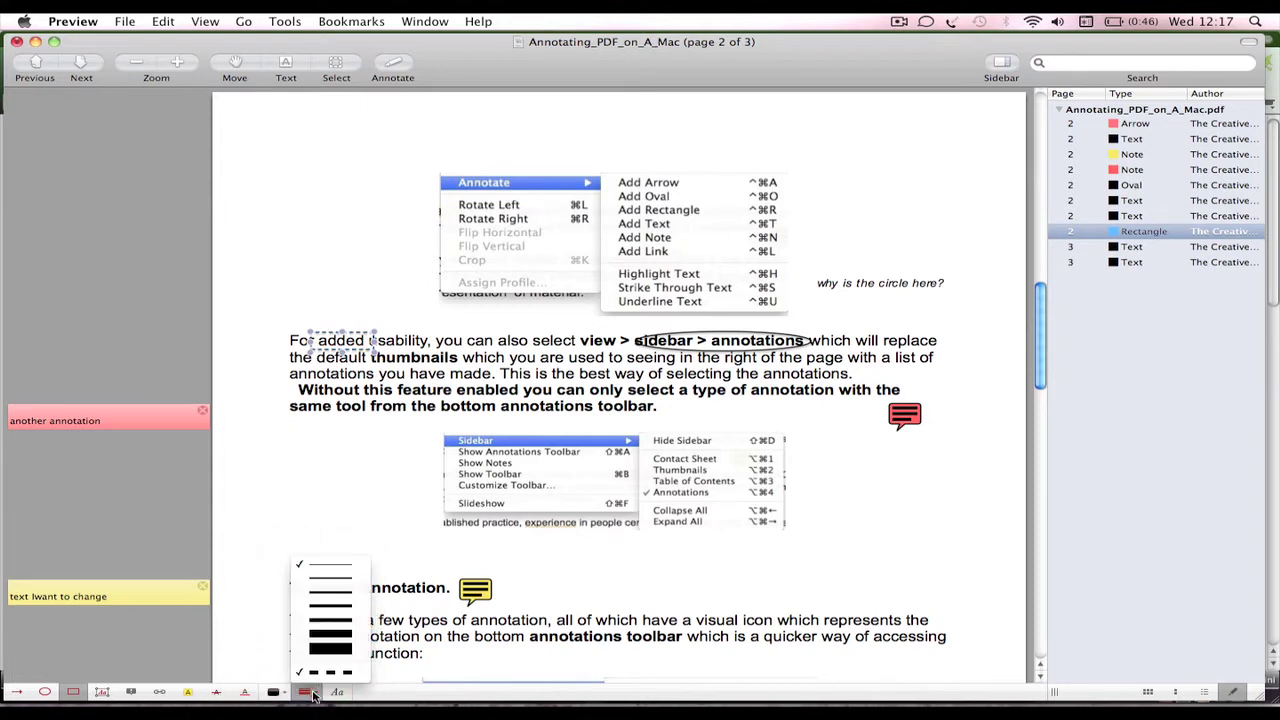
left_click(340, 591)
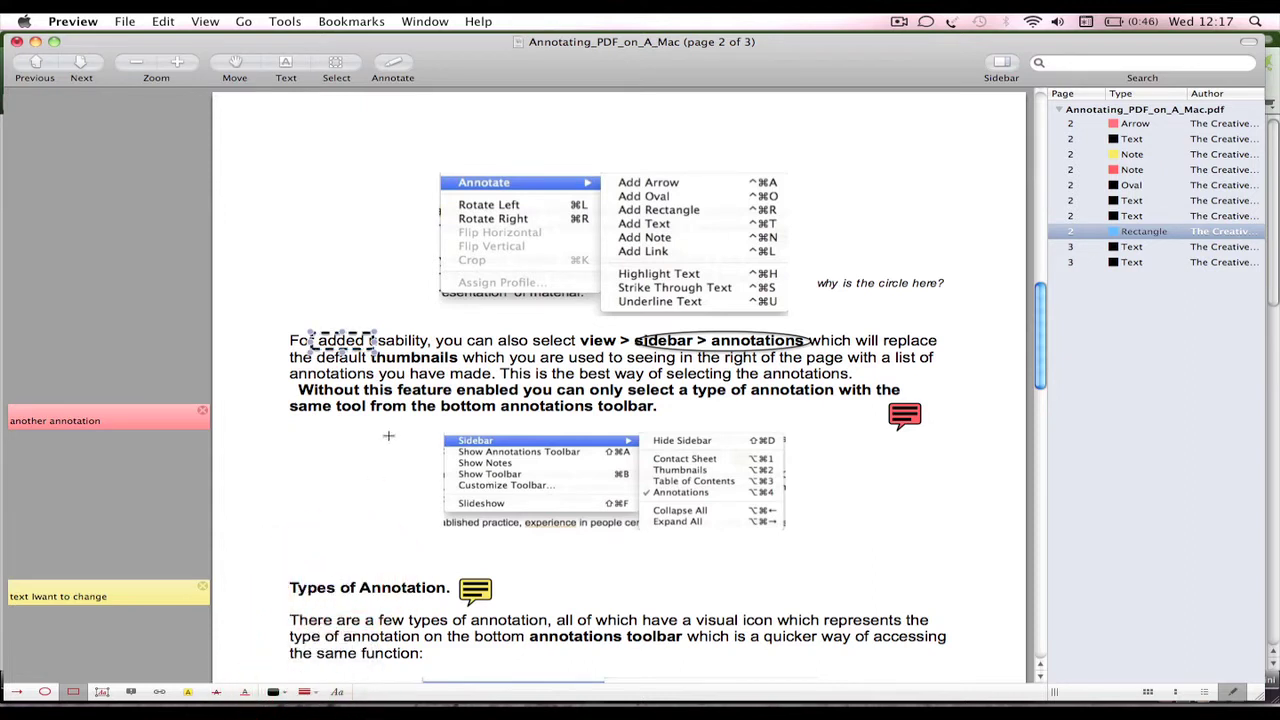
left_click(284, 692)
left_click(296, 693)
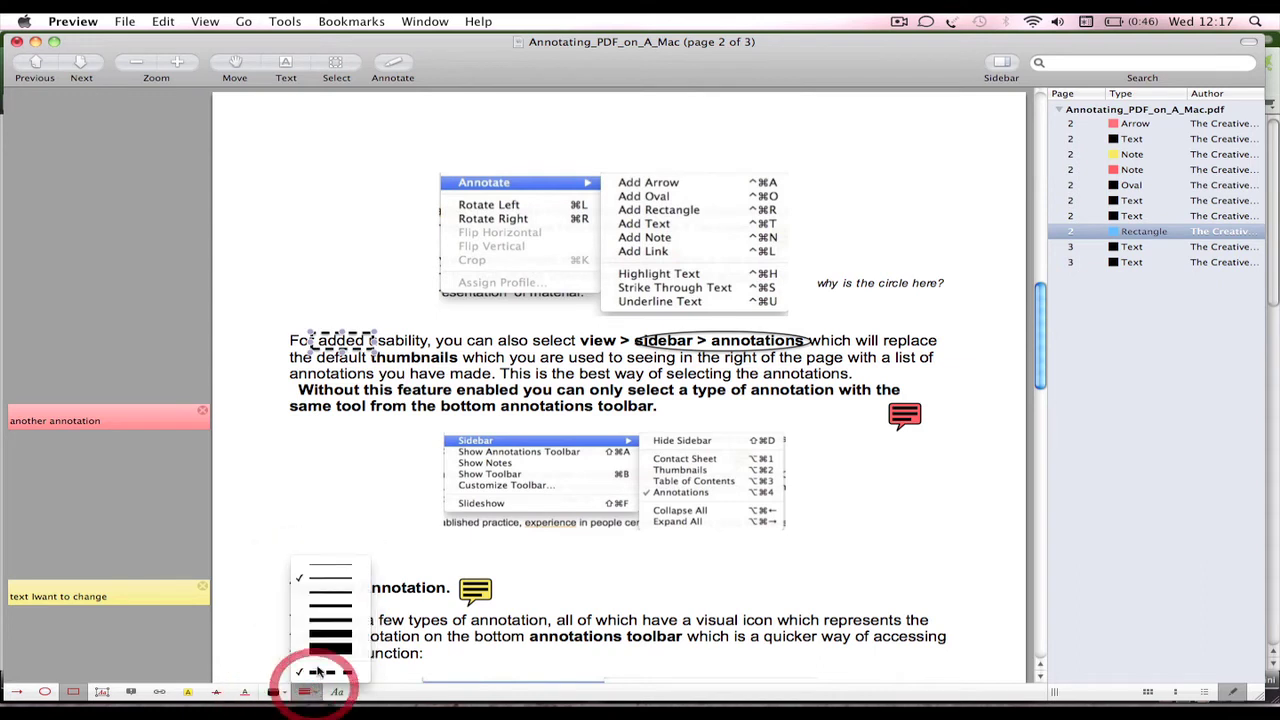
left_click(318, 671)
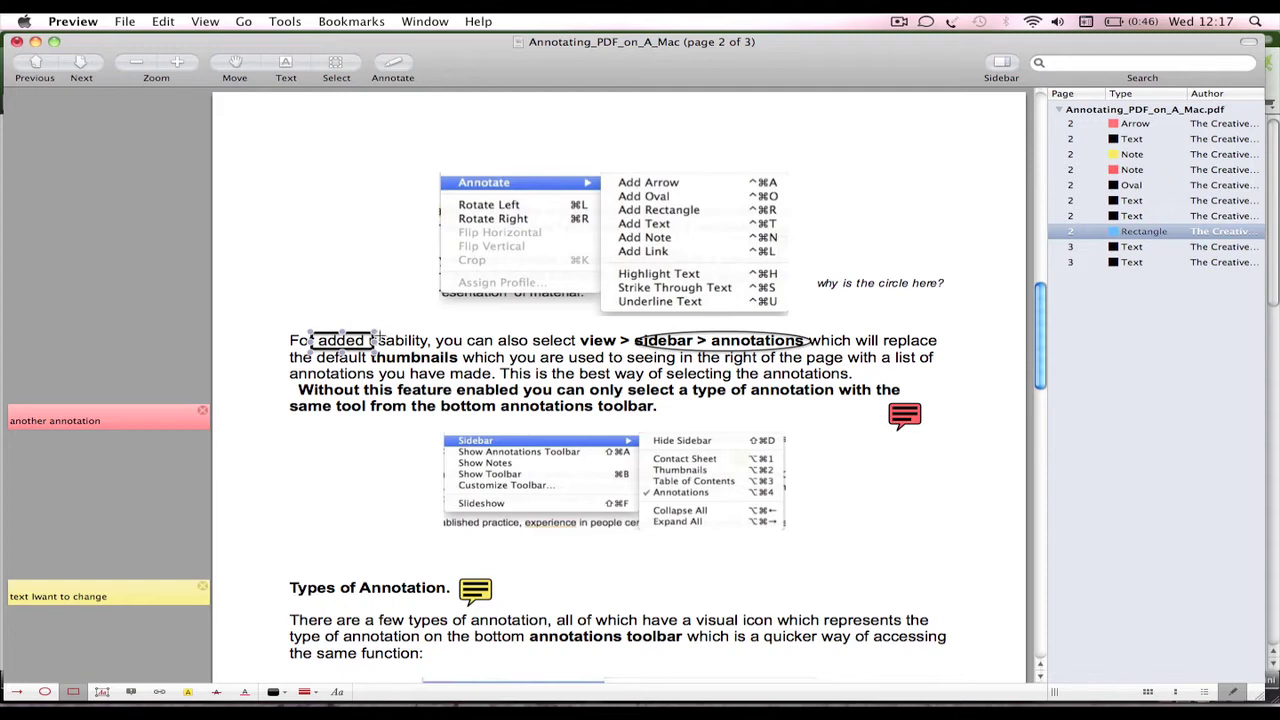
scroll(609, 528, "down", 3)
scroll(692, 387, "up", 3)
Step: Undo a stray rectangle and circle the sentence about selecting annotations with an oval
left_click(433, 380)
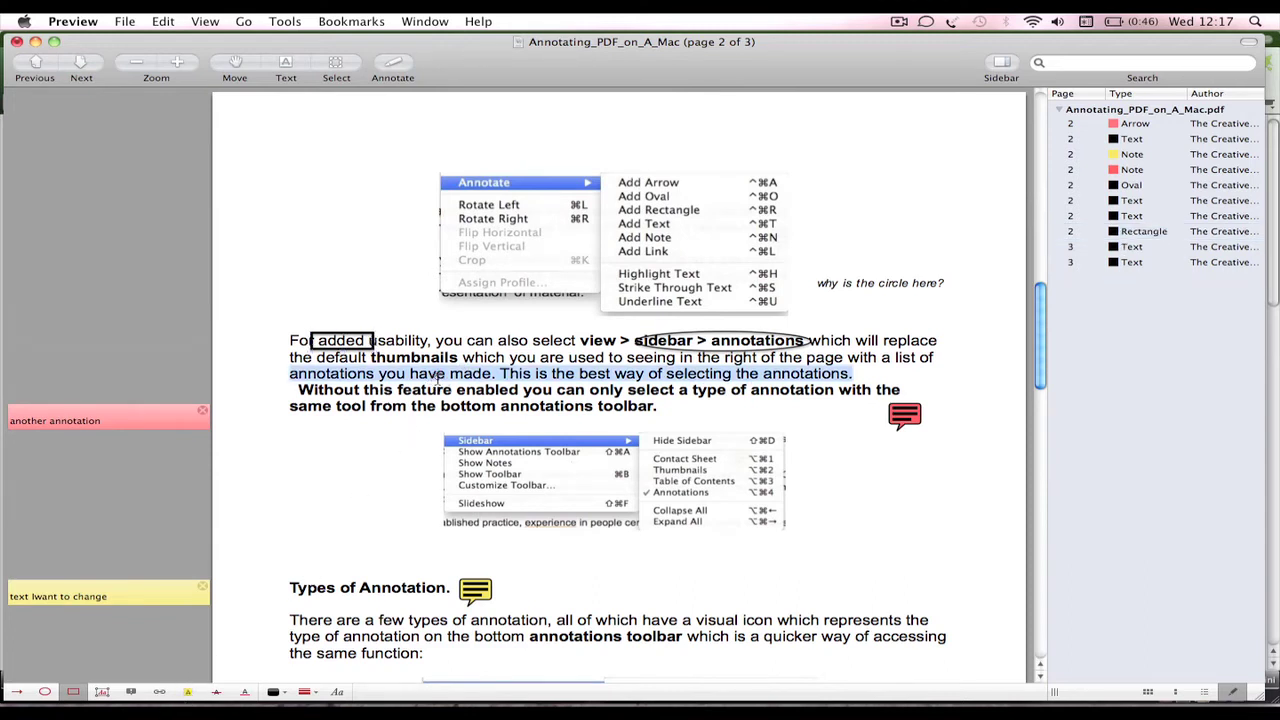
left_click(592, 384)
left_click(537, 386)
left_click_drag(516, 380, 452, 458)
key("super+z")
key("super+z")
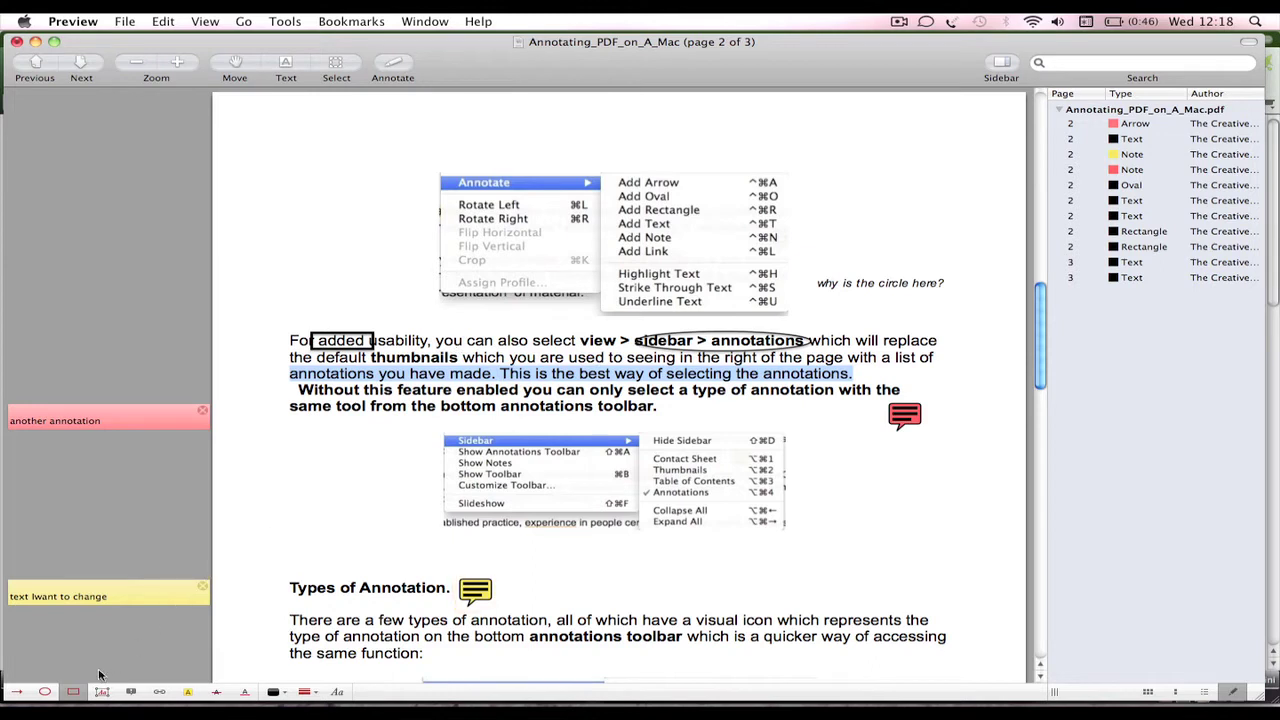
left_click(72, 692)
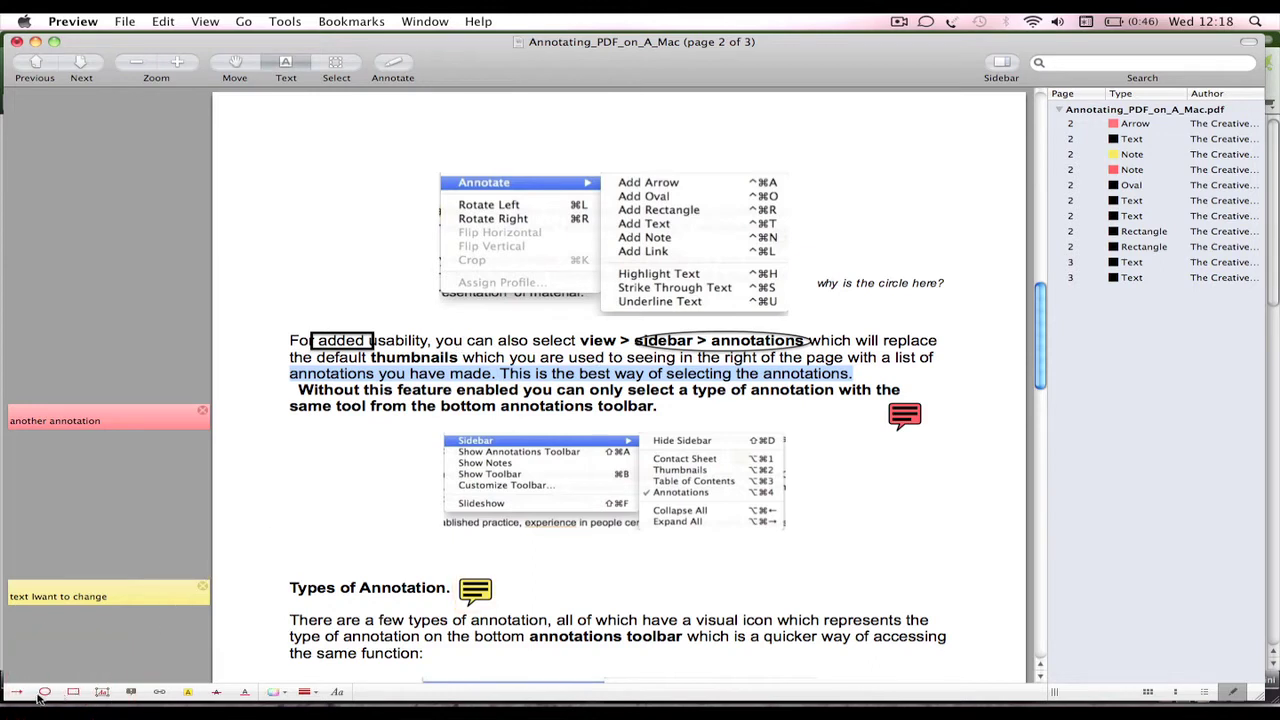
left_click(42, 693)
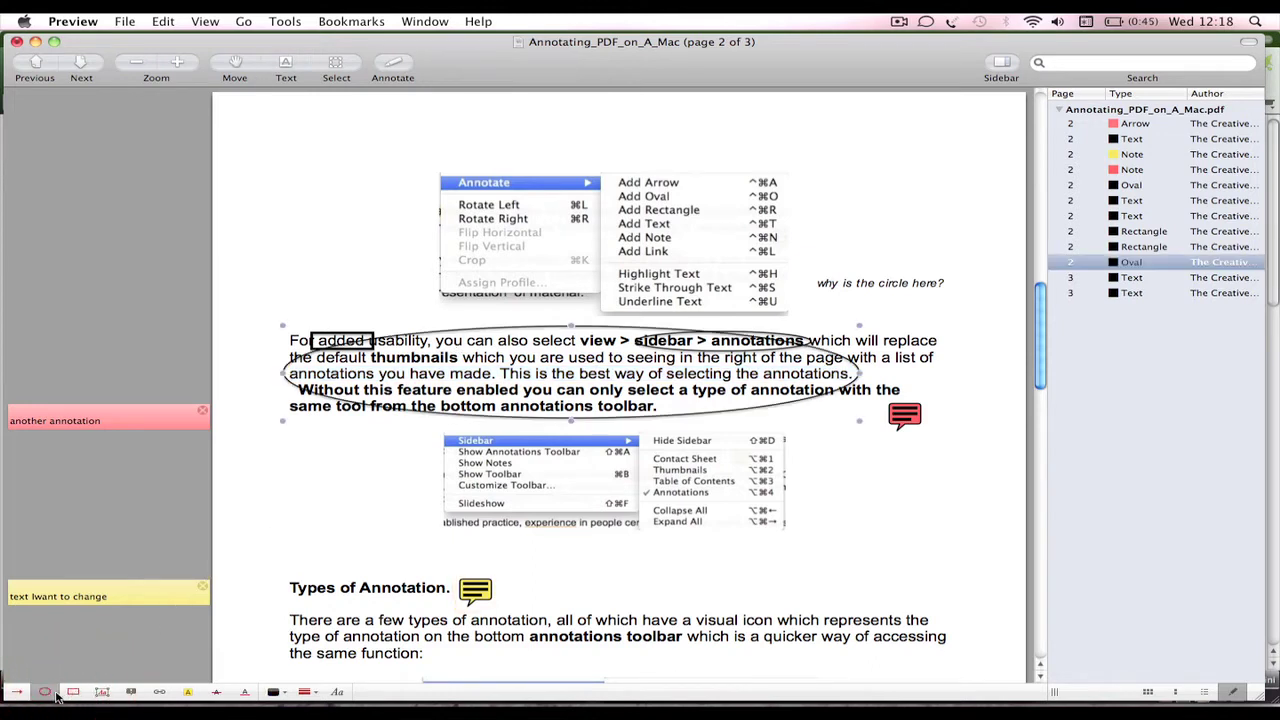
Step: Delete the oval and highlight the phrase 'This is the best way'
key("Delete")
left_click(52, 694)
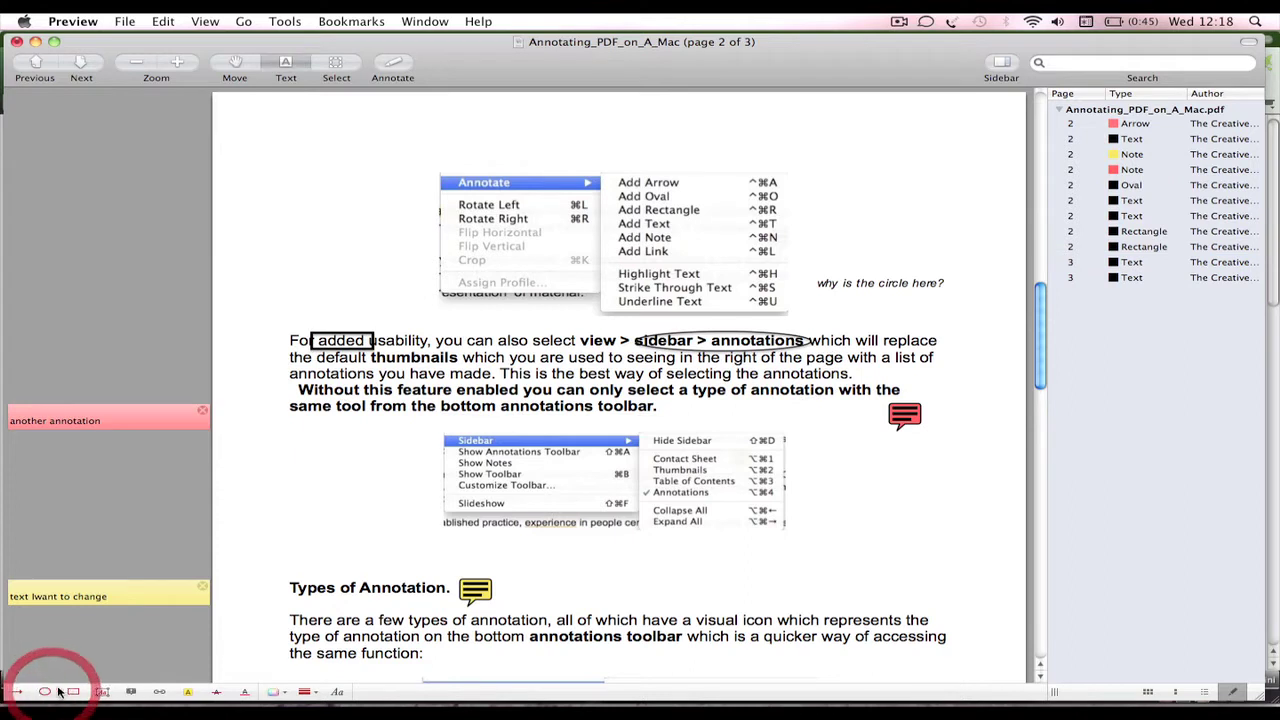
left_click(295, 68)
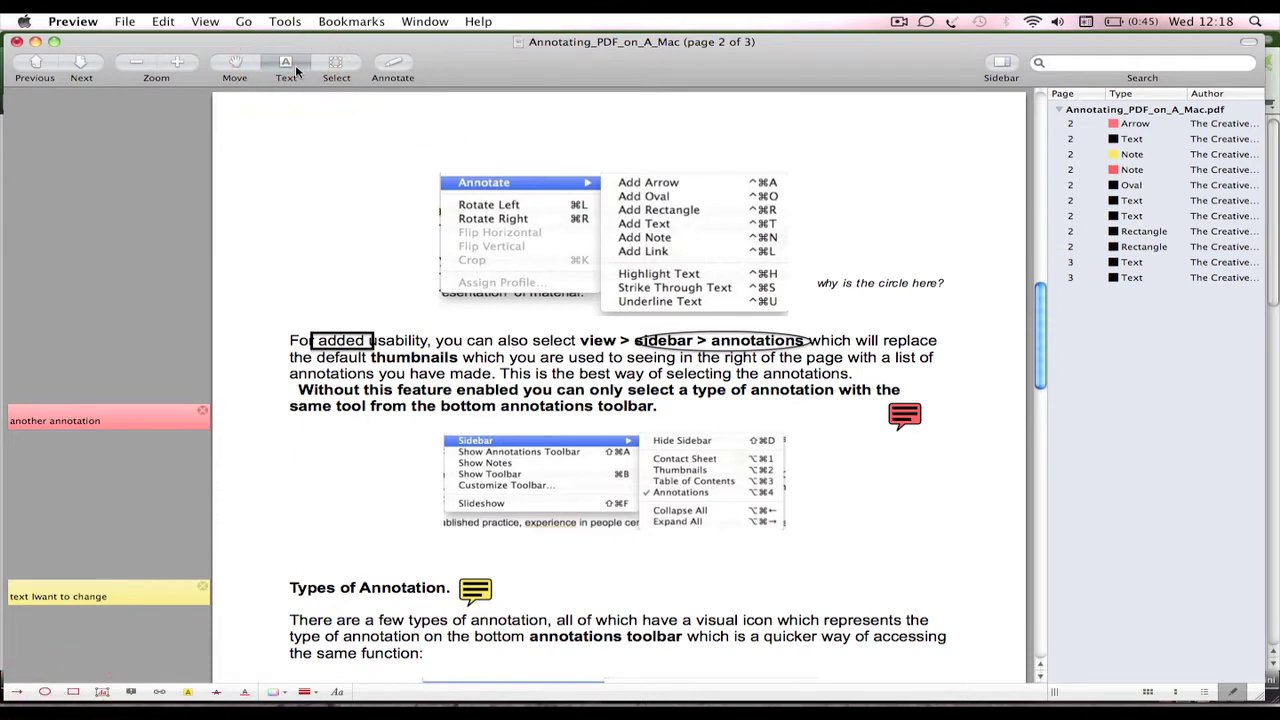
left_click(547, 380)
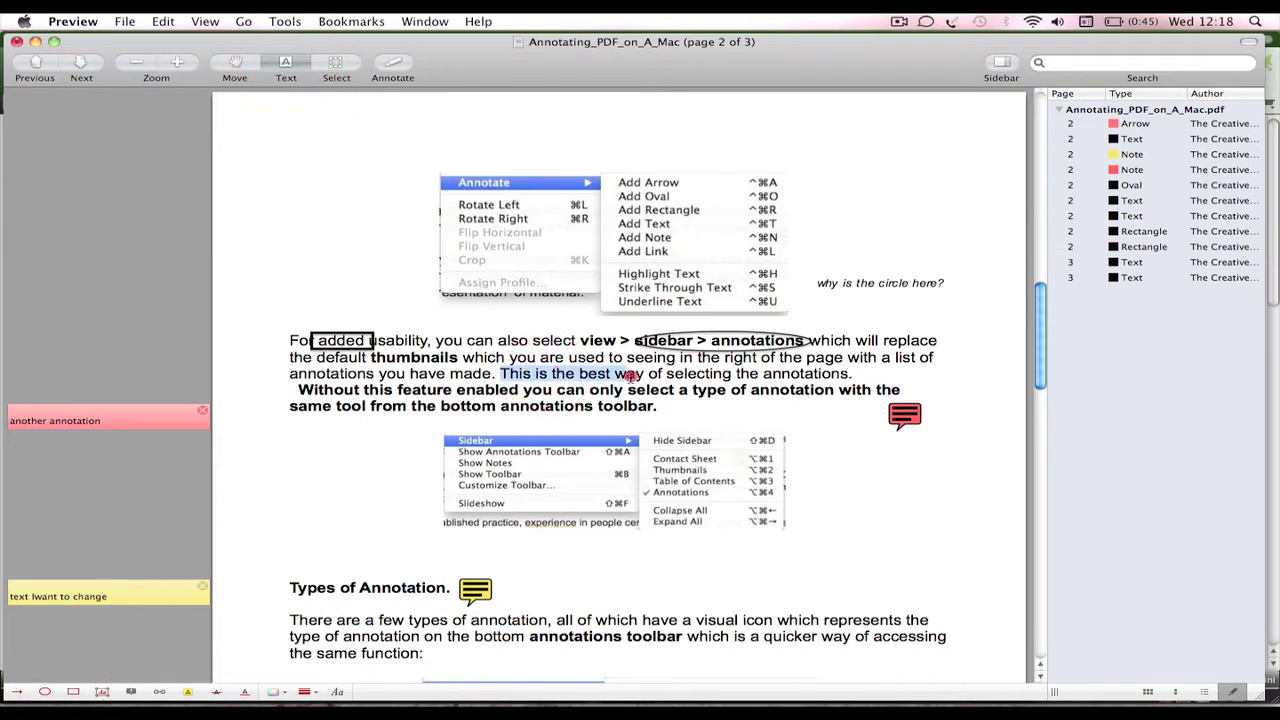
left_click_drag(645, 373, 645, 373)
left_click(188, 692)
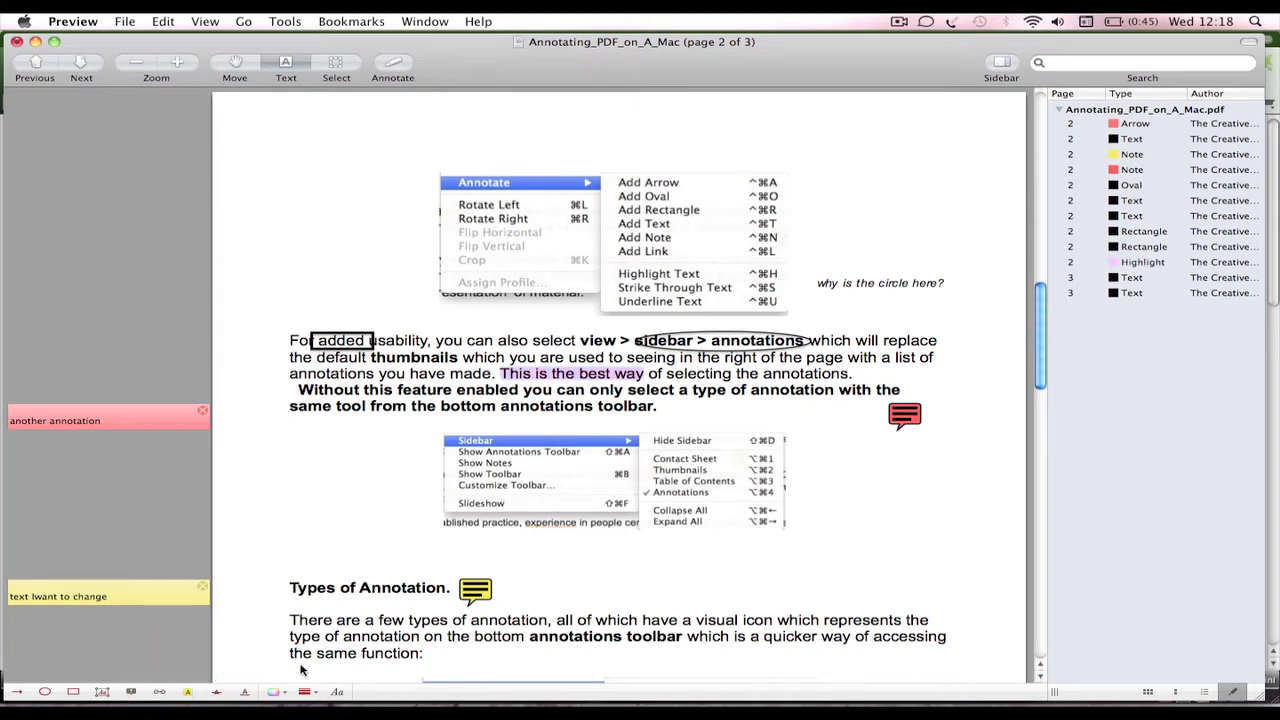
Step: Check the highlight colour choices and try text selections, leaving everything unchanged
left_click(276, 693)
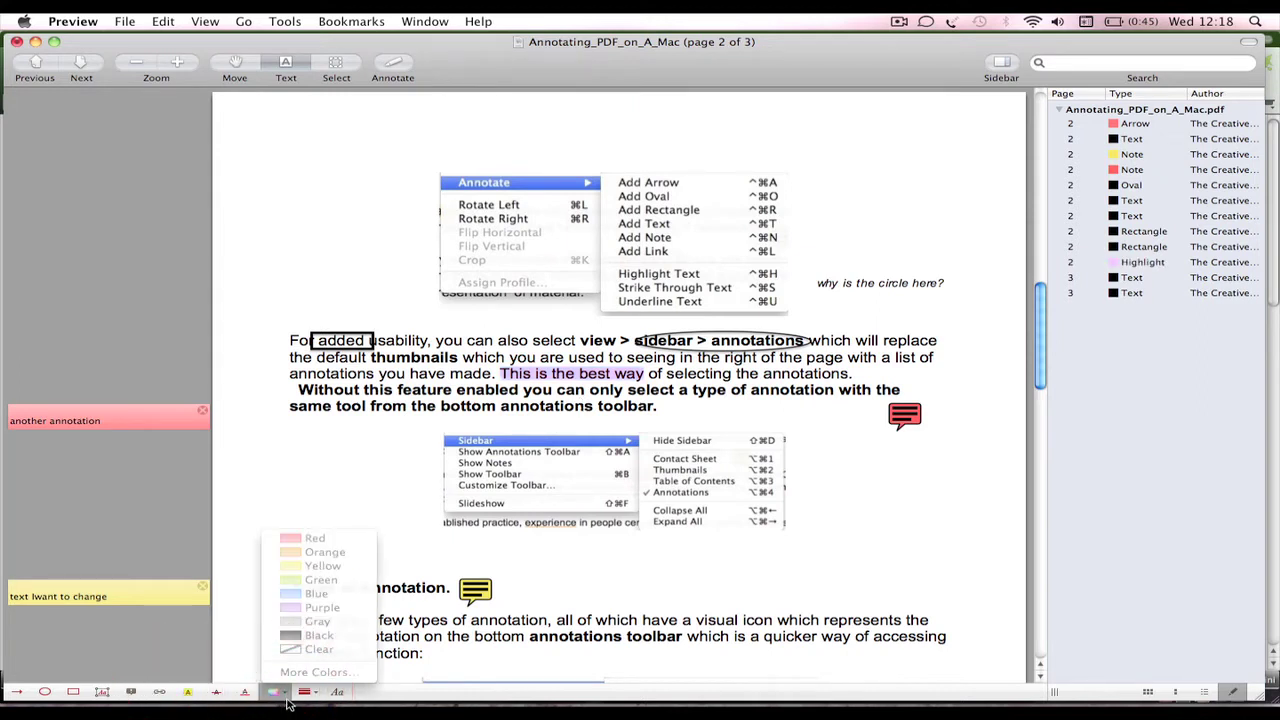
left_click(287, 702)
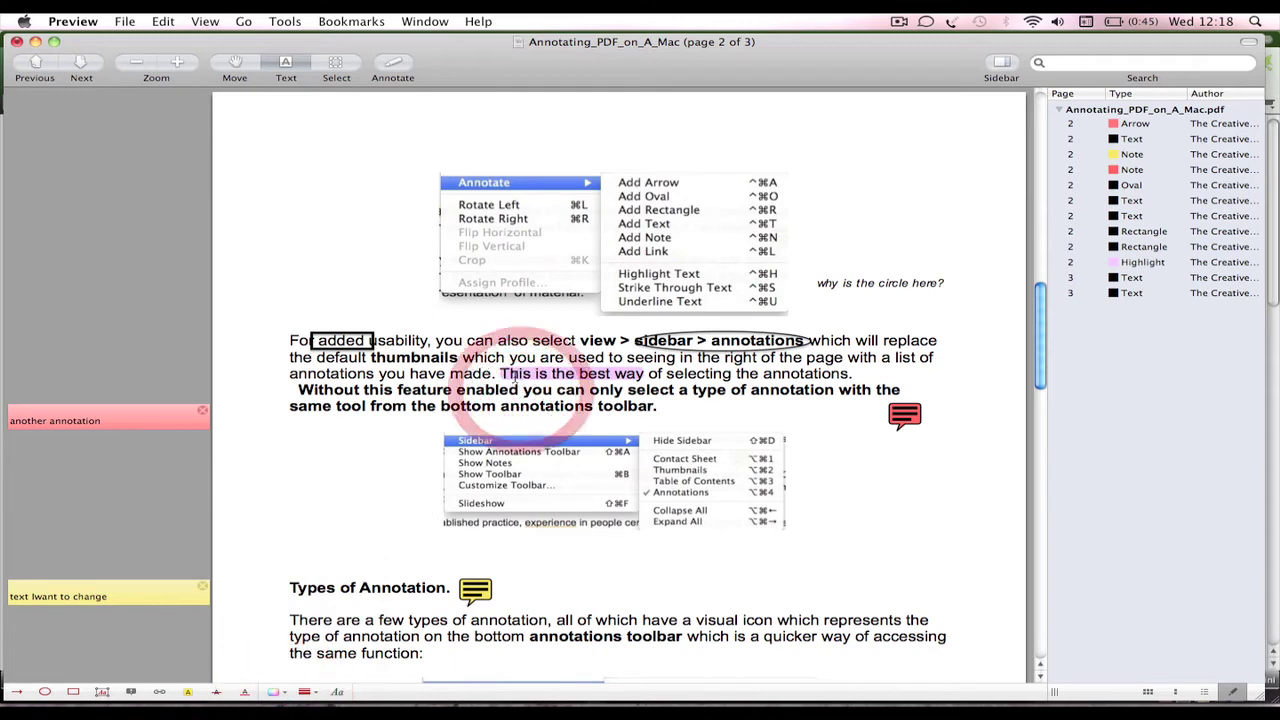
left_click_drag(500, 373, 605, 372)
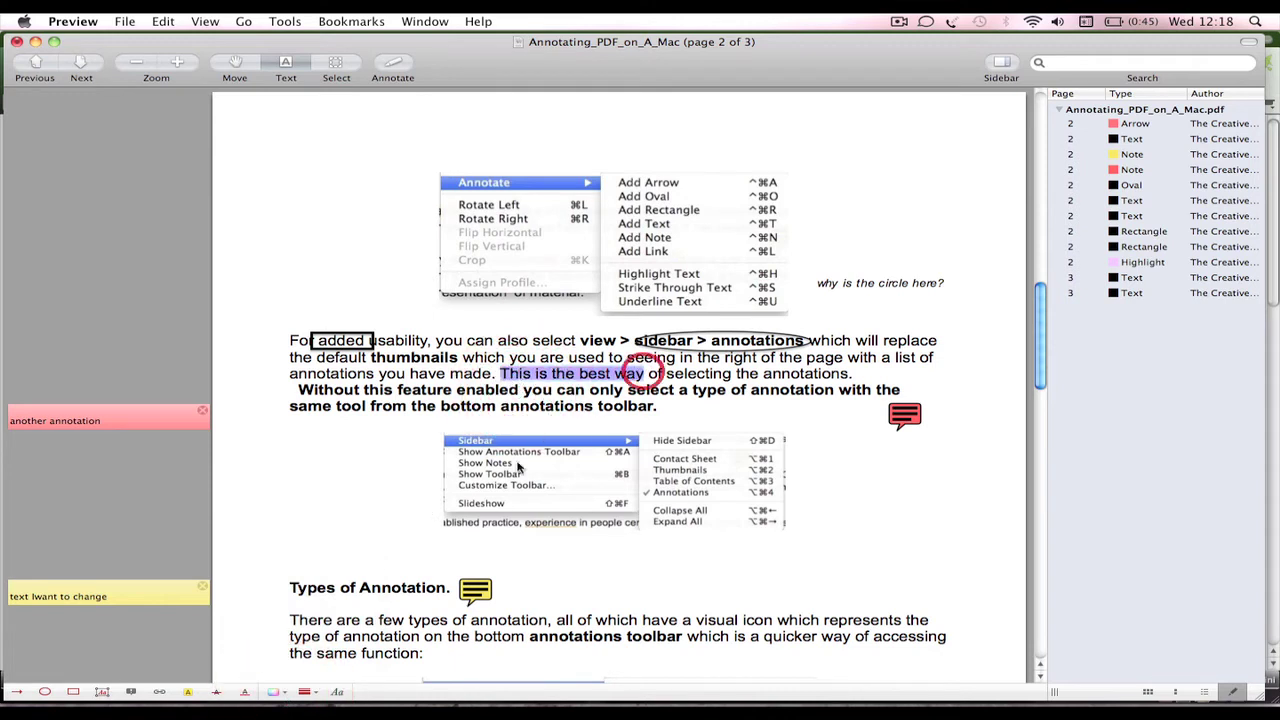
left_click(280, 693)
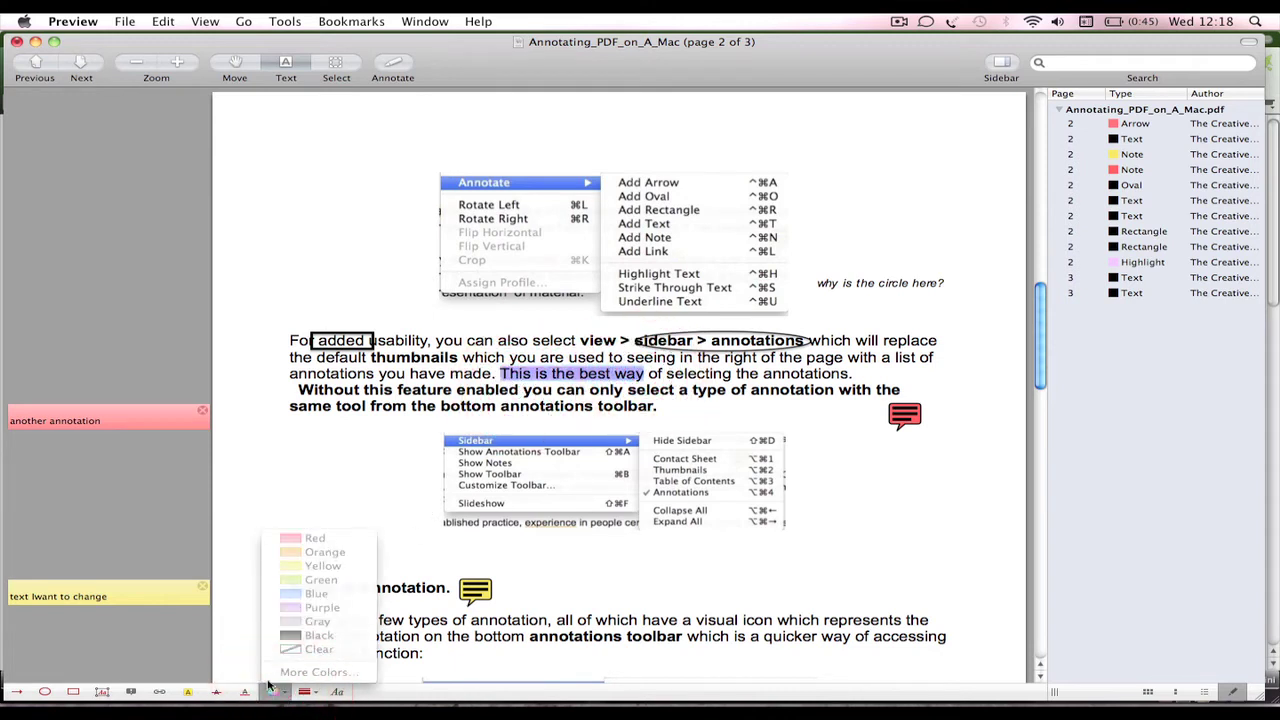
left_click(272, 692)
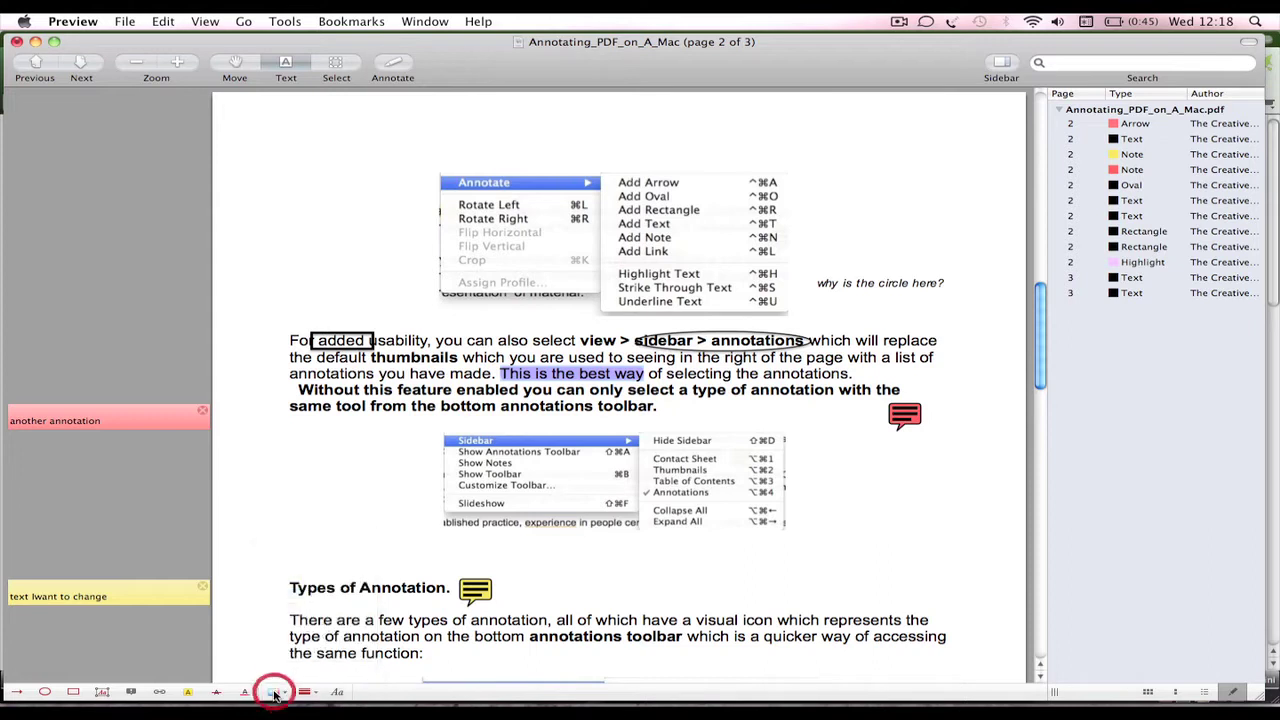
left_click(612, 373)
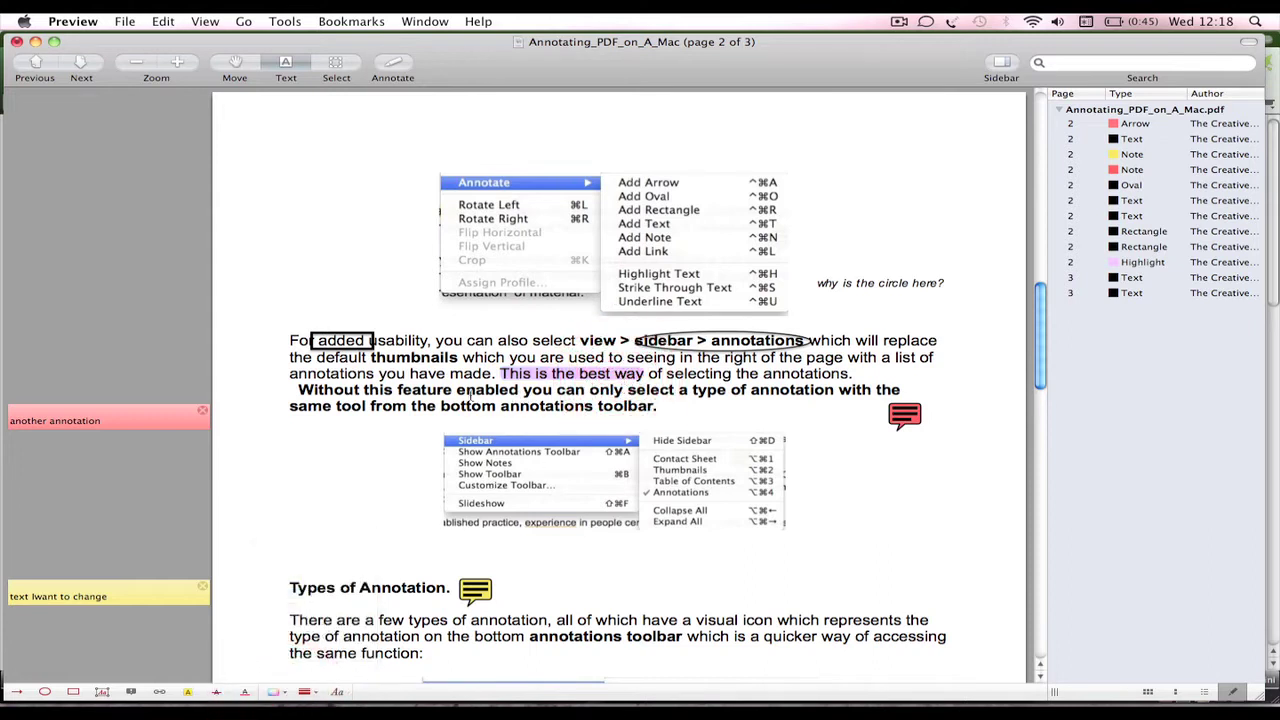
left_click_drag(364, 392, 479, 403)
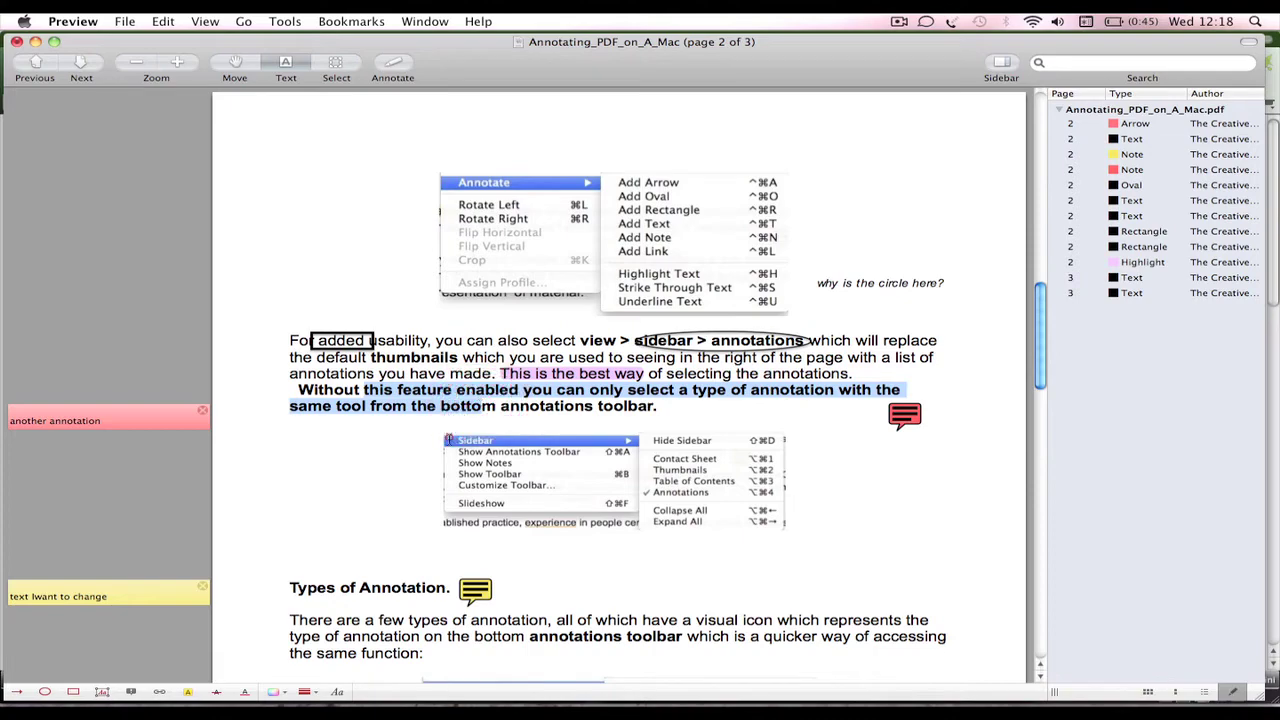
left_click(483, 405)
Step: Go to page 3 and select the HIGHLIGHT TEXT, STRIKETHROUGH and UNDERLINE headings
scroll(590, 492, "down", 2)
scroll(590, 492, "down", 8)
scroll(590, 492, "down", 6)
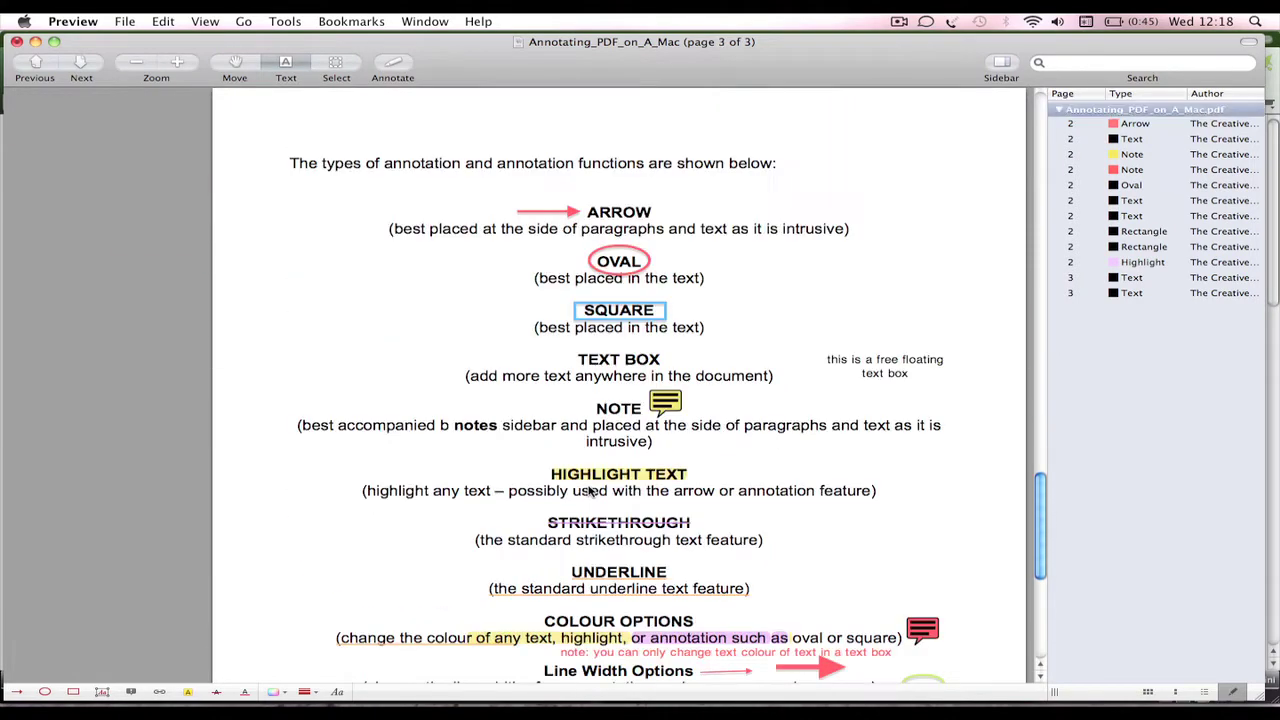
scroll(590, 490, "down", 3)
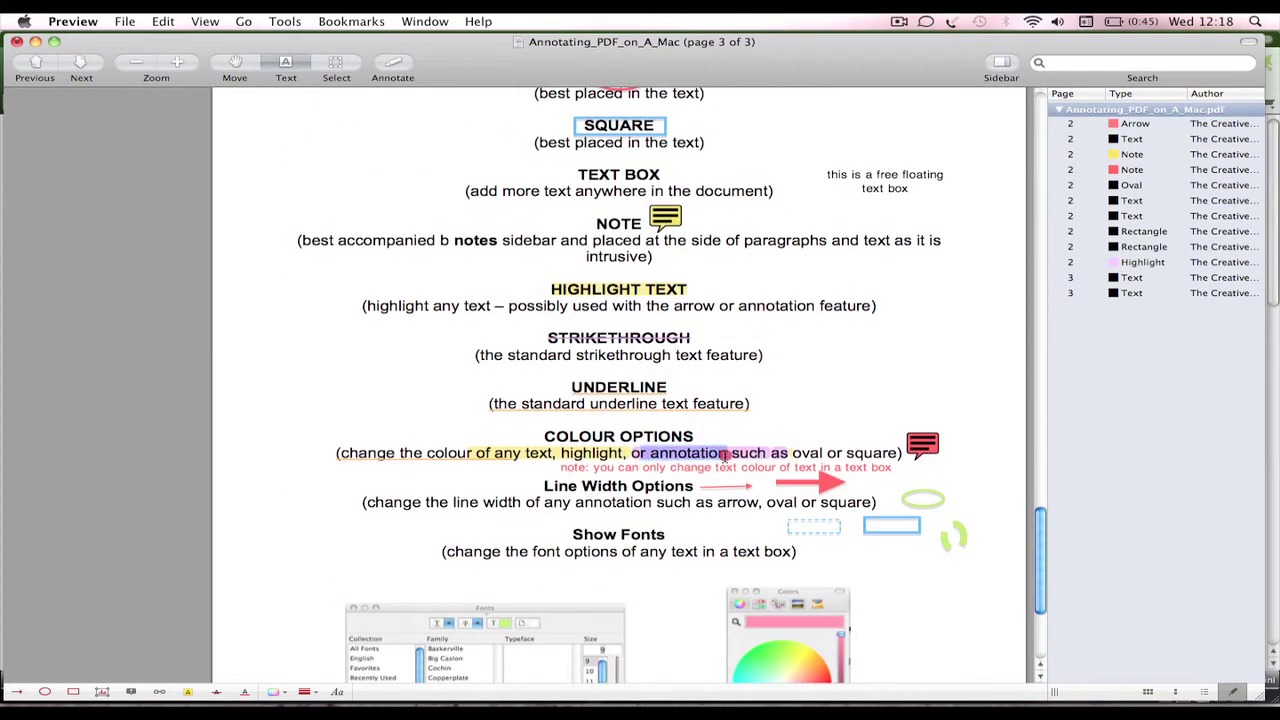
mouse_move(542, 318)
left_mouse_down()
mouse_move(700, 318)
mouse_move(575, 281)
left_mouse_up()
left_click(720, 305)
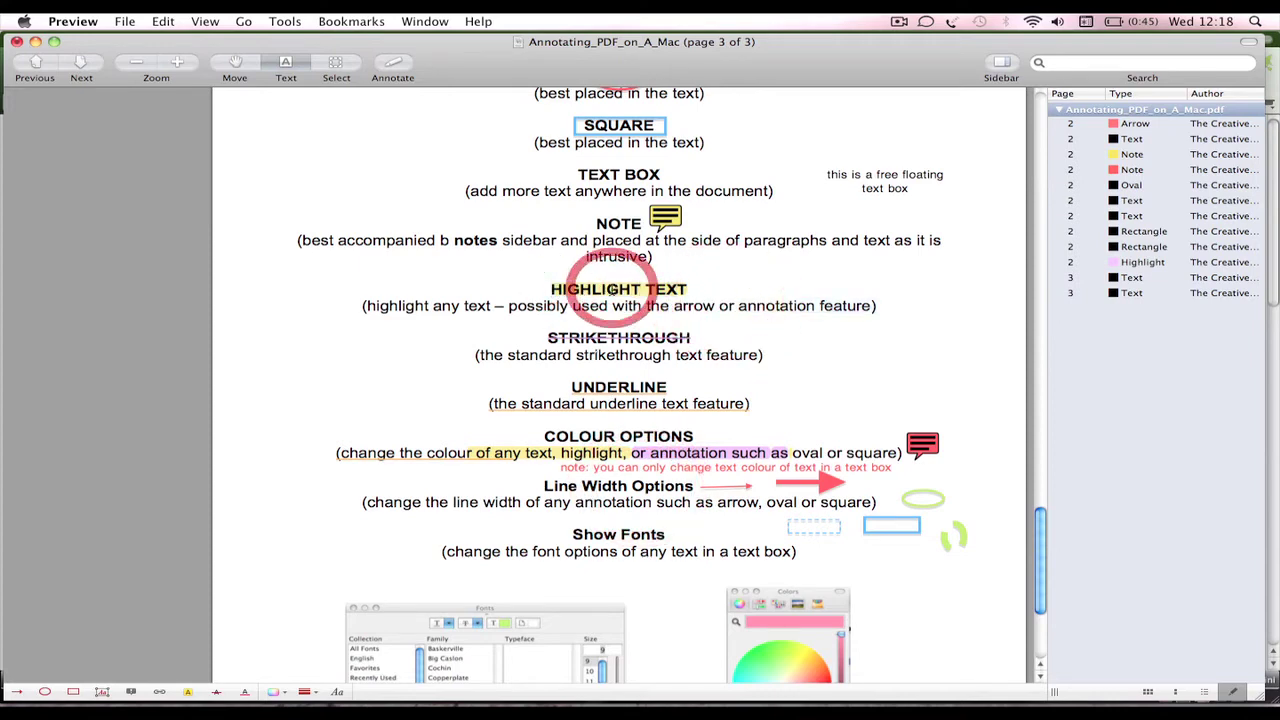
left_click_drag(548, 338, 680, 338)
left_click_drag(572, 387, 667, 387)
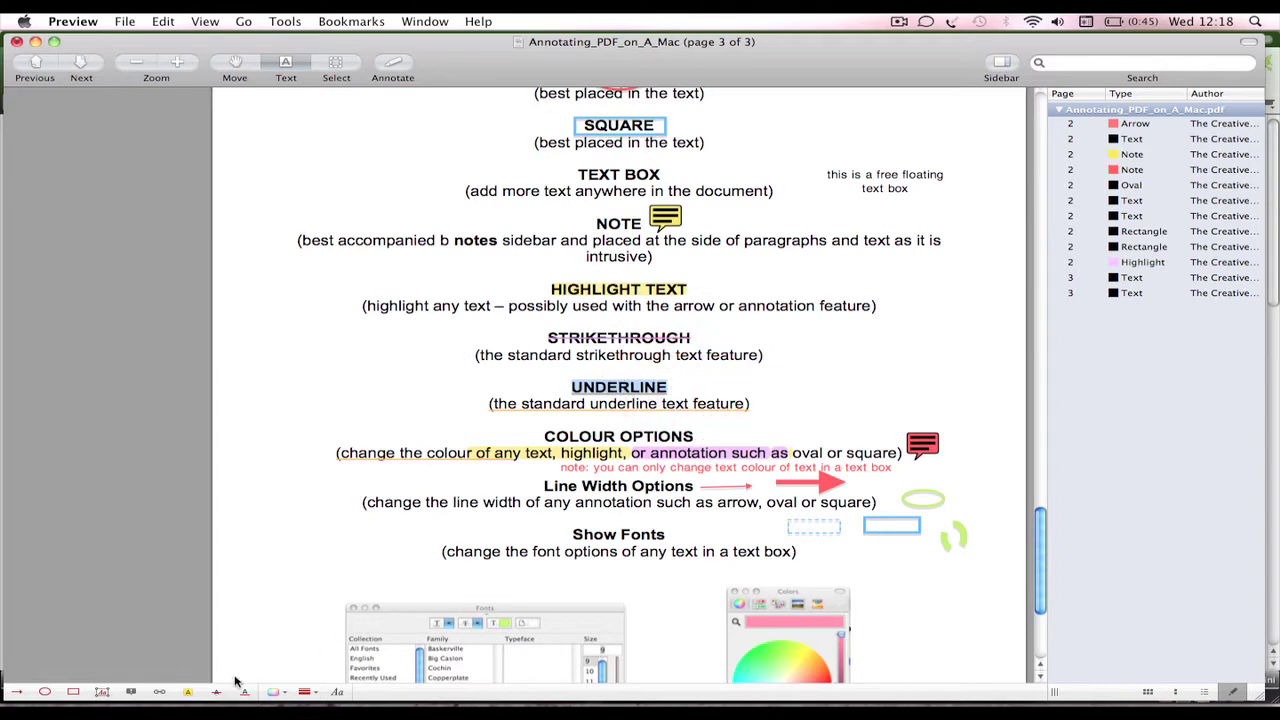
Step: Look over the colour, line width and font settings for the selected UNDERLINE text
left_click(275, 692)
left_click(308, 692)
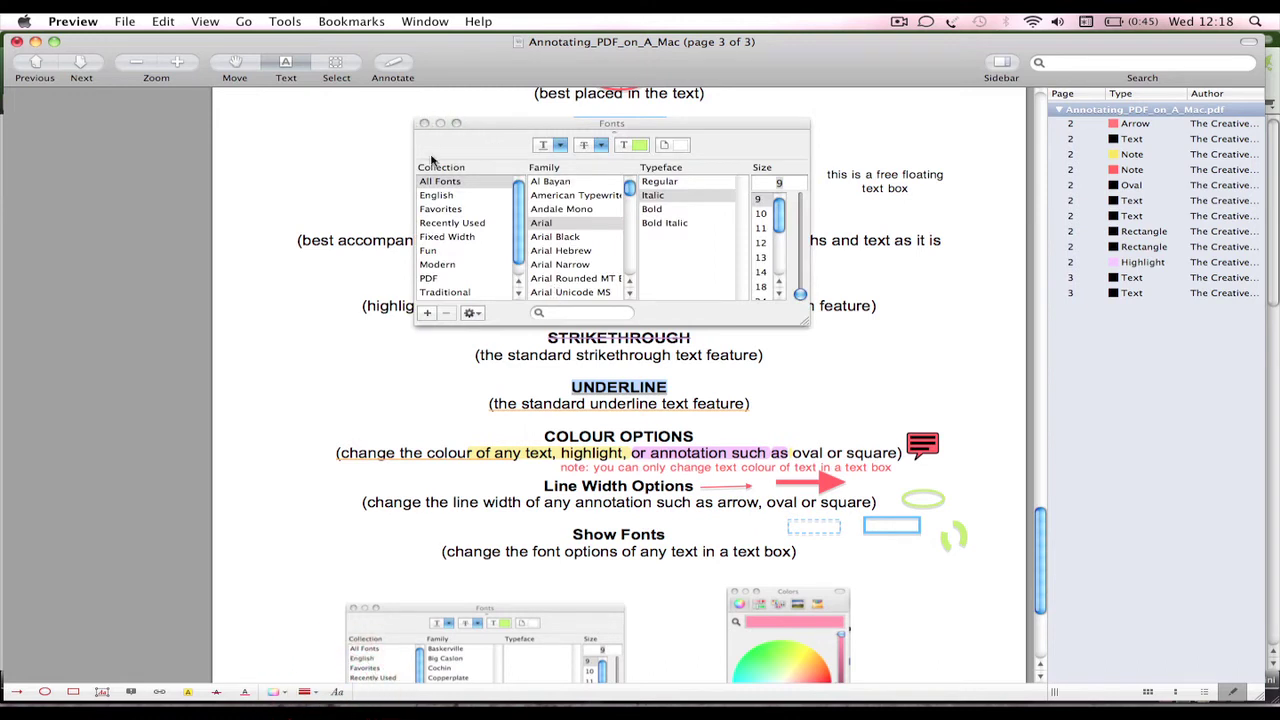
scroll(458, 235, "down", 1)
scroll(556, 240, "down", 3)
scroll(540, 247, "down", 3)
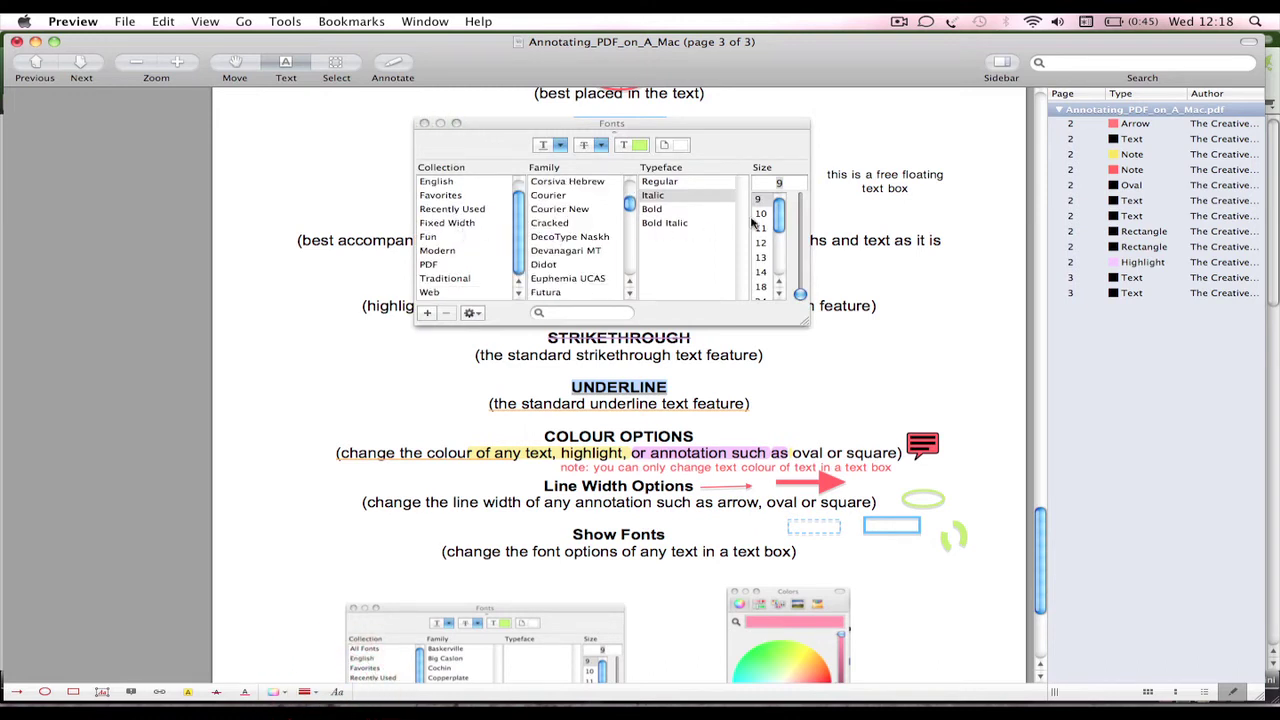
mouse_move(785, 222)
left_mouse_down()
mouse_move(785, 262)
mouse_move(800, 203)
left_mouse_up()
Step: Try a pink text colour, then close the Colors and Fonts panels and deselect
left_click(632, 145)
left_click(287, 219)
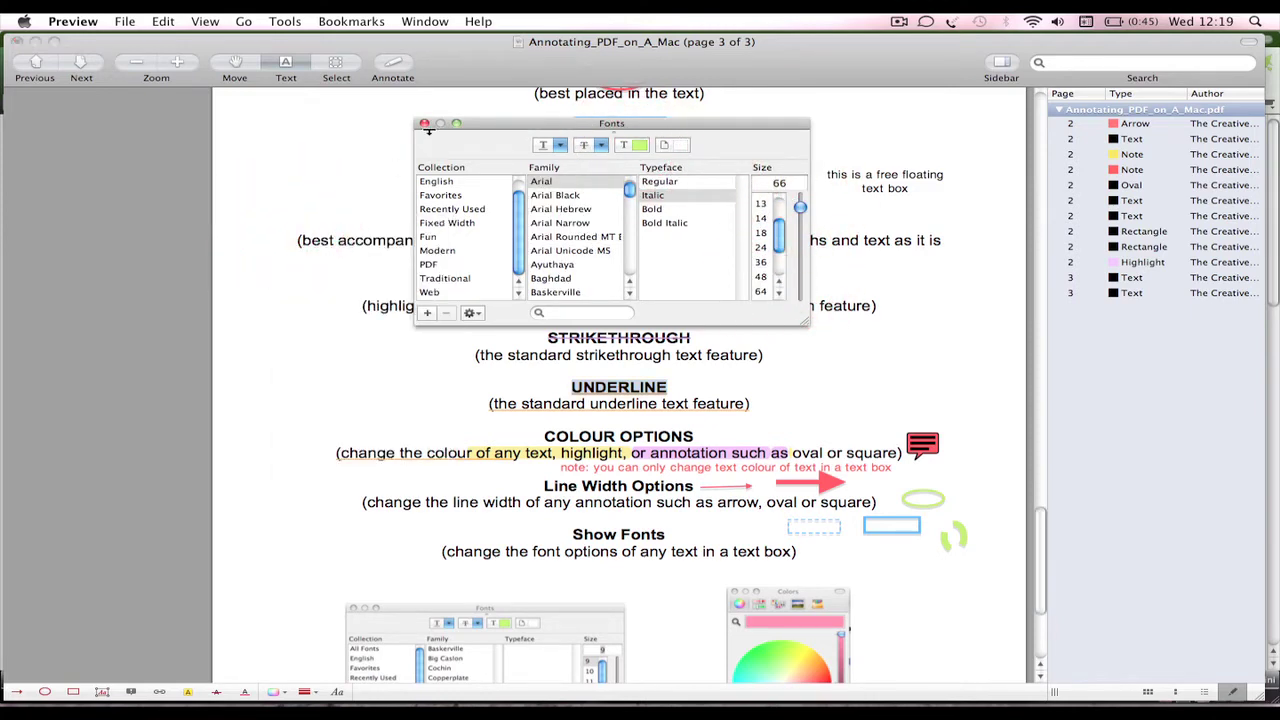
left_click(640, 146)
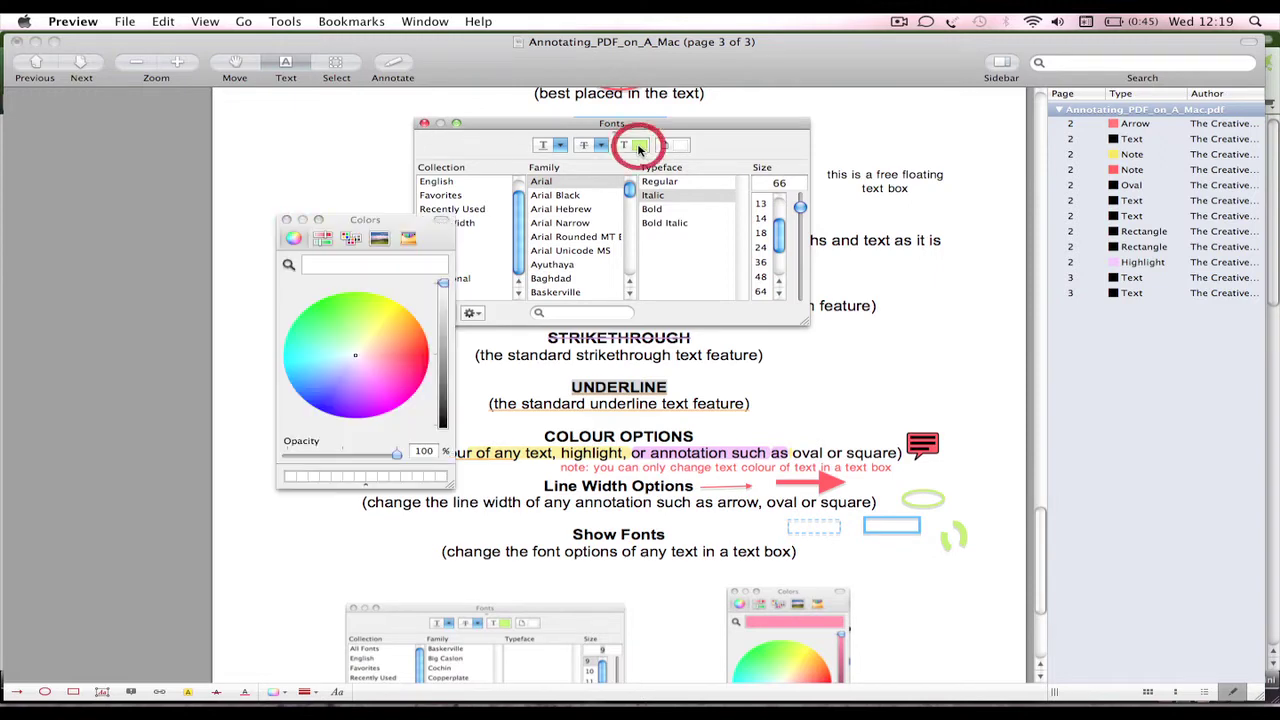
left_click(380, 350)
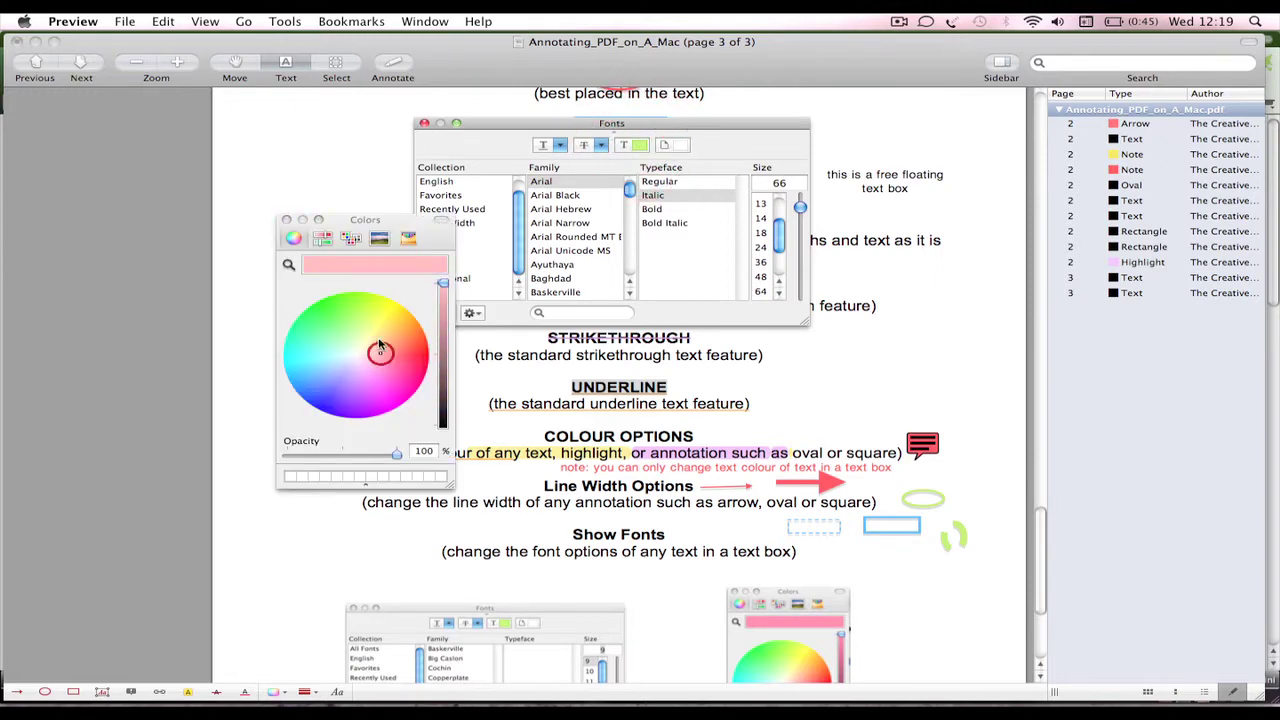
left_click(287, 220)
left_click(424, 123)
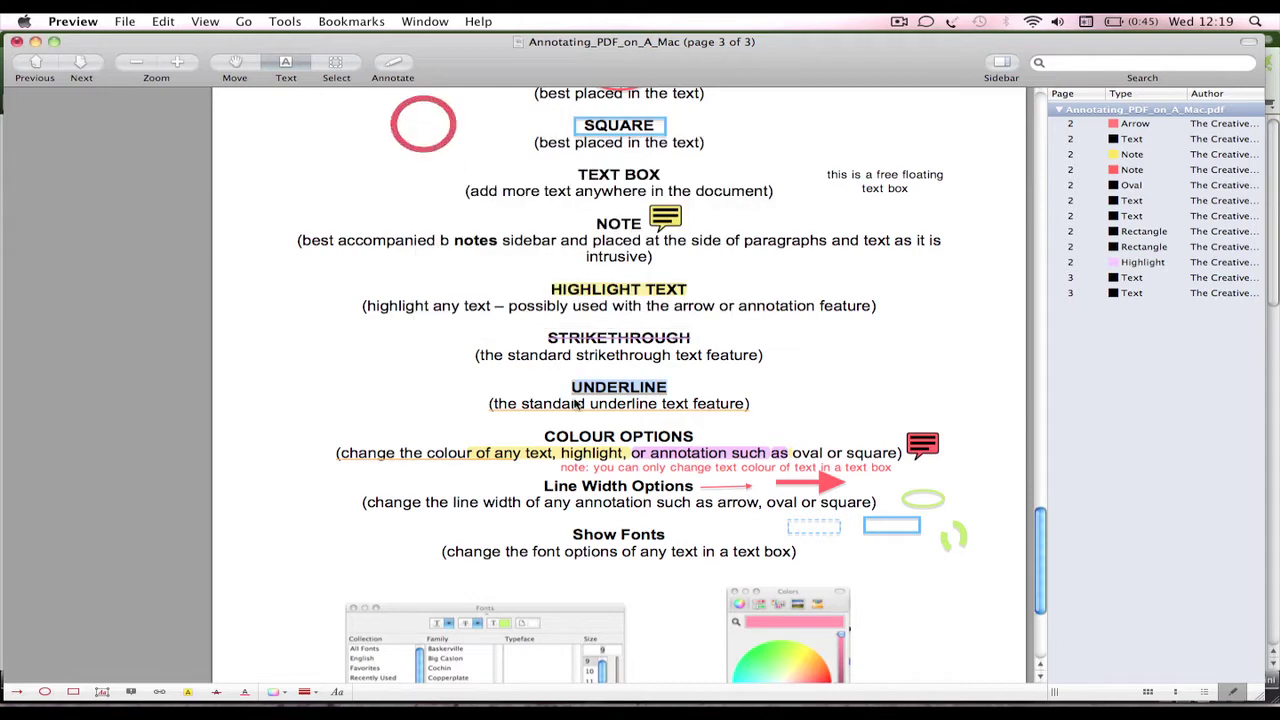
left_click(597, 466)
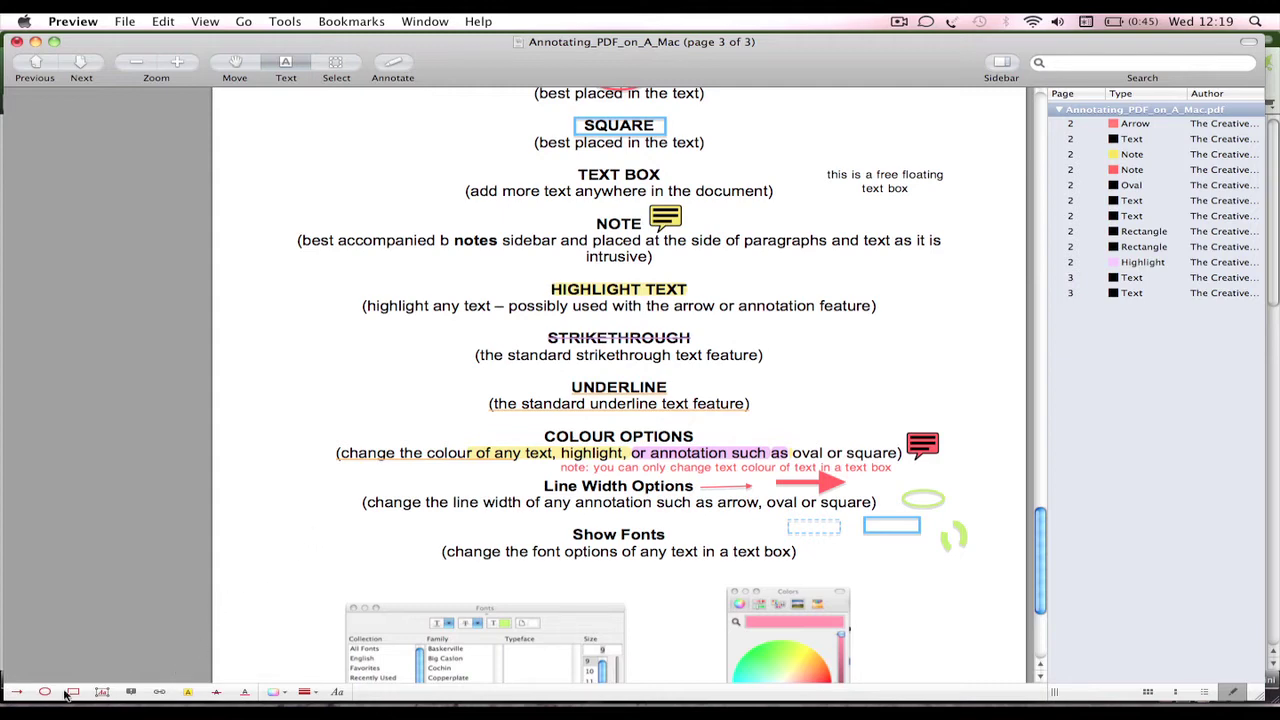
Step: Choose the Text box tool and place a text box on page 3
left_click(103, 692)
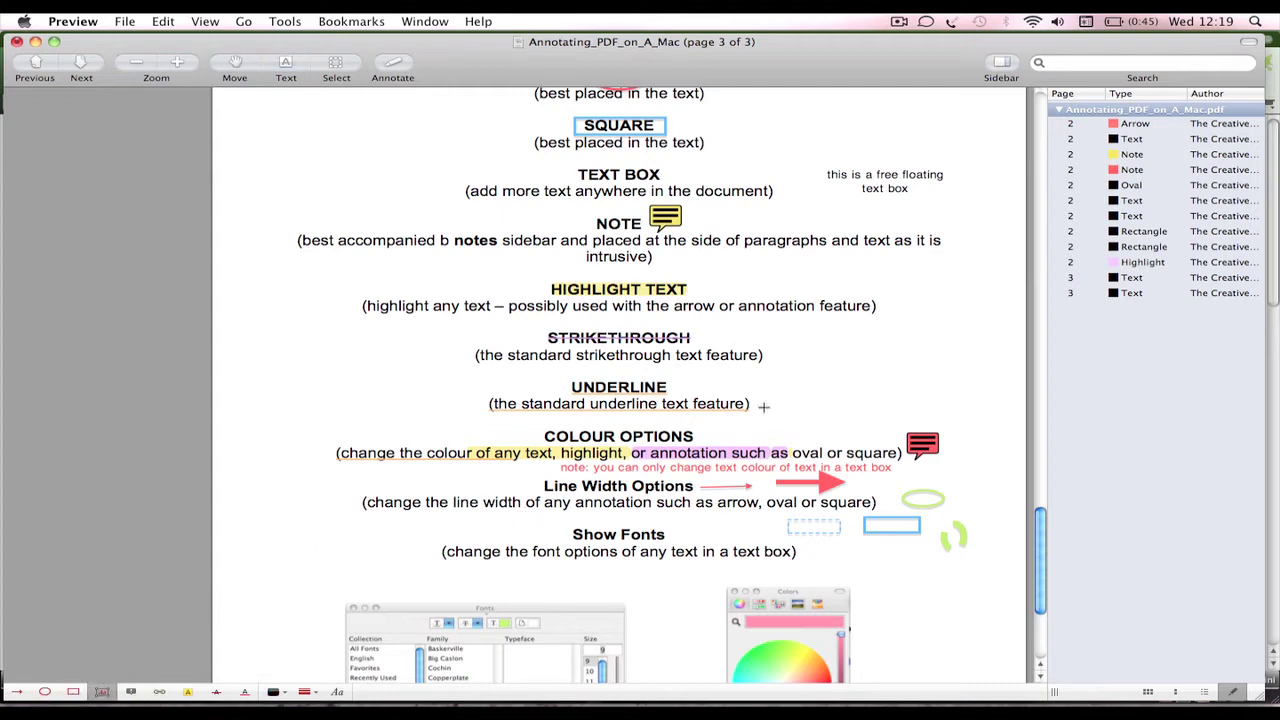
scroll(900, 455, "down", 5)
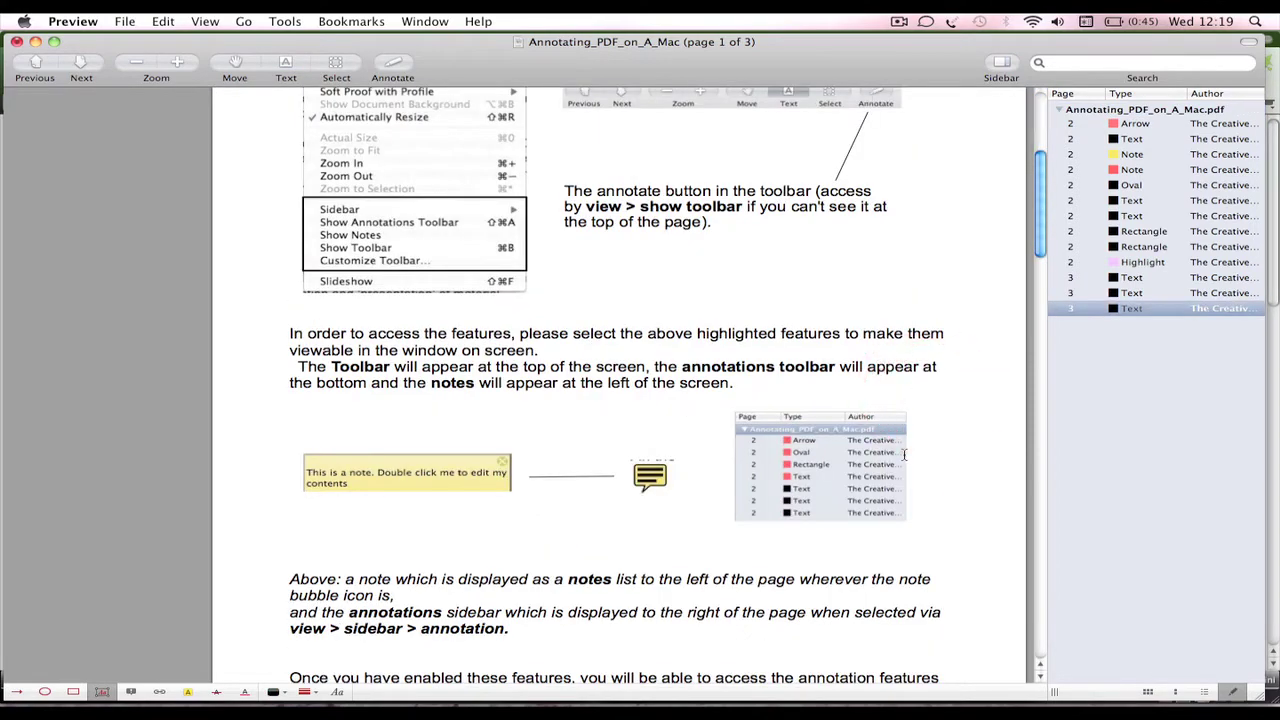
scroll(878, 450, "up", 3)
scroll(878, 450, "up", 1)
scroll(878, 450, "down", 4)
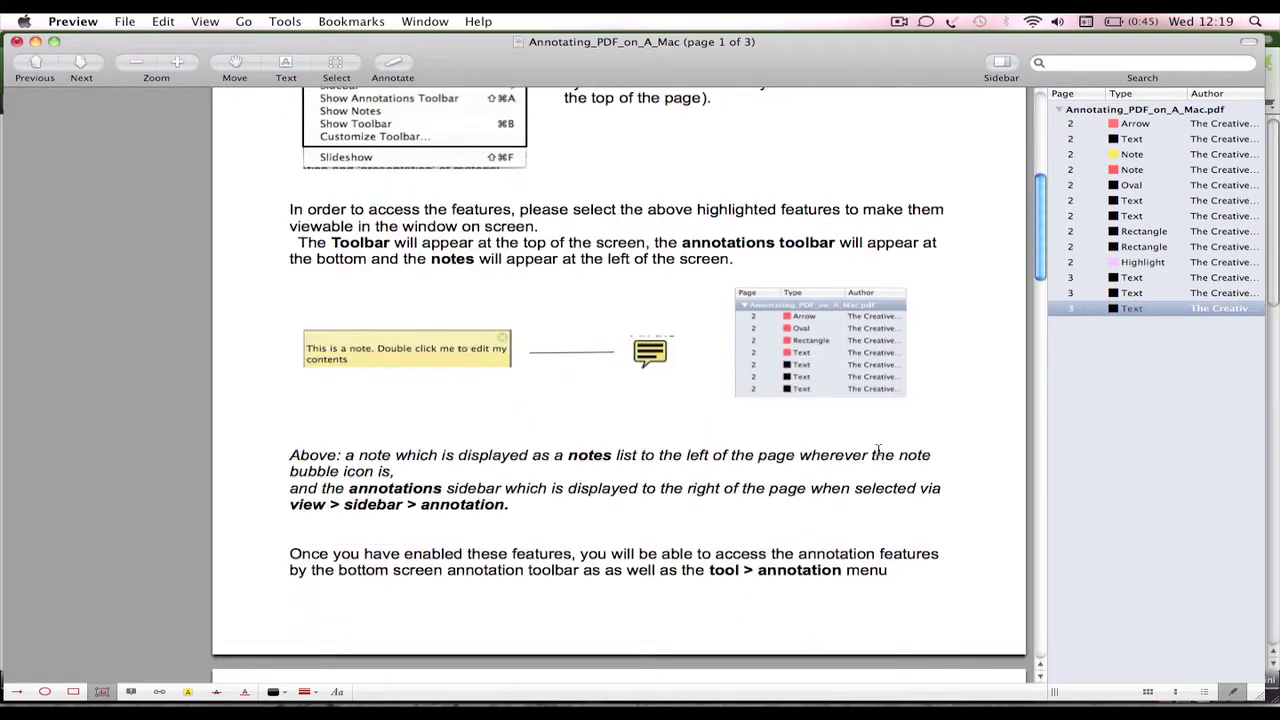
scroll(878, 450, "down", 4)
left_click_drag(1050, 291, 1055, 578)
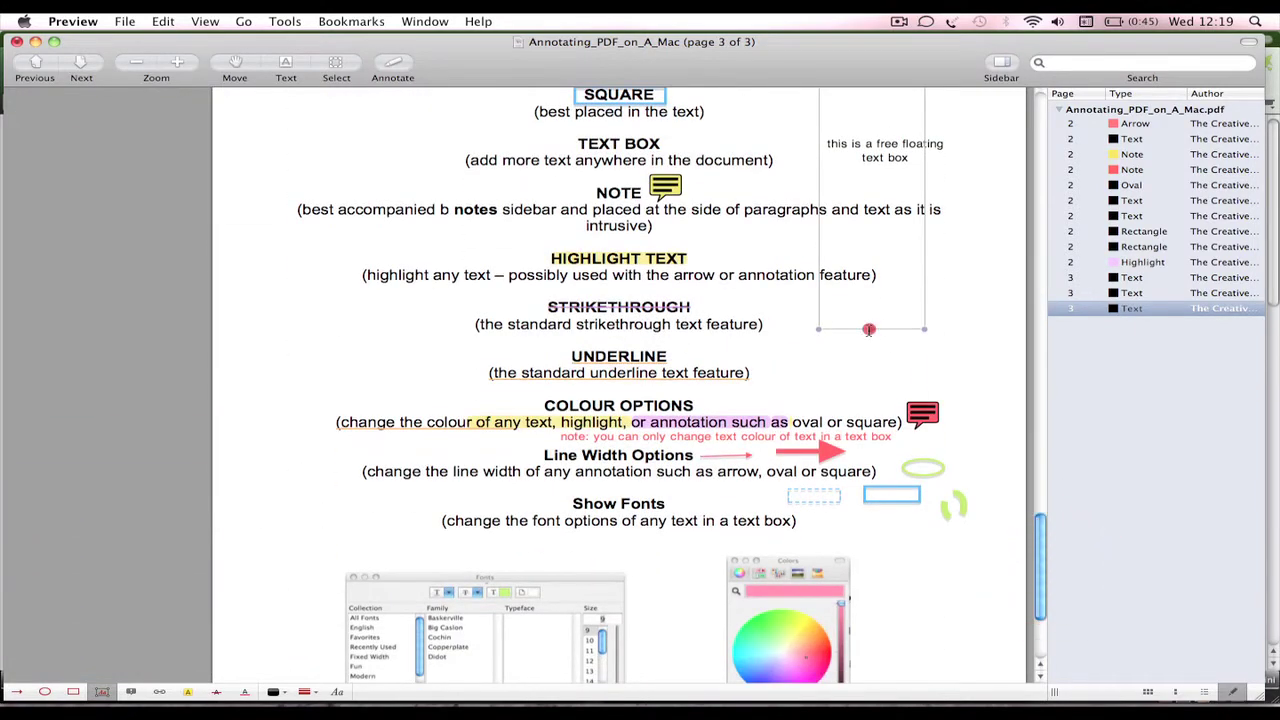
left_click(868, 329)
Step: Deselect the floating text box, then reselect the Text box tool beside the headings
scroll(899, 369, "up", 5)
scroll(899, 369, "up", 5)
scroll(899, 369, "up", 5)
scroll(899, 369, "up", 5)
scroll(899, 369, "up", 3)
scroll(899, 369, "down", 2)
scroll(899, 369, "down", 5)
scroll(899, 369, "down", 8)
scroll(899, 367, "down", 5)
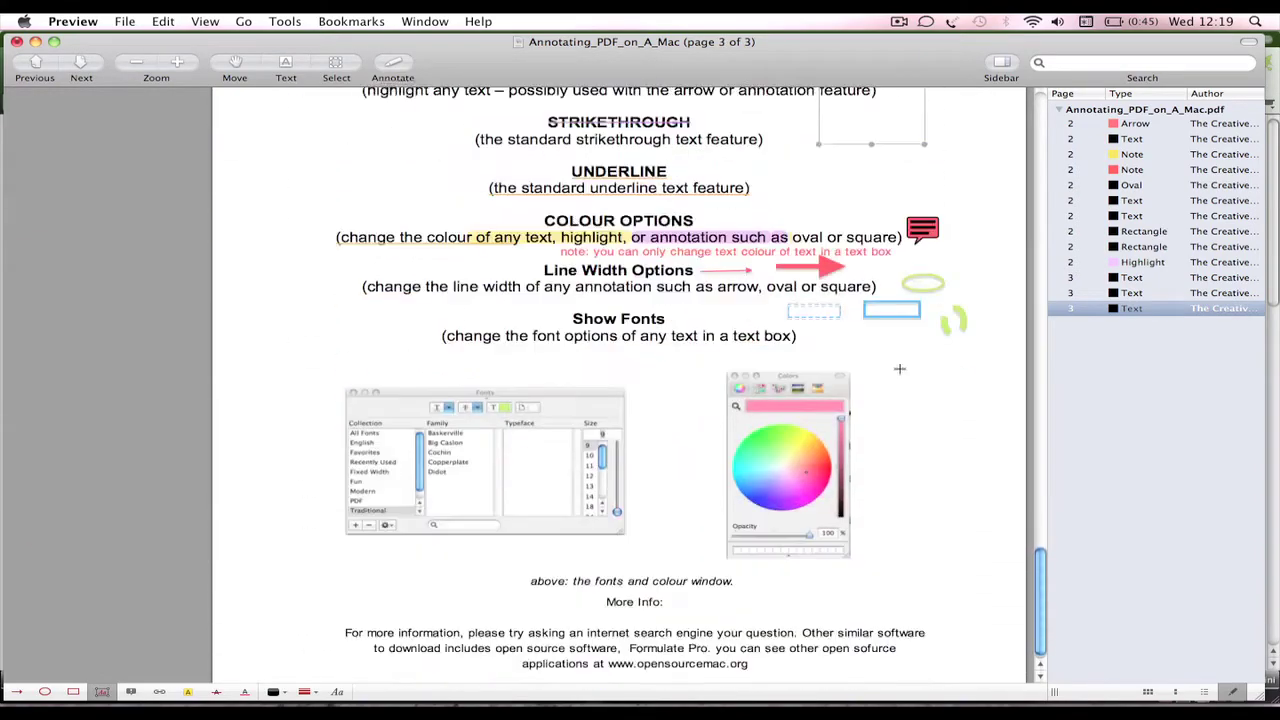
scroll(832, 167, "up", 2)
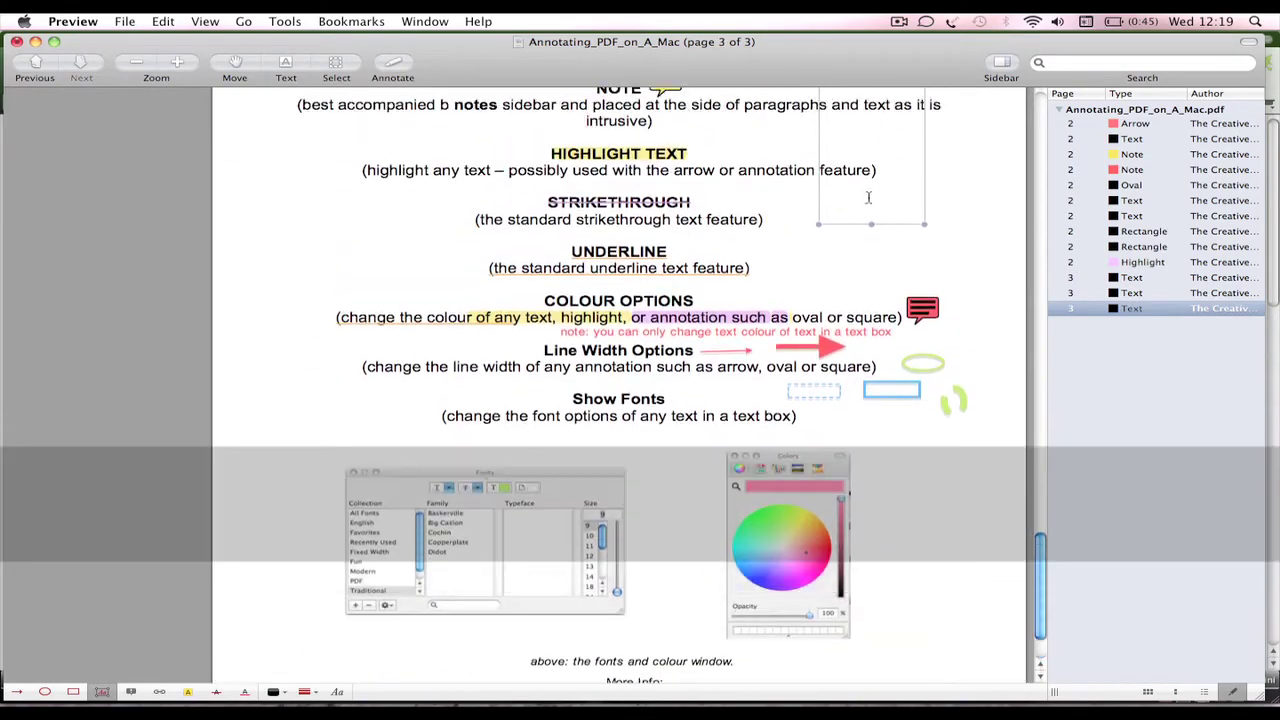
left_click(102, 691)
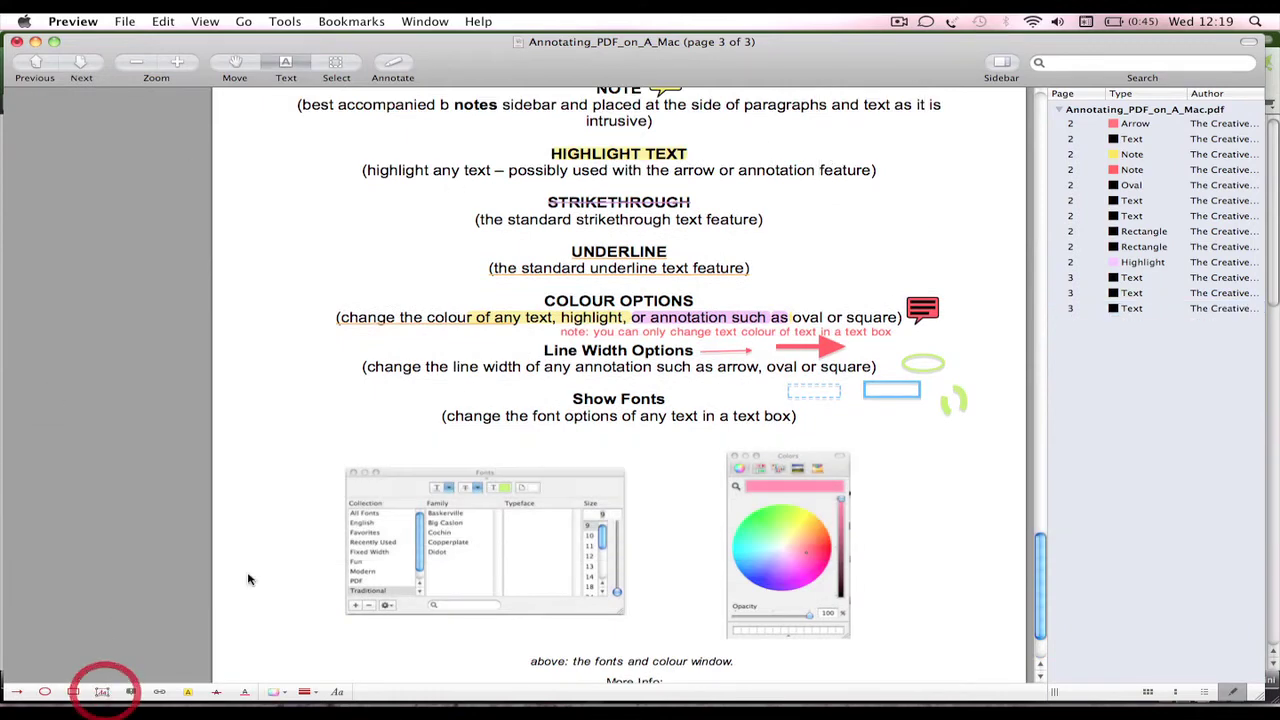
left_click(104, 691)
left_click(868, 258)
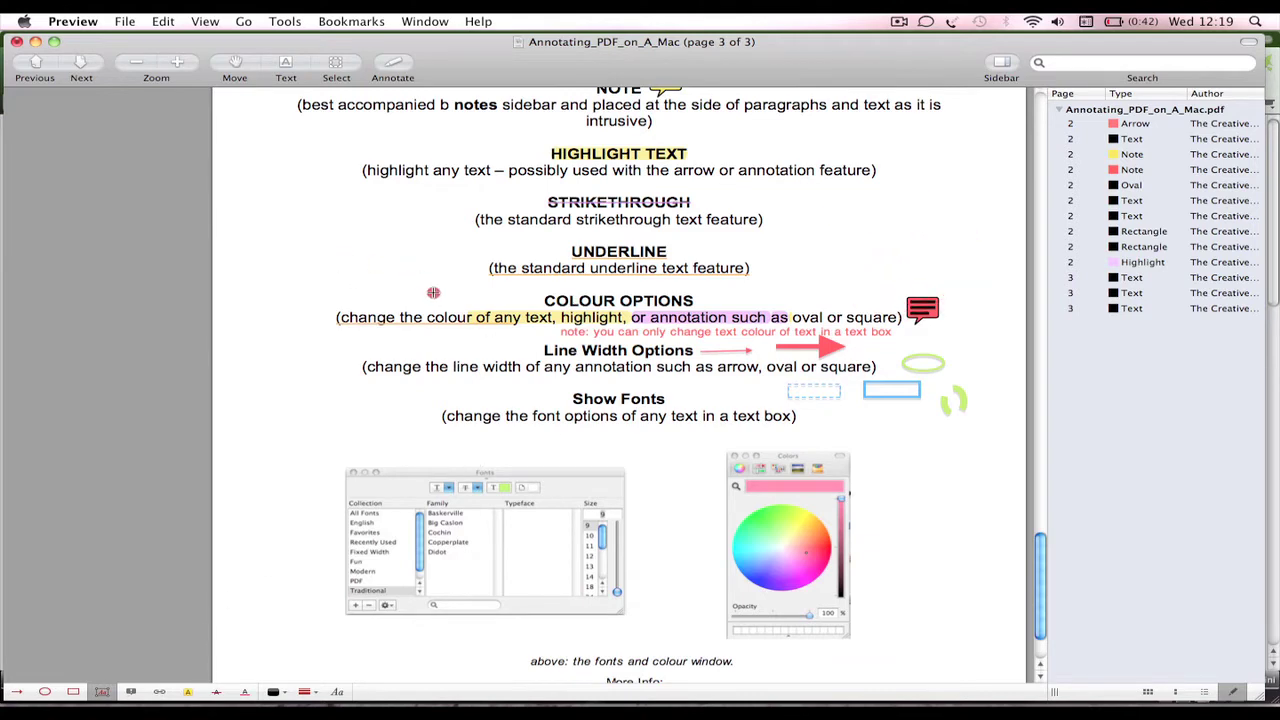
Step: Draw a text box reading 'different coloured text' and make that text green
left_click_drag(433, 292, 337, 229)
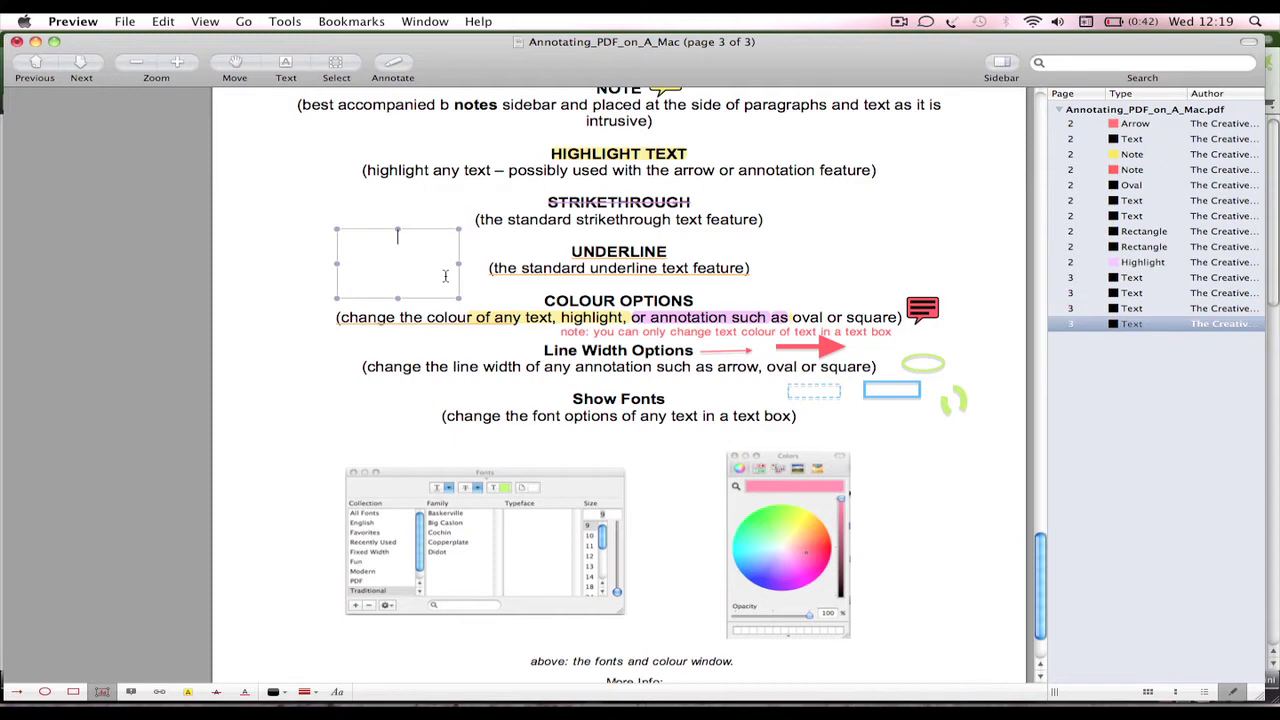
type("di")
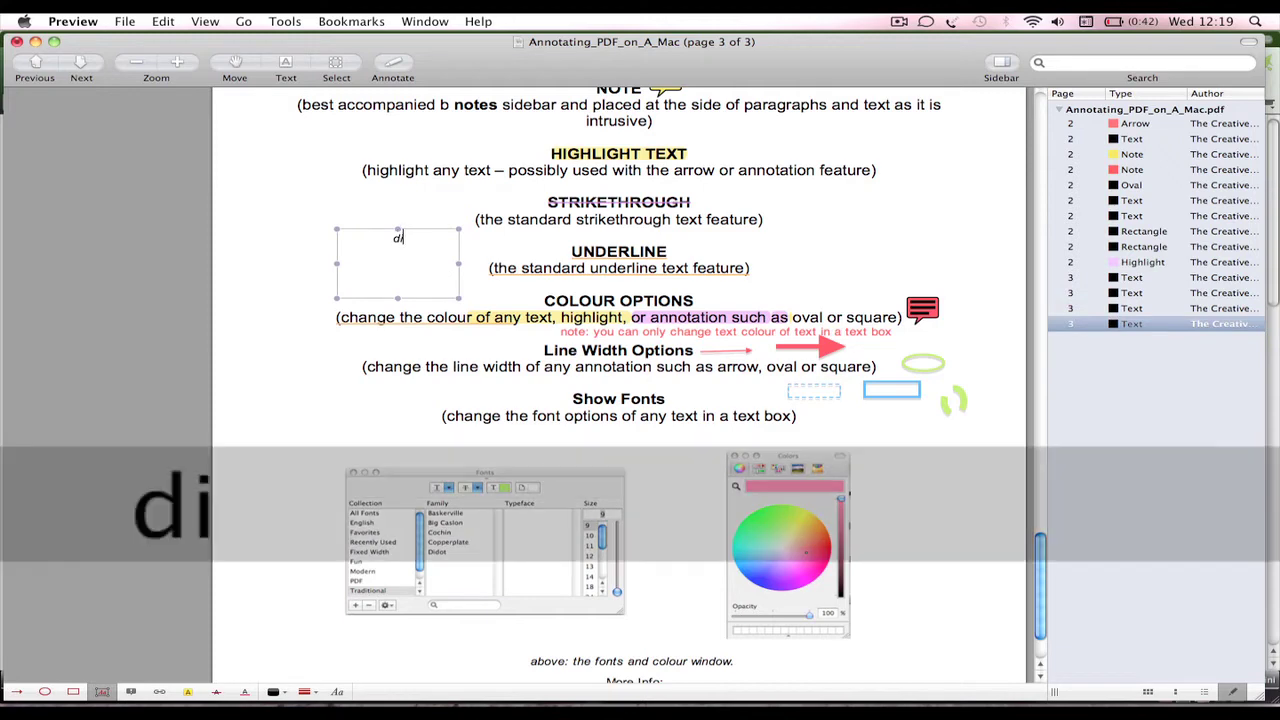
type("fferent coloured text")
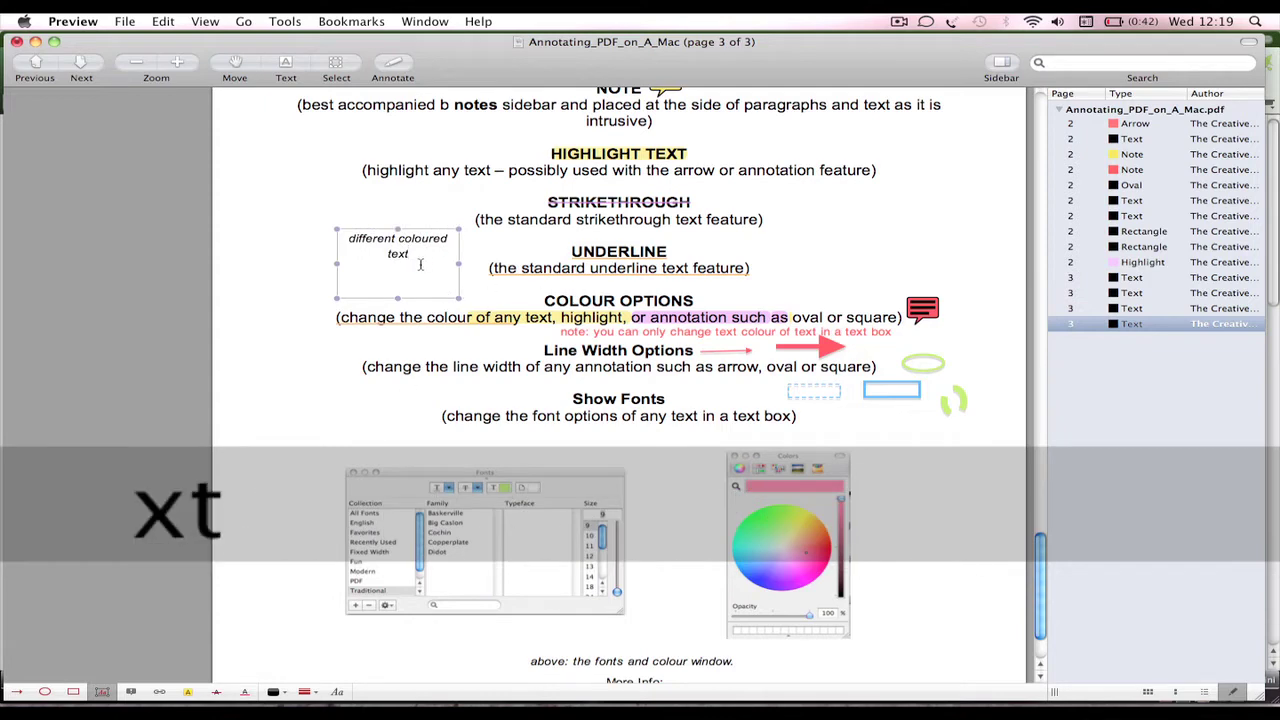
left_click_drag(420, 263, 340, 232)
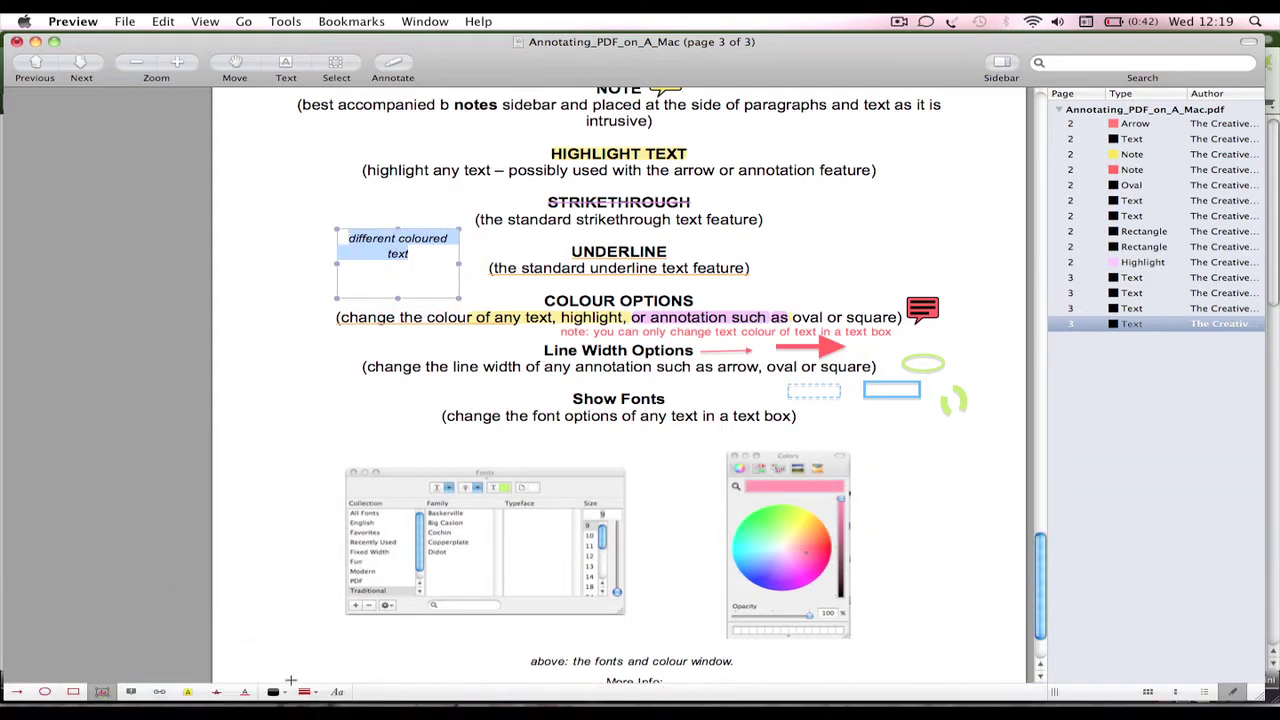
left_click(282, 692)
left_click(300, 576)
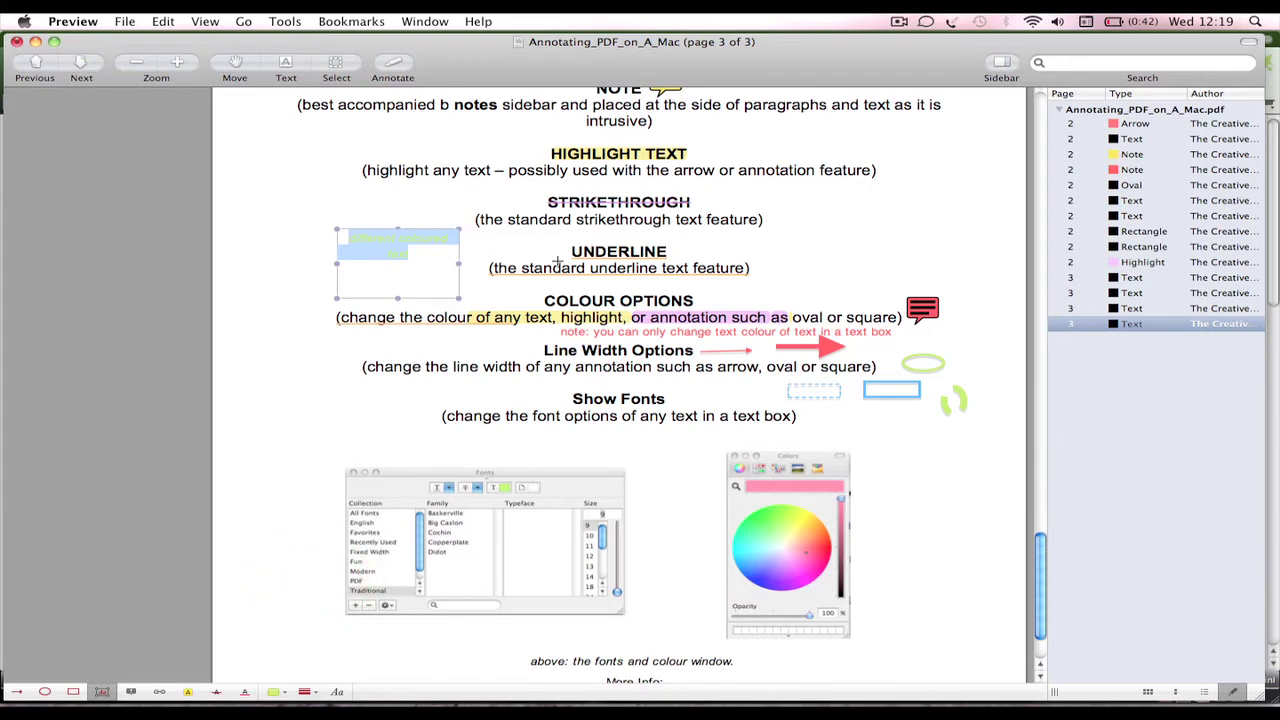
left_click(558, 261)
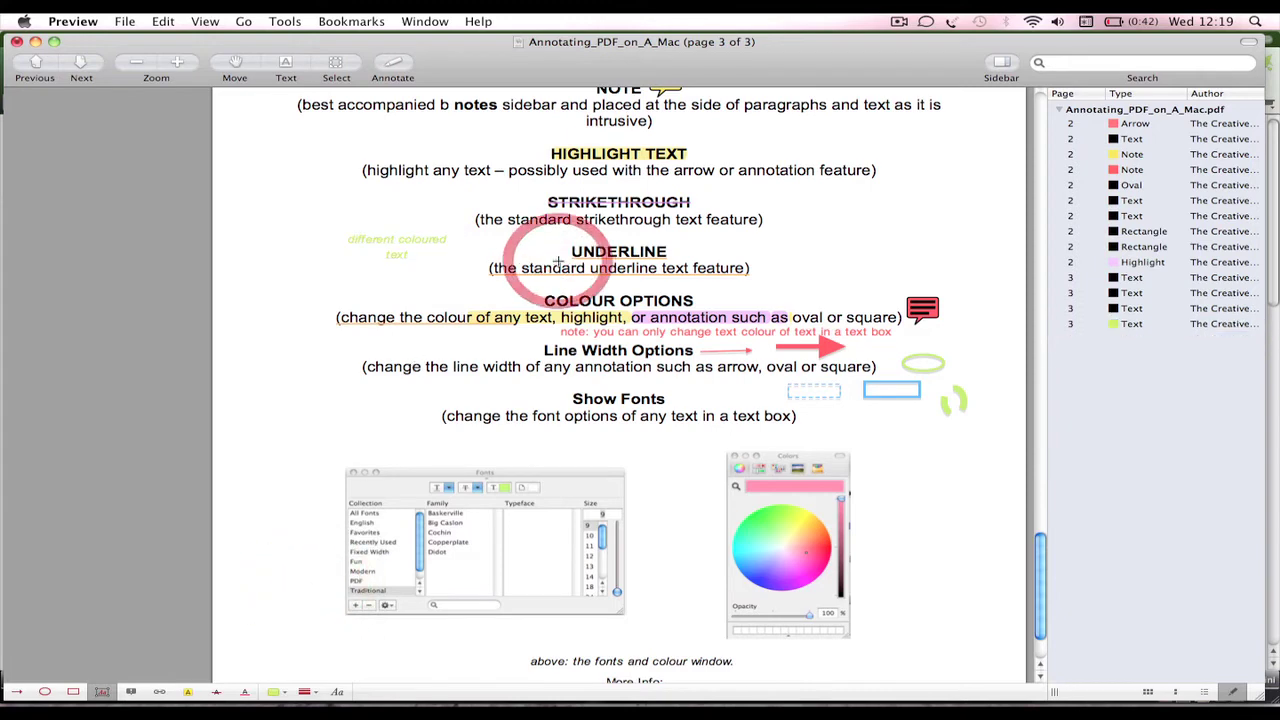
Step: Recolour part of the strikethrough description line and try highlighting the underline line
left_click(130, 692)
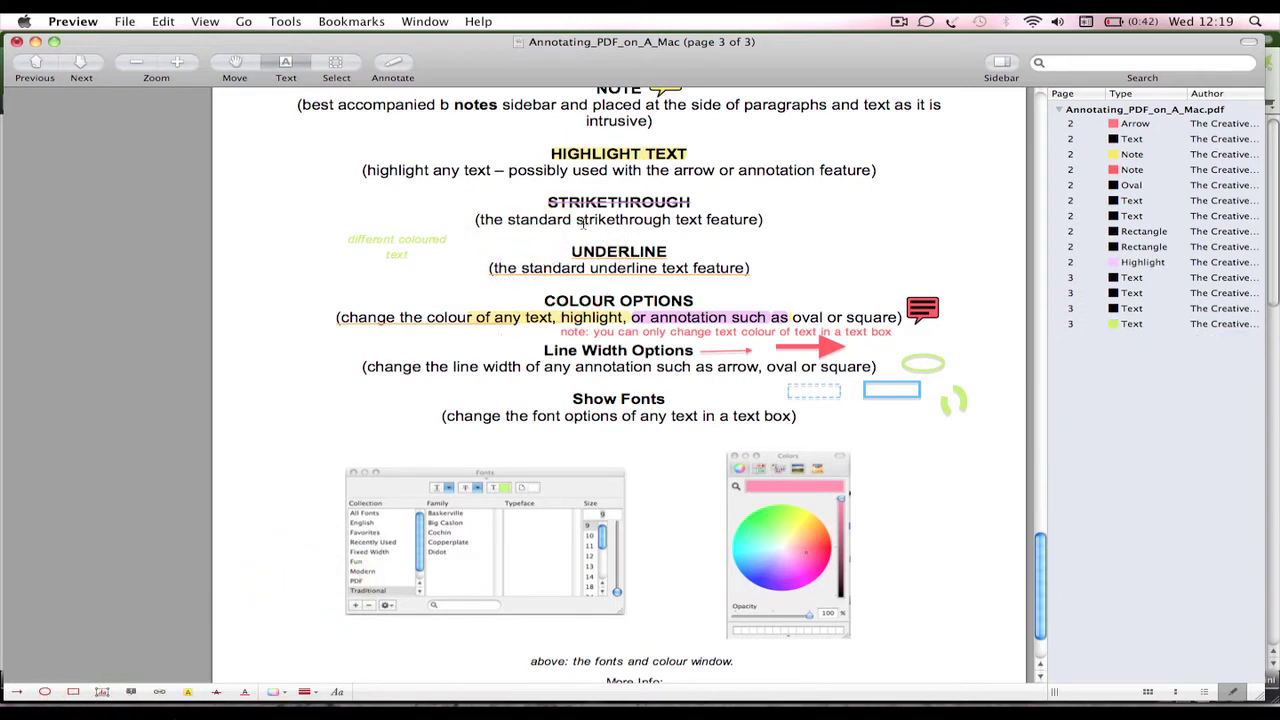
left_click_drag(513, 222, 658, 220)
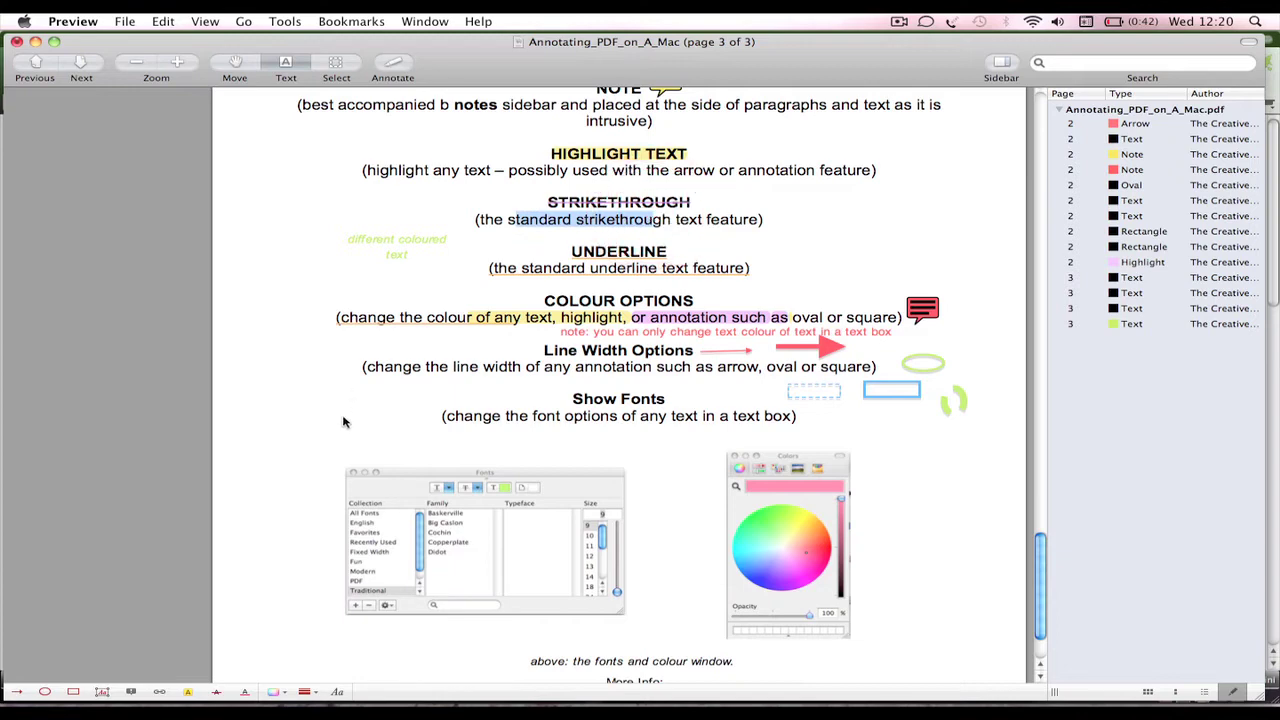
left_click(288, 695)
left_click(316, 568)
triple_click(635, 271)
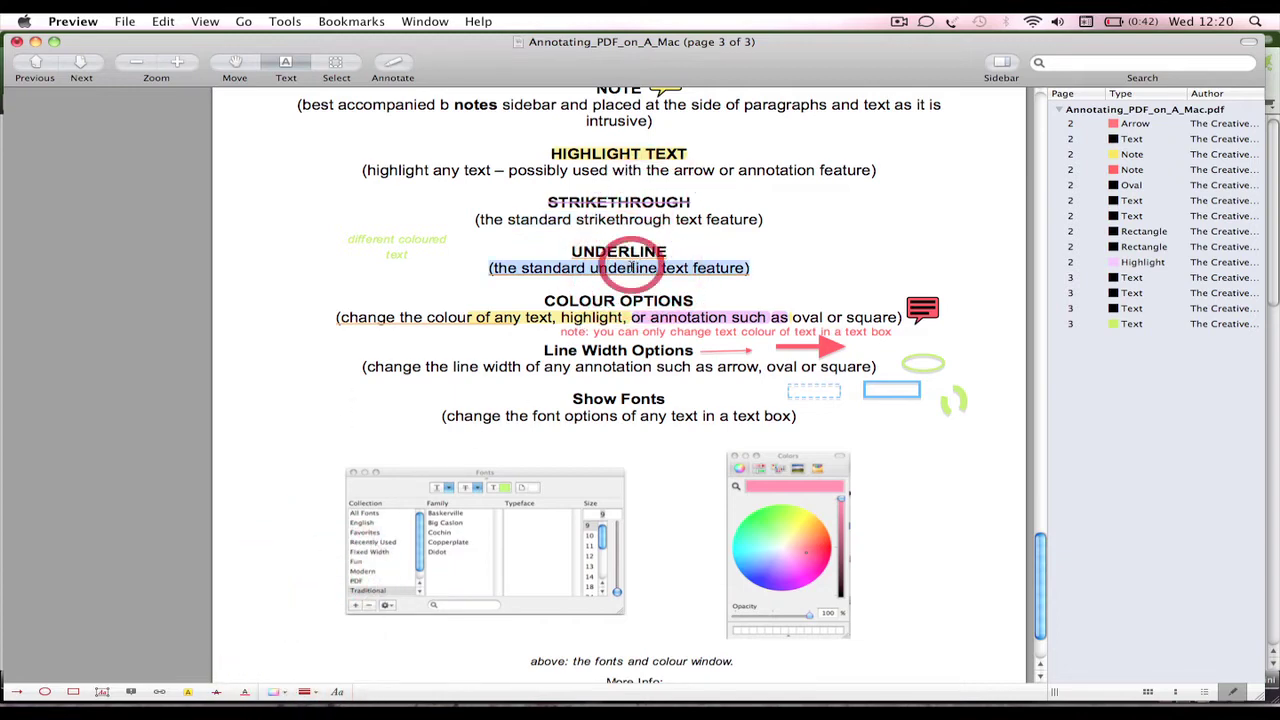
left_click(705, 265)
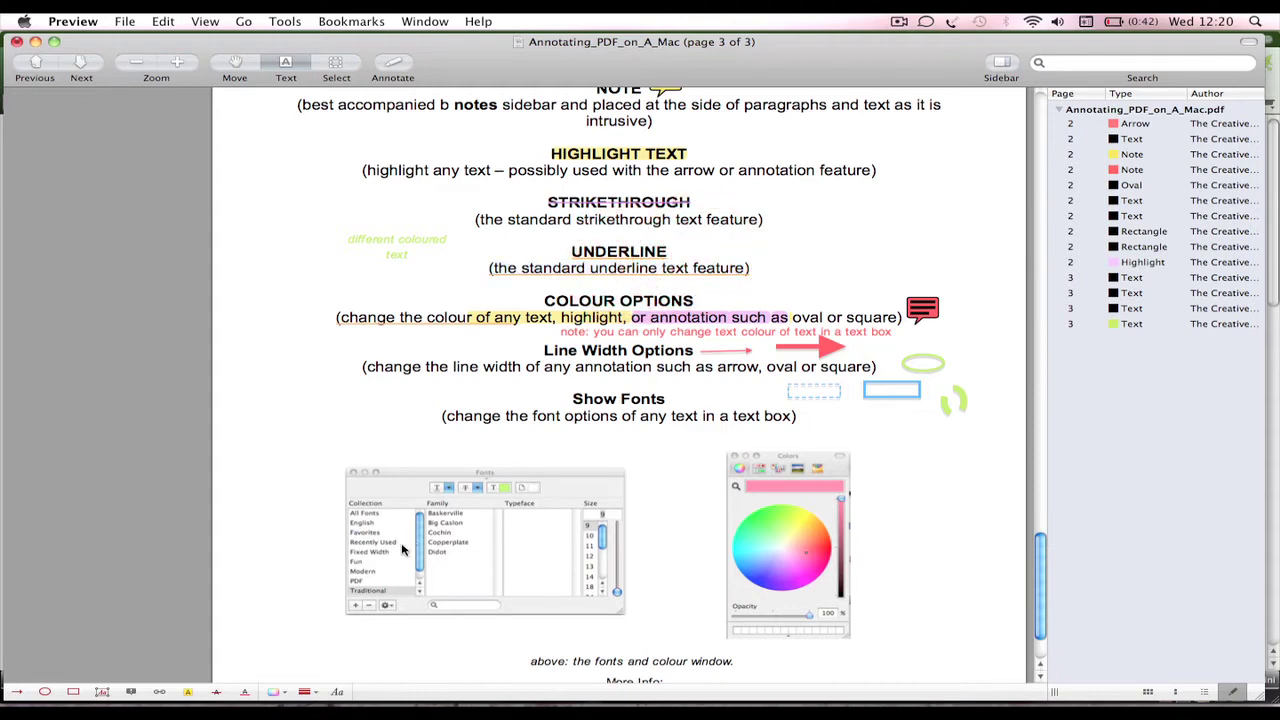
left_click(190, 693)
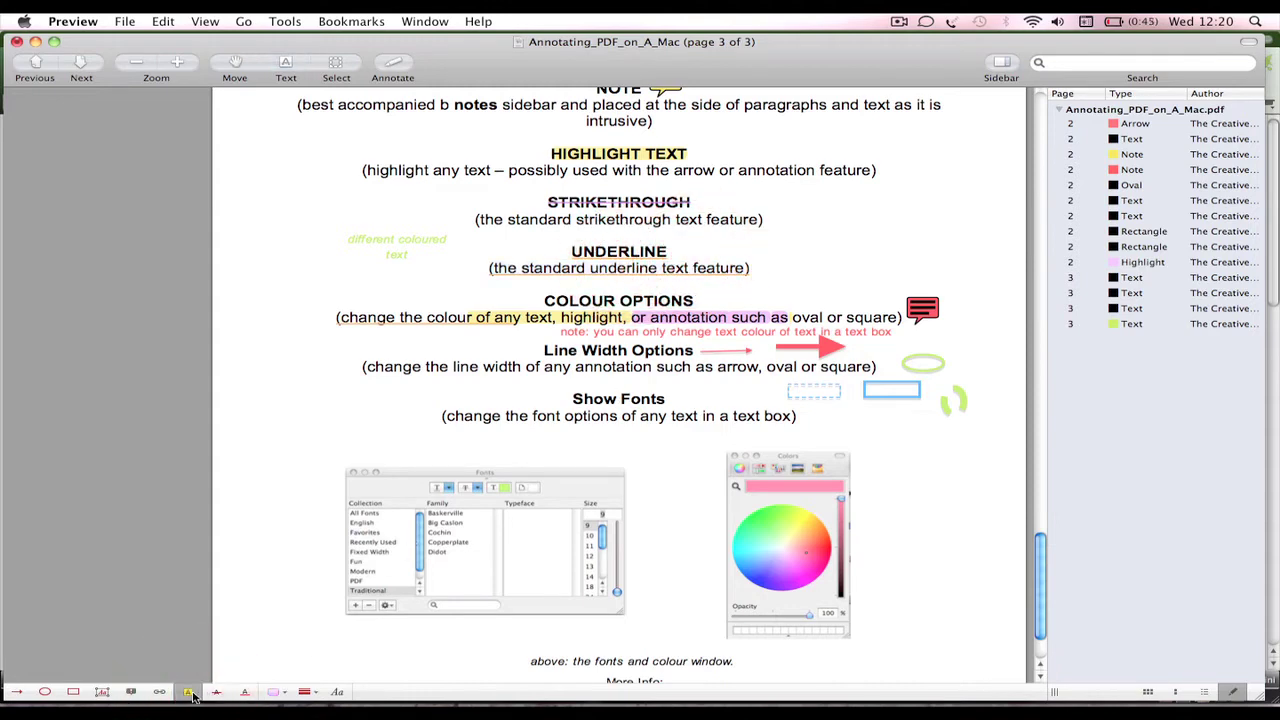
left_click(190, 693)
Step: Scroll up and select the word 'paragraphs' in the NOTE line
scroll(680, 311, "up", 2)
scroll(670, 314, "up", 5)
scroll(660, 318, "up", 5)
scroll(645, 323, "up", 1)
scroll(645, 323, "up", 1)
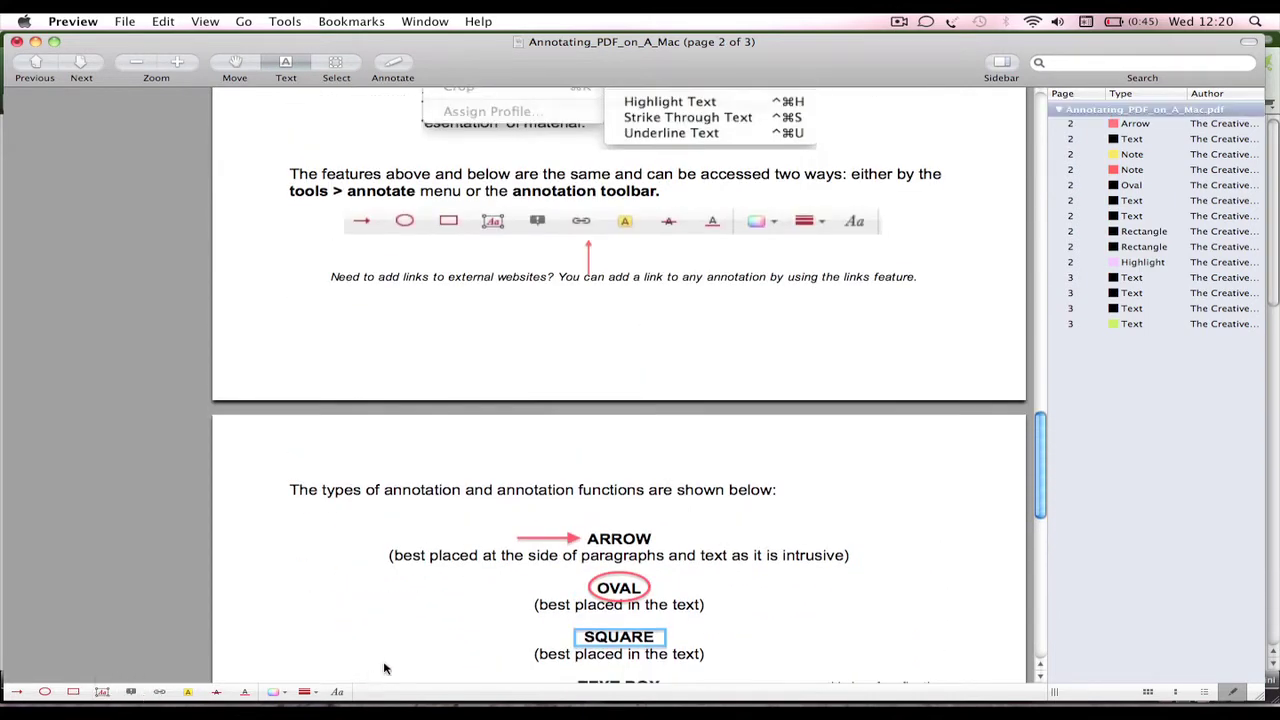
scroll(594, 333, "down", 10)
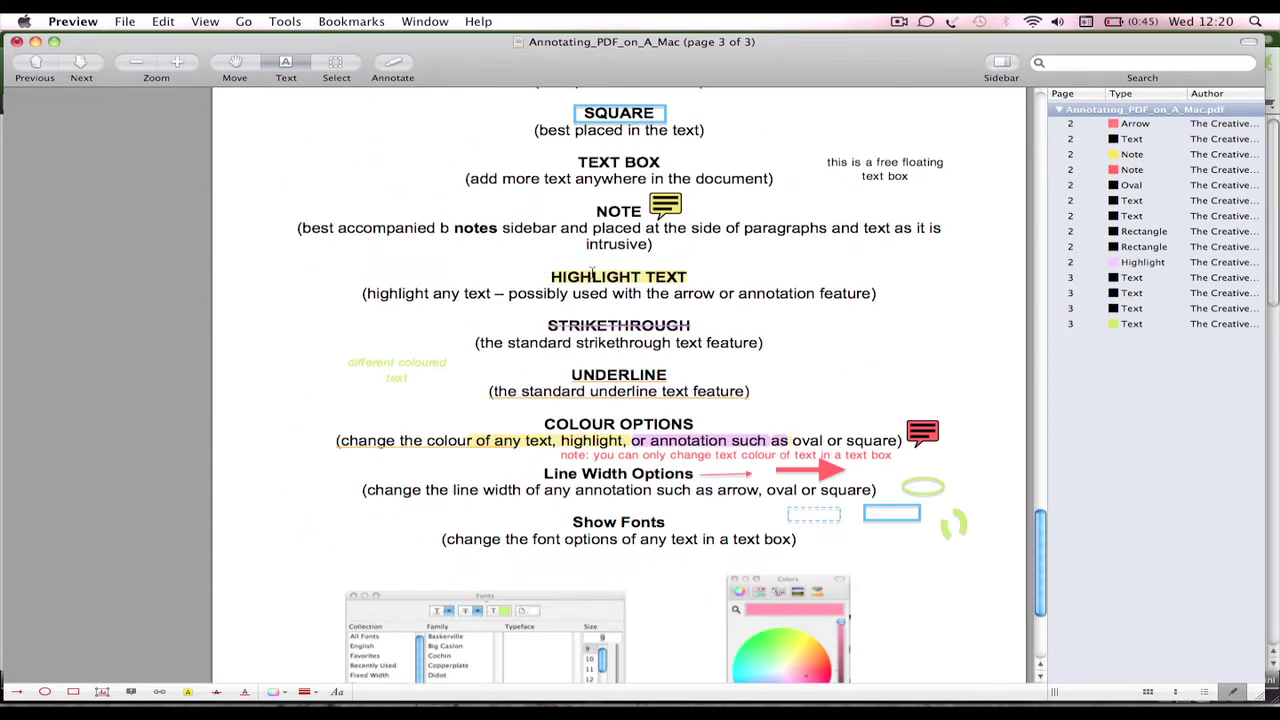
left_click_drag(745, 228, 850, 228)
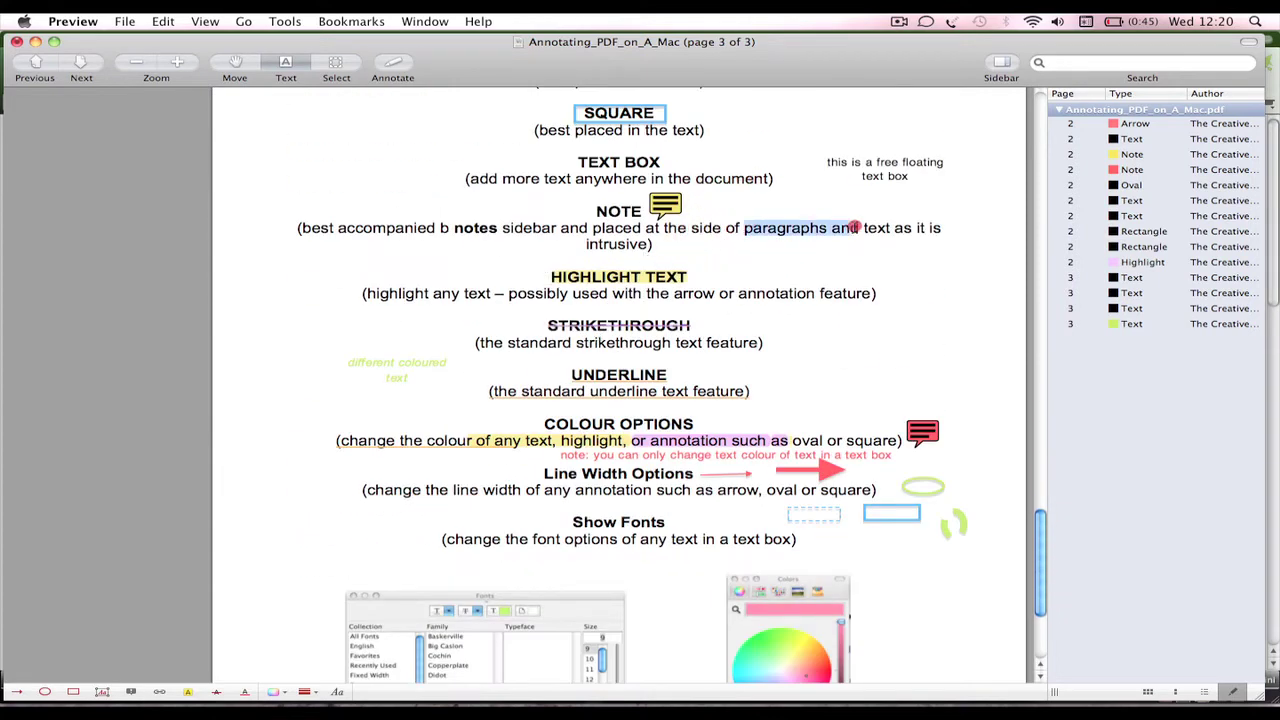
left_click(858, 228)
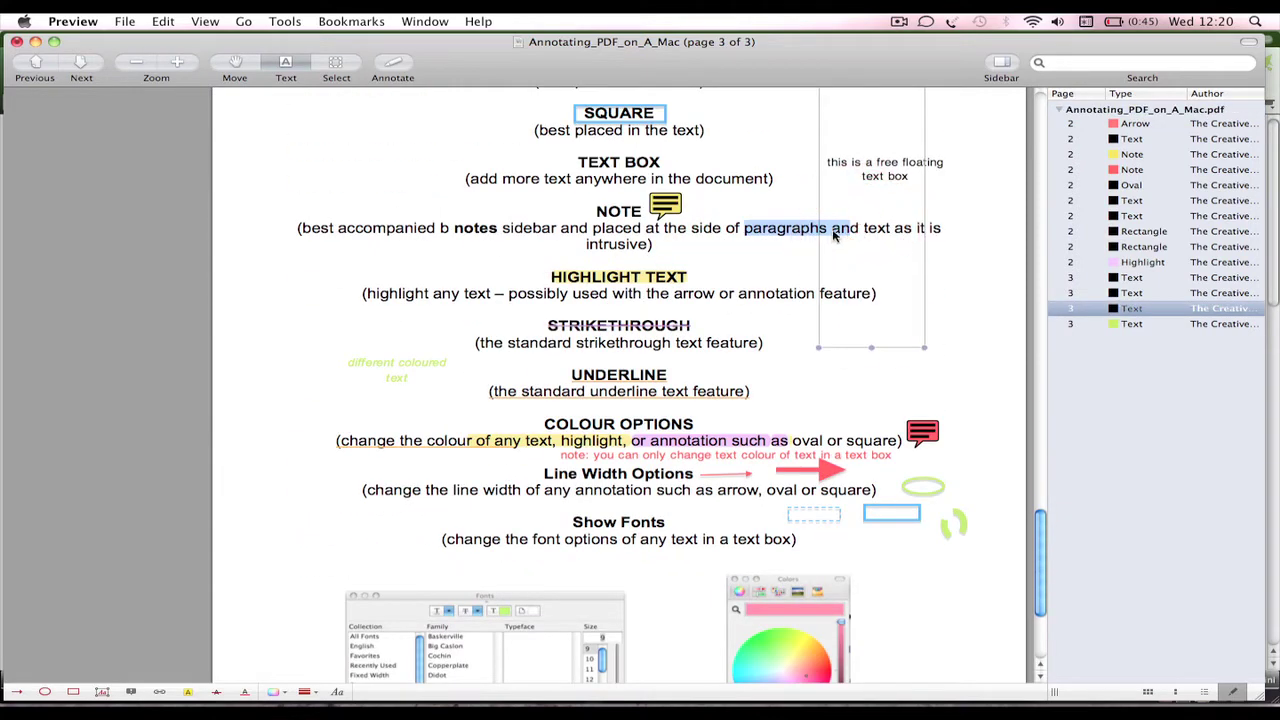
left_click_drag(824, 229, 772, 230)
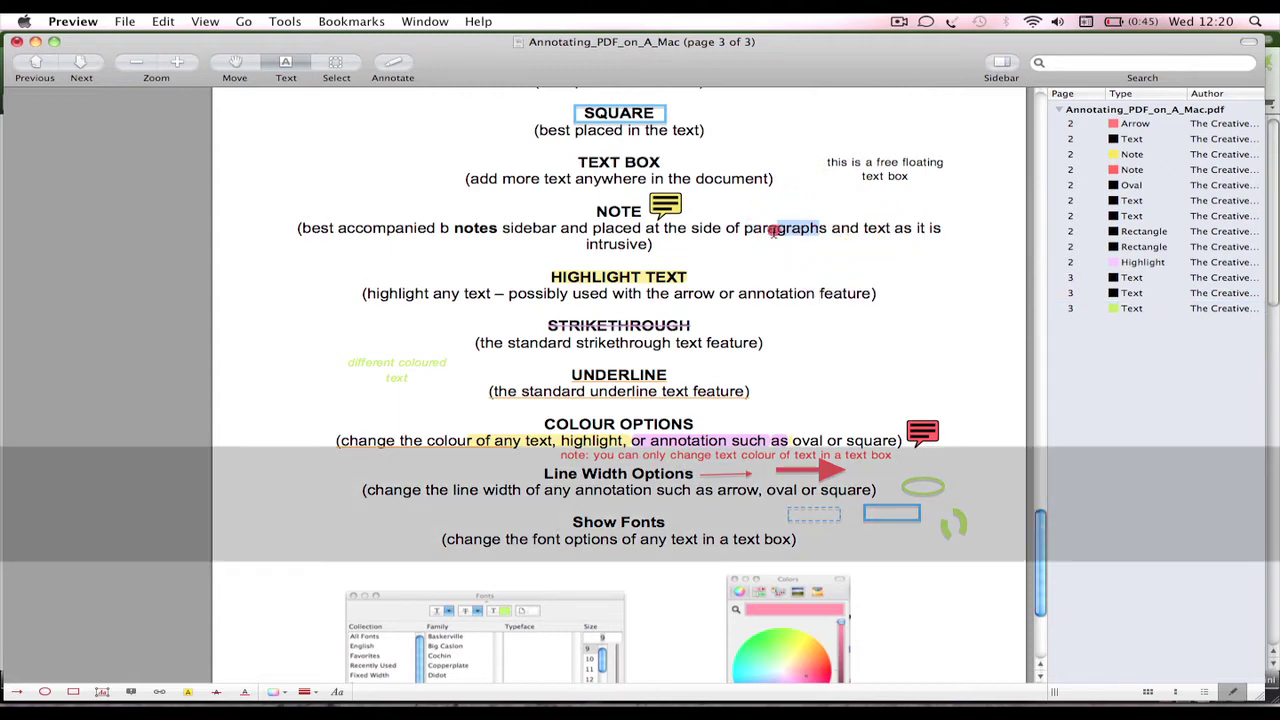
Step: Highlight the word 'paragraphs' in the NOTE line via the Tools annotate menu
triple_click(745, 230)
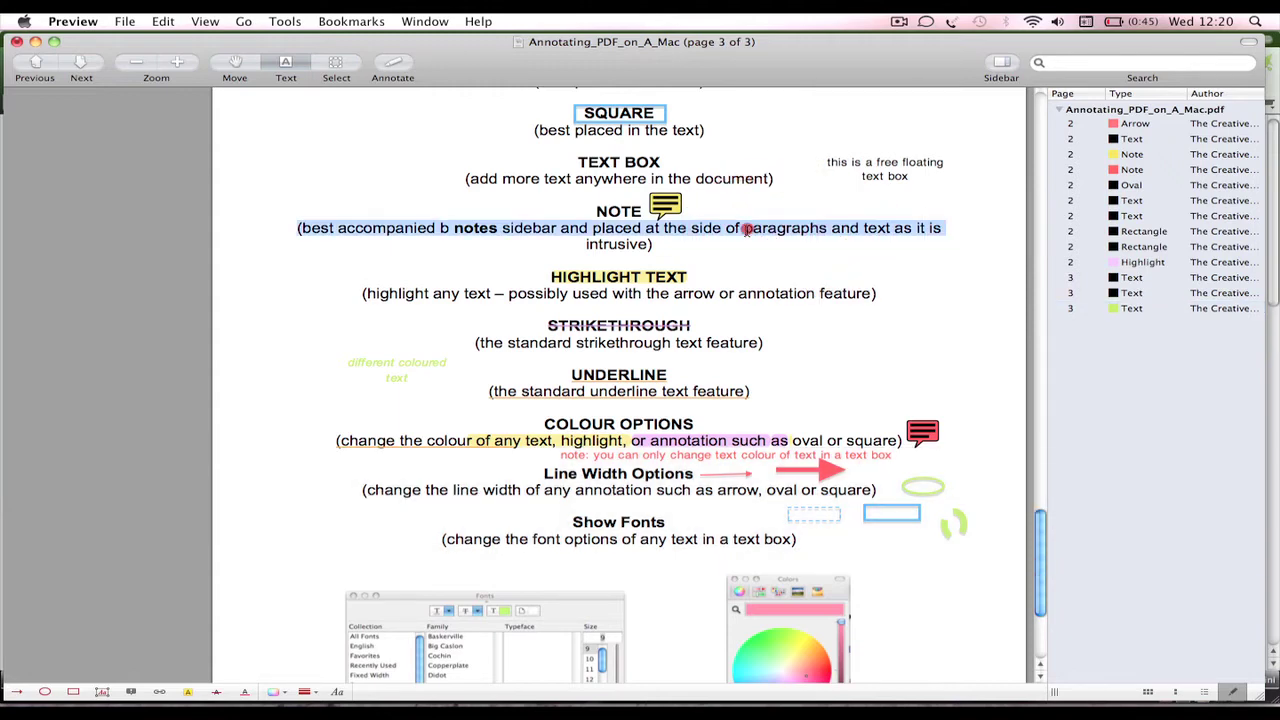
left_click(822, 230)
left_click_drag(744, 230, 828, 229)
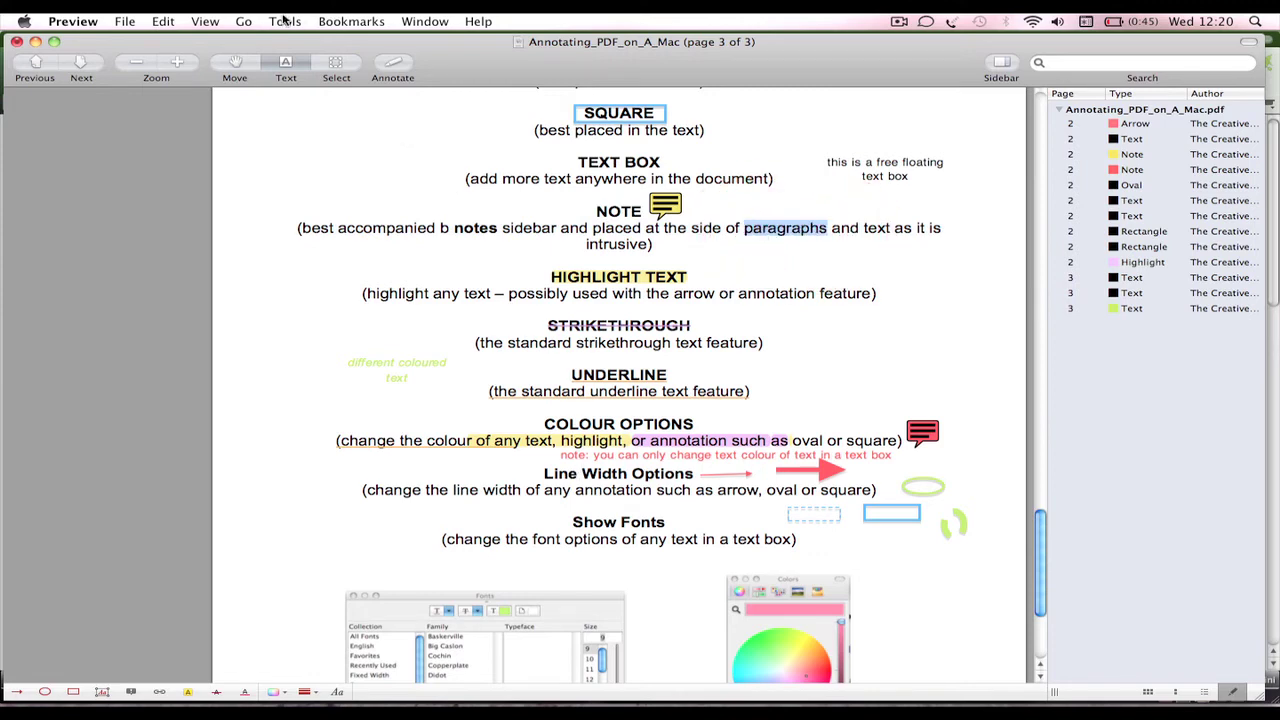
left_click(284, 21)
mouse_move(306, 170)
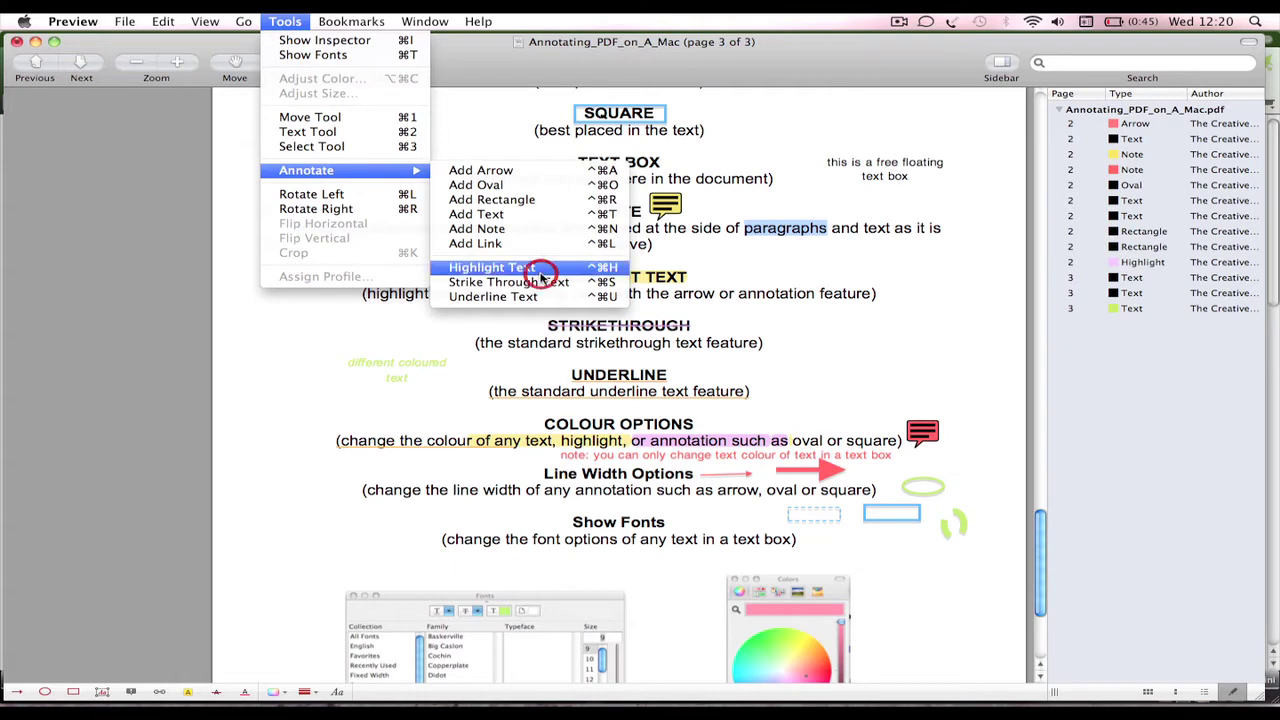
left_click(542, 277)
Step: Add a pink arrow and position it left of the NOTE description
left_click_drag(502, 229, 557, 229)
left_click(296, 22)
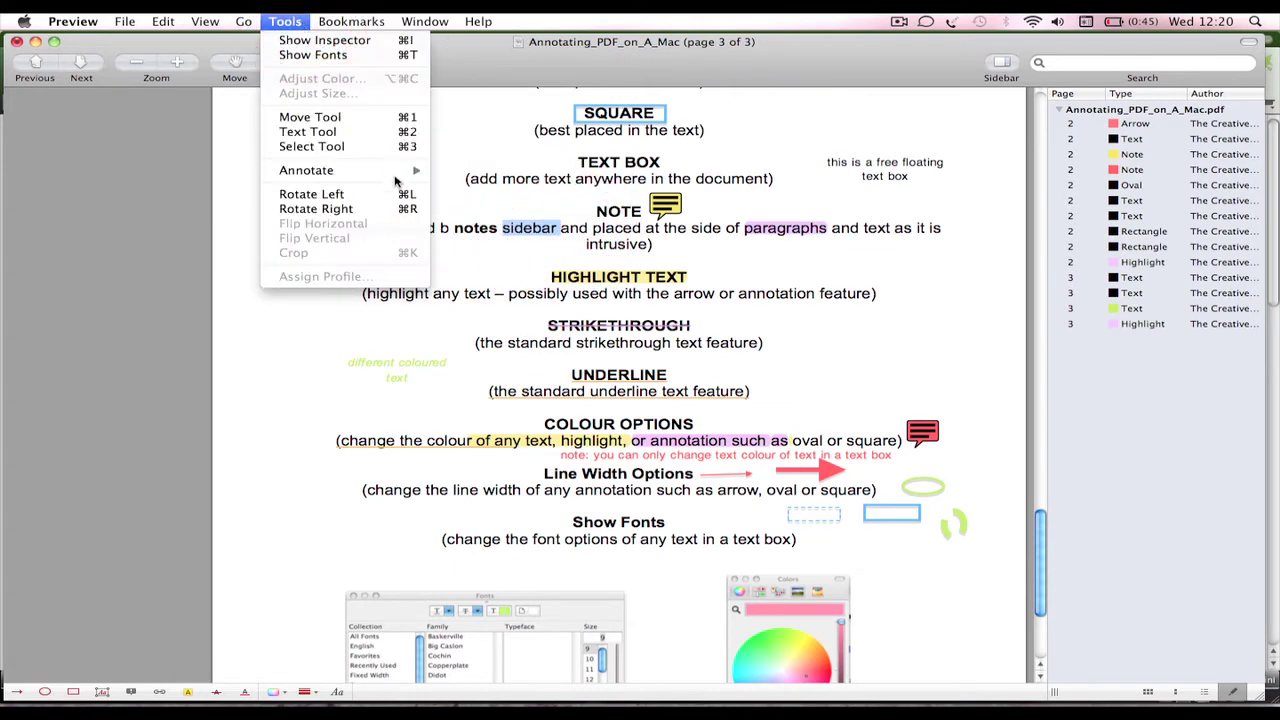
mouse_move(306, 170)
left_click(470, 169)
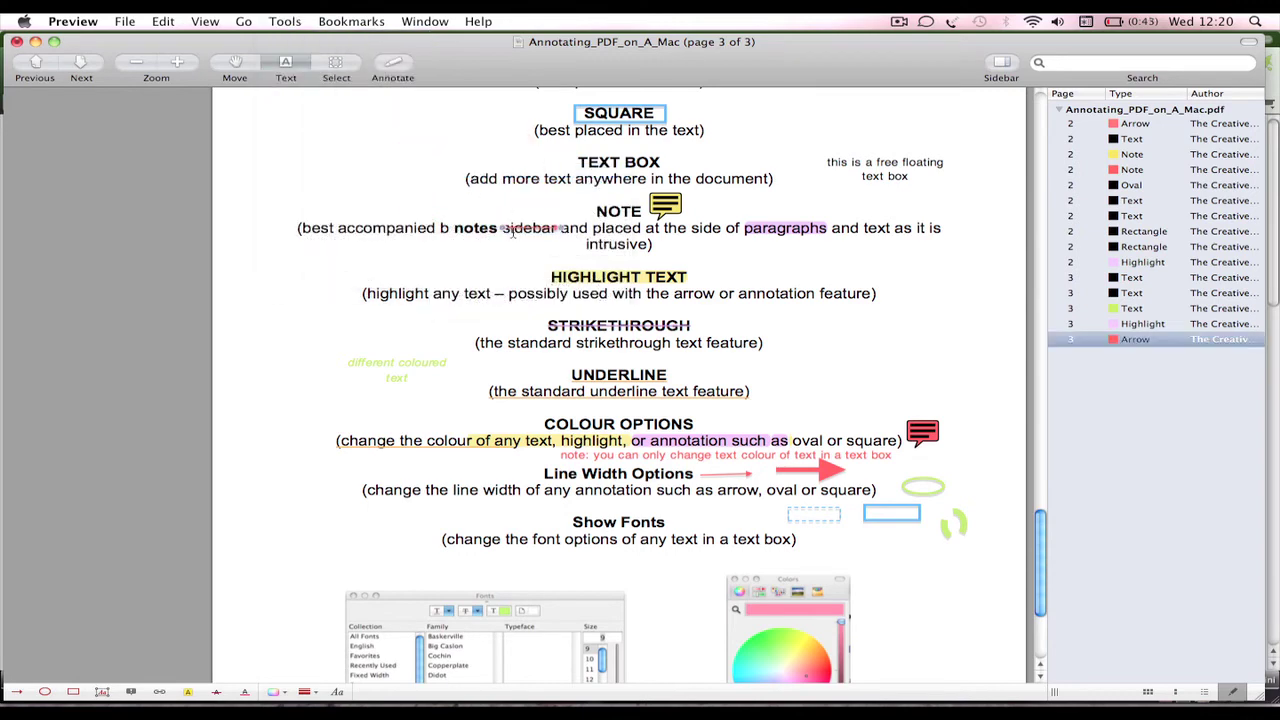
left_click(540, 226)
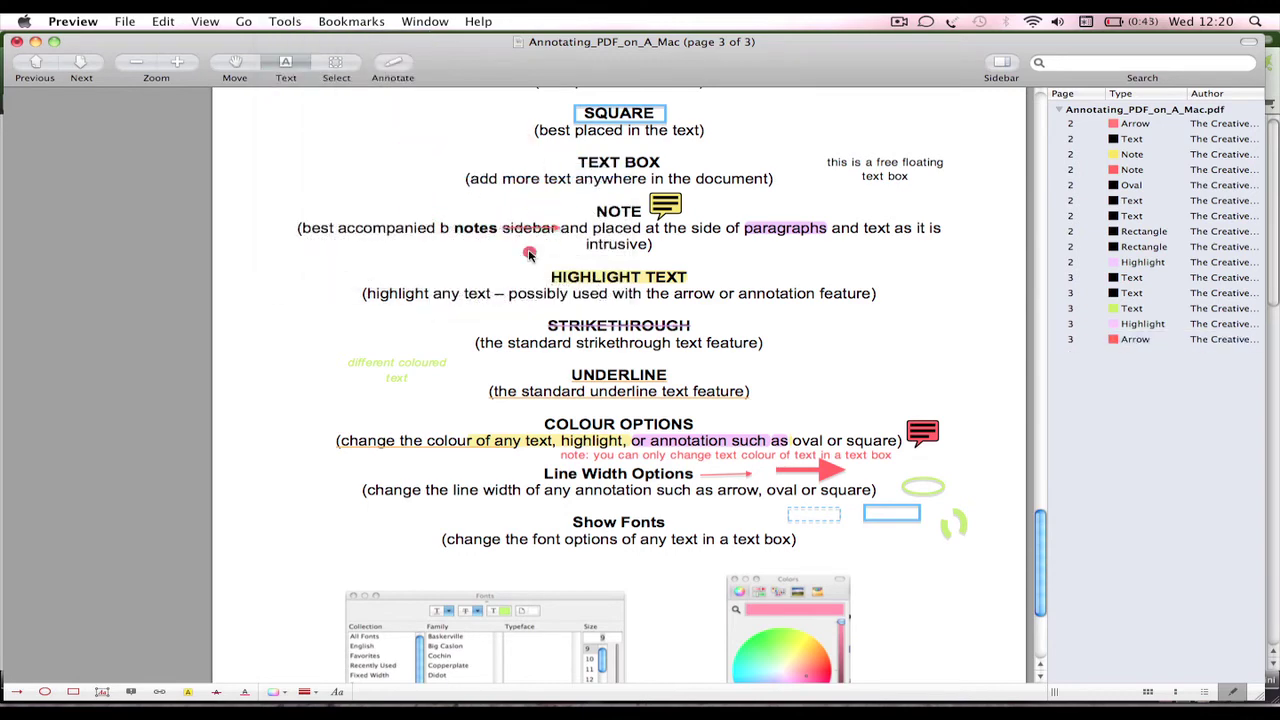
left_click(550, 226)
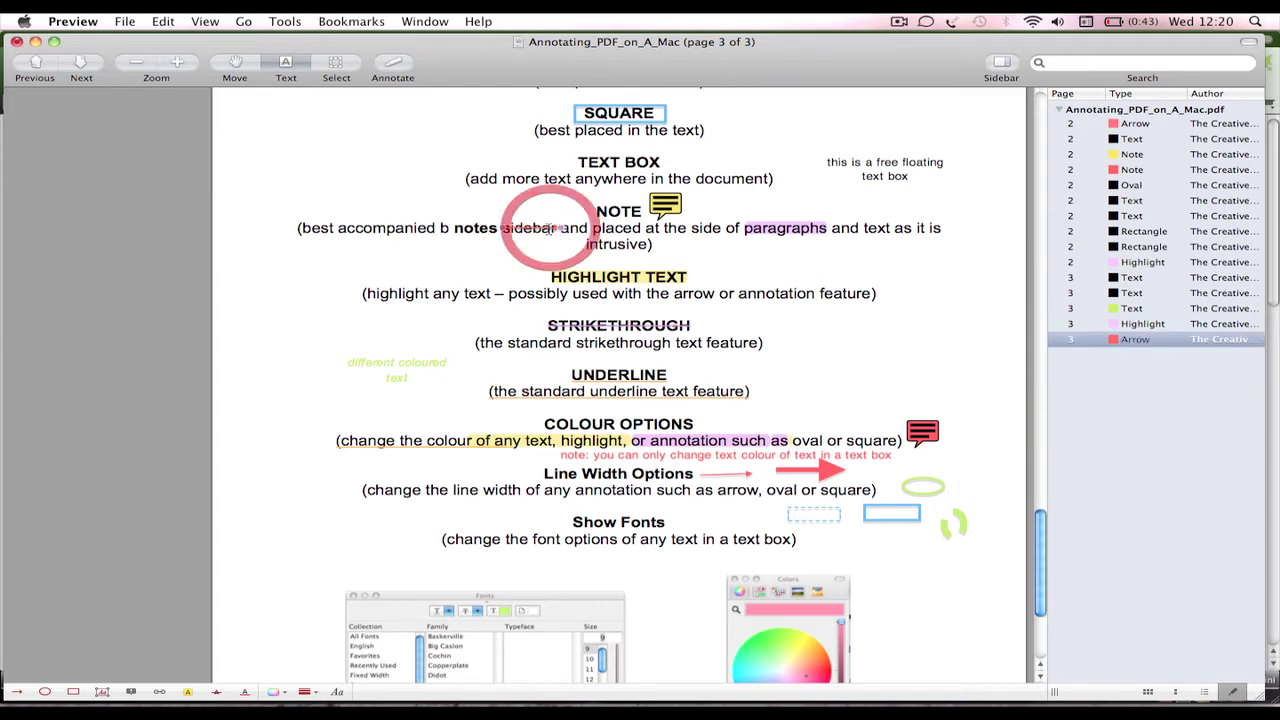
mouse_move(555, 231)
left_mouse_down()
mouse_move(533, 217)
mouse_move(395, 207)
mouse_move(497, 230)
left_mouse_up()
left_click(390, 207)
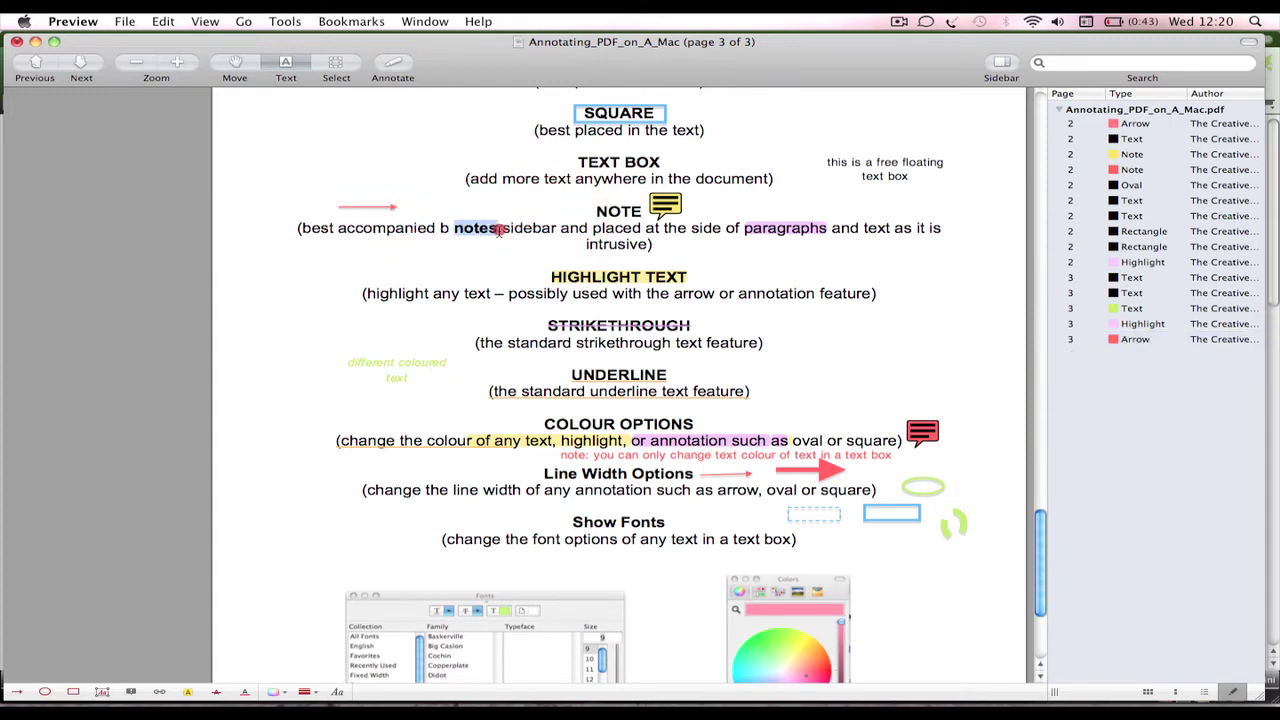
Step: Box the word 'notes' with a black rectangle
left_click(280, 20)
mouse_move(306, 170)
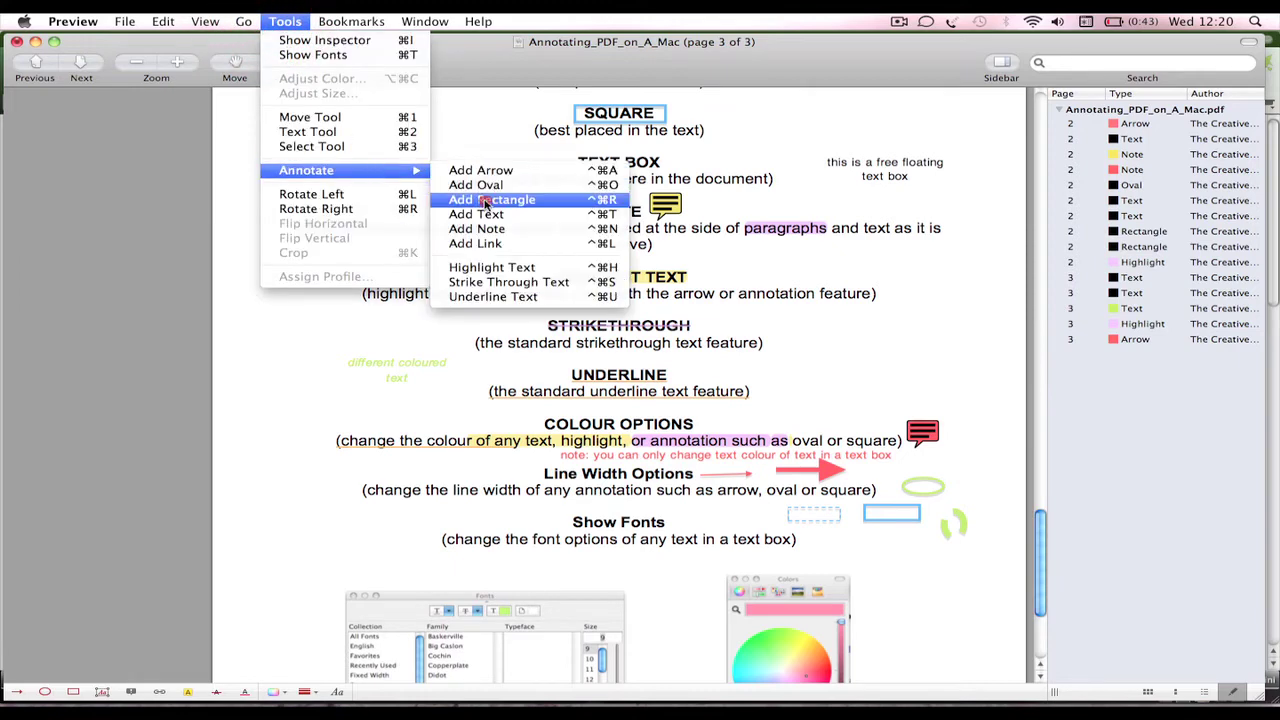
left_click(483, 199)
left_click(483, 237)
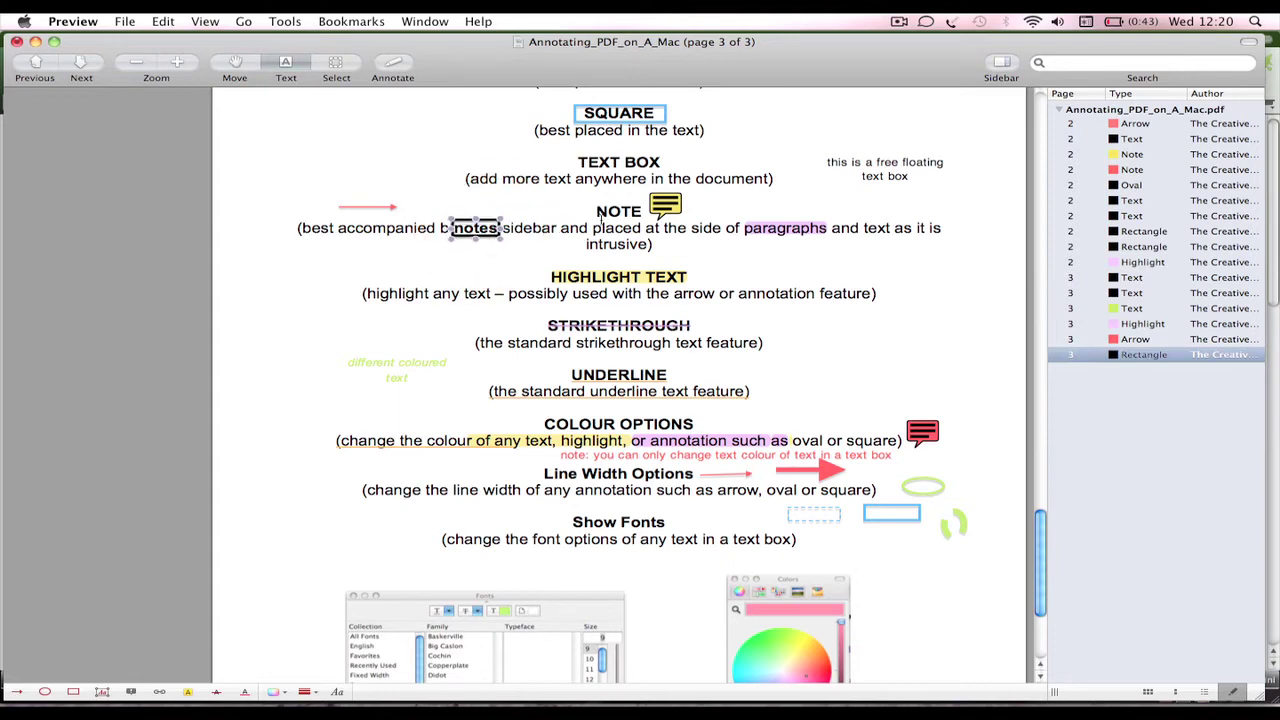
left_click(604, 264)
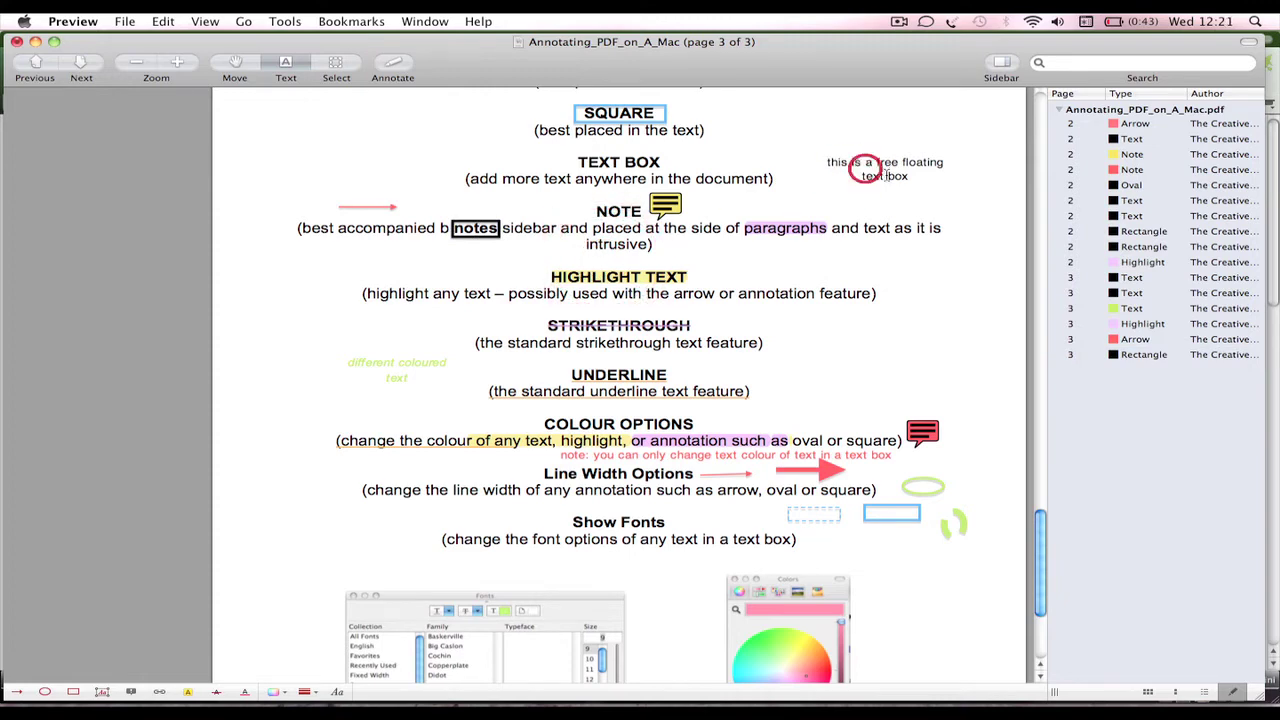
Step: Step through every annotation in the sidebar list across pages 2 and 3
left_click(1113, 140)
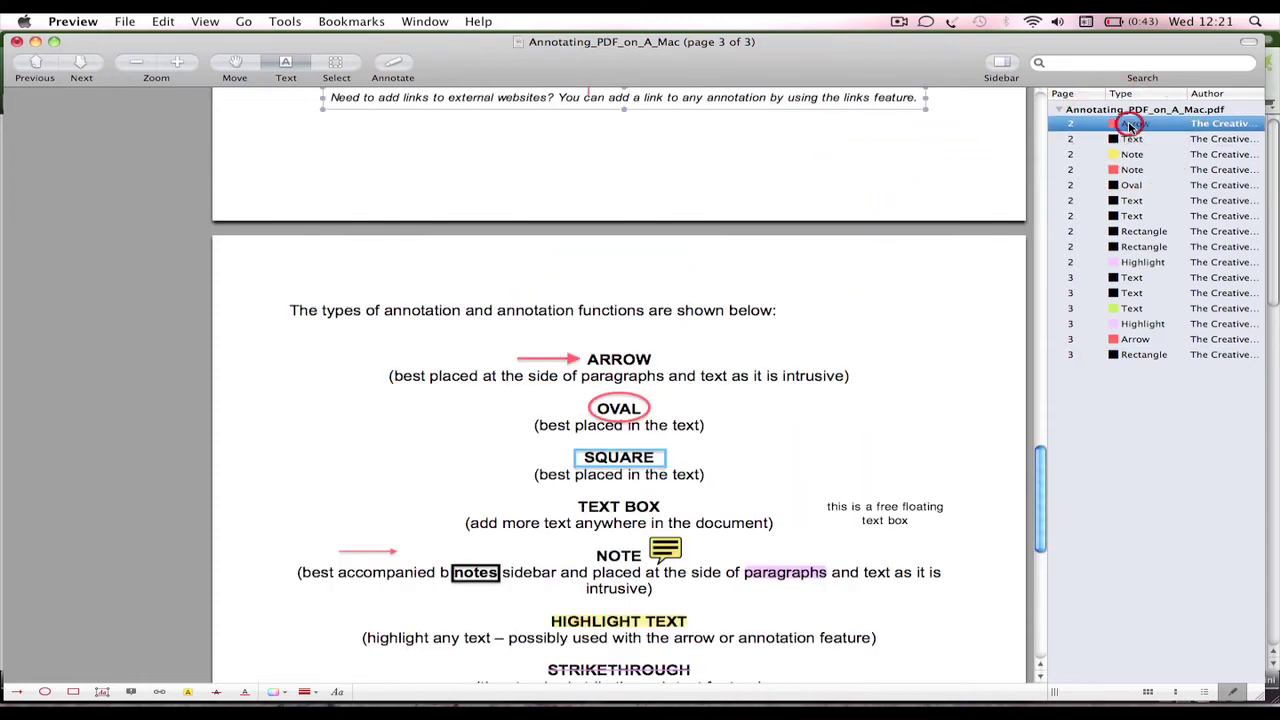
left_click(1130, 169)
left_click(1140, 247)
left_click(1123, 308)
left_click(1095, 323)
left_click(1075, 352)
left_click(1100, 170)
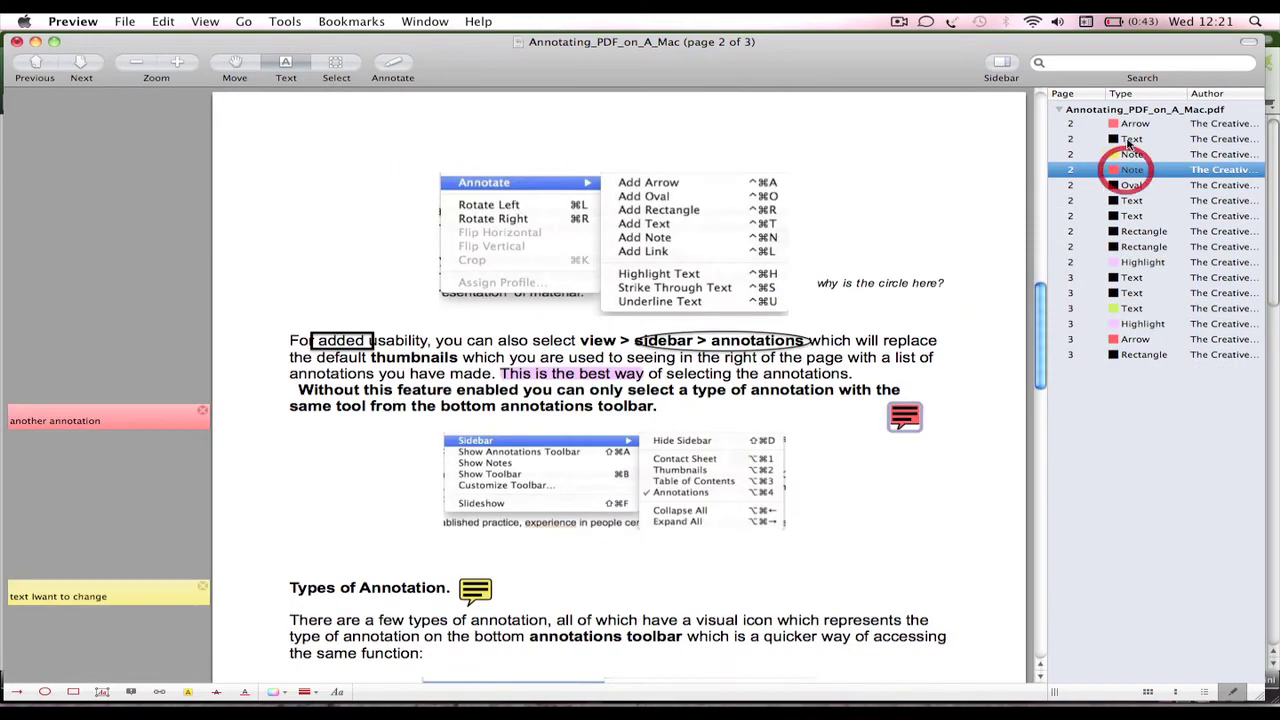
left_click(1124, 135)
left_click(1131, 152)
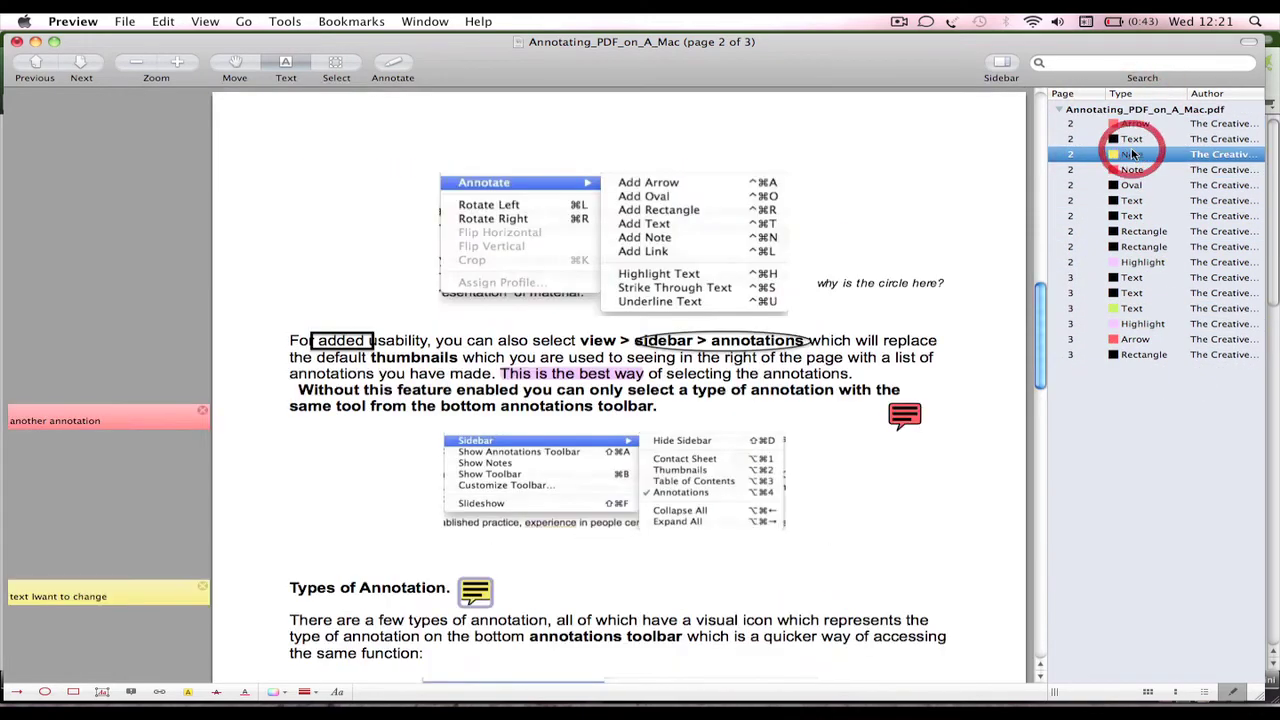
left_click(1135, 185)
left_click(1136, 200)
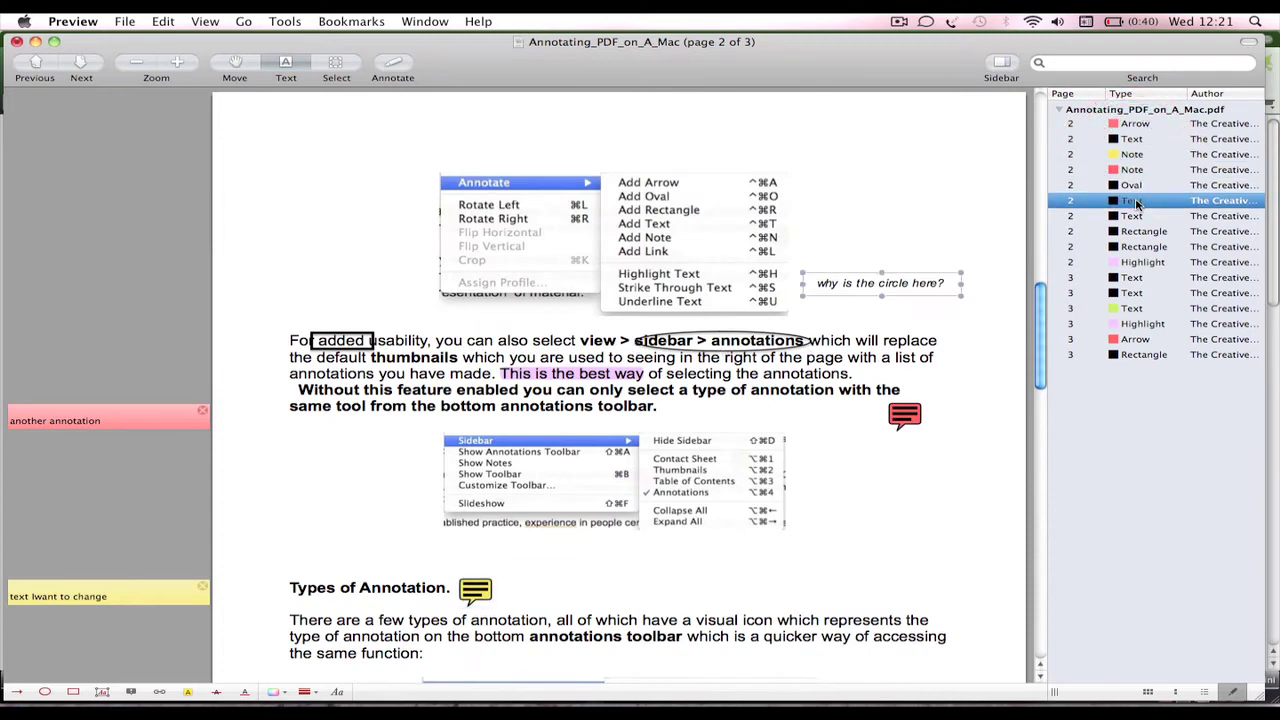
left_click(1132, 233)
left_click(1132, 246)
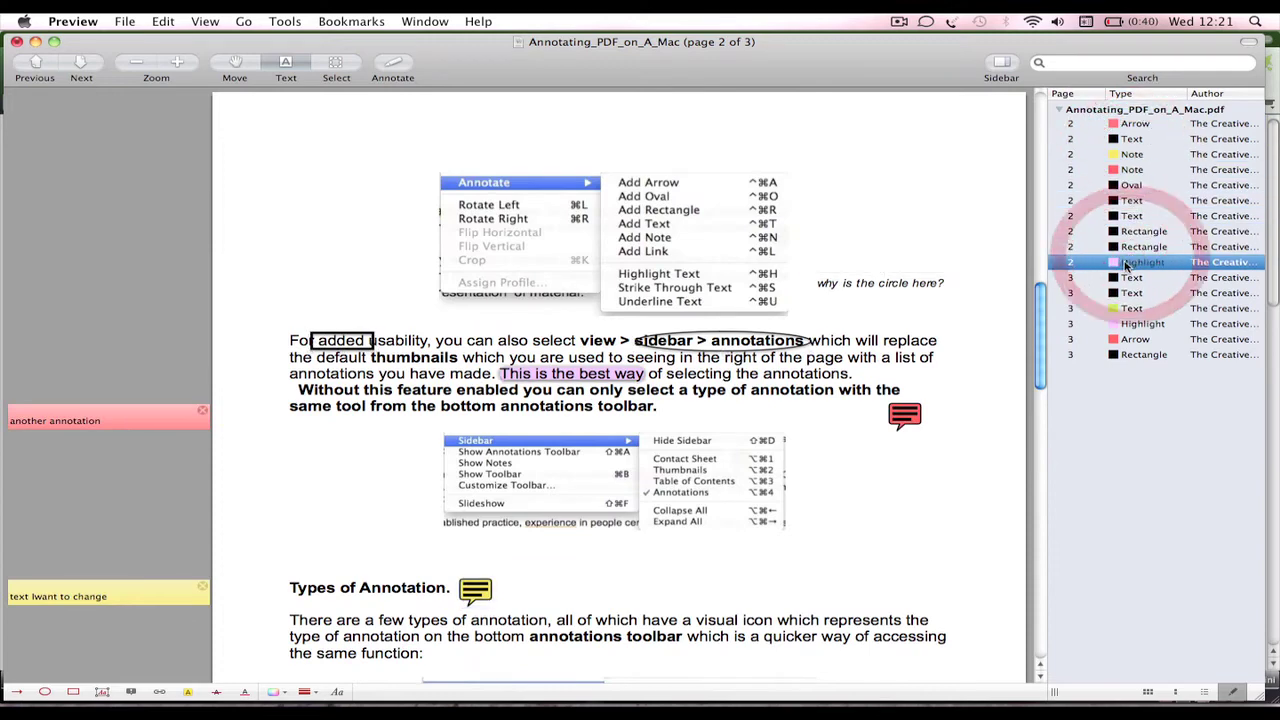
left_click(1132, 277)
left_click(1136, 308)
left_click(1141, 339)
left_click(1146, 292)
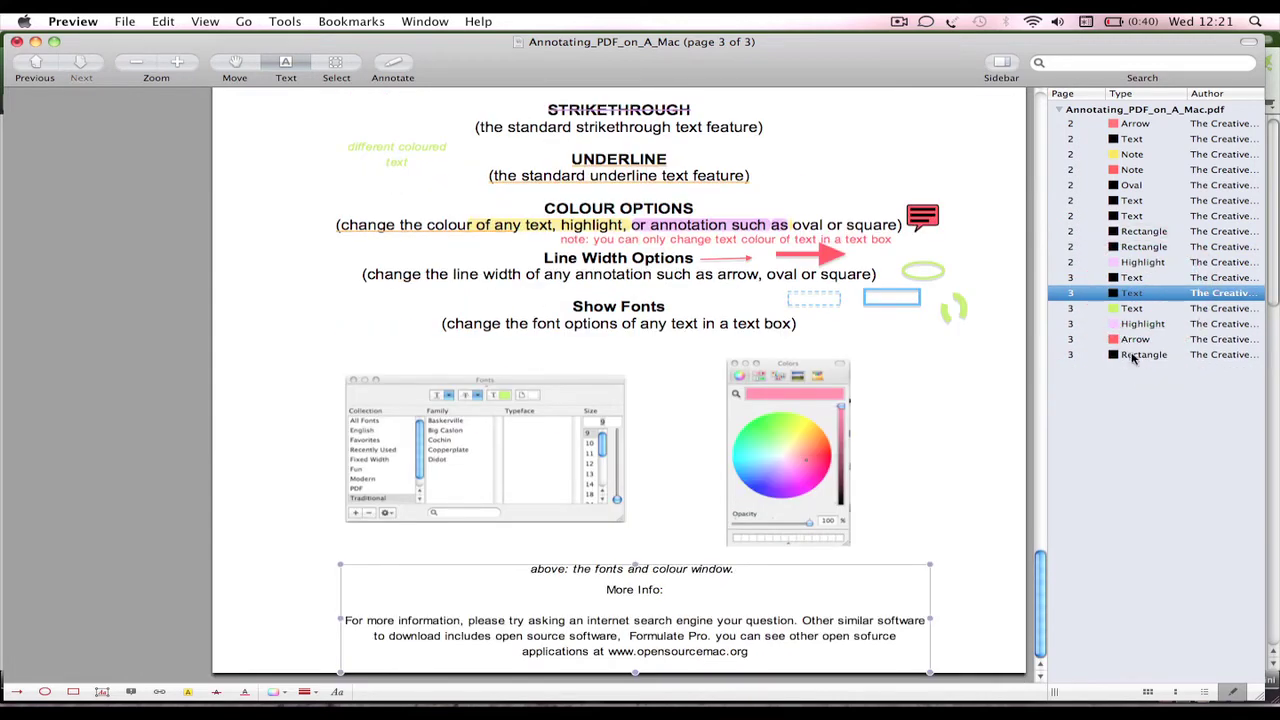
left_click(1140, 355)
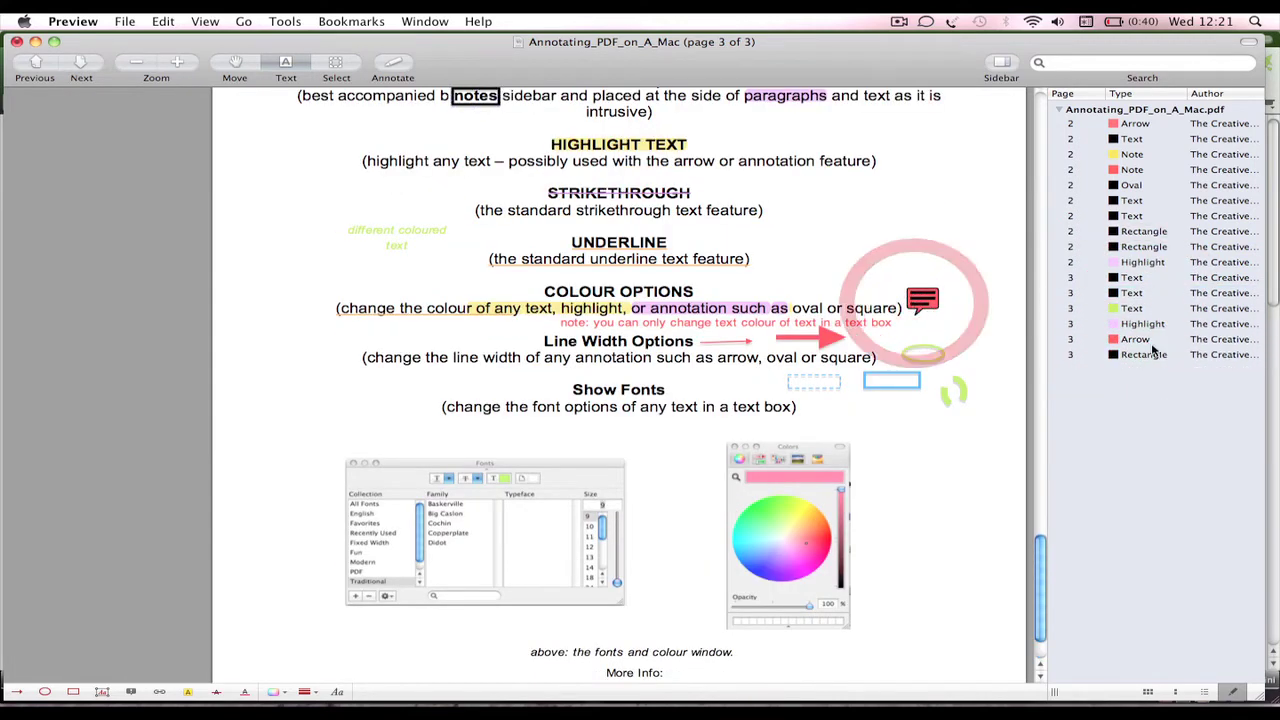
Step: Revisit the page 2 yellow note, text annotation and first arrow annotation
left_click(1133, 154)
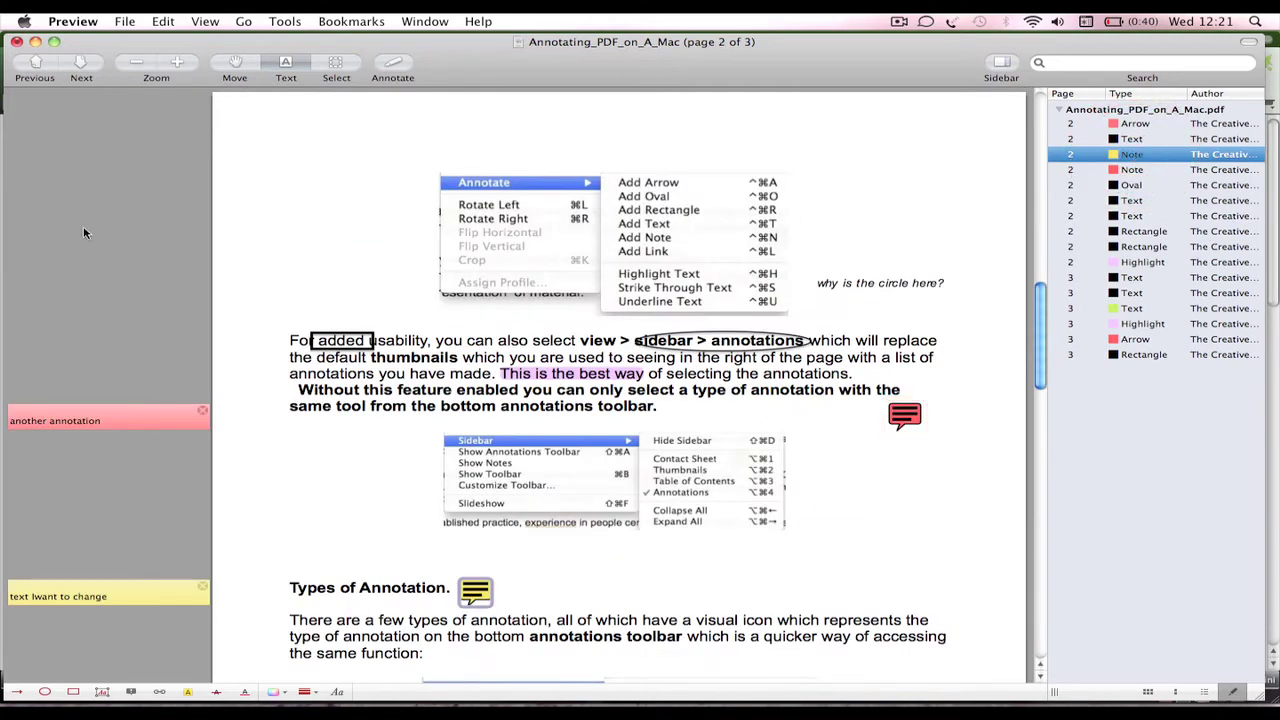
left_click(1090, 201)
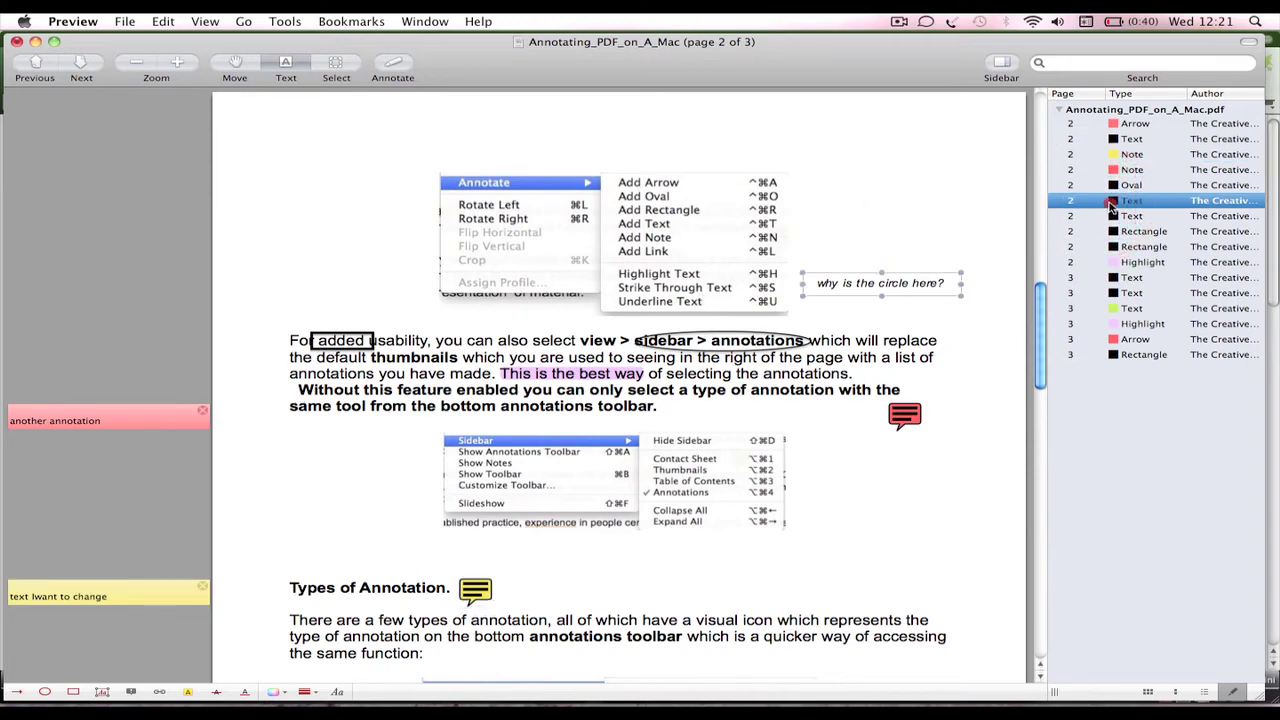
left_click(1147, 155)
left_click(1138, 124)
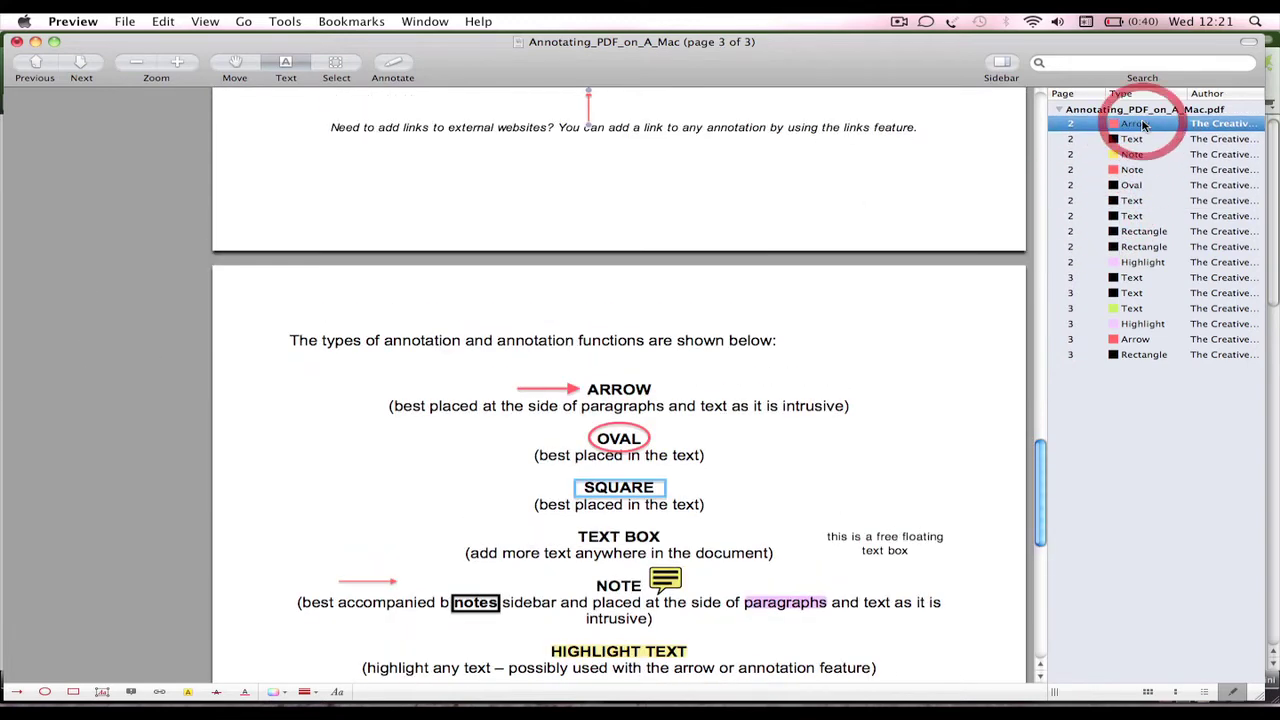
left_click(1115, 155)
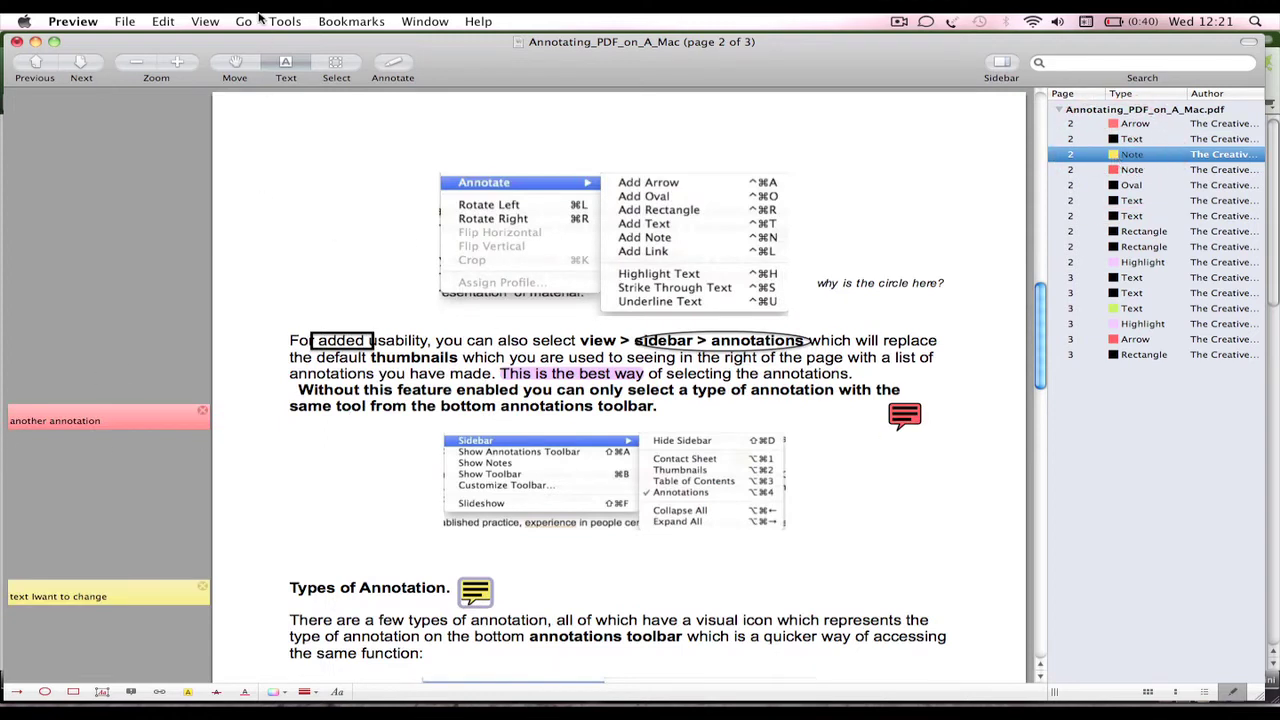
Step: Hide the notes, show them again, then scroll back to the top of page 1
left_click(205, 21)
mouse_move(224, 190)
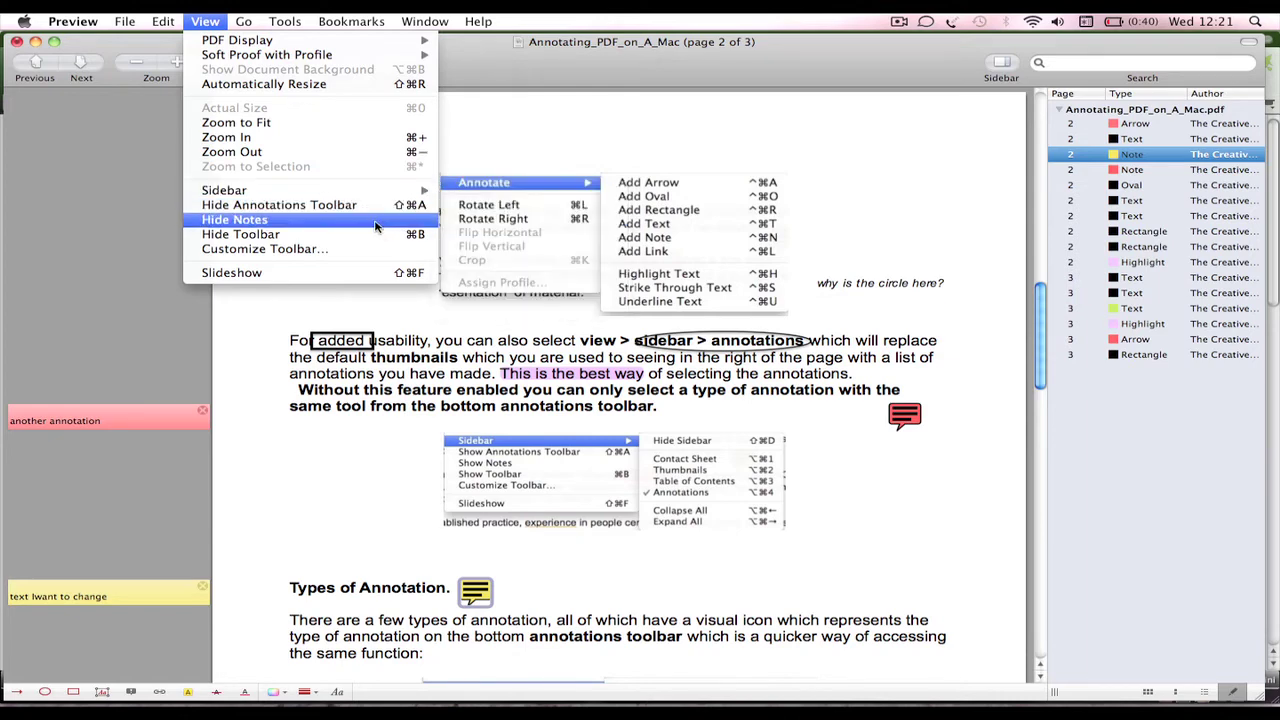
left_click(364, 218)
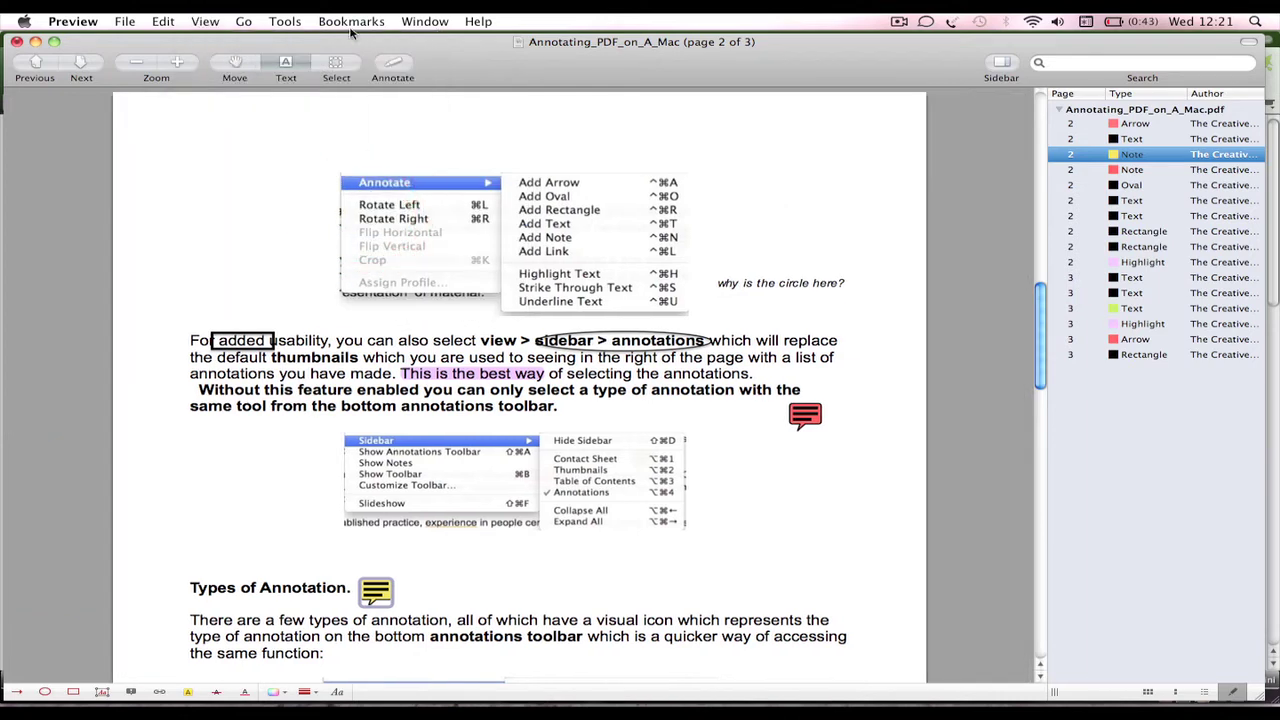
left_click(210, 21)
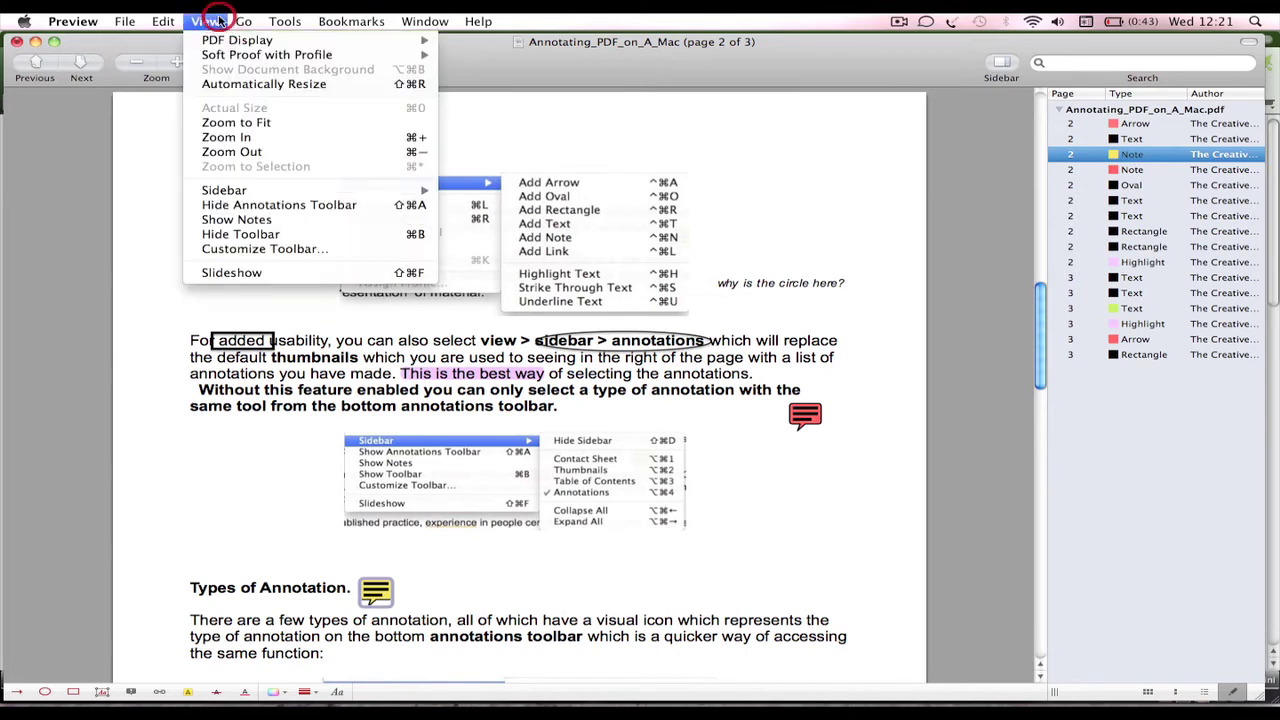
left_click(272, 221)
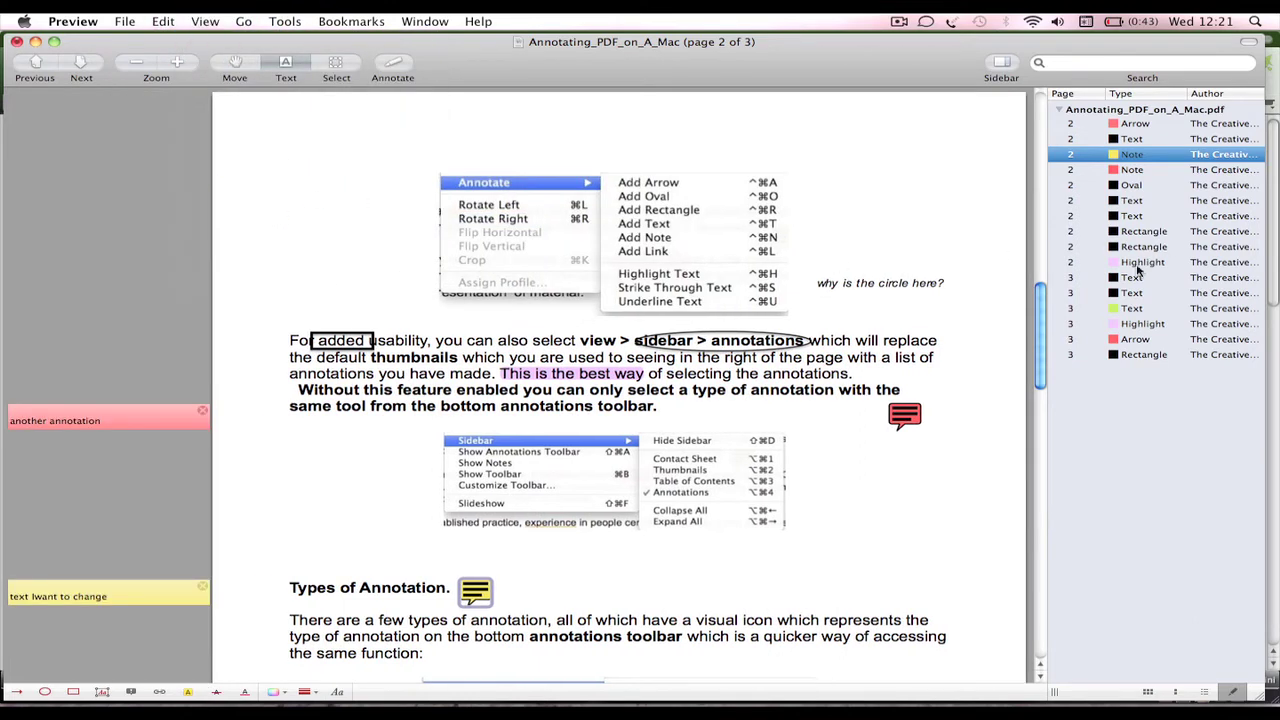
left_click_drag(1046, 326, 1050, 616)
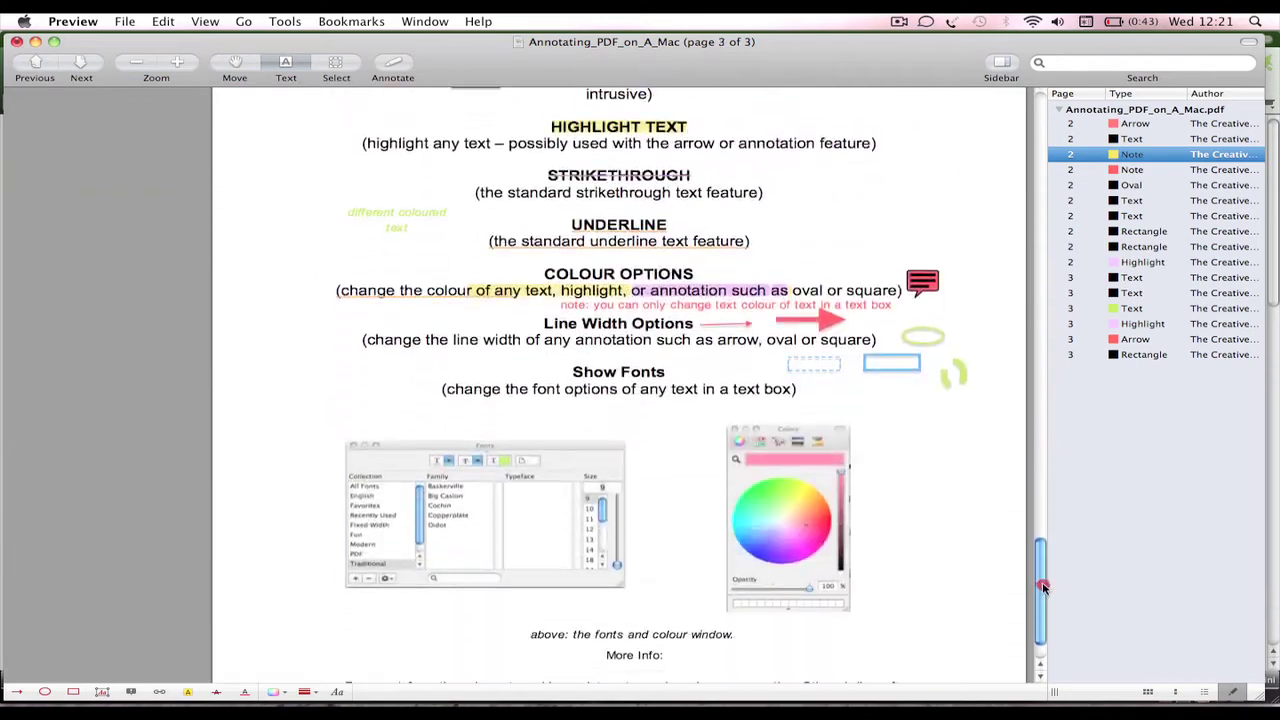
left_click_drag(1050, 616, 1000, 45)
Step: Save the annotated PDF, close it, and reopen it from the Desktop folder
left_click(125, 21)
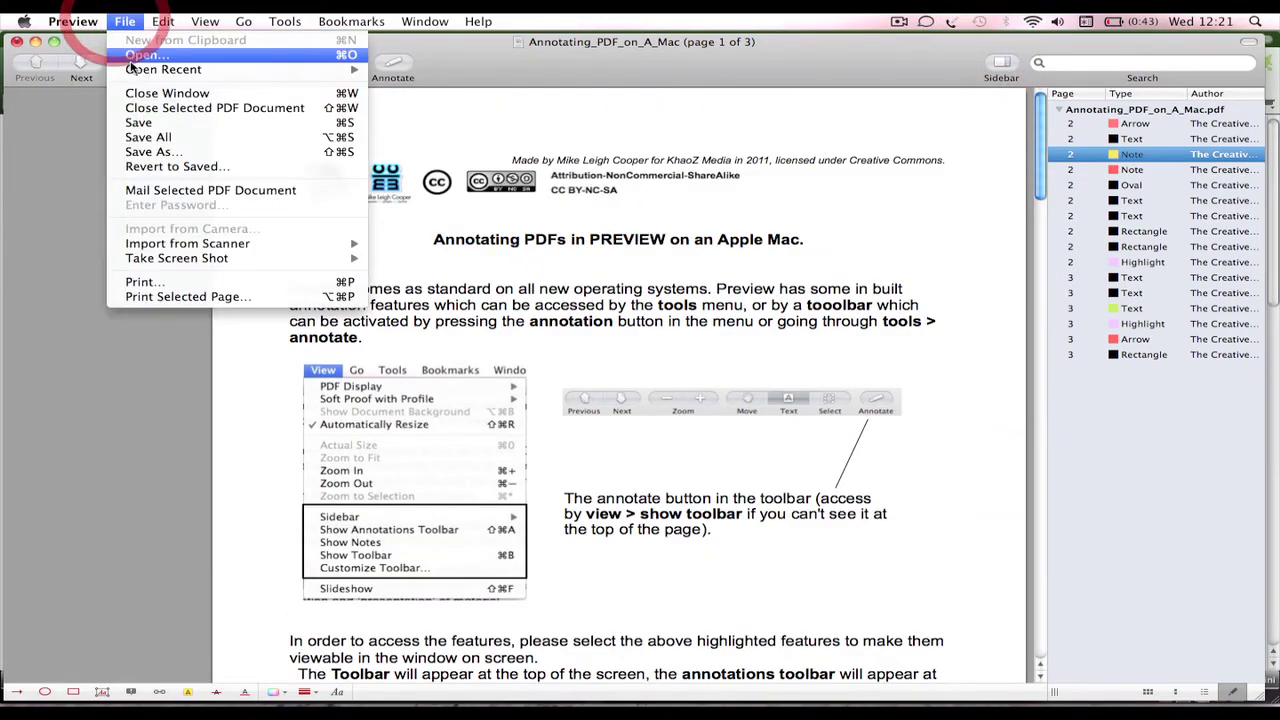
left_click(160, 121)
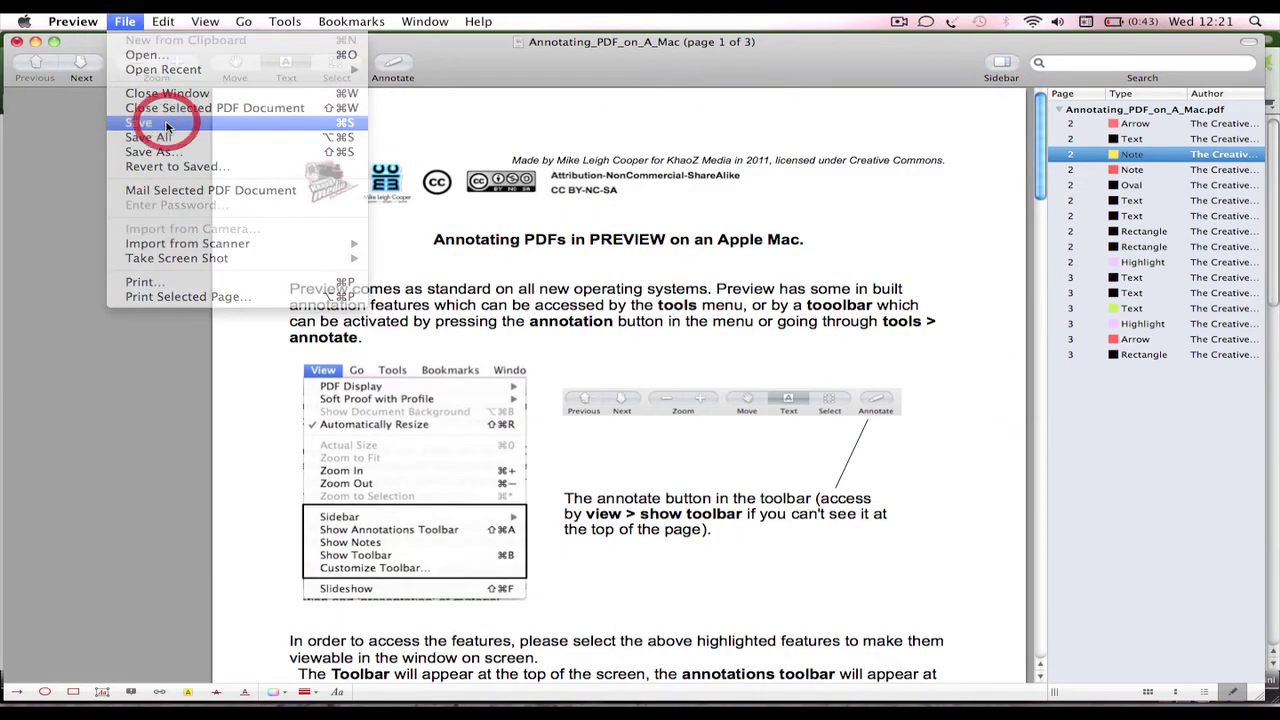
left_click(16, 42)
left_click(508, 345)
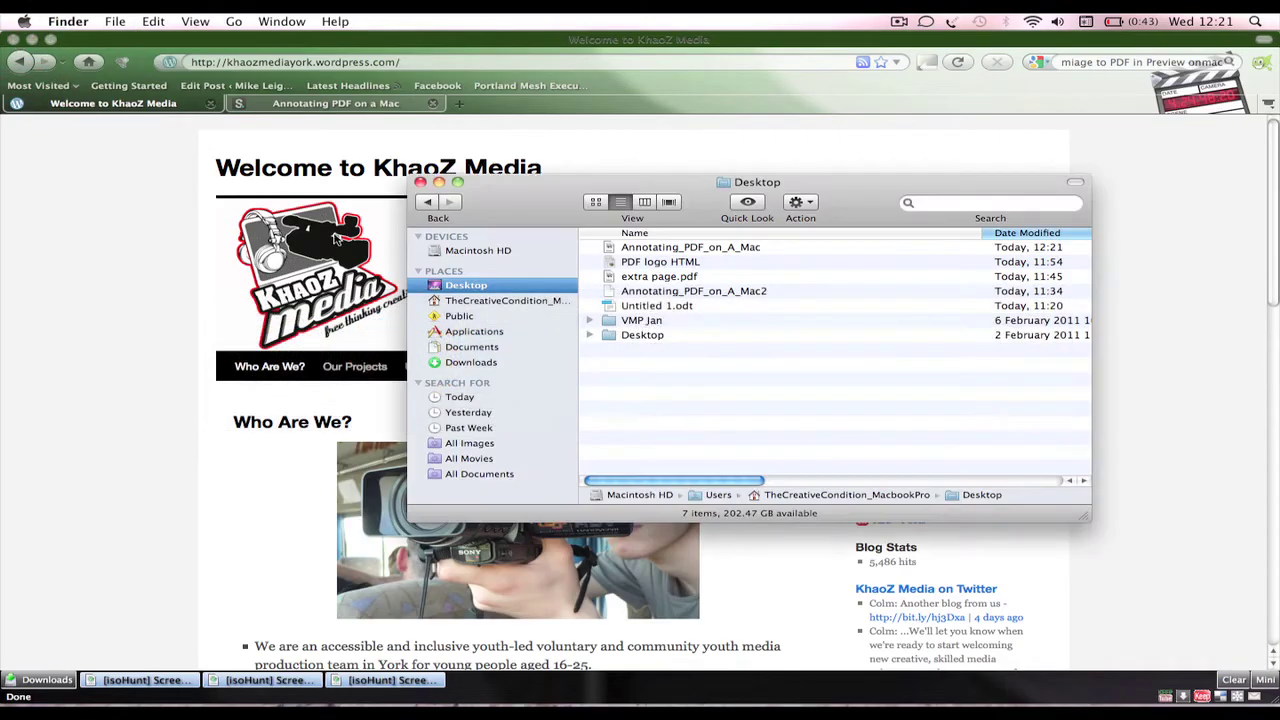
double_click(692, 249)
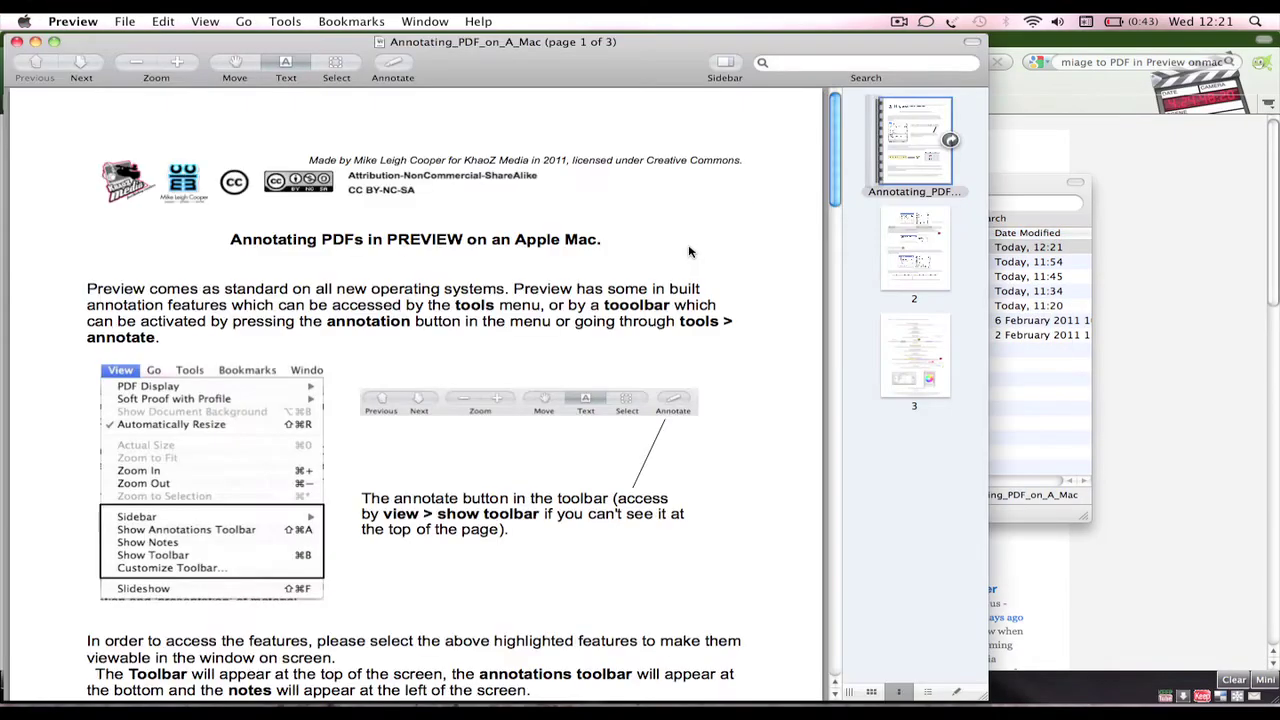
Step: Show the annotation tools for the reopened PDF and enlarge its window
left_click(205, 21)
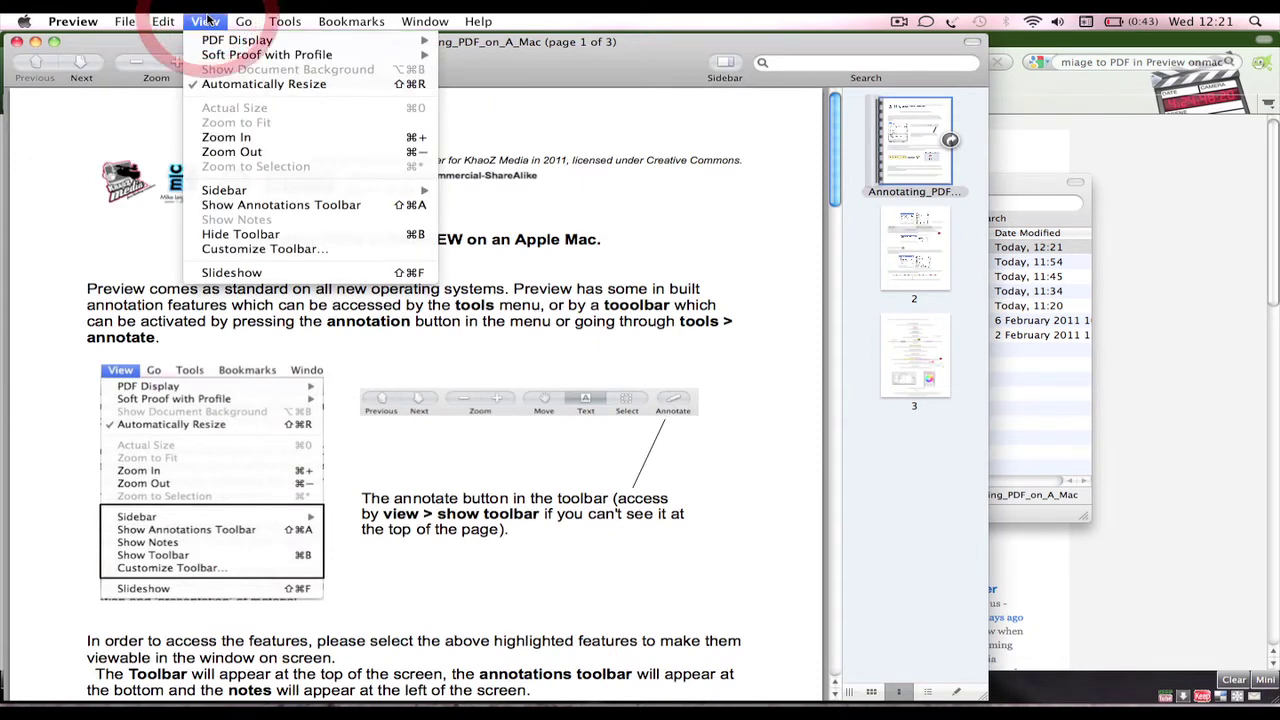
left_click(313, 206)
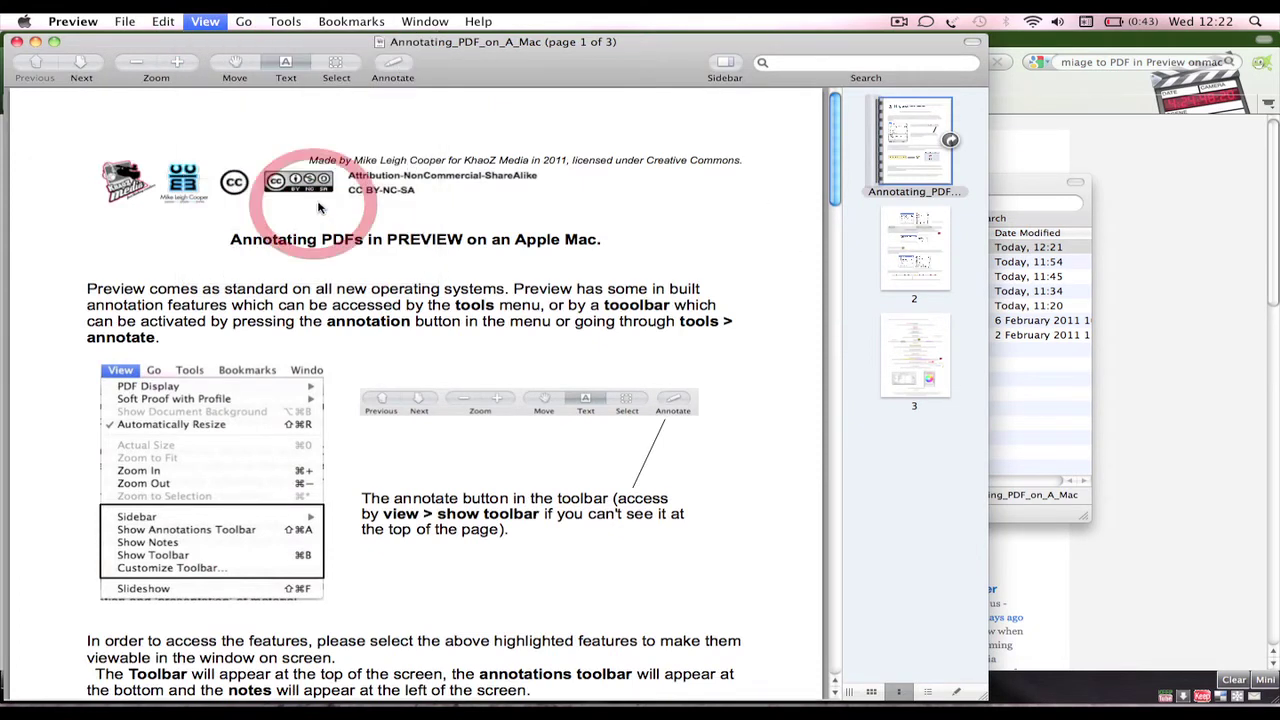
left_click(206, 21)
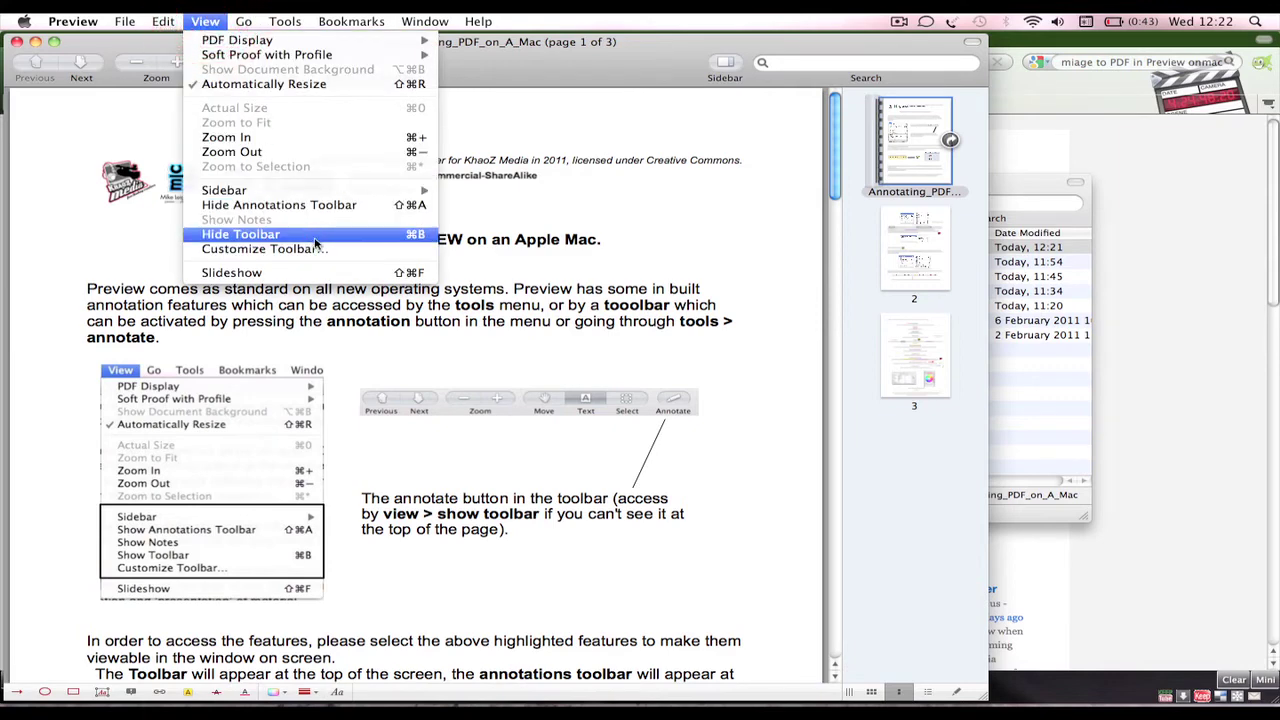
left_click(730, 226)
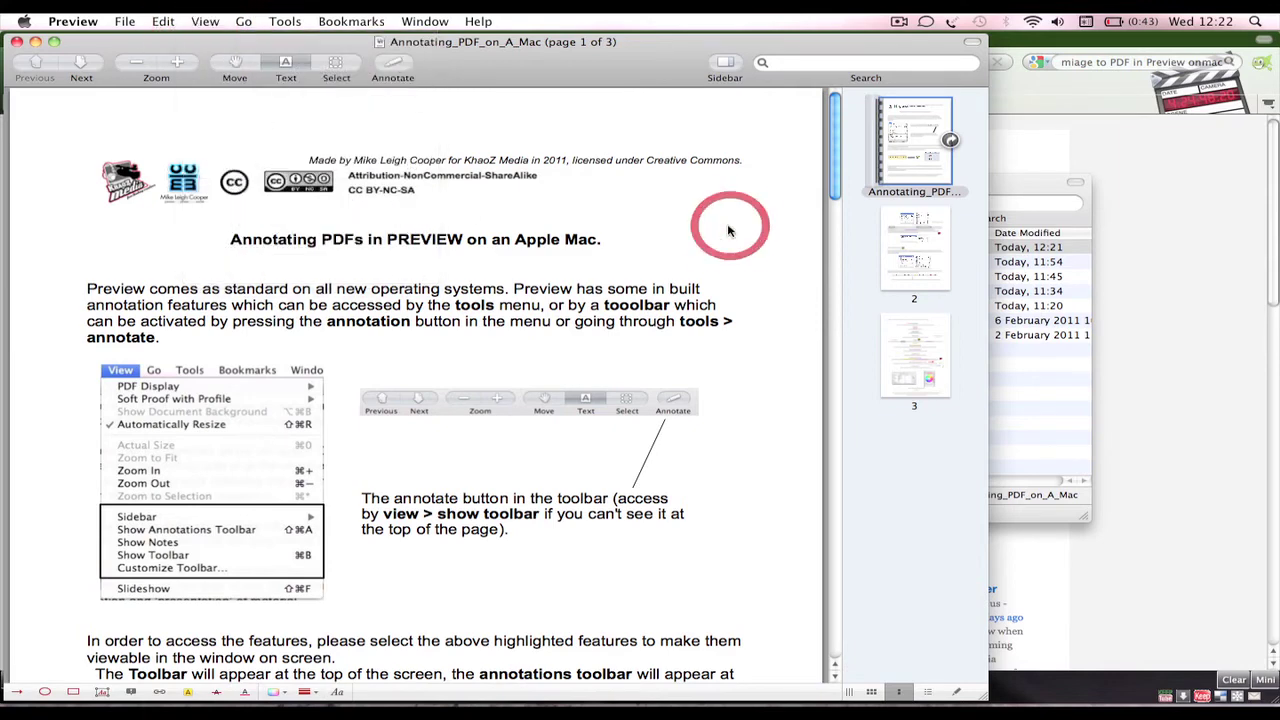
Step: On page 2, delete the red 'another annotation' note
left_click(915, 250)
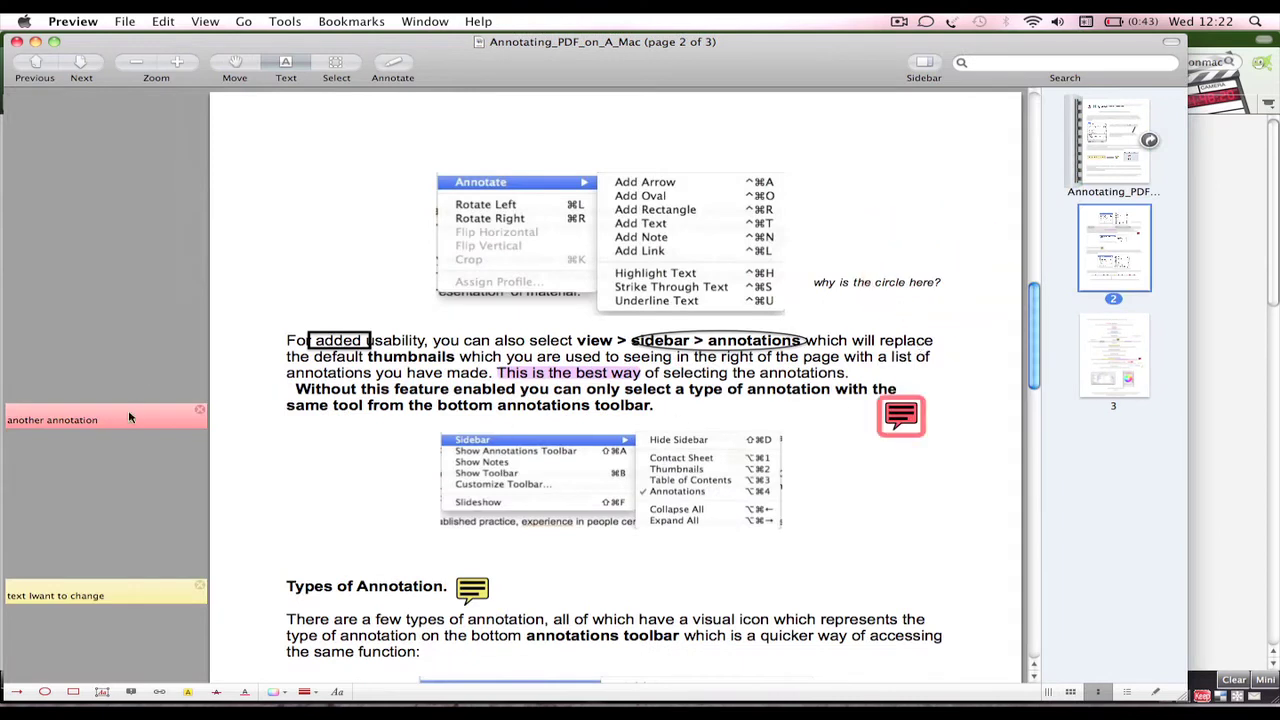
left_click(128, 424)
left_click(900, 413)
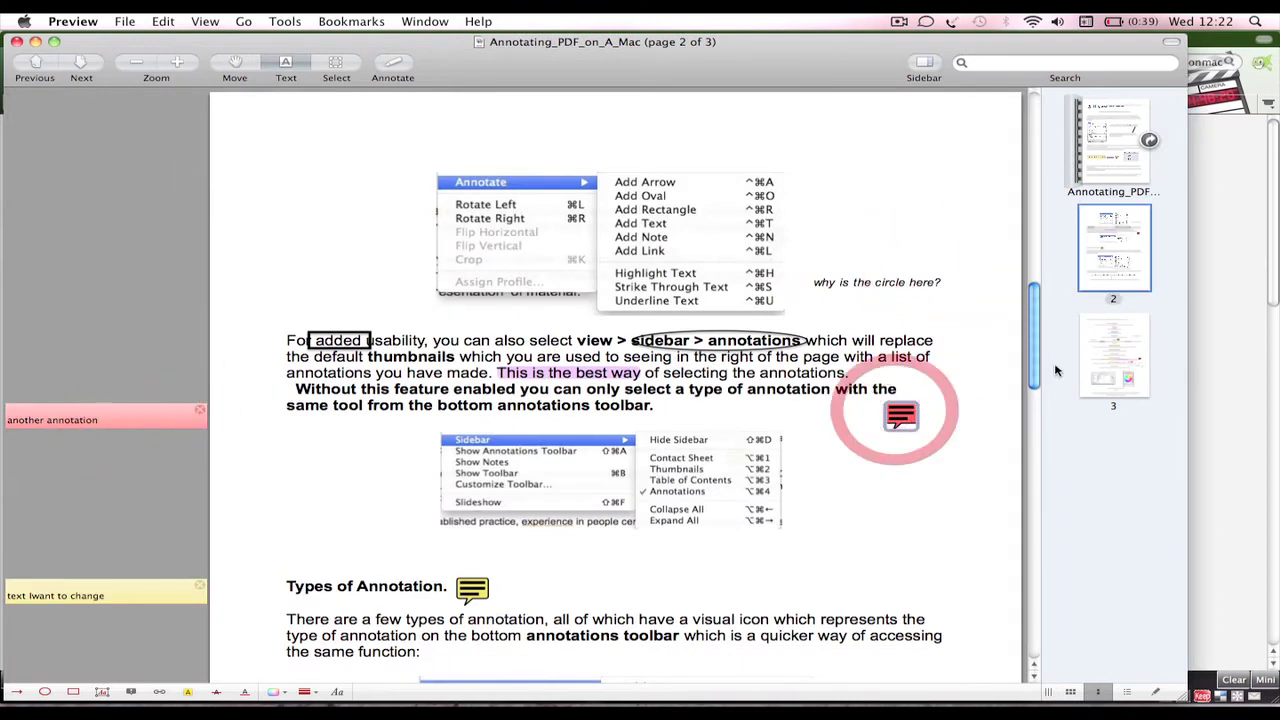
left_click_drag(1036, 362, 1036, 388)
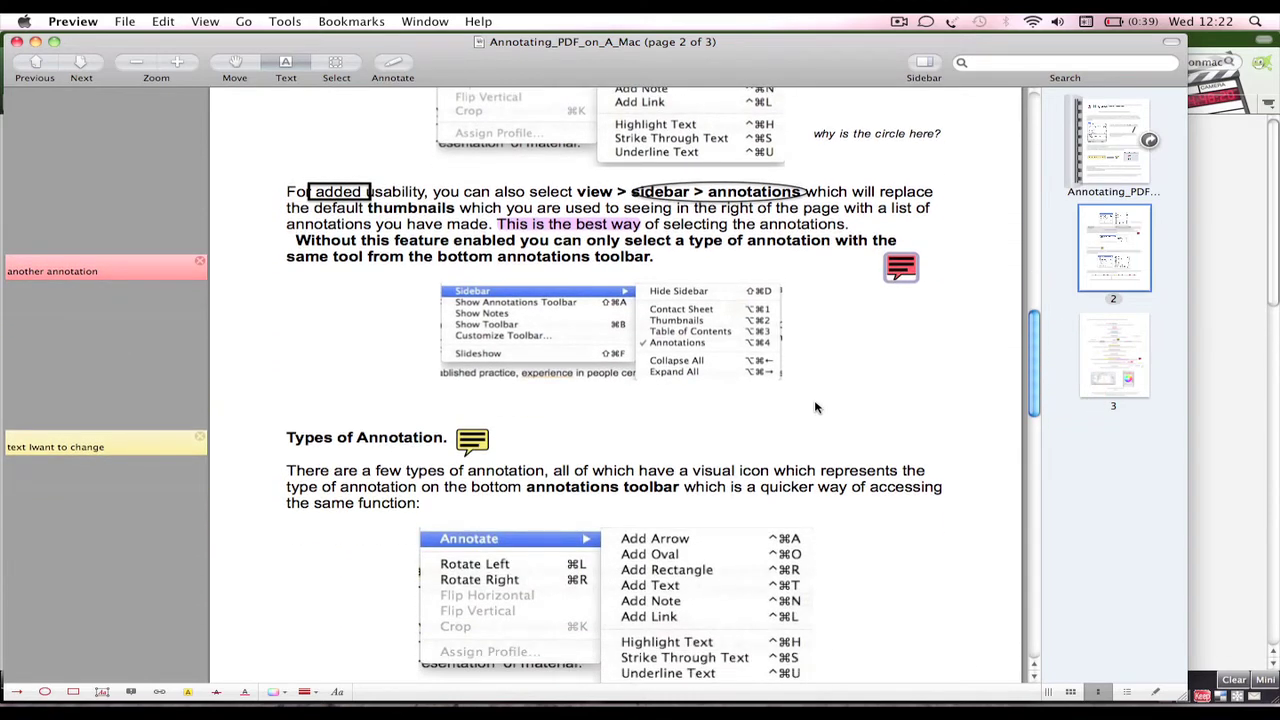
mouse_move(903, 268)
left_mouse_down()
mouse_move(848, 342)
mouse_move(856, 302)
left_mouse_up()
key("Delete")
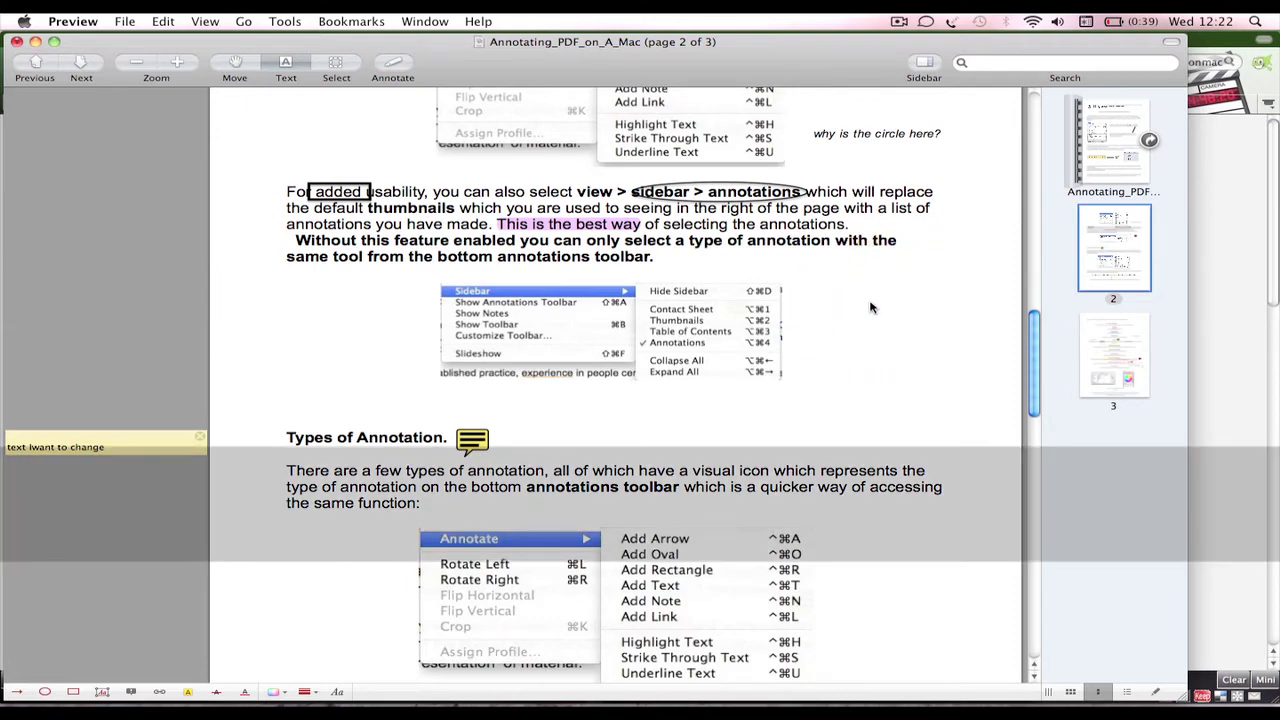
Step: Nudge the yellow note by Types of Annotation up and right, and select its text
left_click(118, 445)
left_click_drag(472, 440, 503, 420)
left_click(127, 433)
triple_click(125, 427)
left_click(203, 19)
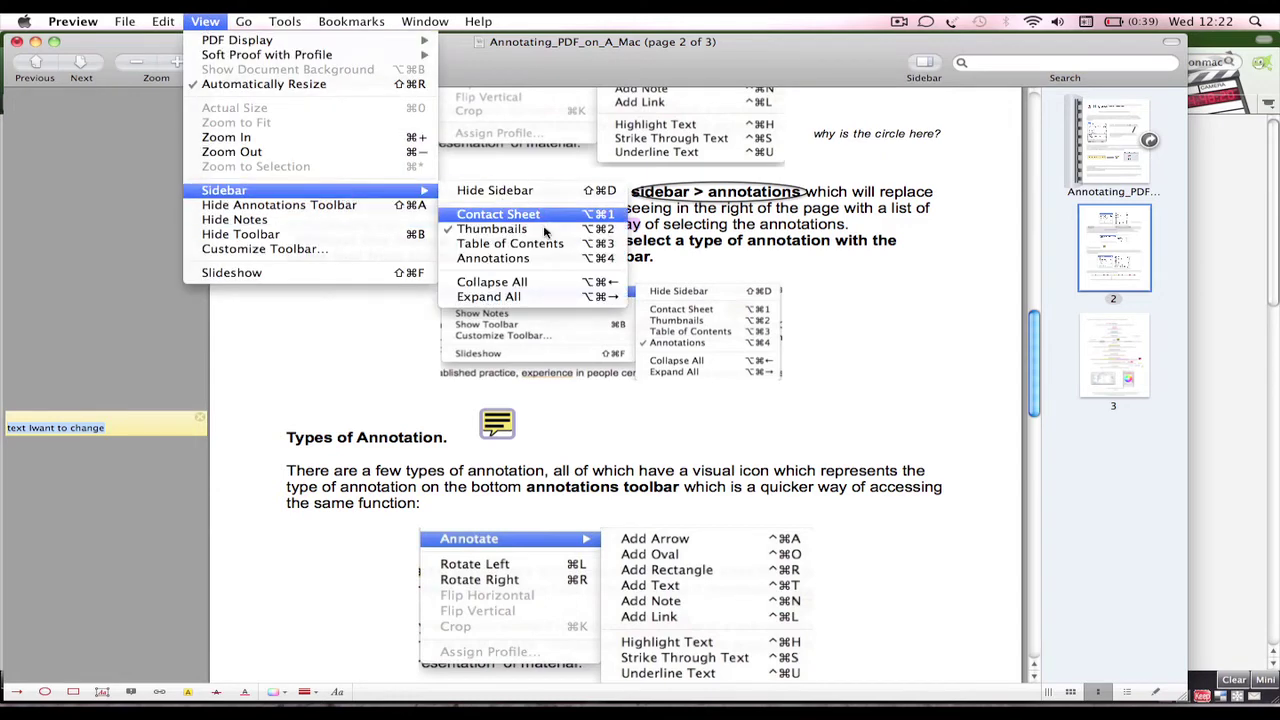
Step: Switch the sidebar to the Annotations list, select all annotations and delete them
left_click(540, 258)
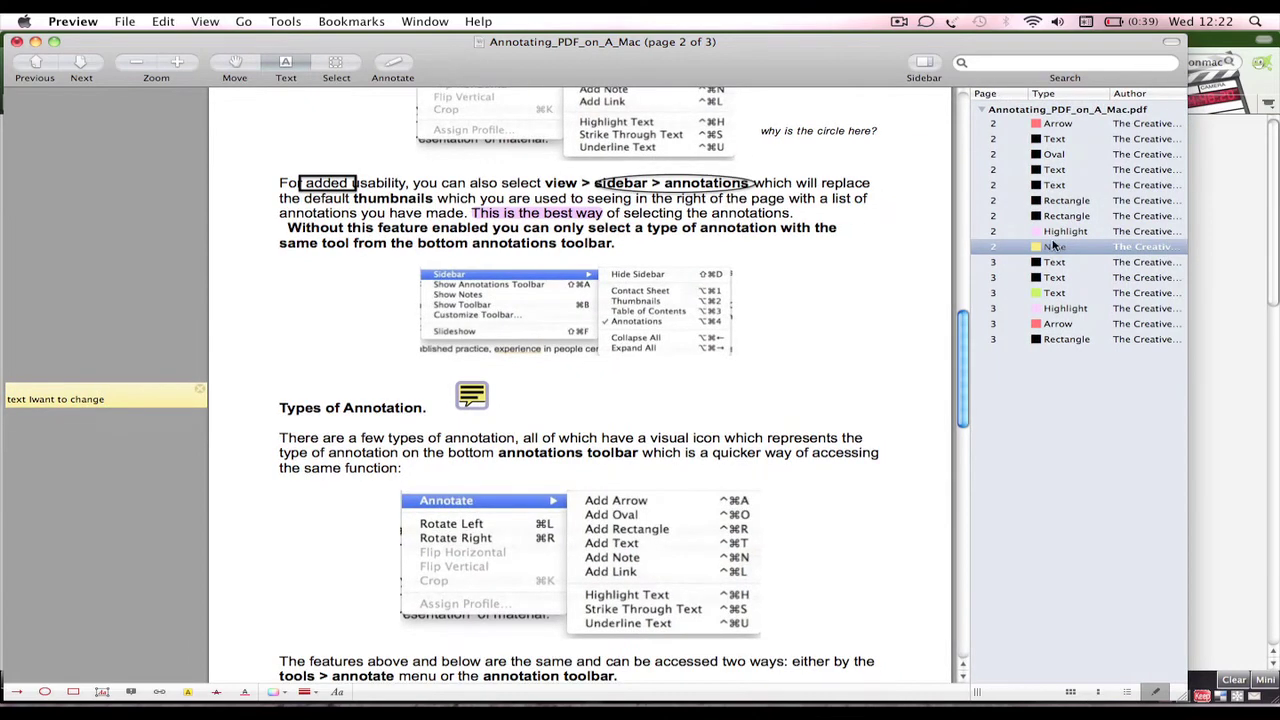
left_click(1060, 200)
left_click(1055, 169)
left_click(1055, 123)
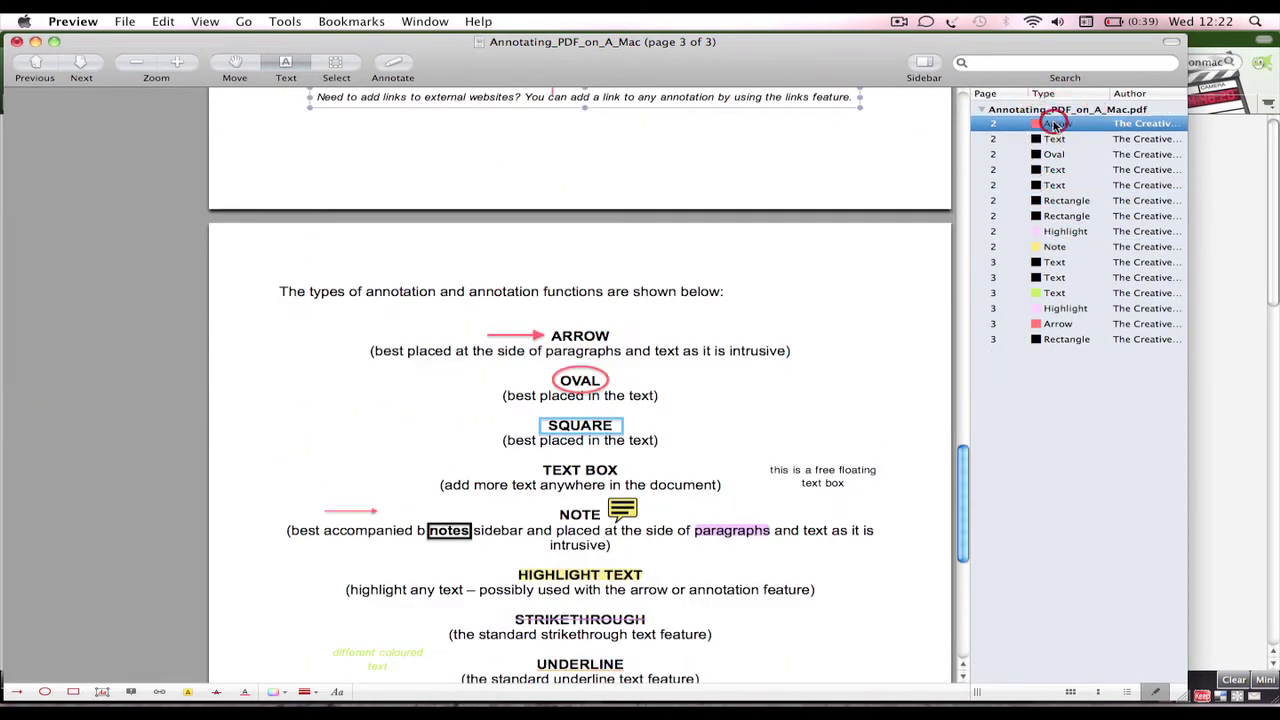
key("super+a")
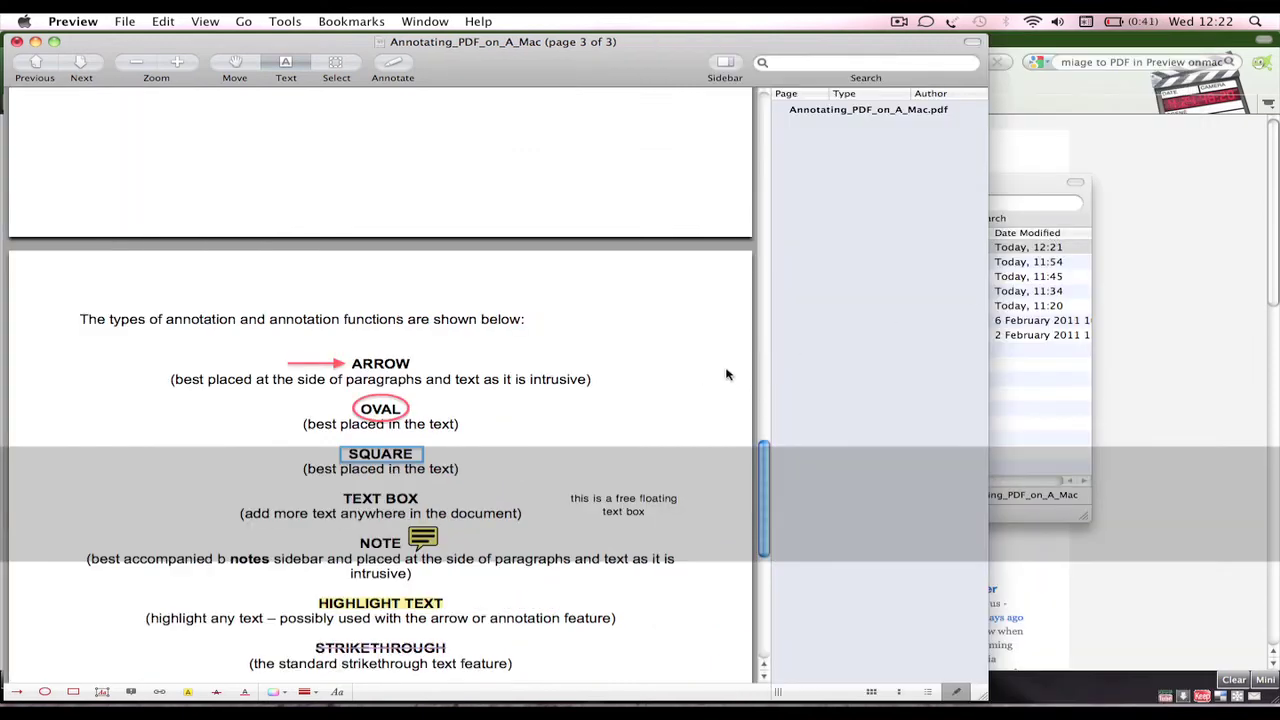
left_click(850, 299)
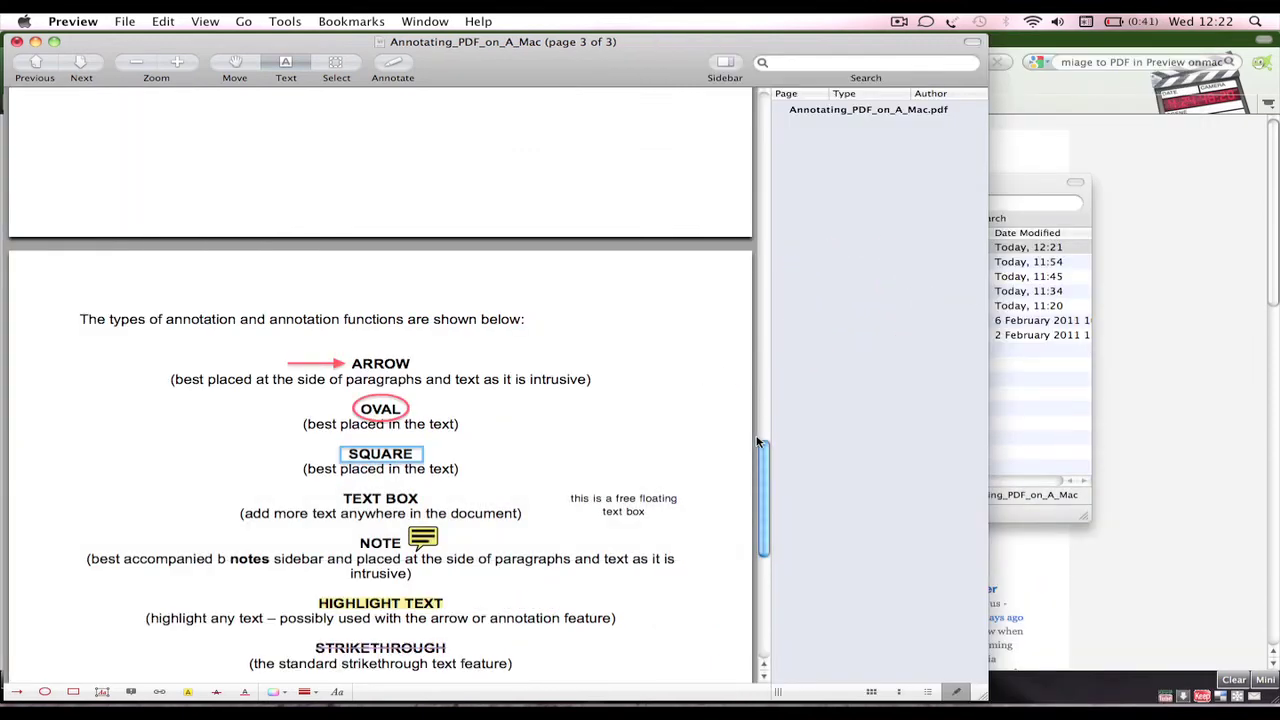
mouse_move(765, 483)
left_mouse_down()
mouse_move(786, 616)
mouse_move(797, 190)
mouse_move(771, 155)
left_mouse_up()
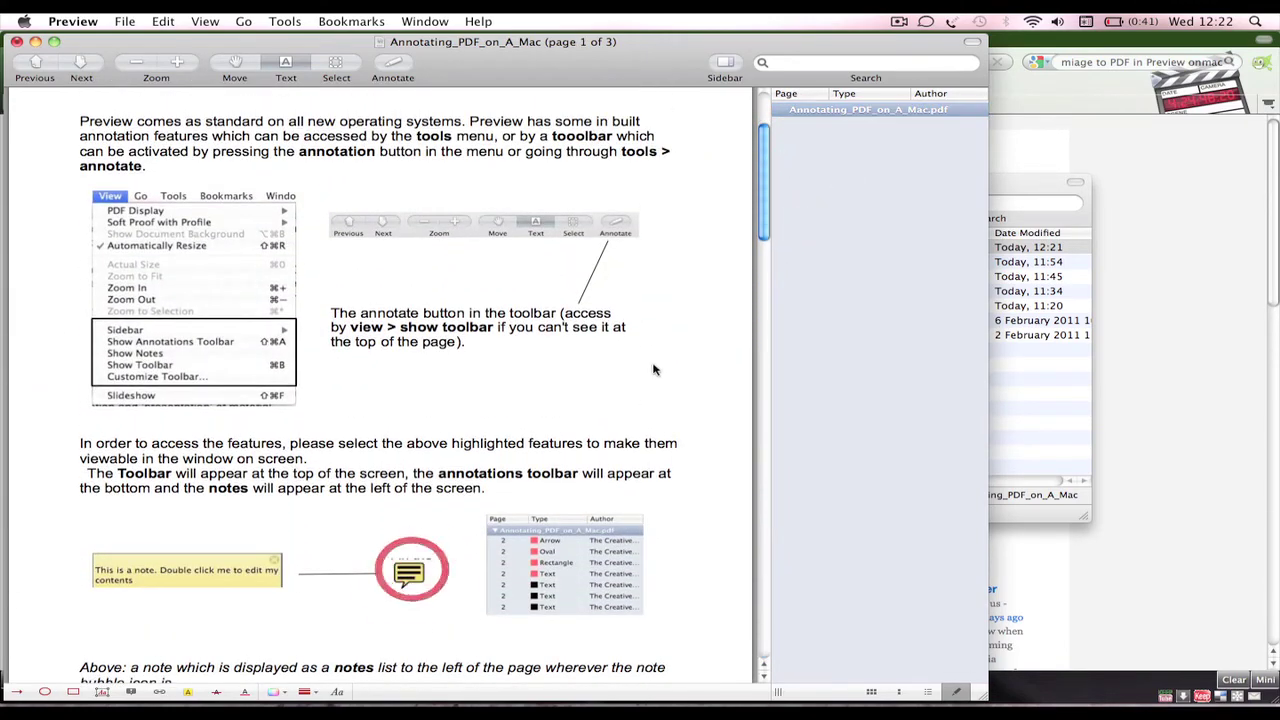
Step: Check that the toolbar picture, highlight, red note icon and red arrow are no longer selectable
left_click(571, 228)
mouse_move(768, 180)
left_mouse_down()
mouse_move(771, 110)
mouse_move(775, 570)
left_mouse_up()
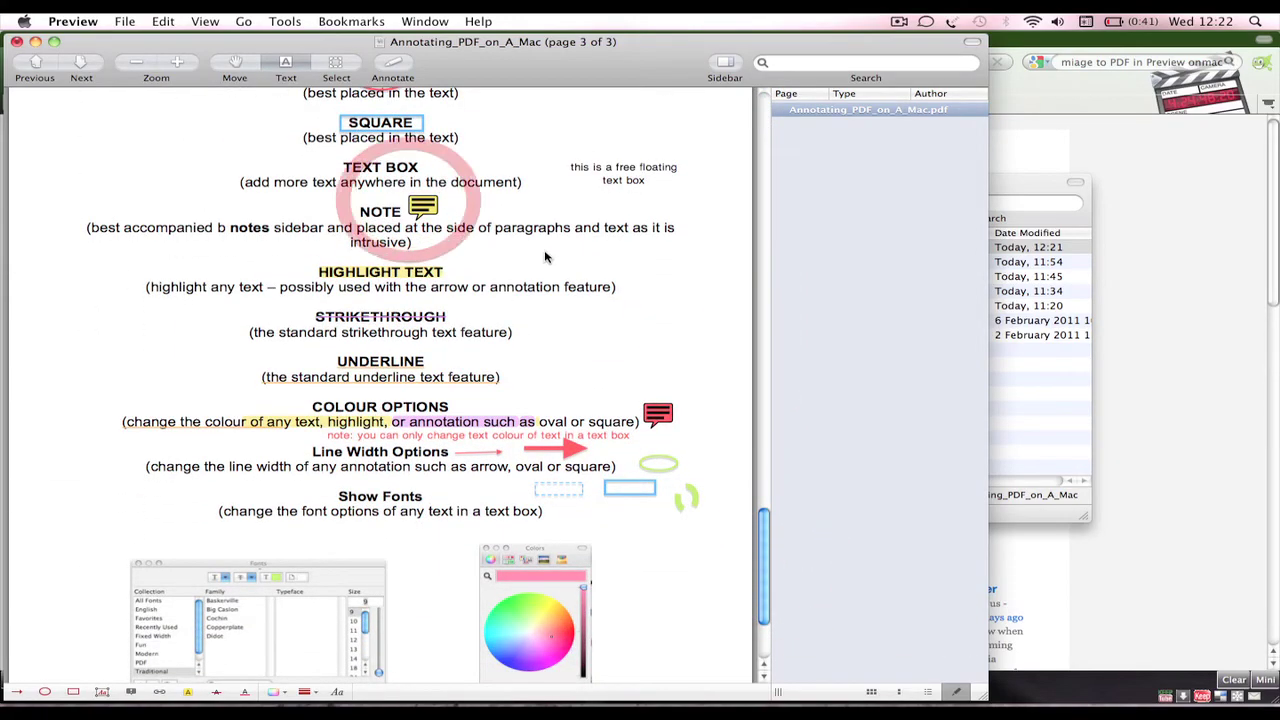
left_click_drag(339, 287, 489, 287)
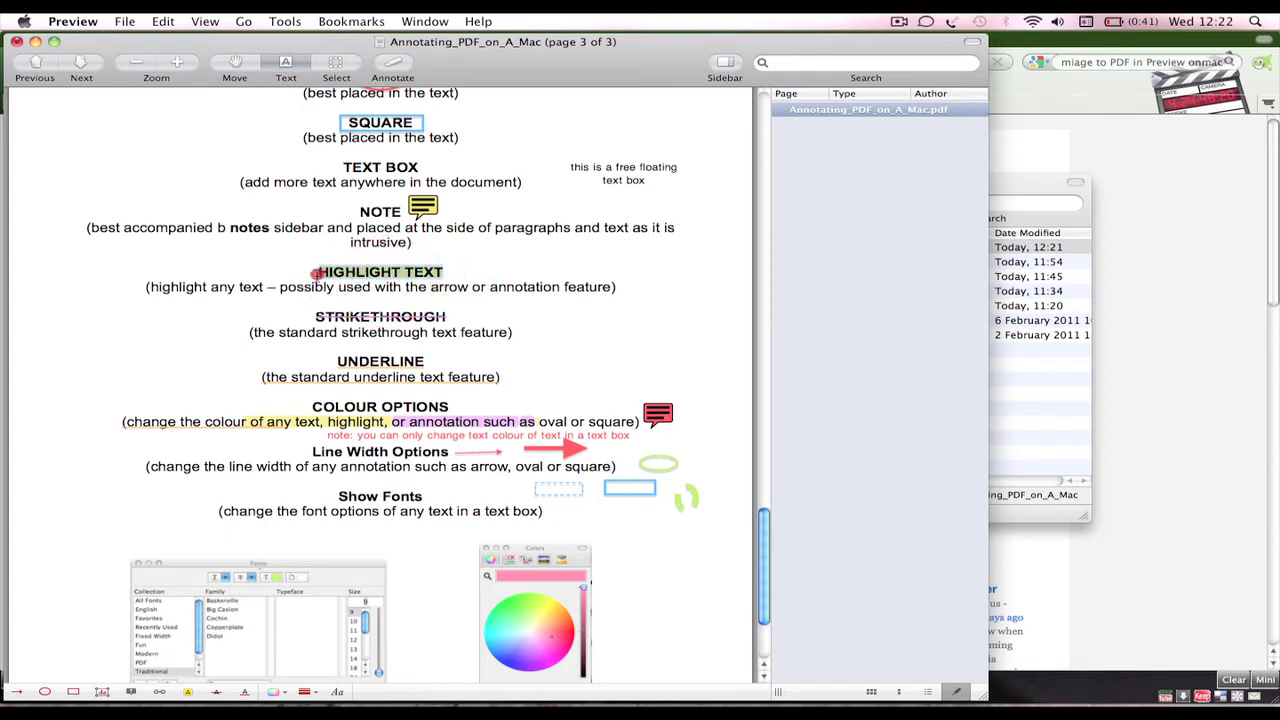
left_click(318, 274)
left_click(658, 414)
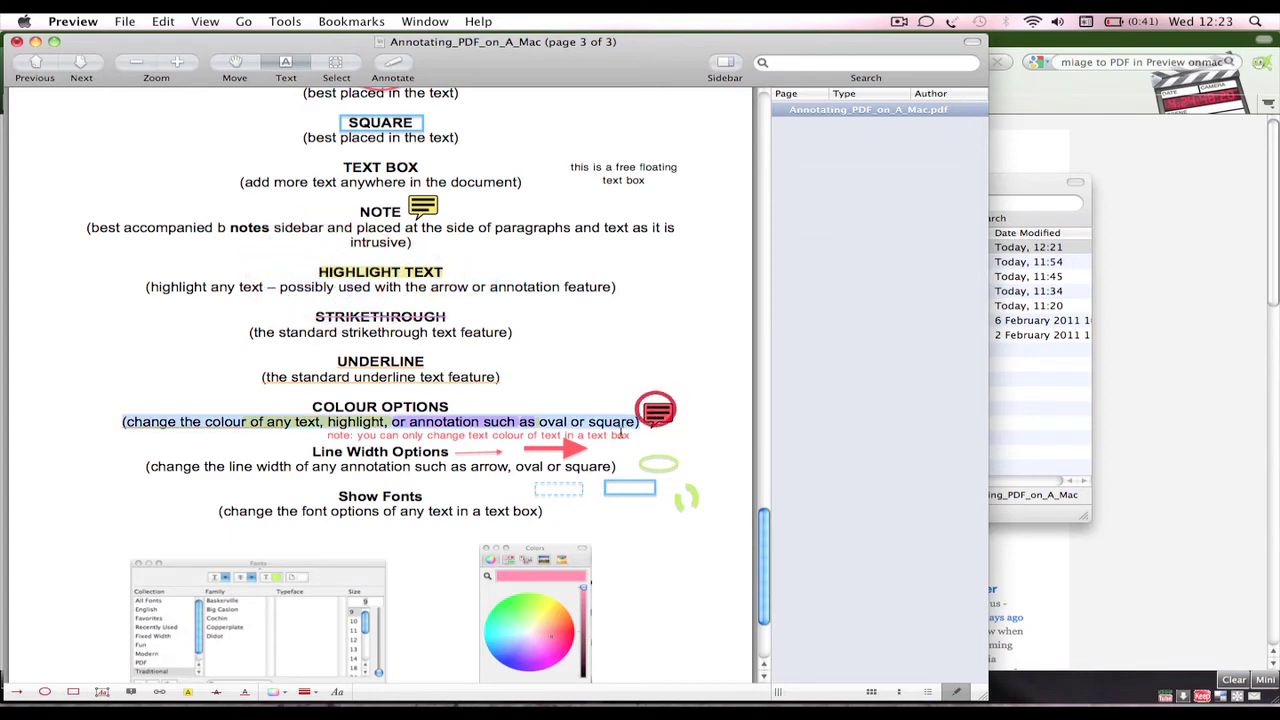
left_click(536, 450)
left_click(603, 446)
left_click(500, 448)
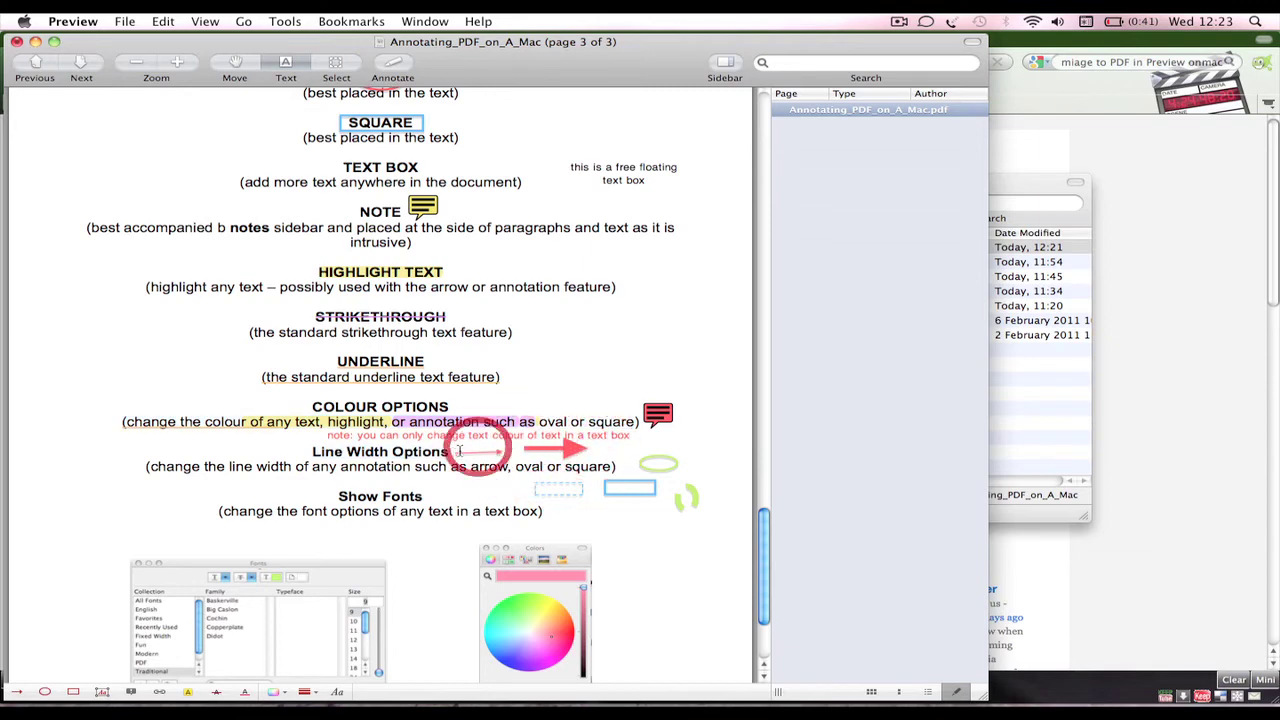
left_click(657, 418)
Step: Select and deselect the COLOUR OPTIONS description text, then scroll back to page 1
left_click_drag(519, 422, 194, 418)
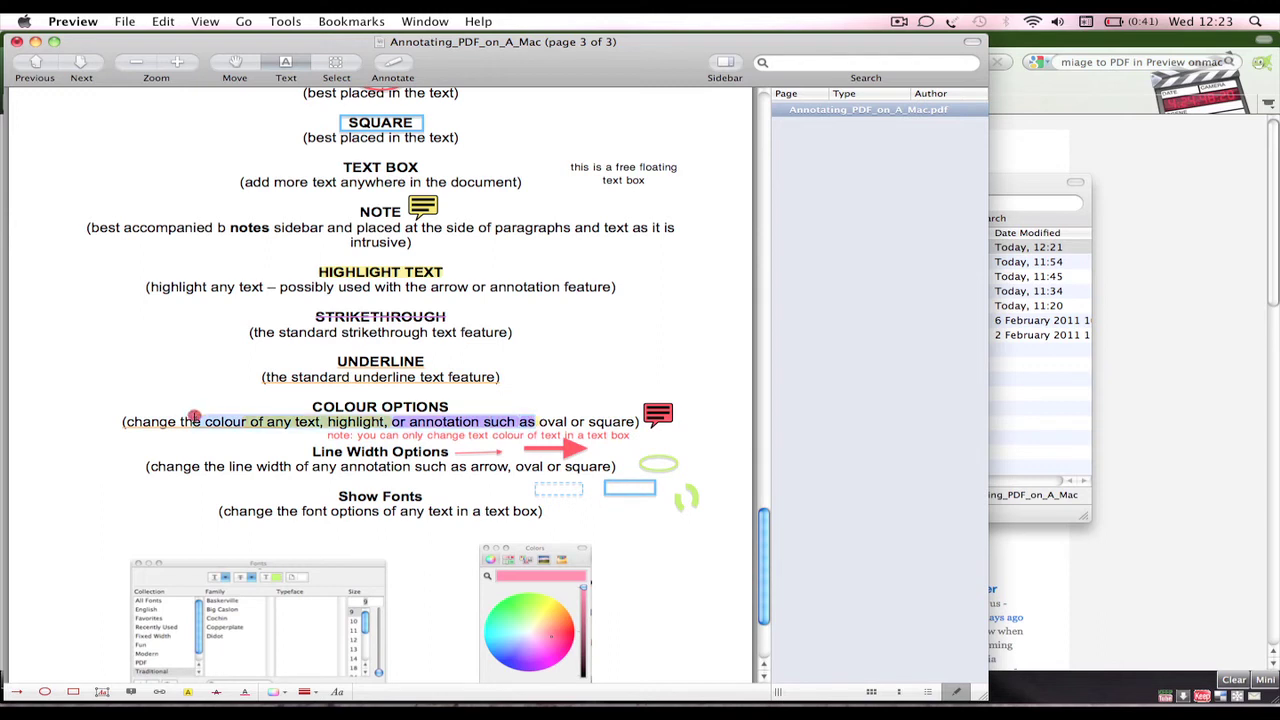
left_click(324, 413)
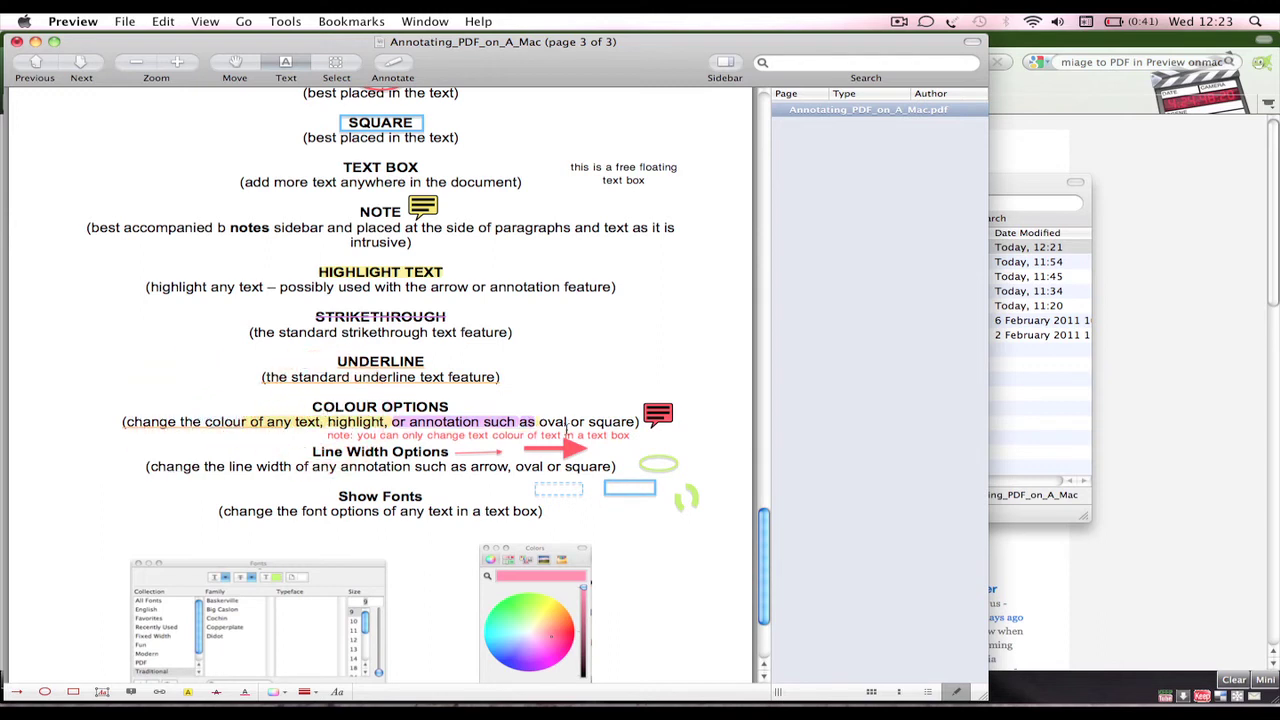
left_click_drag(535, 415, 340, 422)
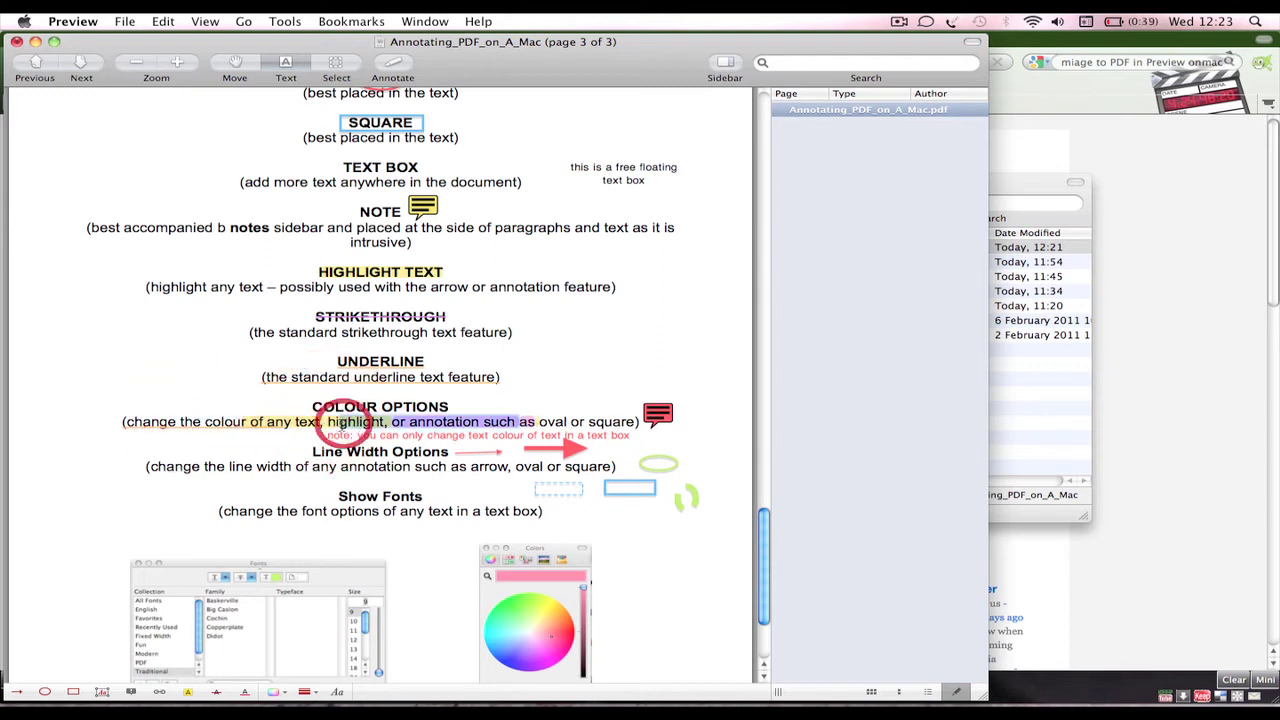
left_click(656, 408)
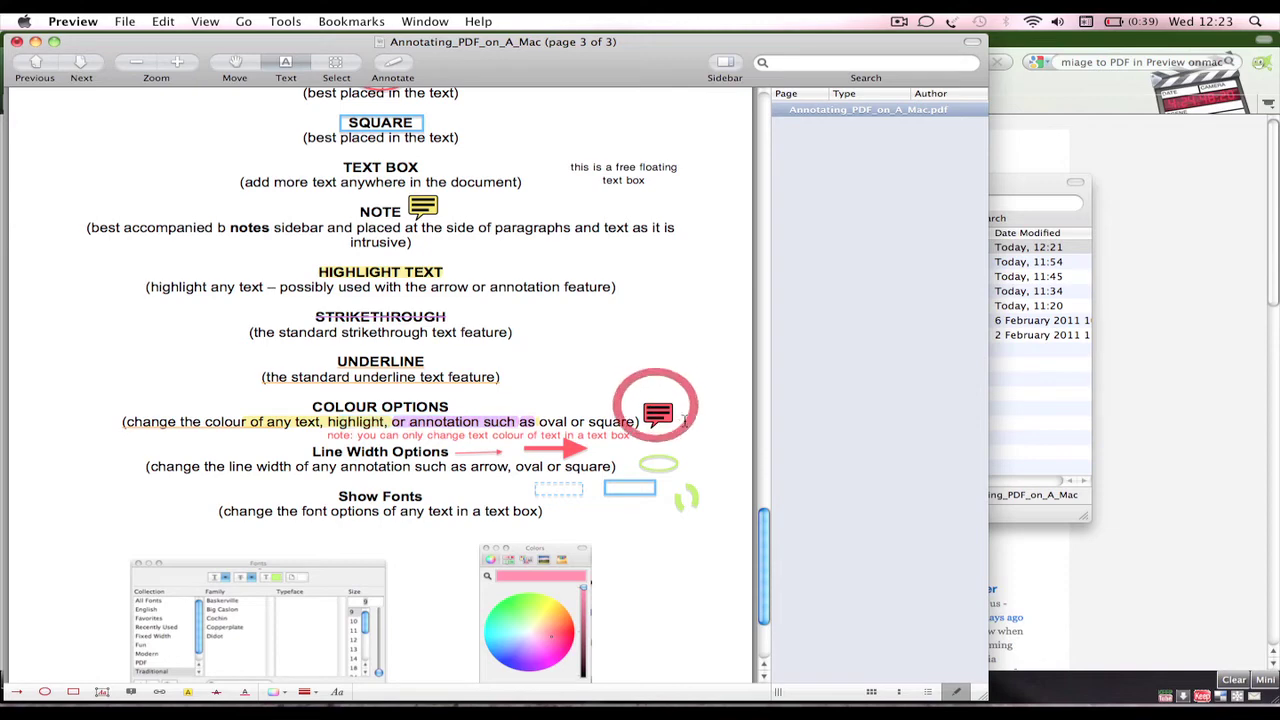
left_click_drag(640, 394, 678, 426)
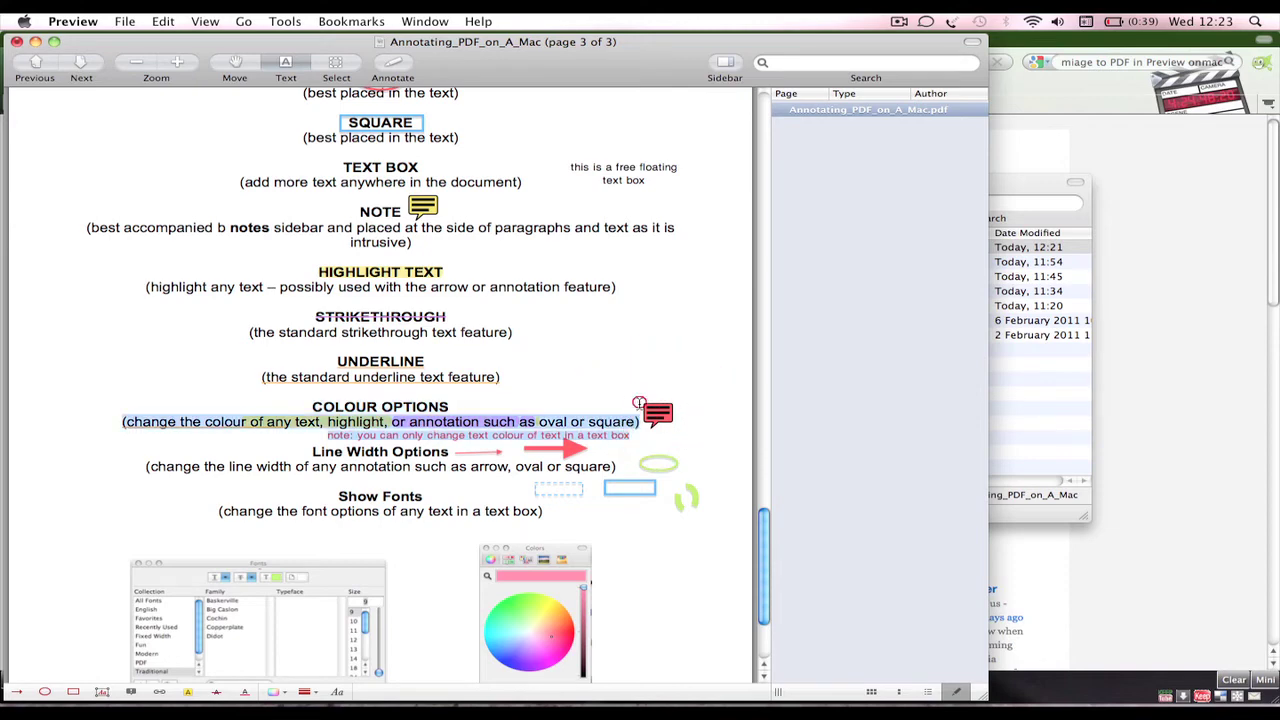
left_click(640, 402)
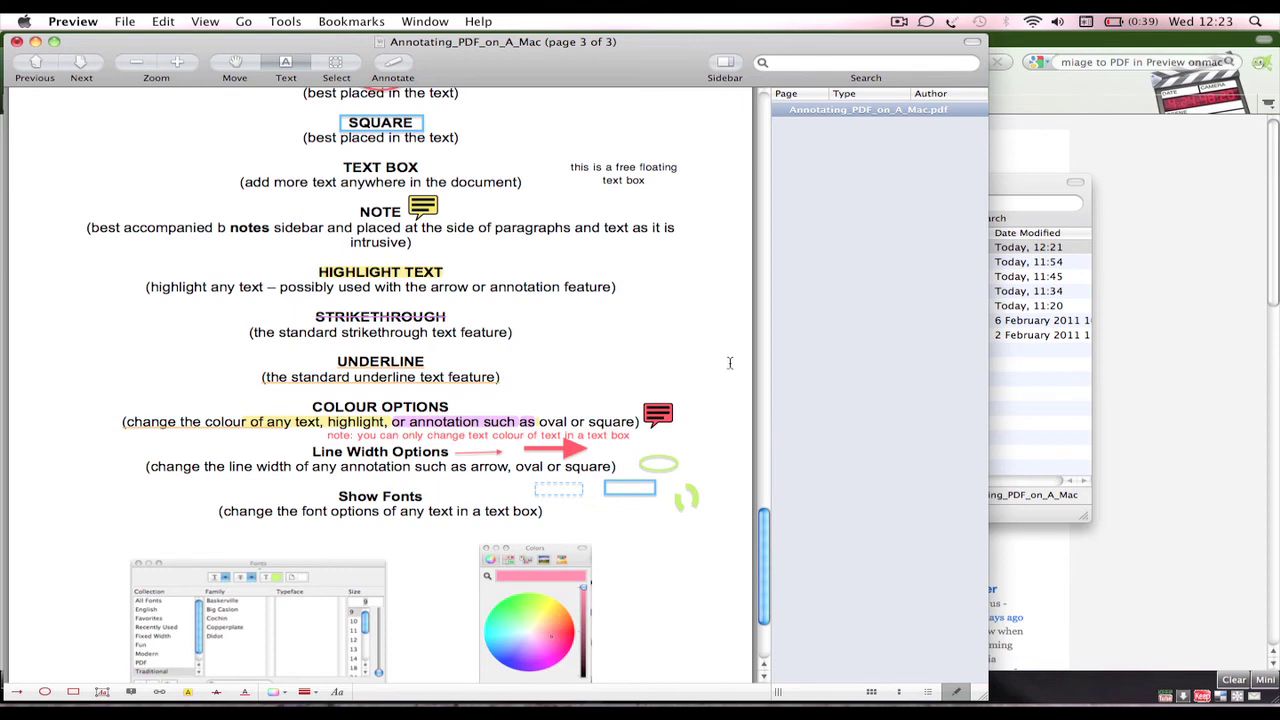
left_click_drag(762, 548, 740, 28)
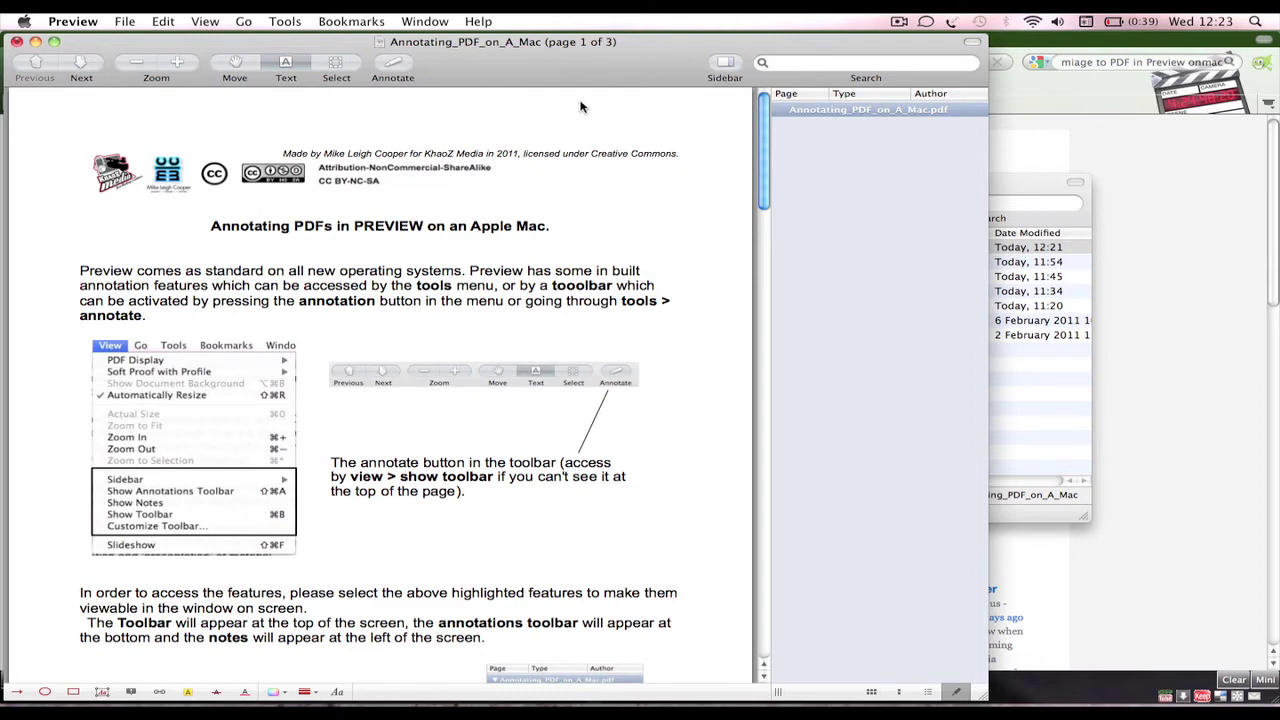
Step: Quit Preview without saving the changes and close the Desktop folder window
key("super+q")
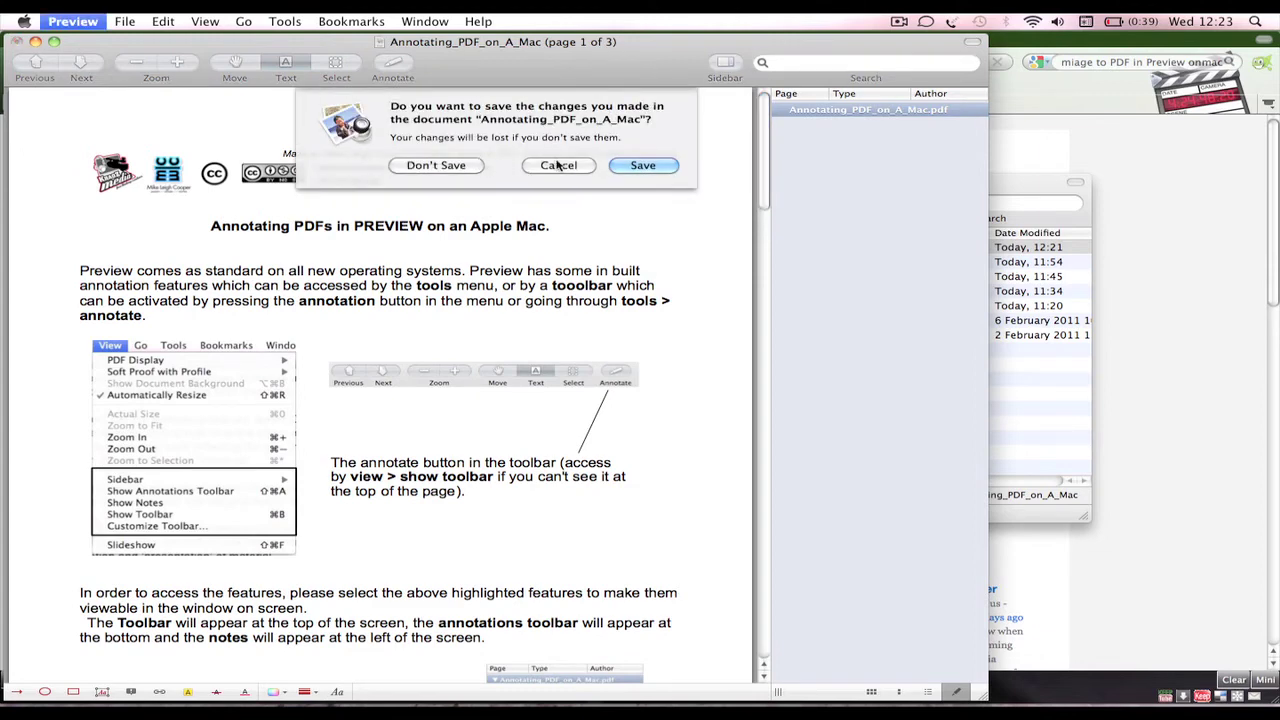
left_click(456, 167)
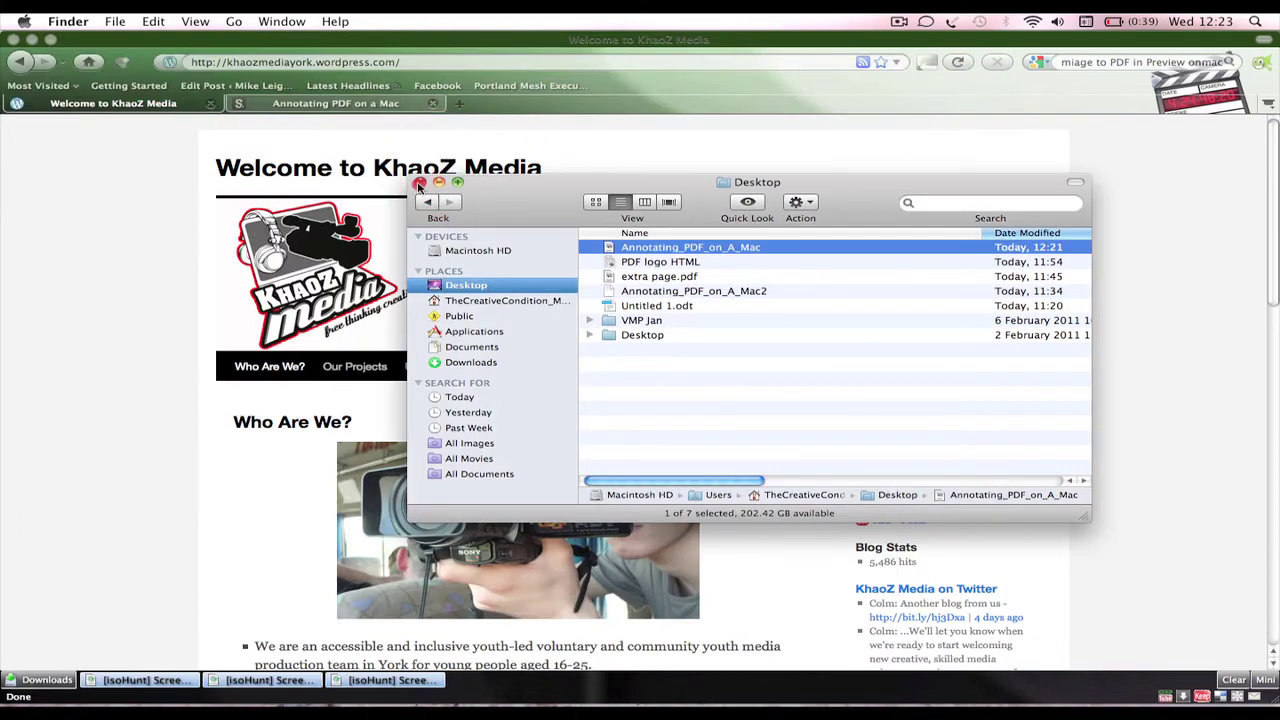
left_click(419, 185)
scroll(250, 315, "down", 5)
scroll(242, 340, "up", 5)
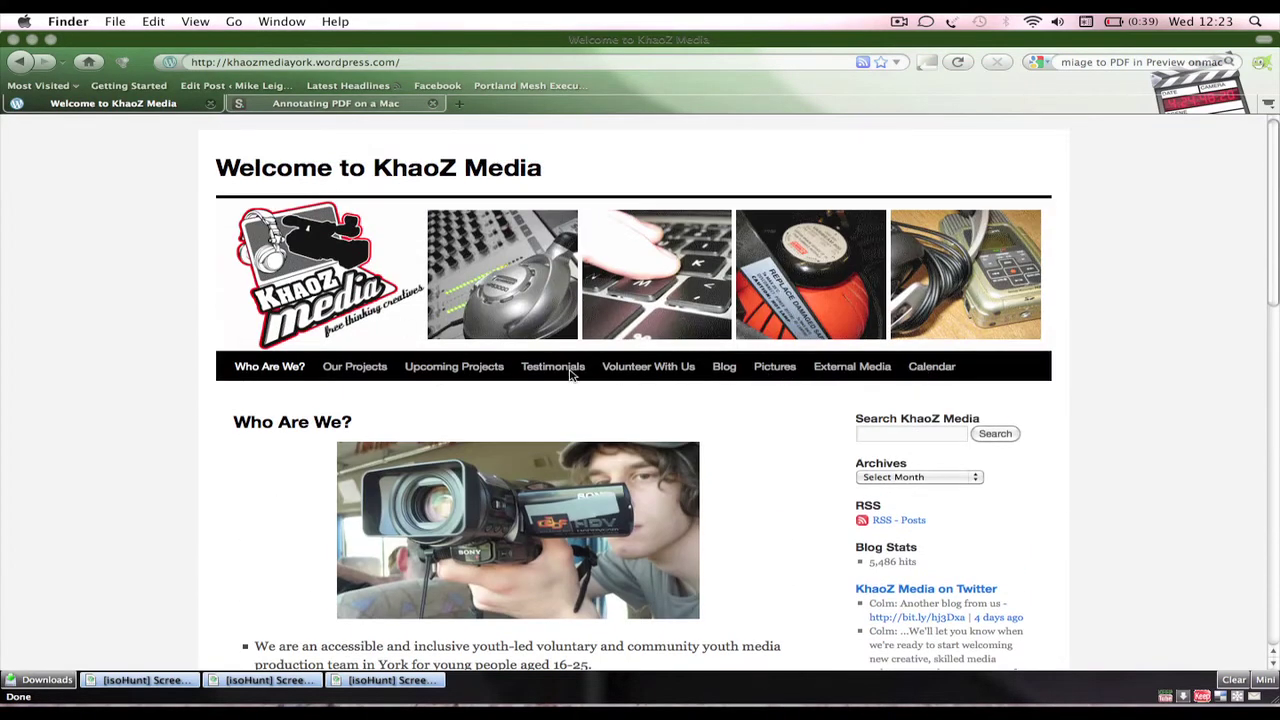
Step: Close the remaining Desktop folder window and return Firefox to the KhaoZ Media page
scroll(752, 384, "down", 2)
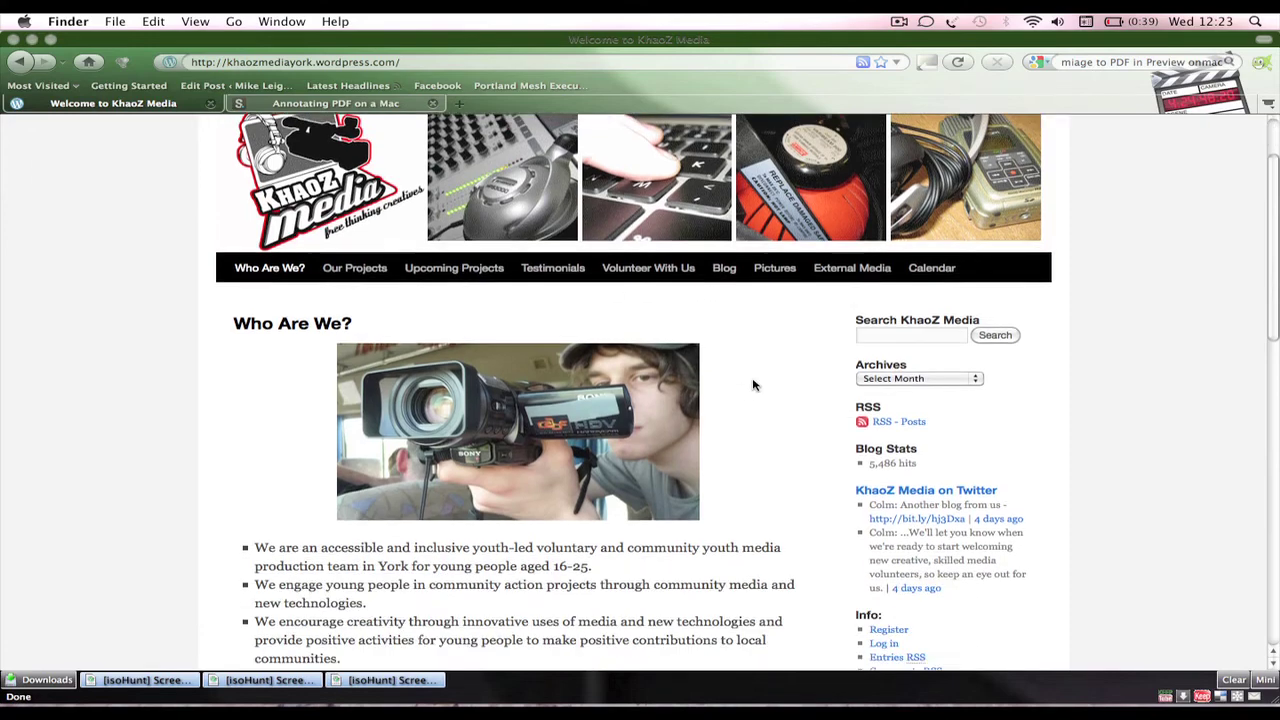
scroll(760, 388, "down", 1)
scroll(770, 392, "down", 5)
scroll(865, 408, "down", 5)
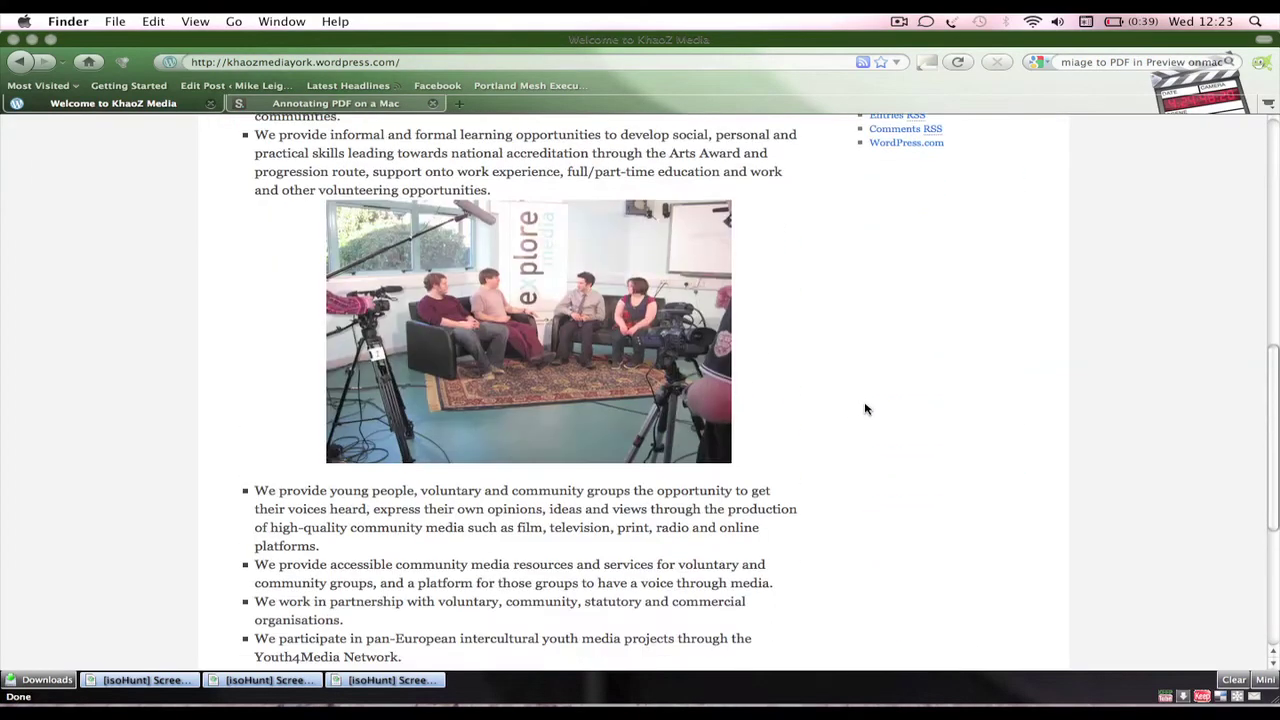
scroll(866, 408, "down", 6)
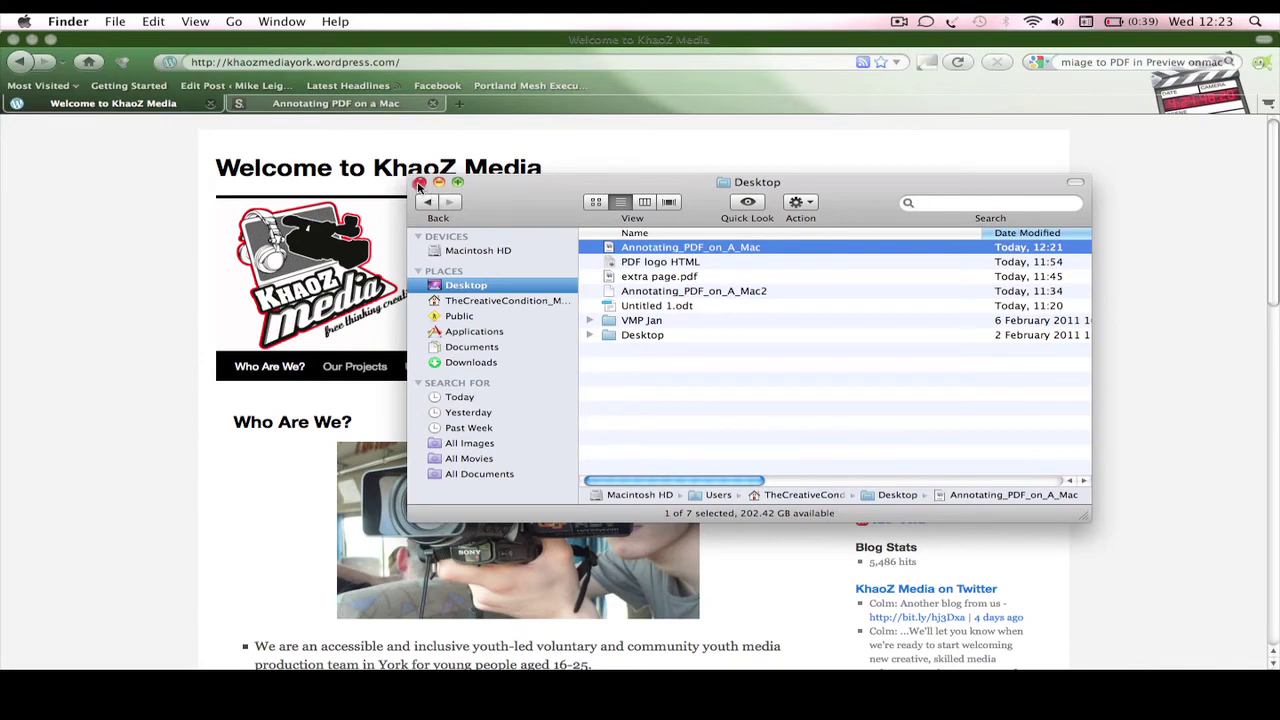
left_click(419, 185)
scroll(250, 315, "down", 5)
scroll(242, 340, "up", 5)
scroll(530, 395, "down", 1)
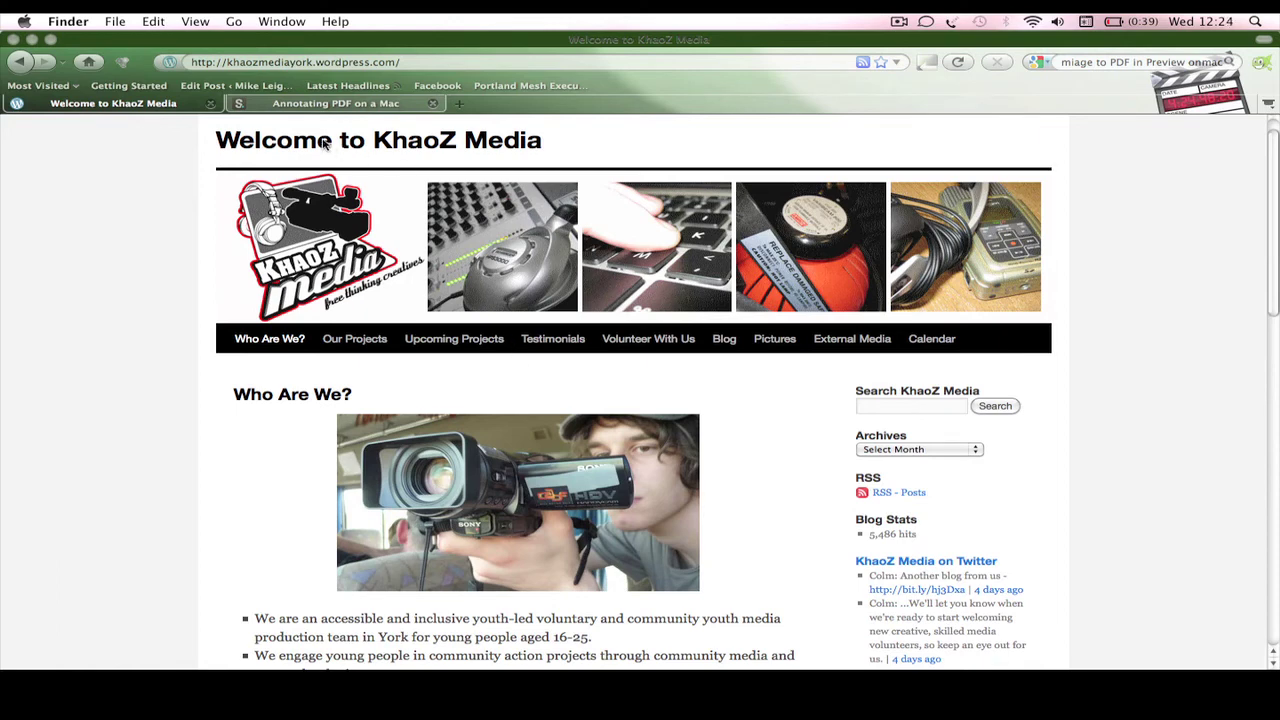
Step: Load opensourcemac.org in Firefox by typing 'open' and accepting the suggestion
left_click(327, 72)
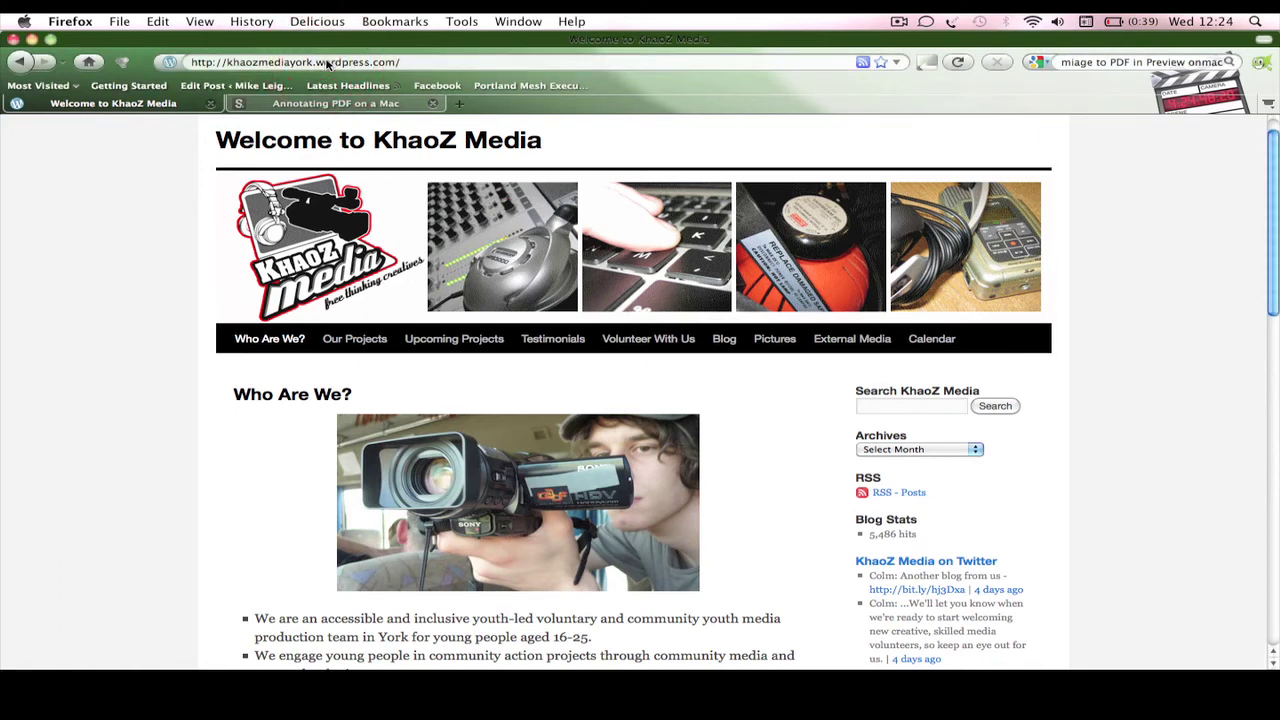
left_click(327, 62)
type("open")
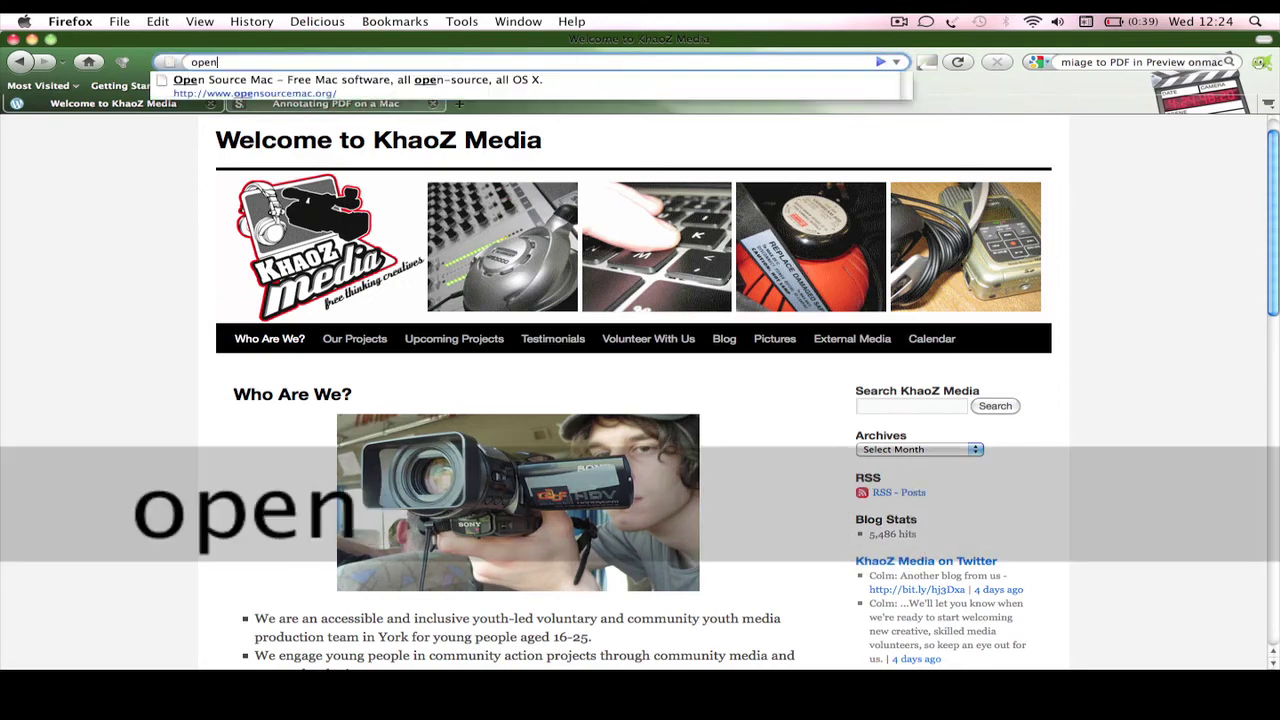
key("Down")
key("Return")
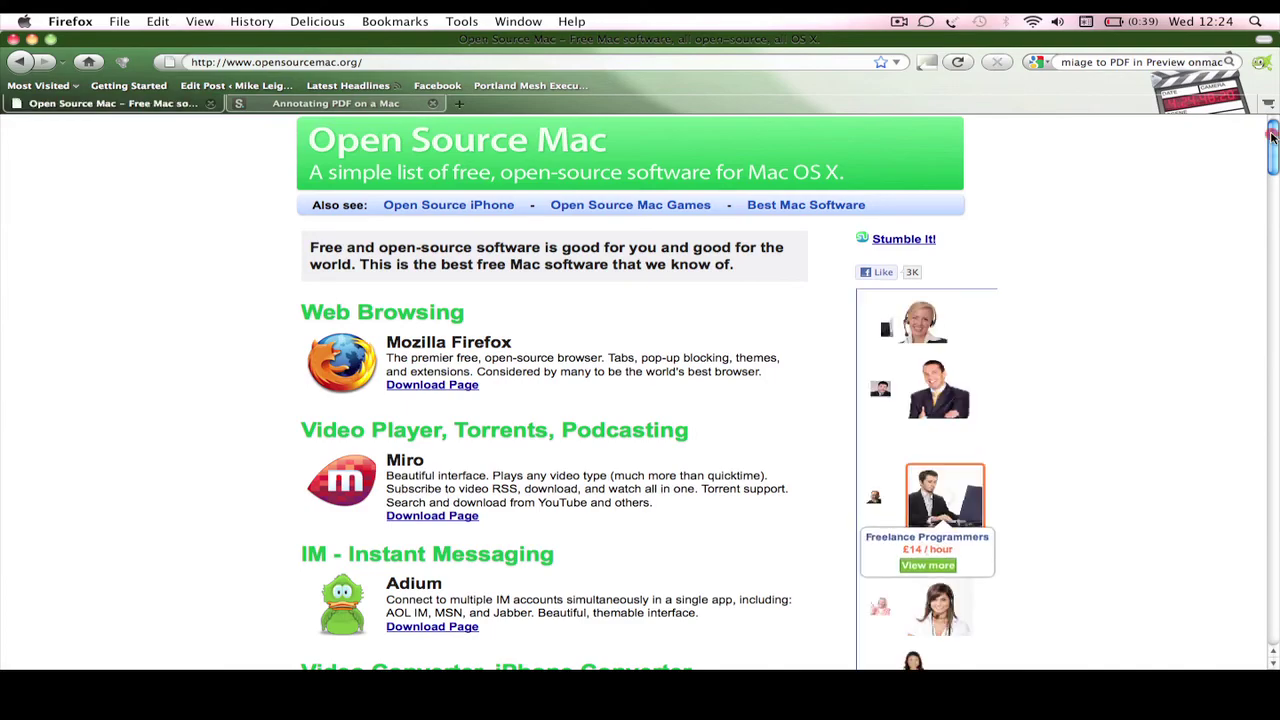
Step: Scroll down to Formulate Pro under Graphics, Photo, Publishing
left_click_drag(1268, 135, 1275, 197)
scroll(1108, 328, "down", 2)
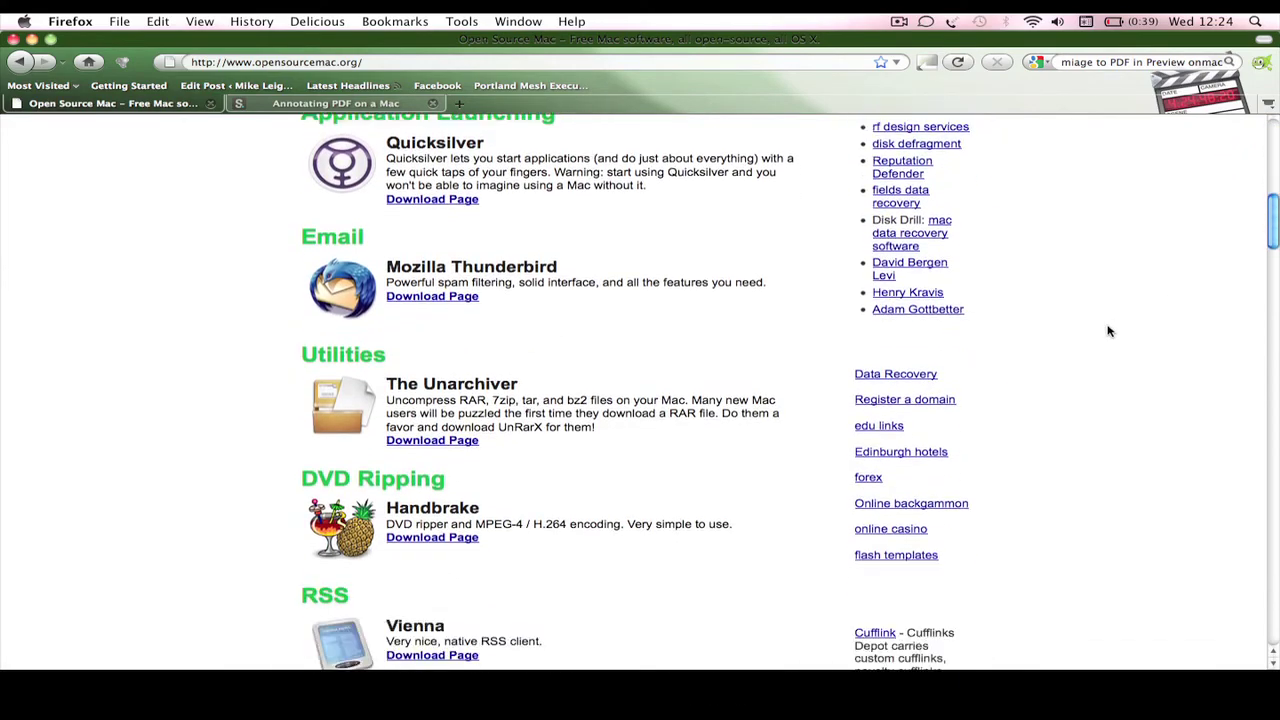
scroll(1104, 331, "down", 5)
scroll(1104, 335, "down", 2)
scroll(1104, 335, "down", 1)
scroll(1100, 337, "down", 3)
scroll(1100, 337, "down", 4)
scroll(1060, 340, "down", 3)
scroll(990, 346, "down", 5)
scroll(966, 346, "down", 4)
scroll(966, 346, "down", 4)
scroll(969, 347, "down", 3)
scroll(969, 347, "down", 4)
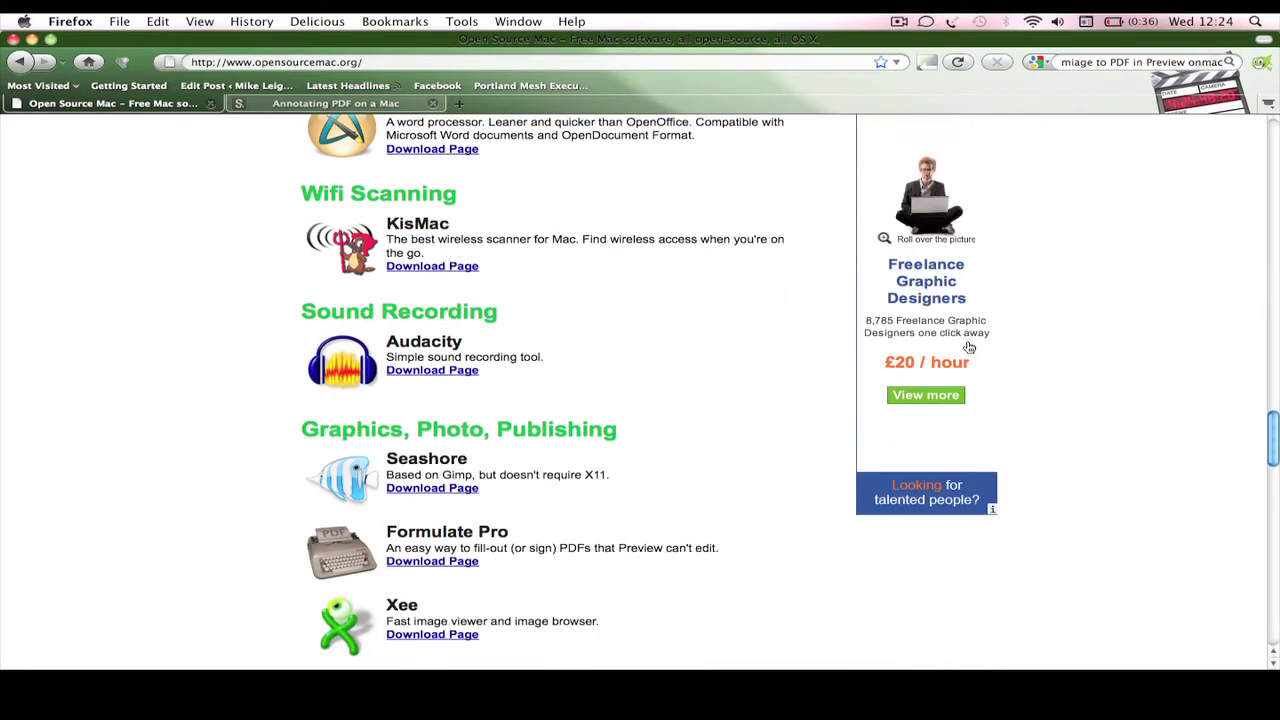
scroll(969, 347, "down", 3)
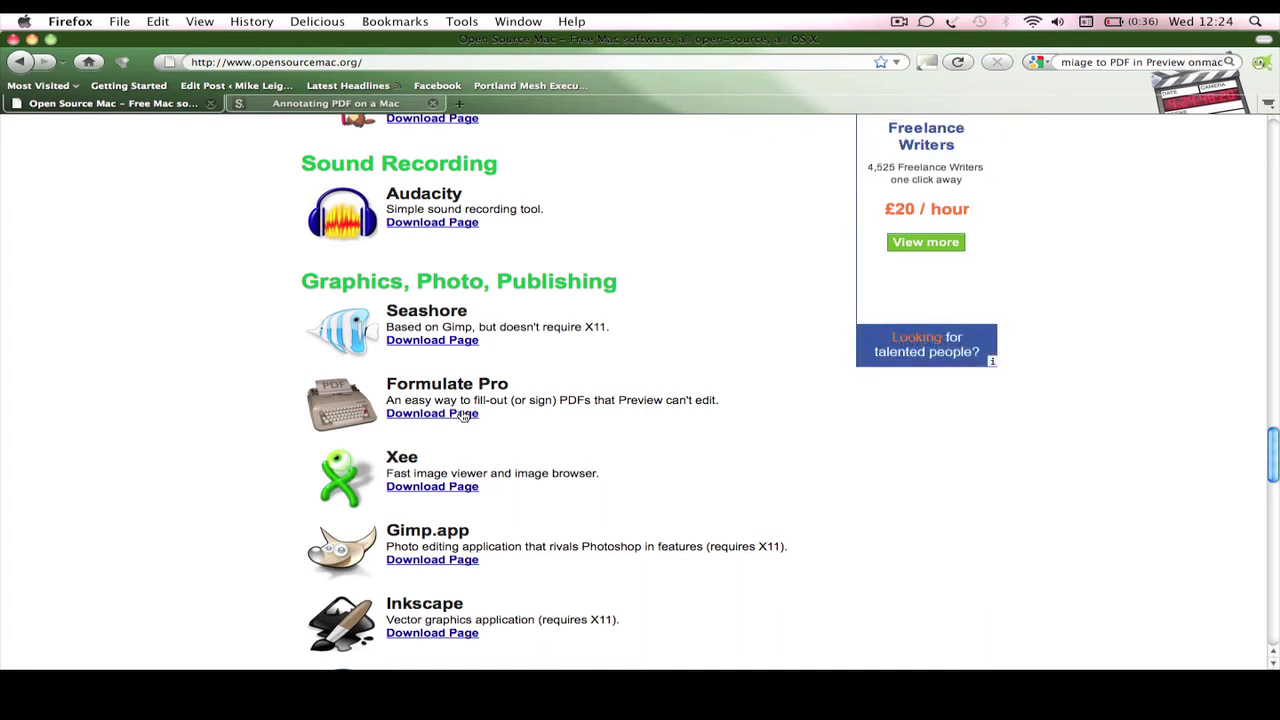
key("super+Tab")
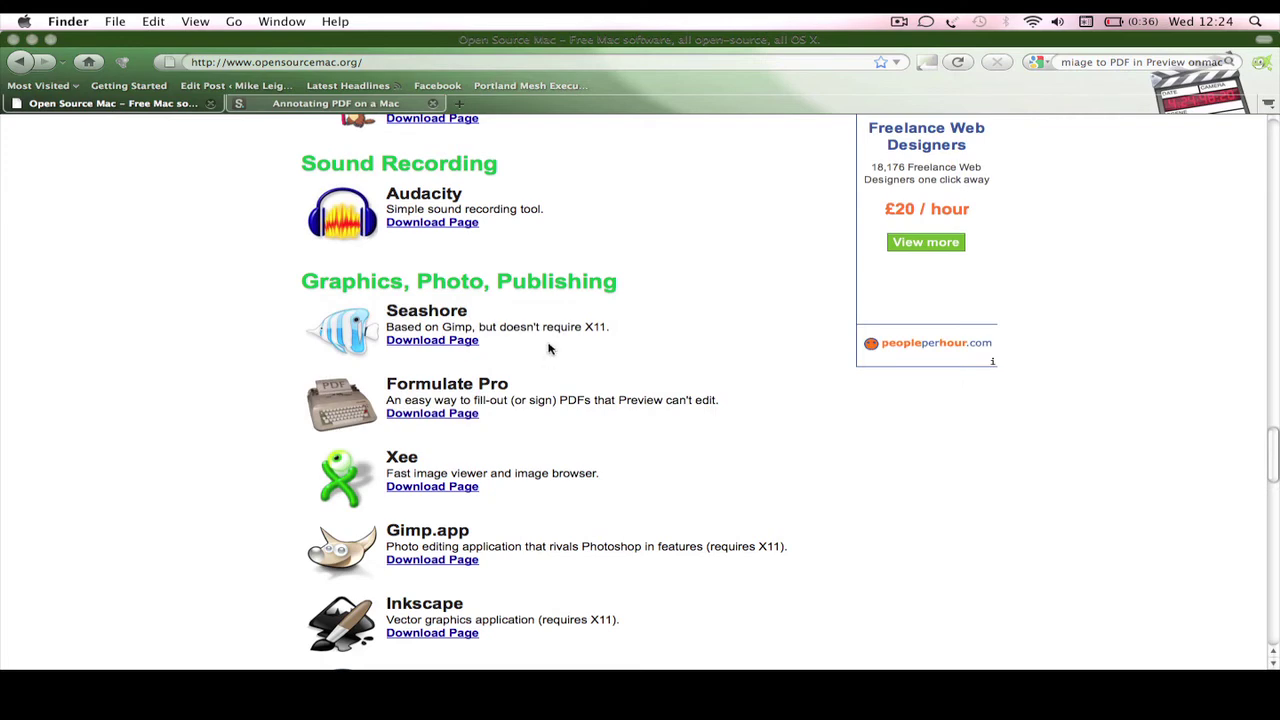
Step: In Finder's Desktop folder, open Annotating_PDF_on_A_Mac with FormulatePro
key("super+Tab")
left_click(343, 368)
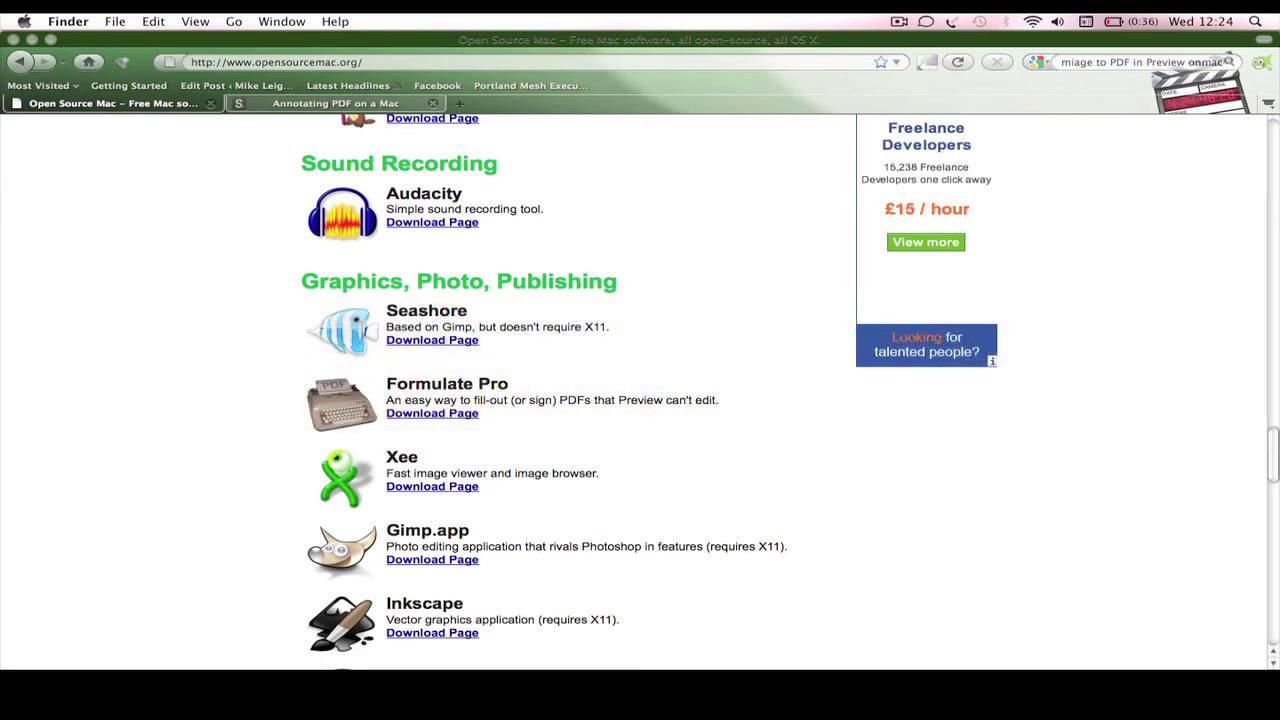
left_click(30, 648)
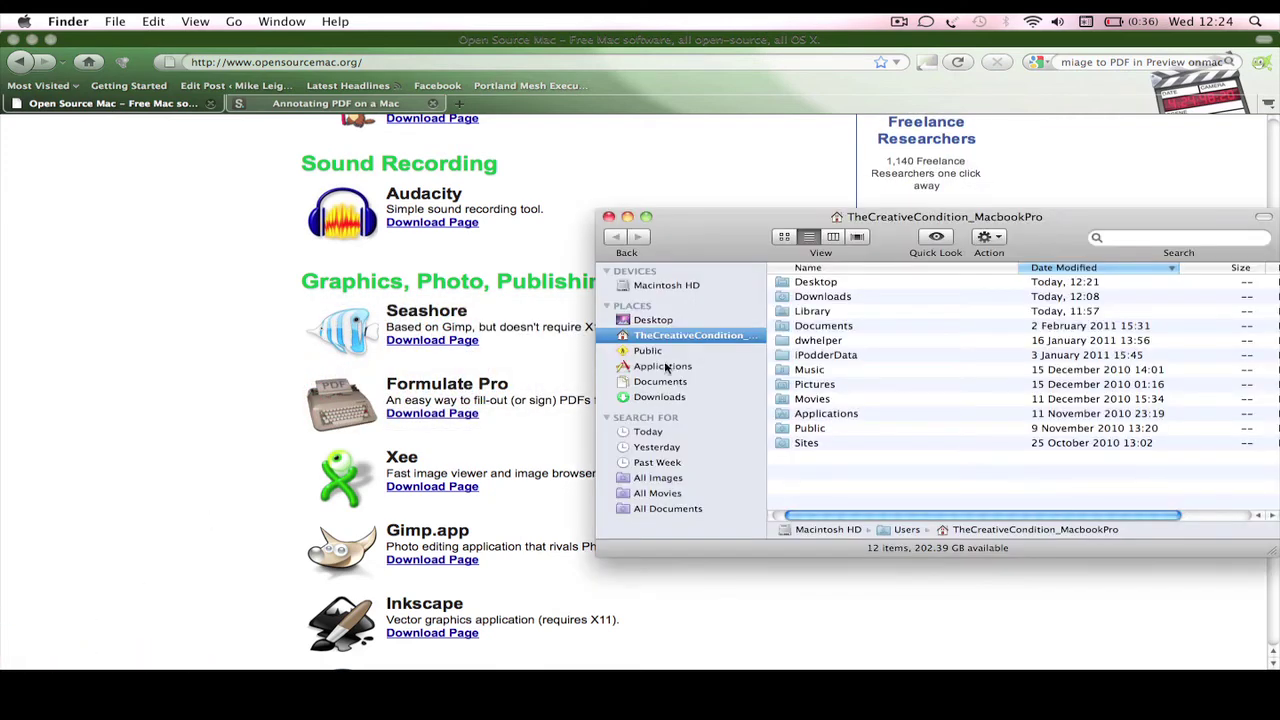
left_click(668, 322)
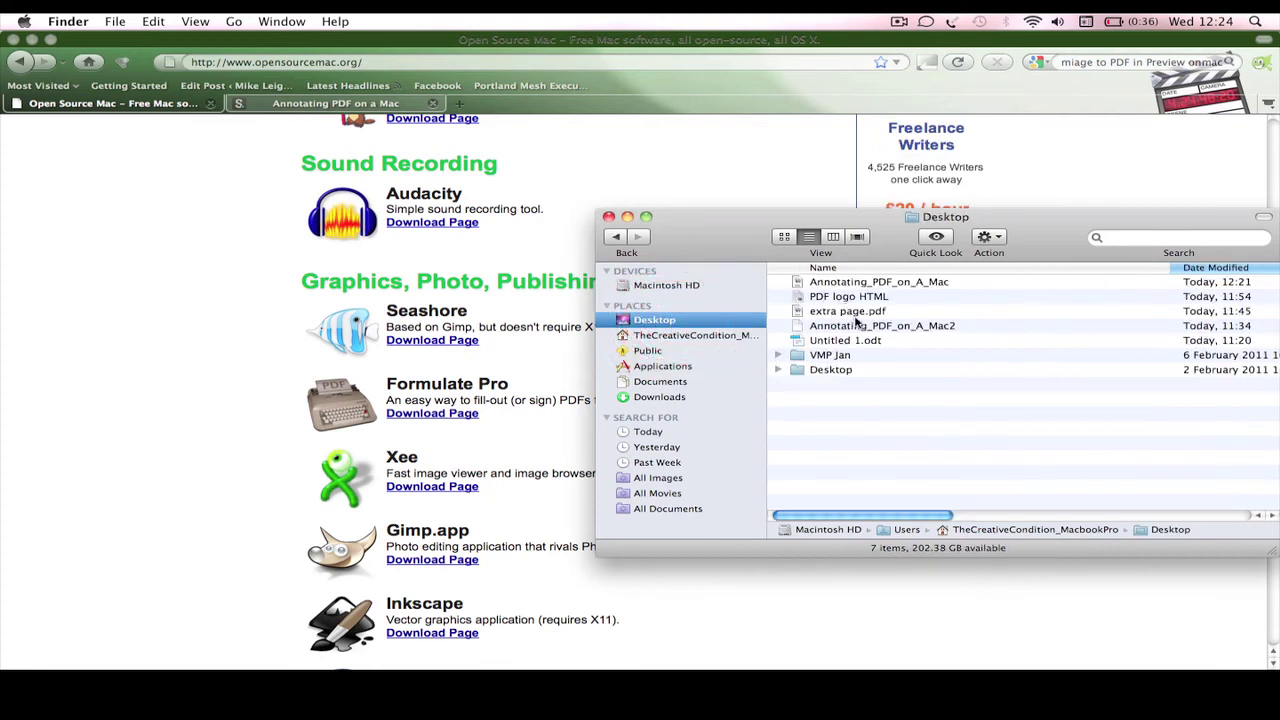
right_click(879, 285)
mouse_move(928, 305)
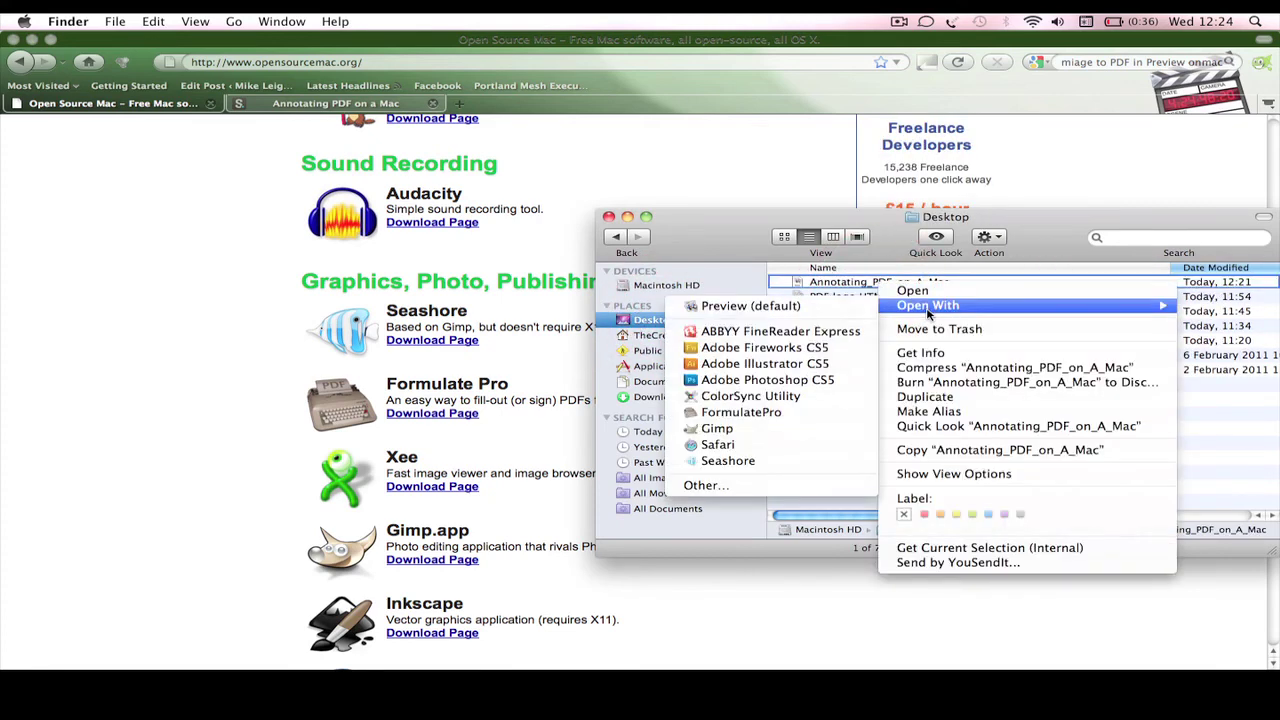
left_click(776, 413)
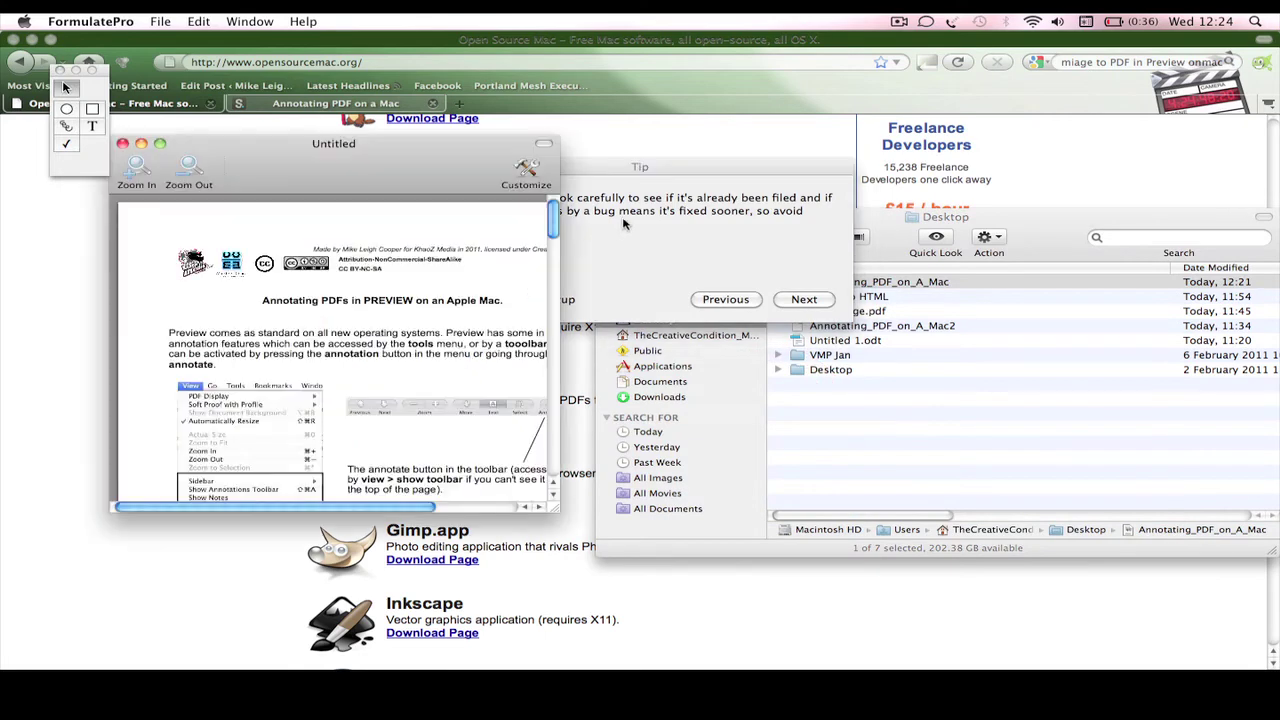
Step: Dismiss the FormulatePro tip, maximize the document window and scroll down the page
left_click(752, 251)
left_click(436, 171)
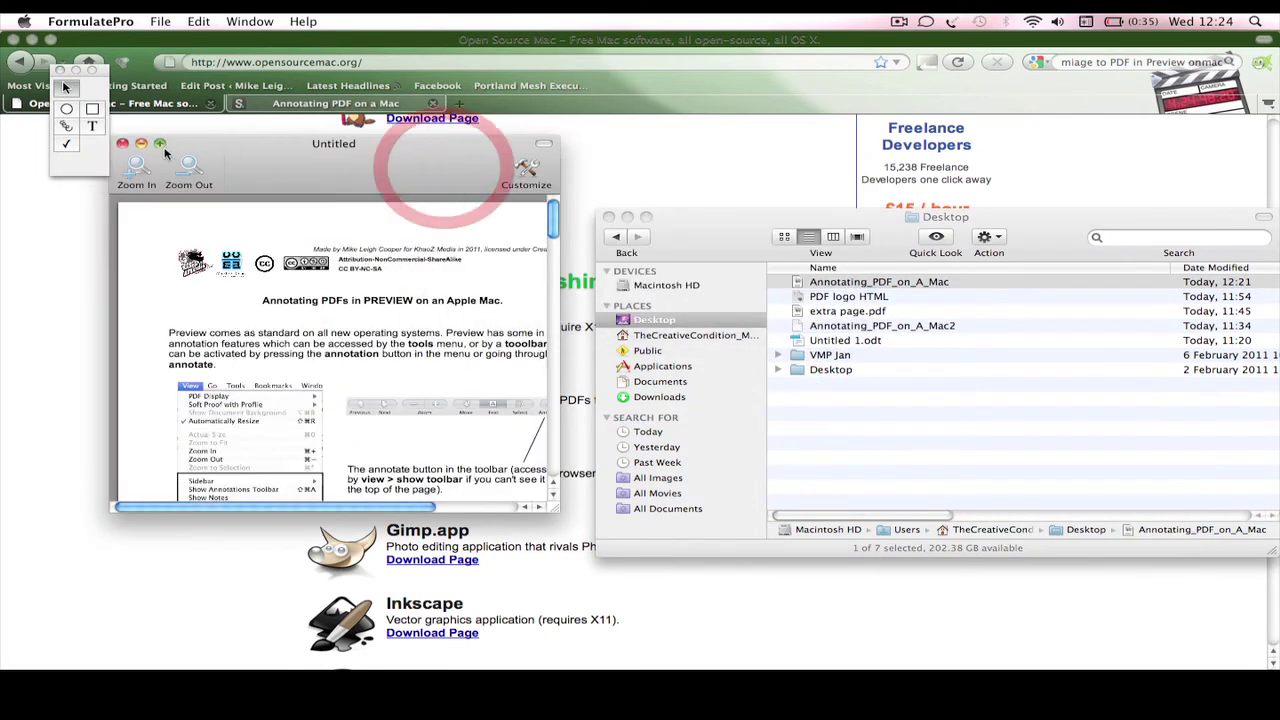
left_click(160, 144)
scroll(1021, 288, "down", 5)
scroll(1021, 288, "down", 5)
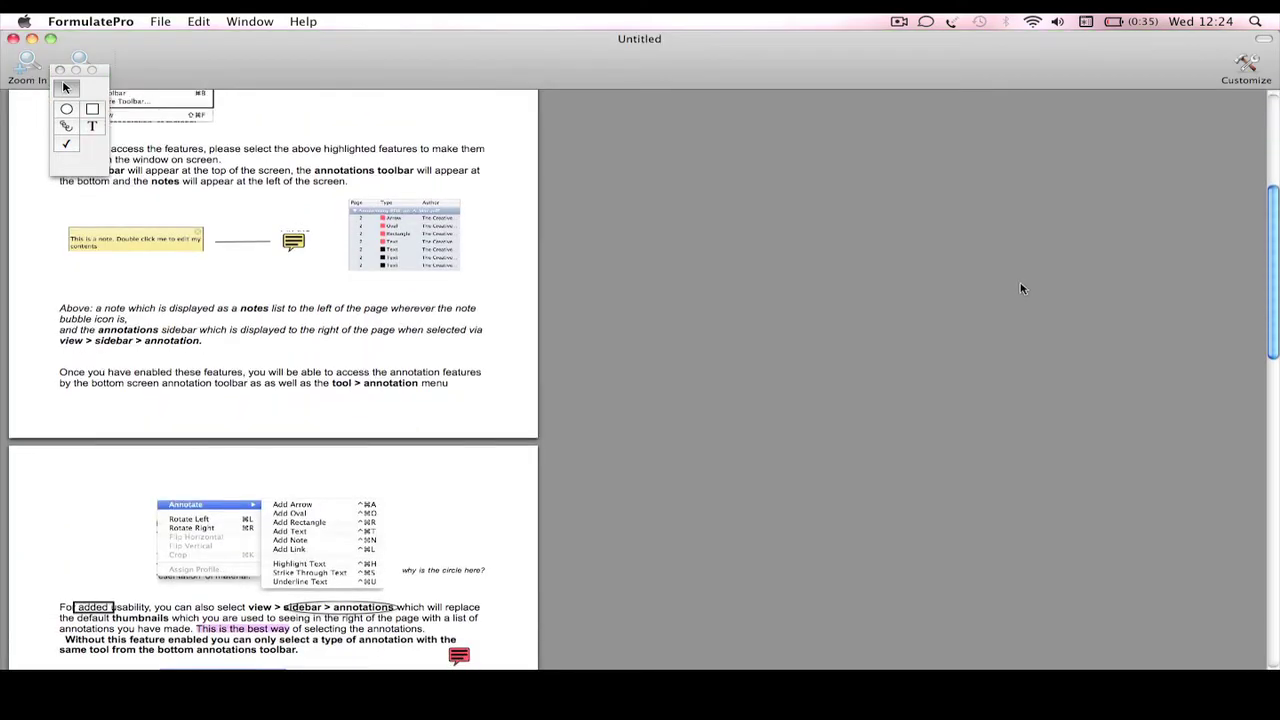
left_click_drag(1265, 212, 1265, 451)
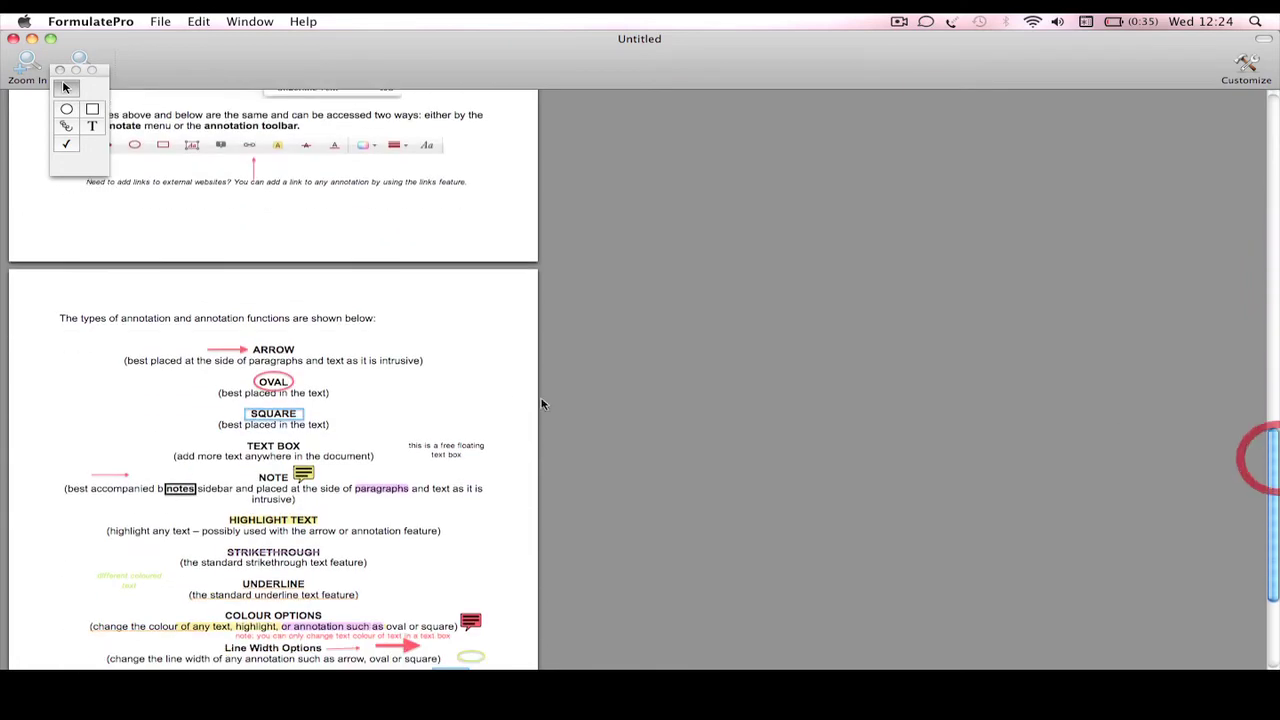
scroll(334, 375, "down", 2)
Step: Add a text box reading 'lajdhoausg' beside OVAL and a rectangle by SQUARE and TEXT BOX
left_click(92, 125)
left_click(398, 171)
type("lajdhoausg")
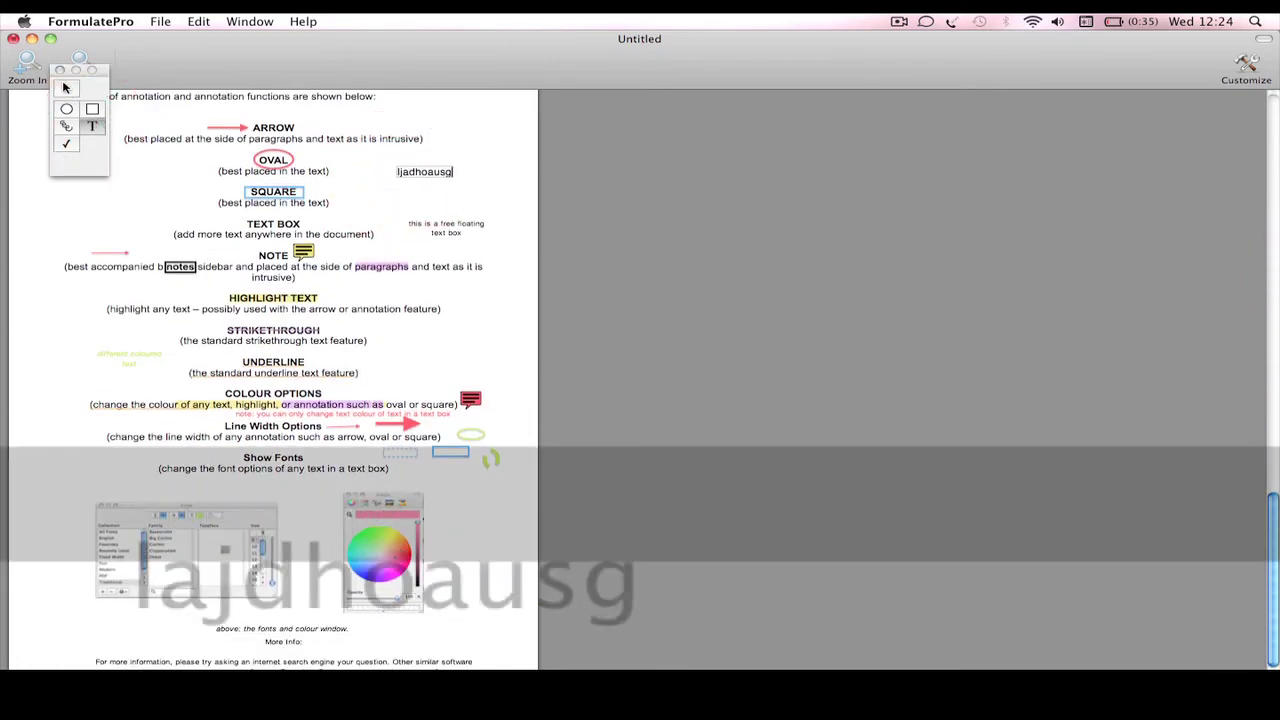
left_click(92, 108)
left_click_drag(300, 170, 404, 234)
Step: Draw an oval by the OVAL label and place an X mark right of the NOTE paragraph
left_click(66, 108)
mouse_move(210, 136)
left_mouse_down()
mouse_move(230, 180)
mouse_move(205, 228)
mouse_move(202, 305)
left_mouse_up()
left_click(66, 125)
left_click(66, 143)
left_click(440, 286)
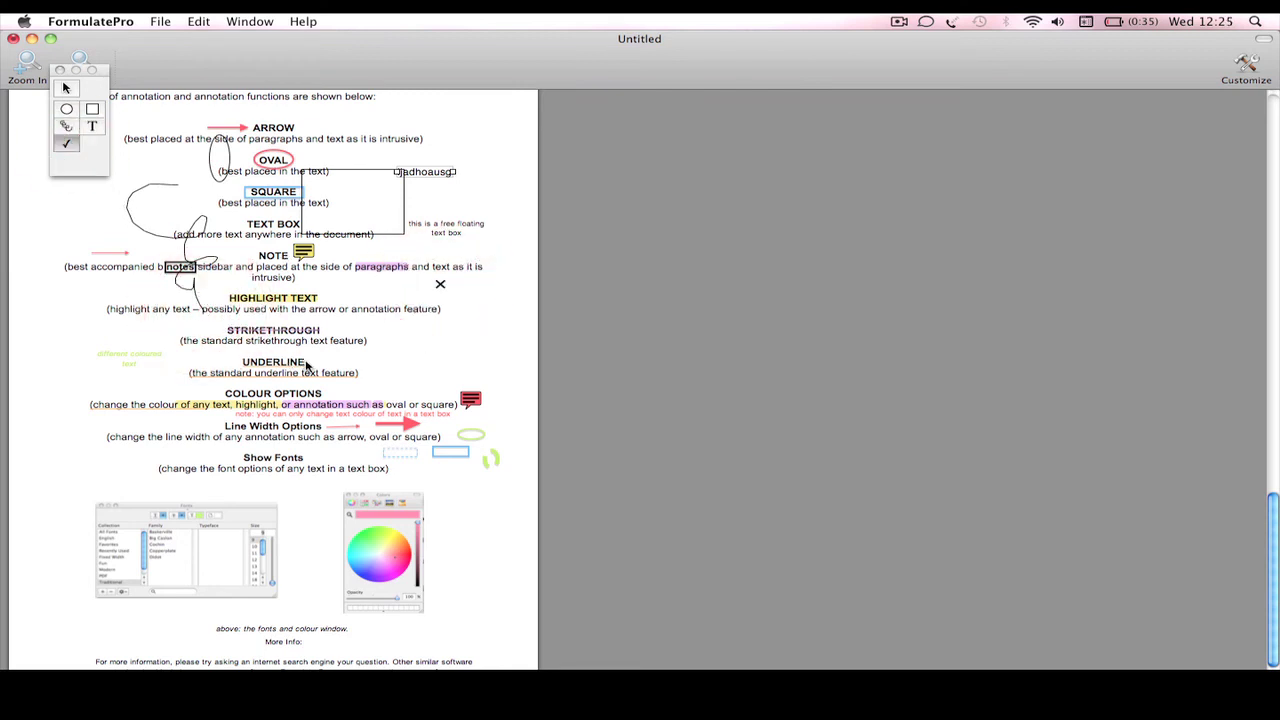
left_click(156, 55)
Step: Place the colour screenshot from the Desktop's Screen shots folder onto the page
left_click(160, 21)
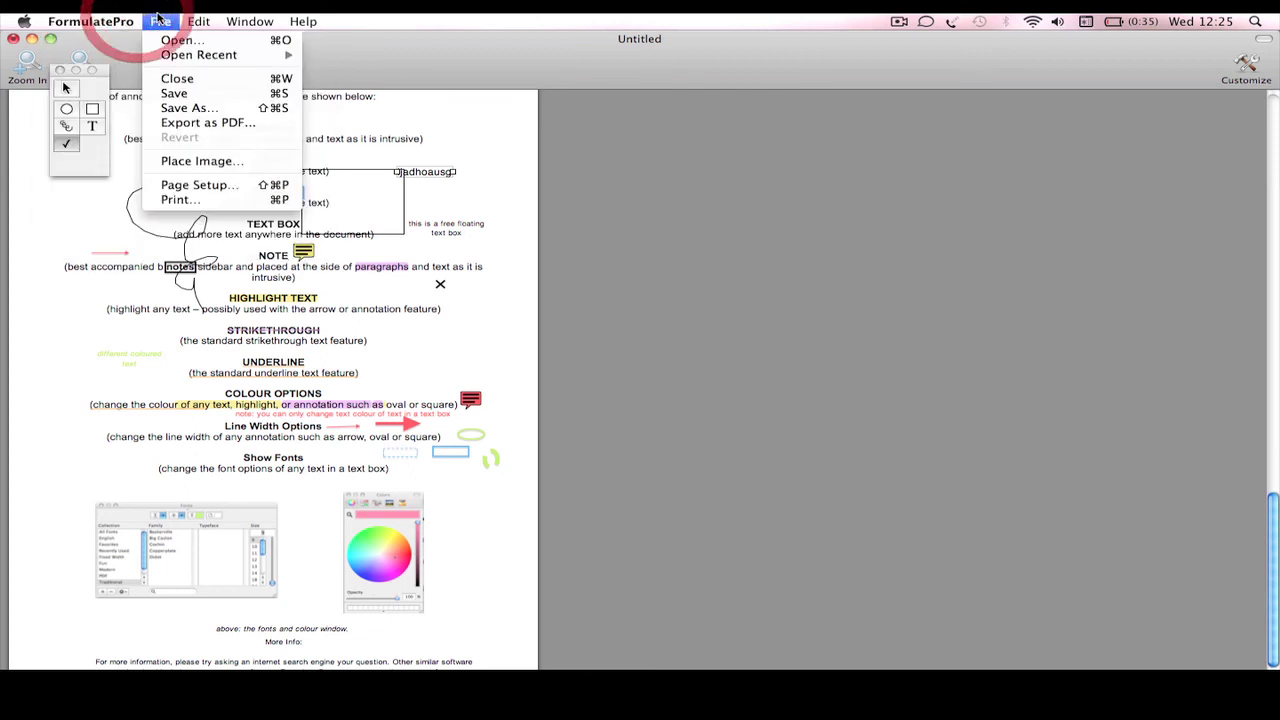
left_click(200, 160)
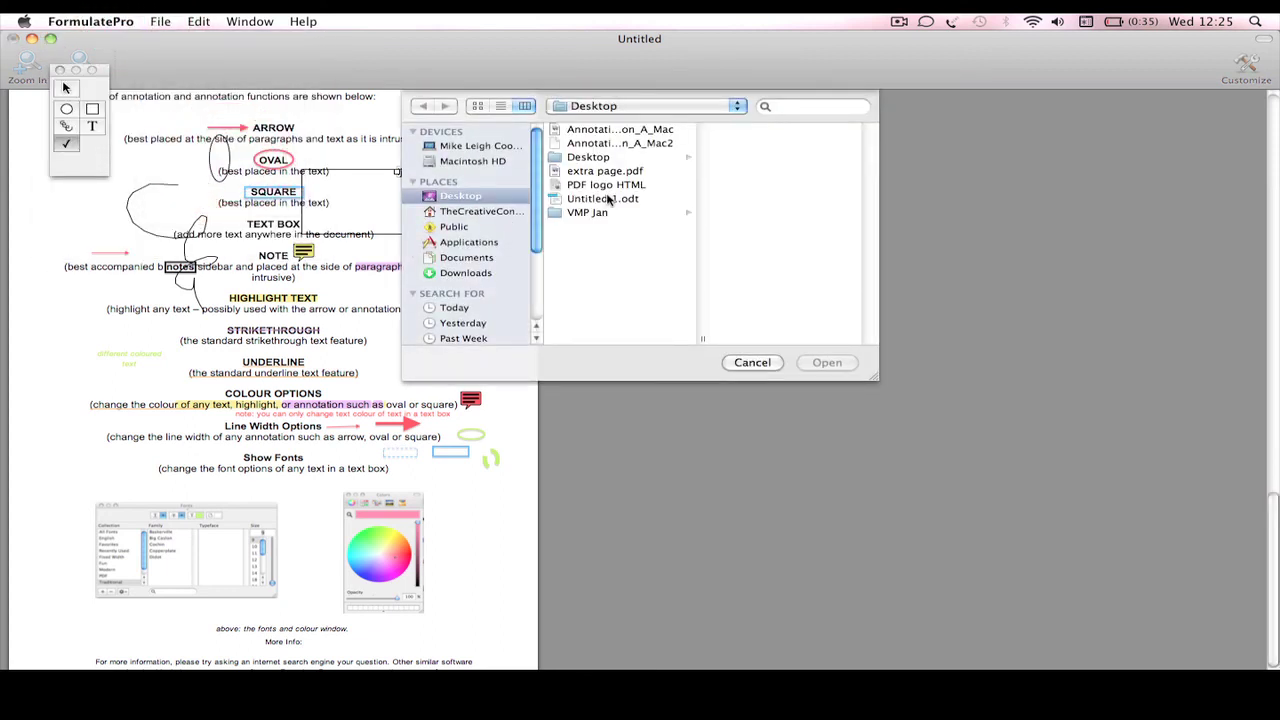
left_click(587, 158)
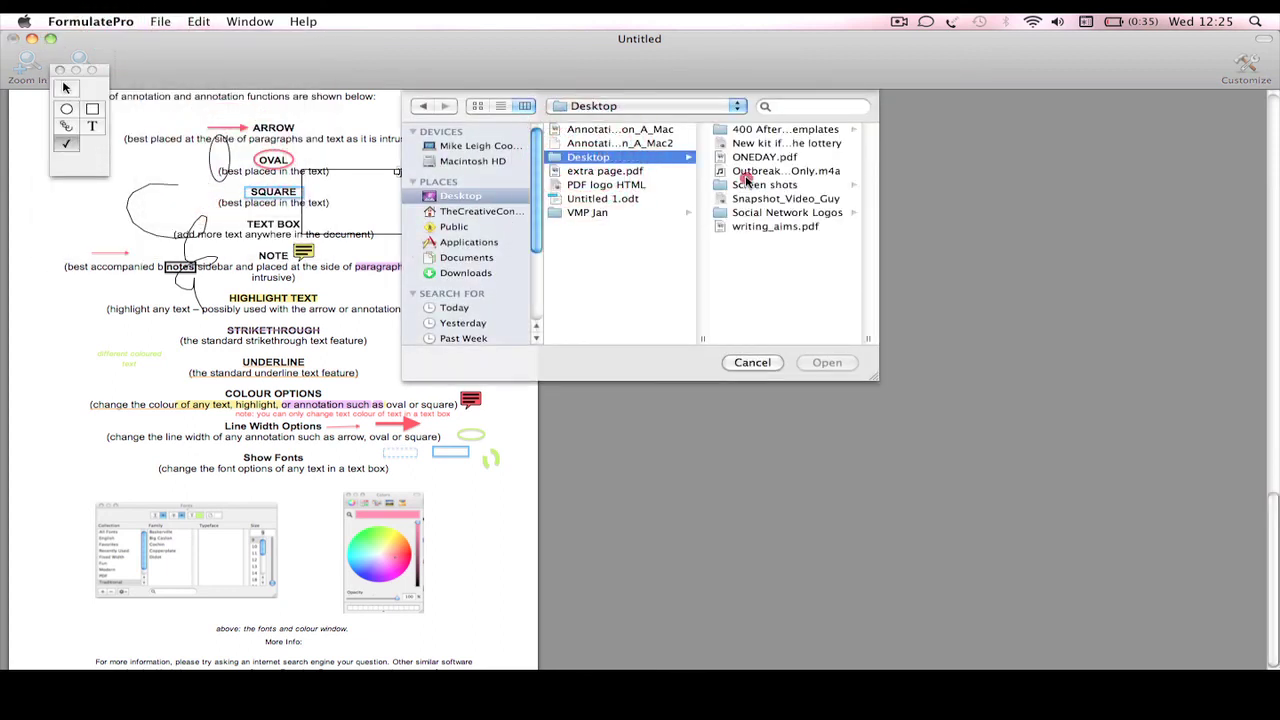
left_click(745, 175)
left_click(634, 197)
left_click(737, 145)
left_click(598, 130)
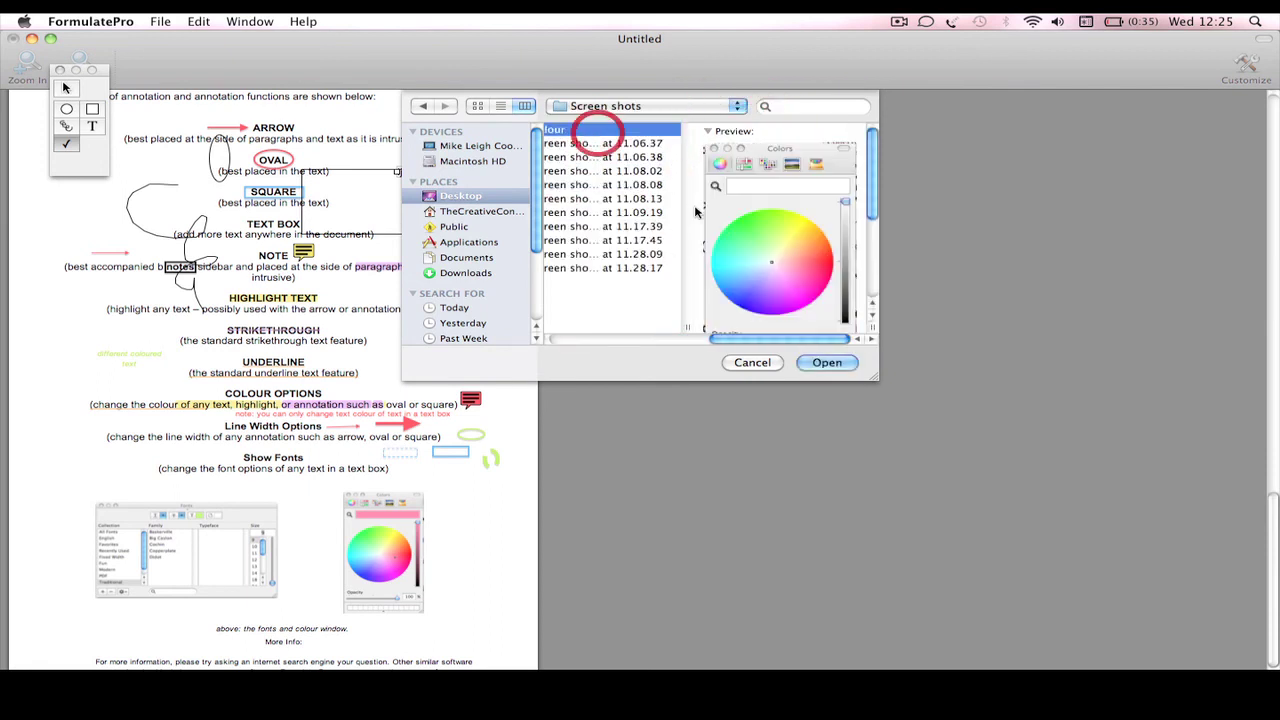
left_click(827, 362)
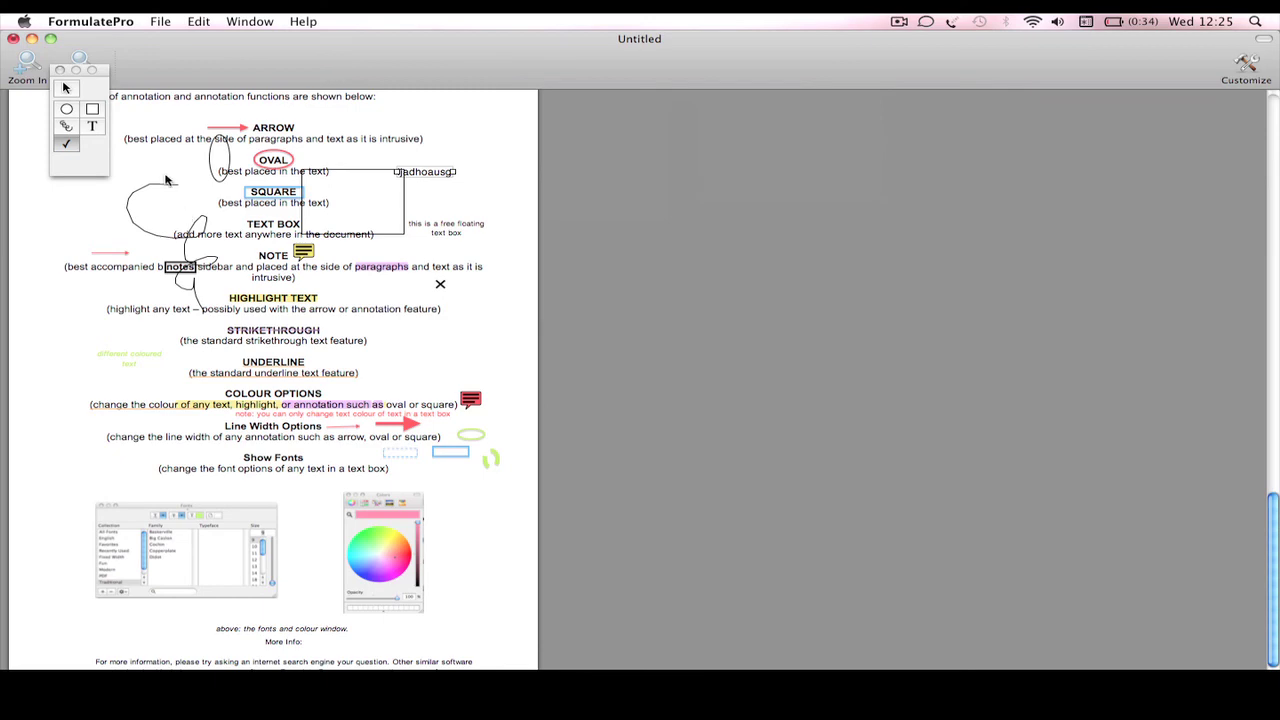
Step: Place the Colors-panel screenshot, the last file in the Screen shots folder, on the page
left_click(28, 60)
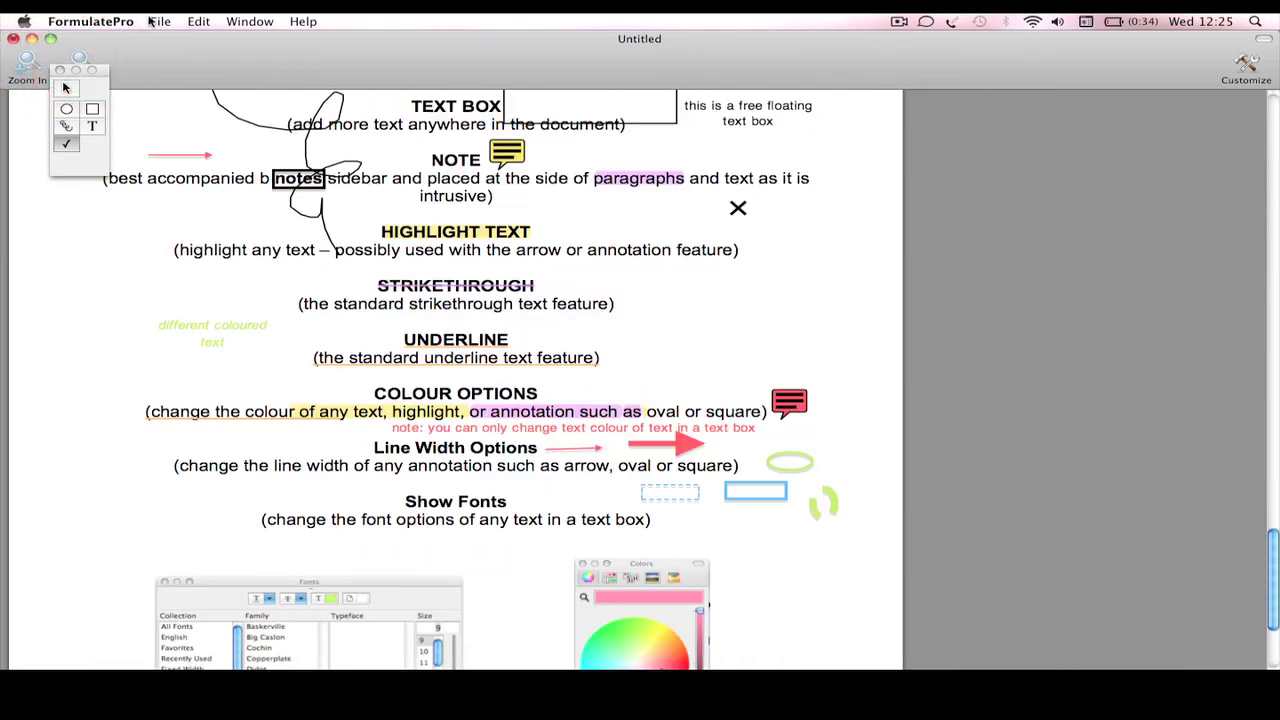
left_click(160, 21)
left_click(255, 161)
left_click(818, 268)
left_click(818, 360)
Step: Add two X marks, delete the Colors screenshot, and close the document to the save prompt
left_click(531, 357)
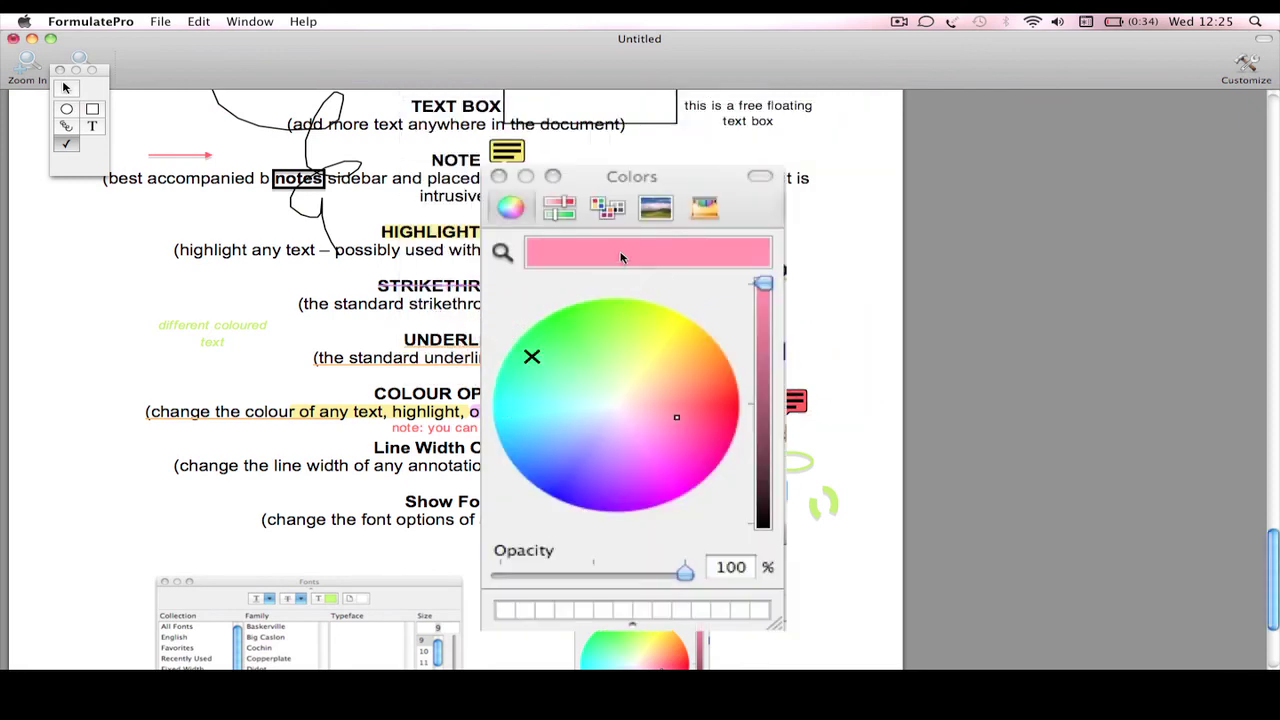
left_click(608, 241)
left_click(66, 88)
left_click_drag(523, 221, 247, 290)
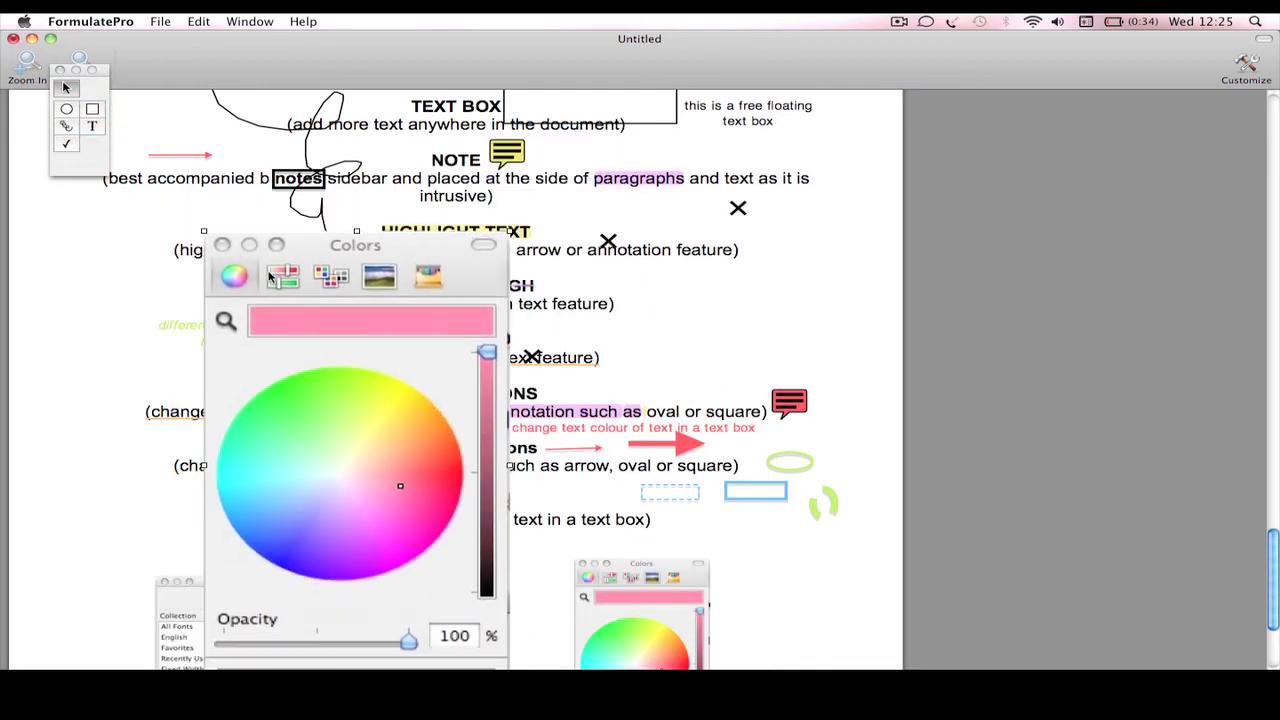
key("Delete")
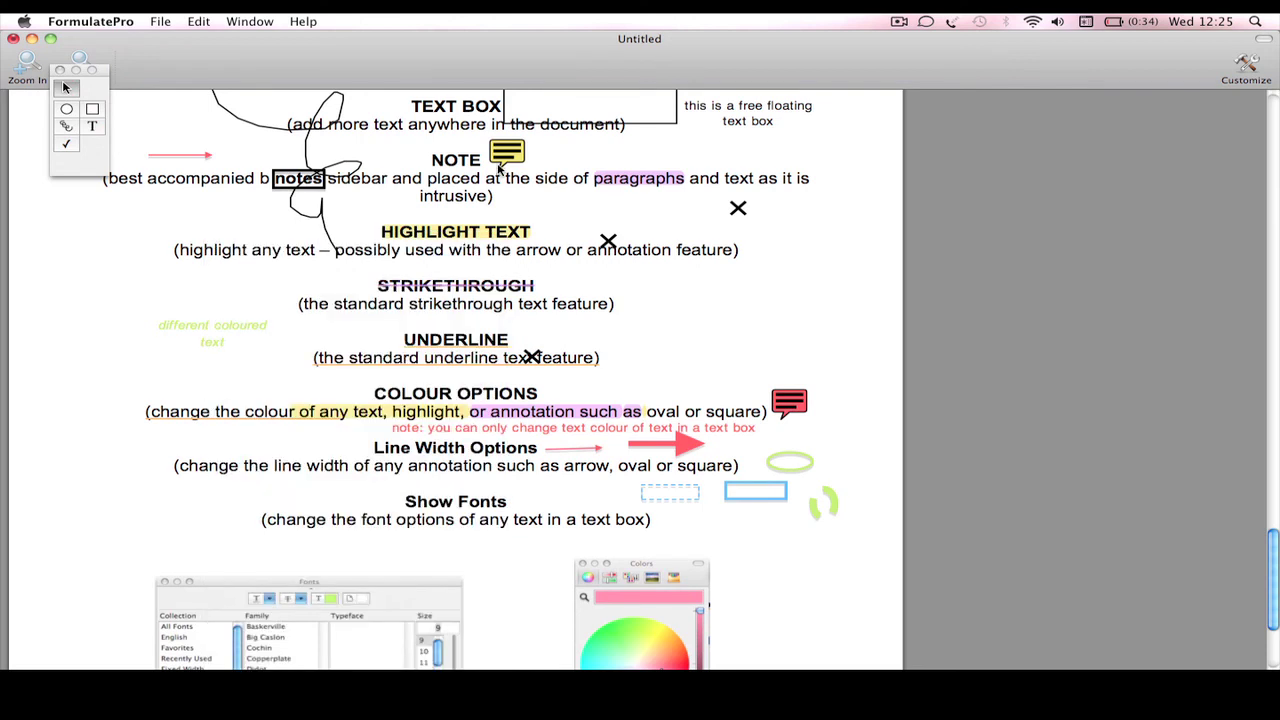
left_click(858, 172)
left_click(160, 21)
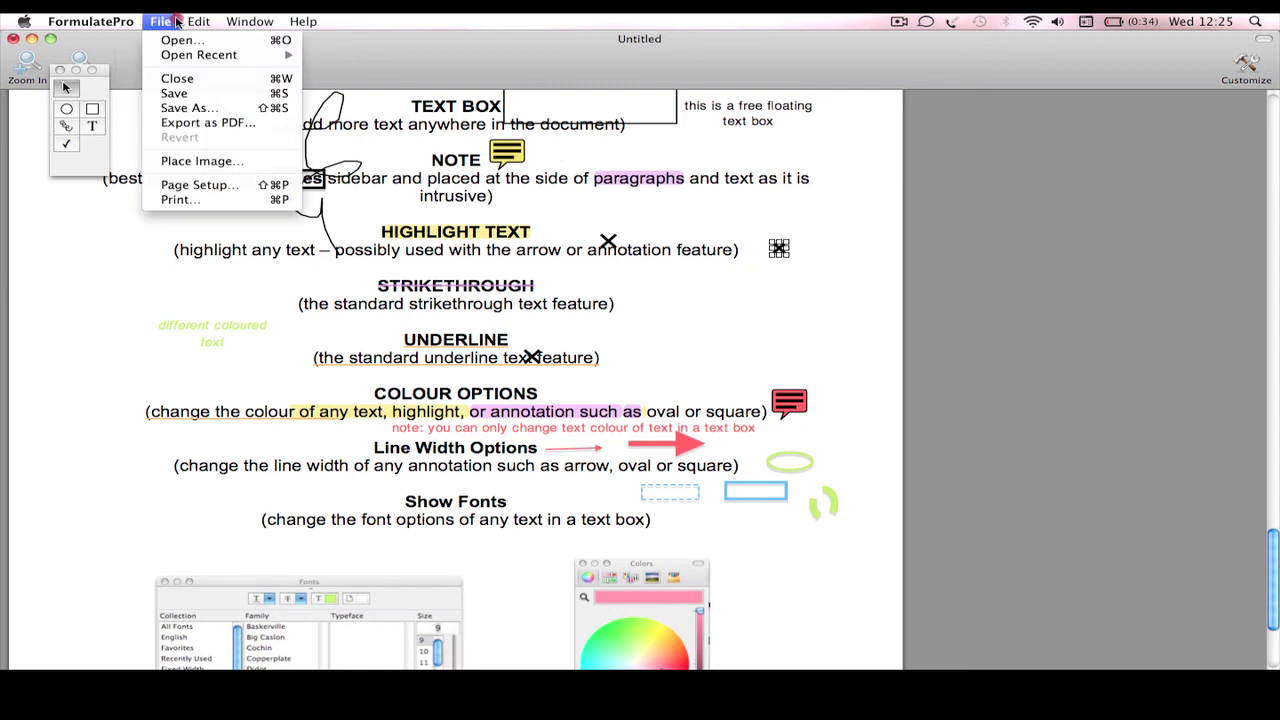
left_click(405, 44)
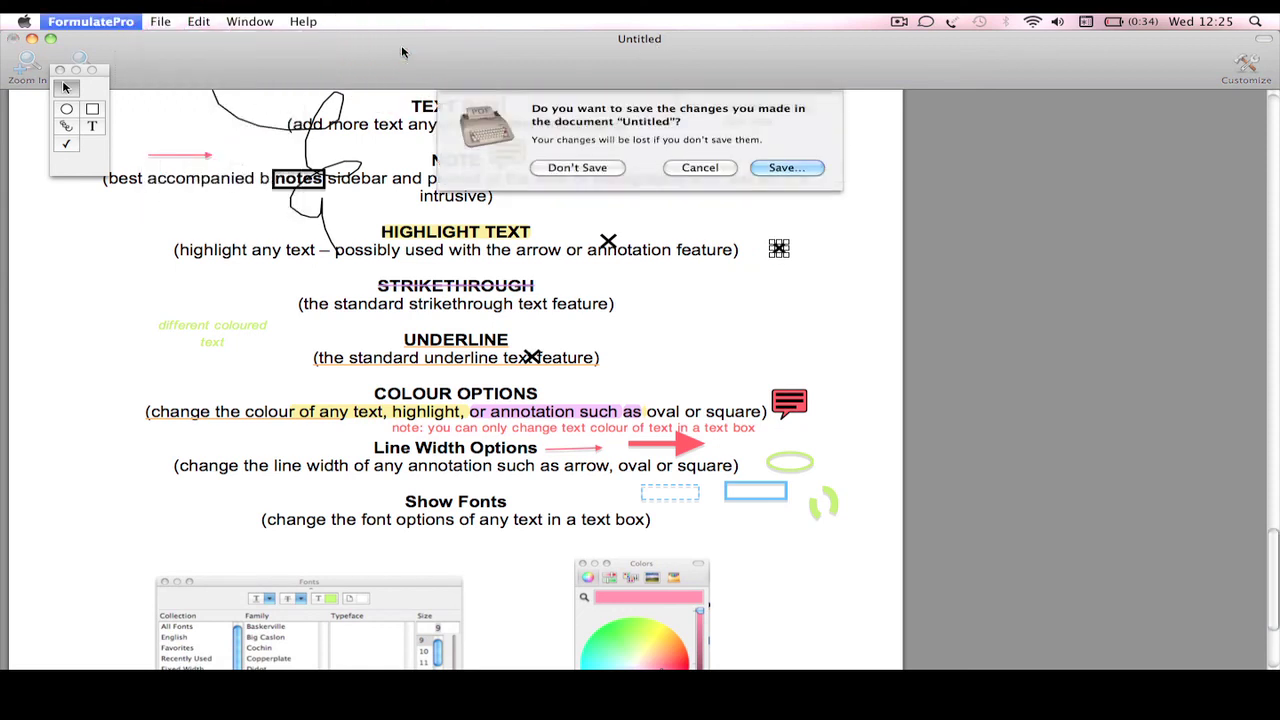